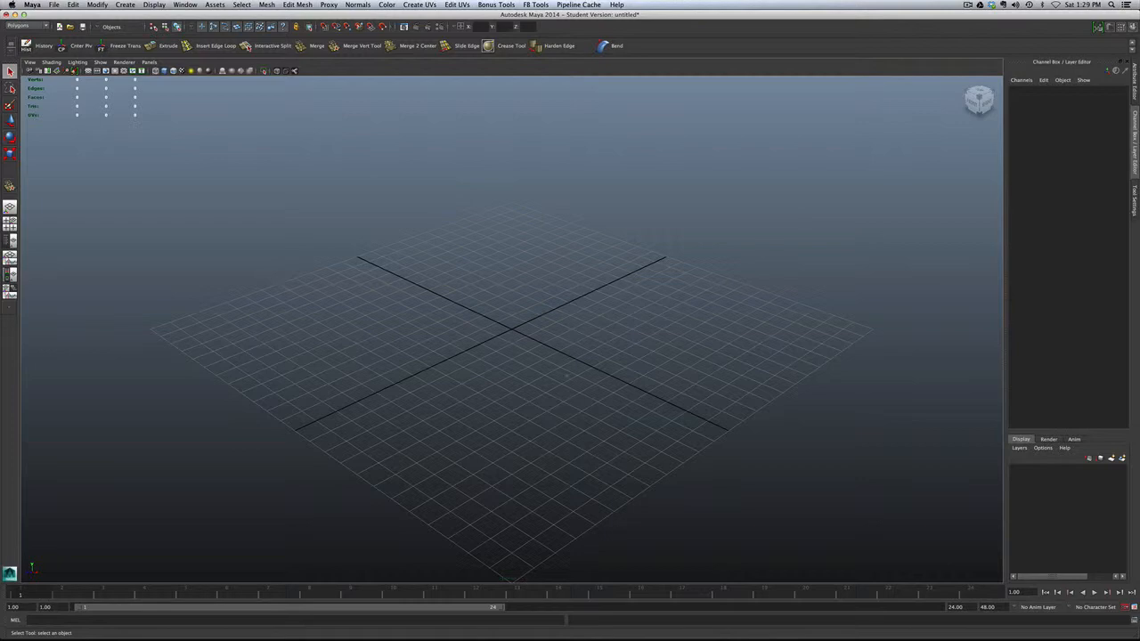
Switch to the right view and set the CV Curve Tool to curve degree 1 Linear
key(space)
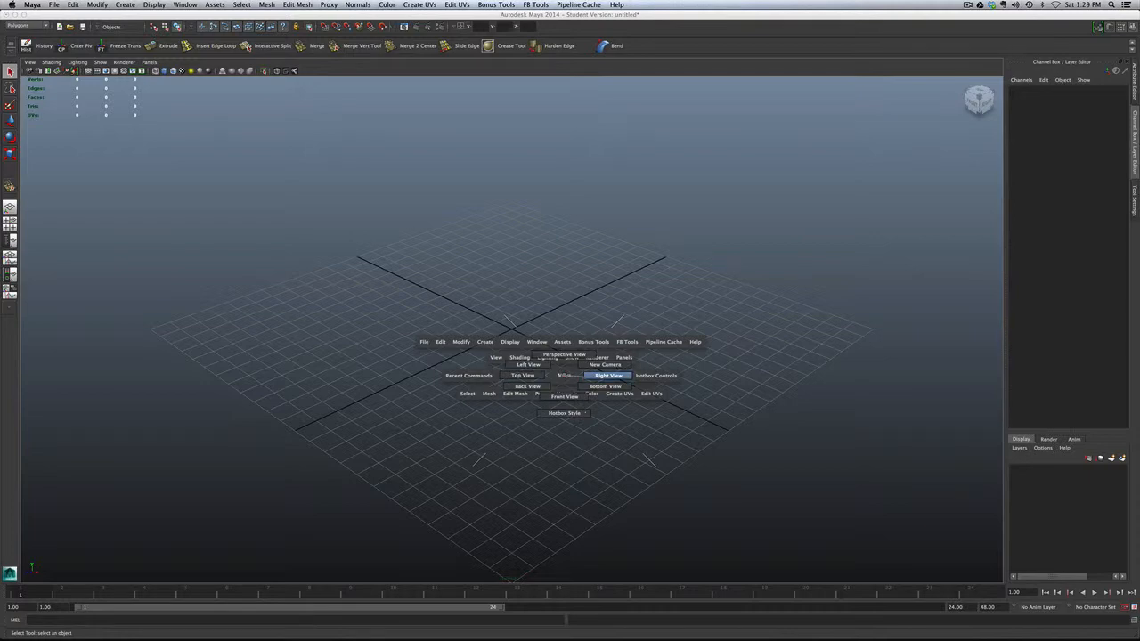
drag(563, 375, 582, 377)
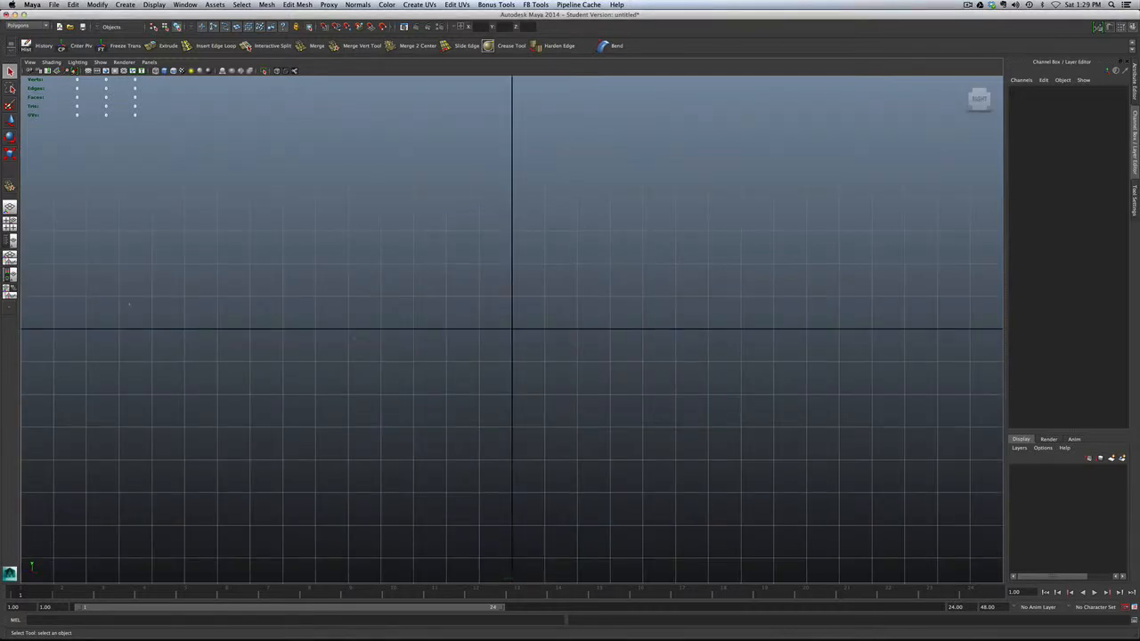
click(97, 4)
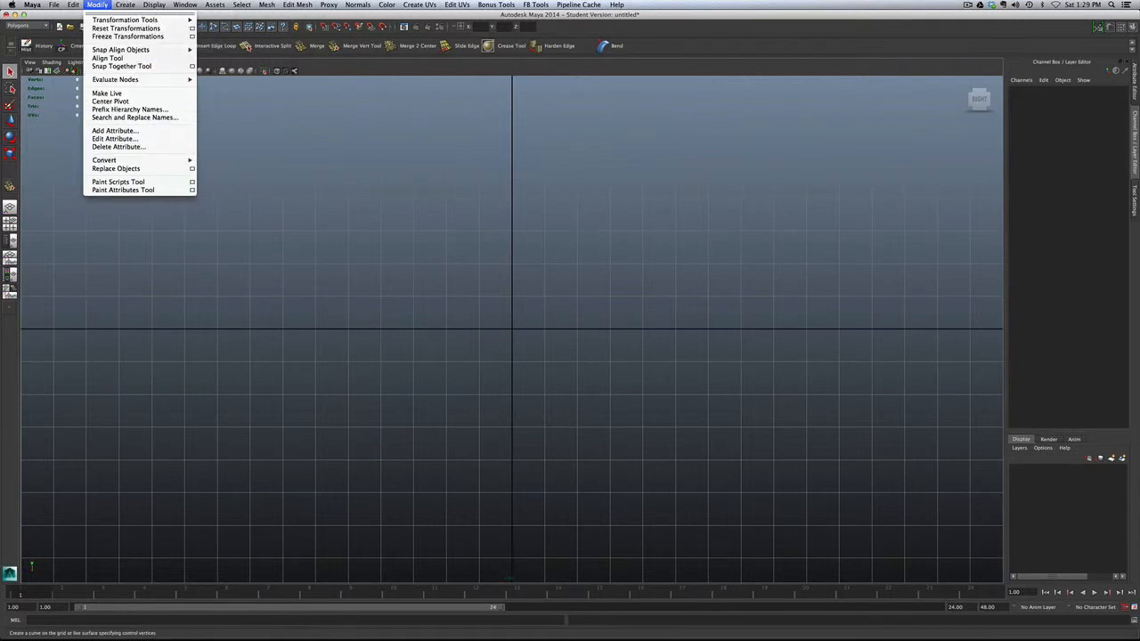
mouse_move(124, 5)
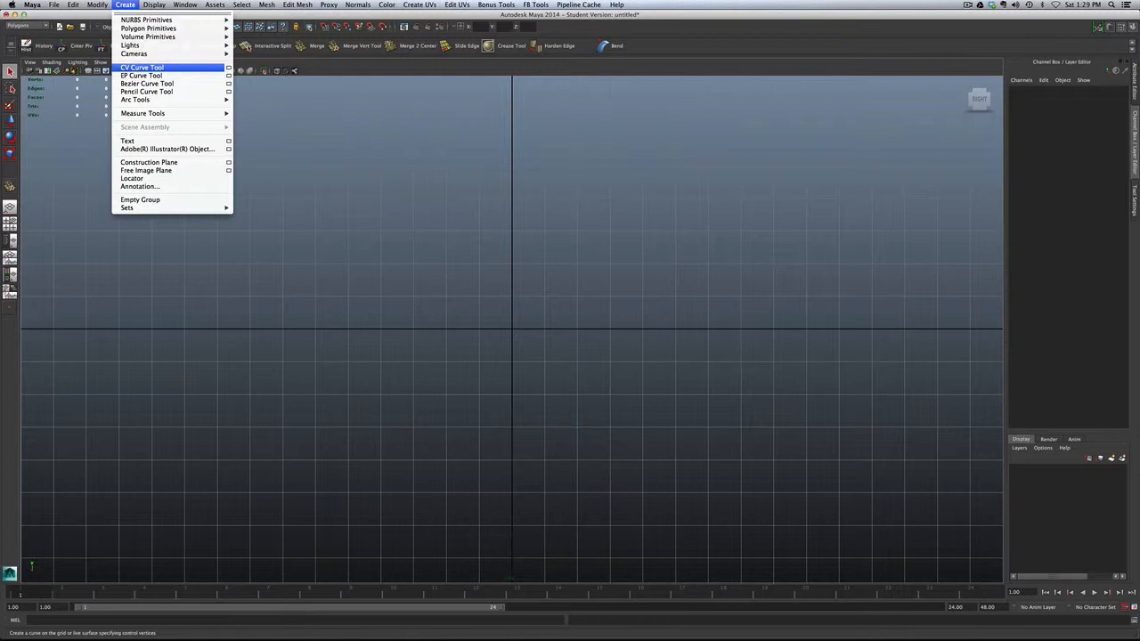
click(142, 67)
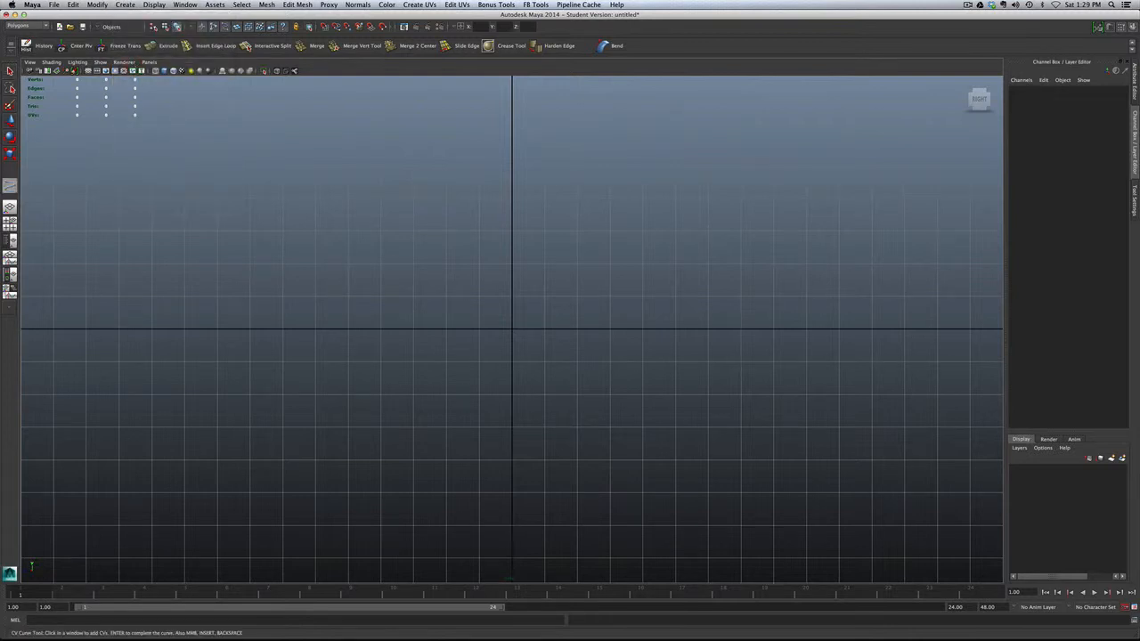
double_click(10, 185)
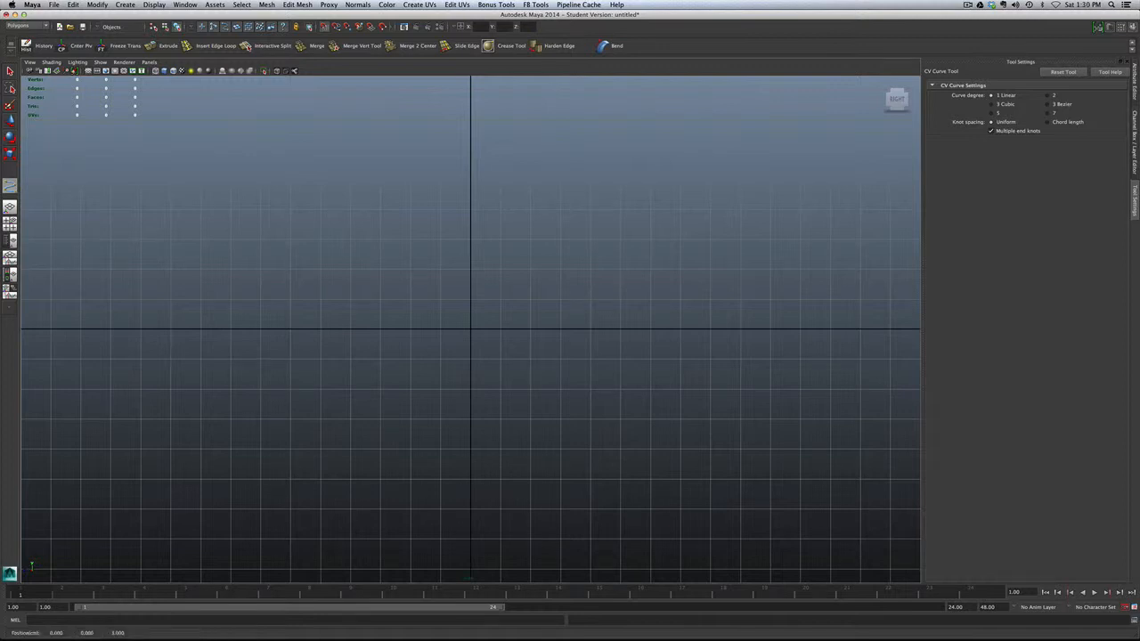
Draw a closed profile on the grid, 6 units wide and 2 high, centred on the origin, with two 1-unit square notches along its upper edge
click(380, 329)
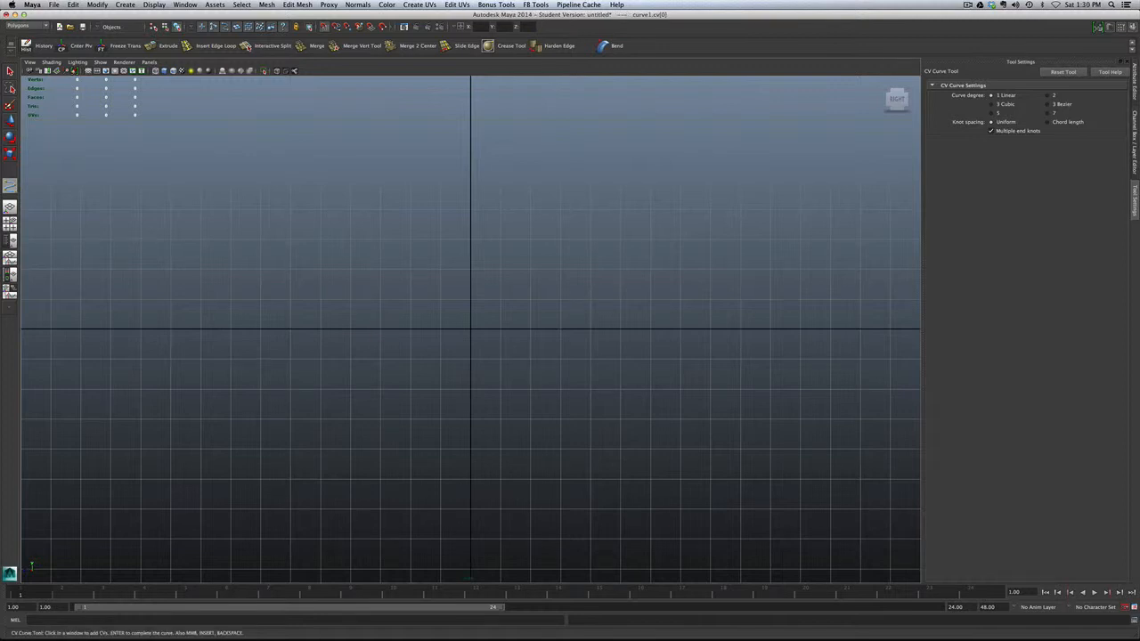
click(560, 329)
drag(560, 329, 560, 271)
click(531, 269)
click(530, 299)
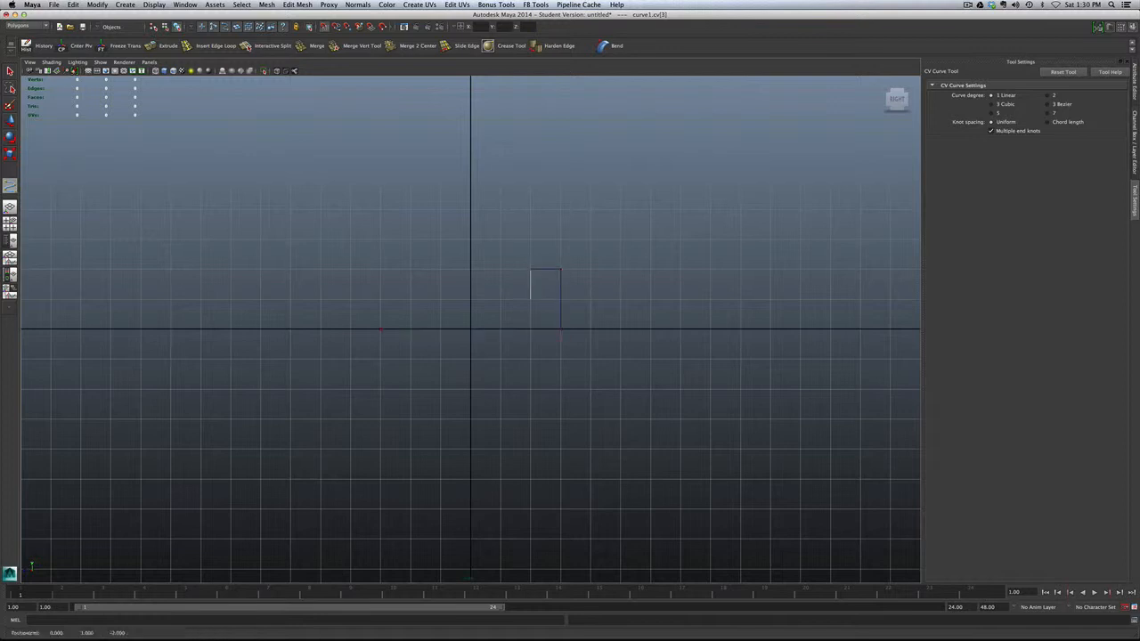
click(501, 299)
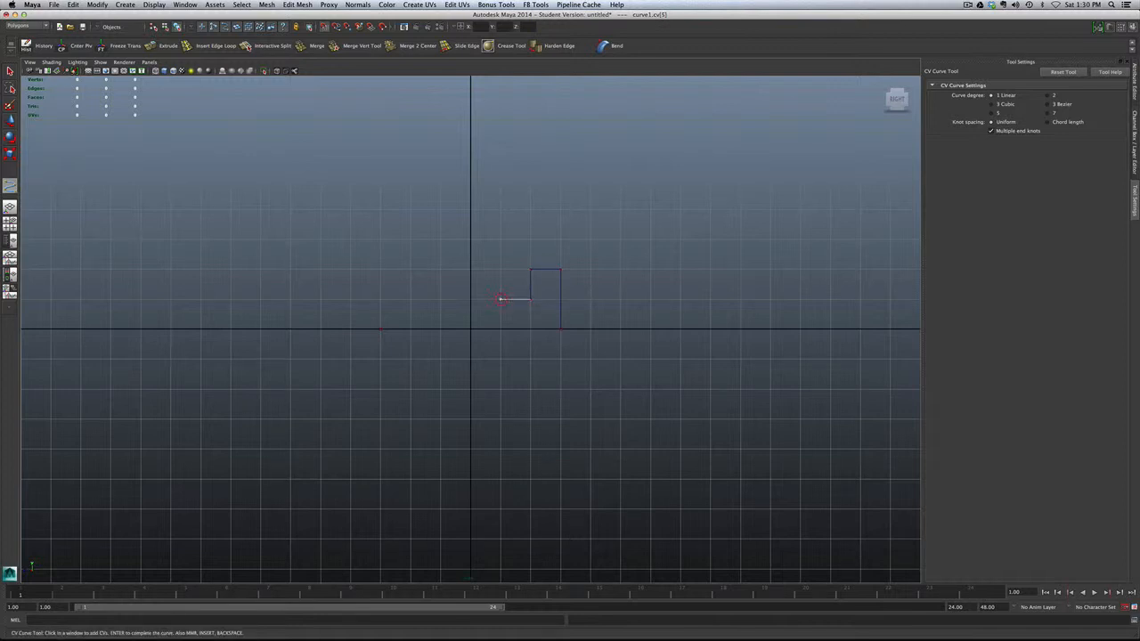
click(500, 269)
click(440, 268)
click(440, 300)
click(411, 269)
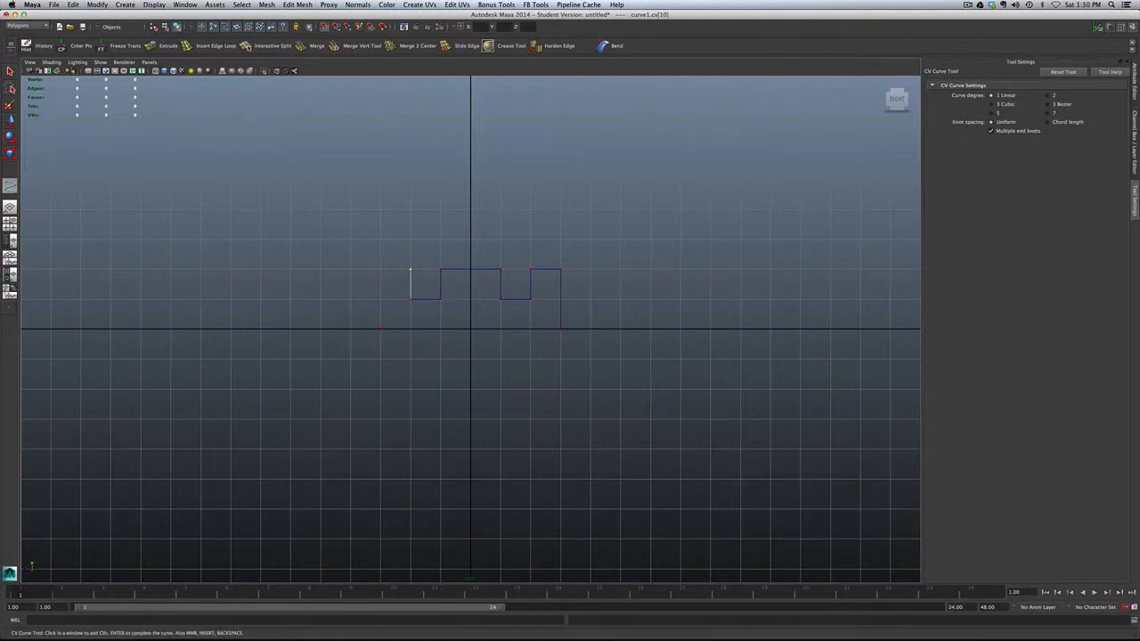
click(380, 269)
click(380, 329)
key(q)
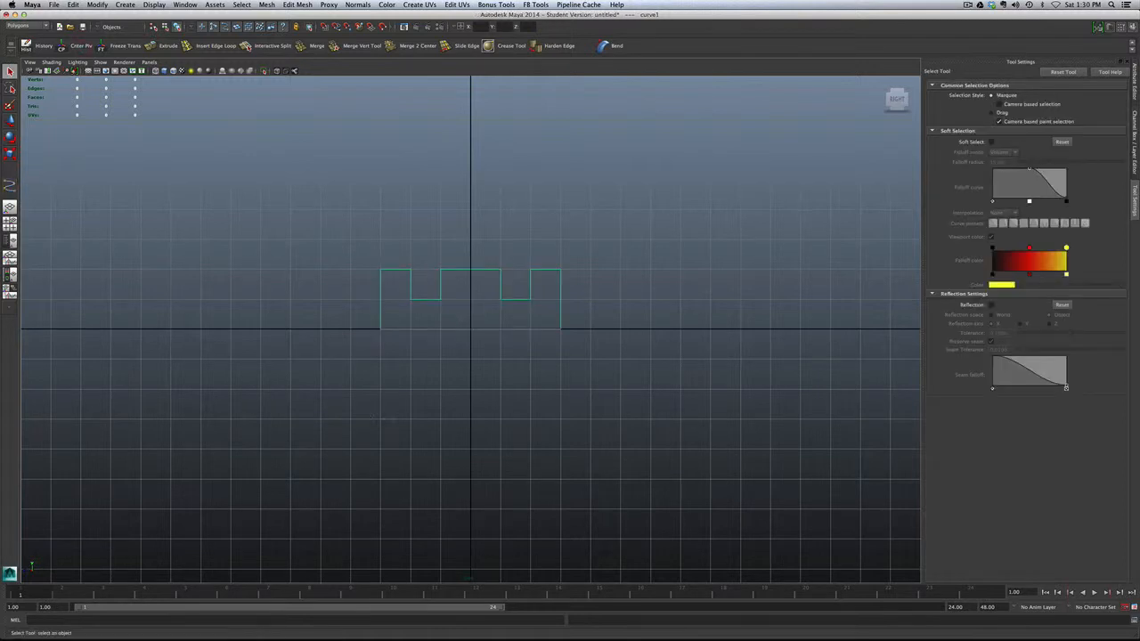
Move the profile curve's pivot down to the origin at the middle of its base
key(w)
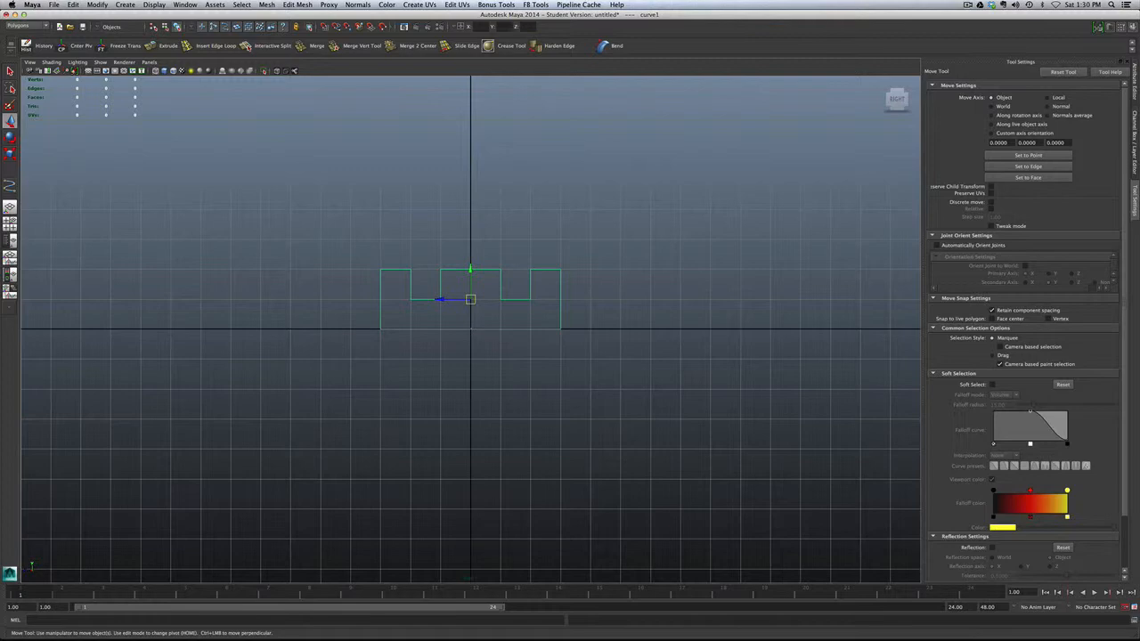
scroll(470, 329, up, 3)
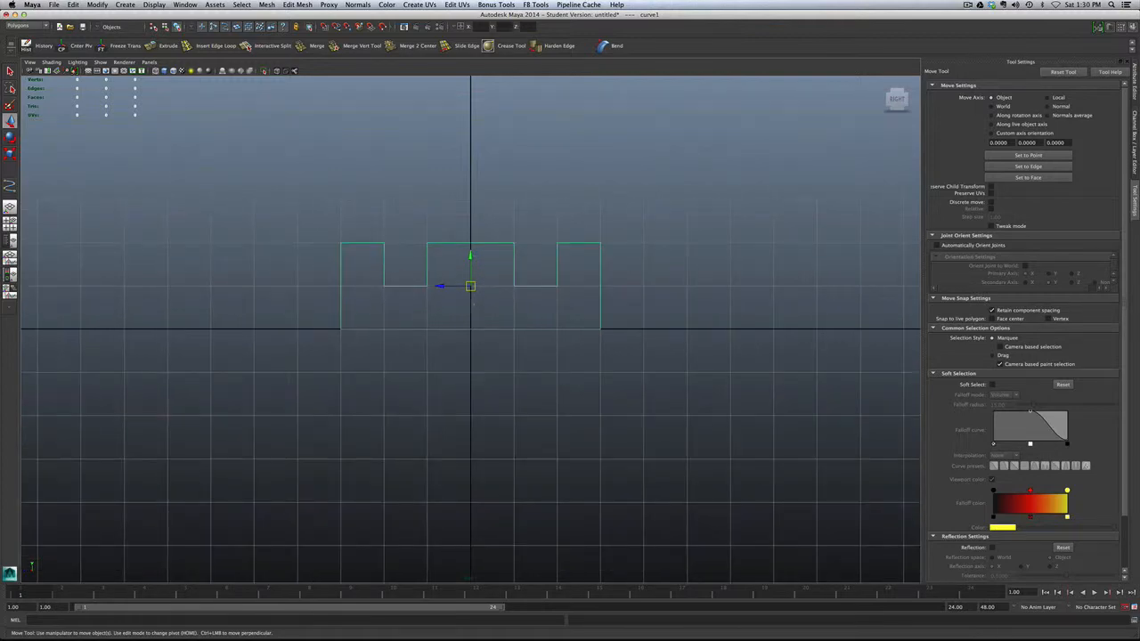
key(Home)
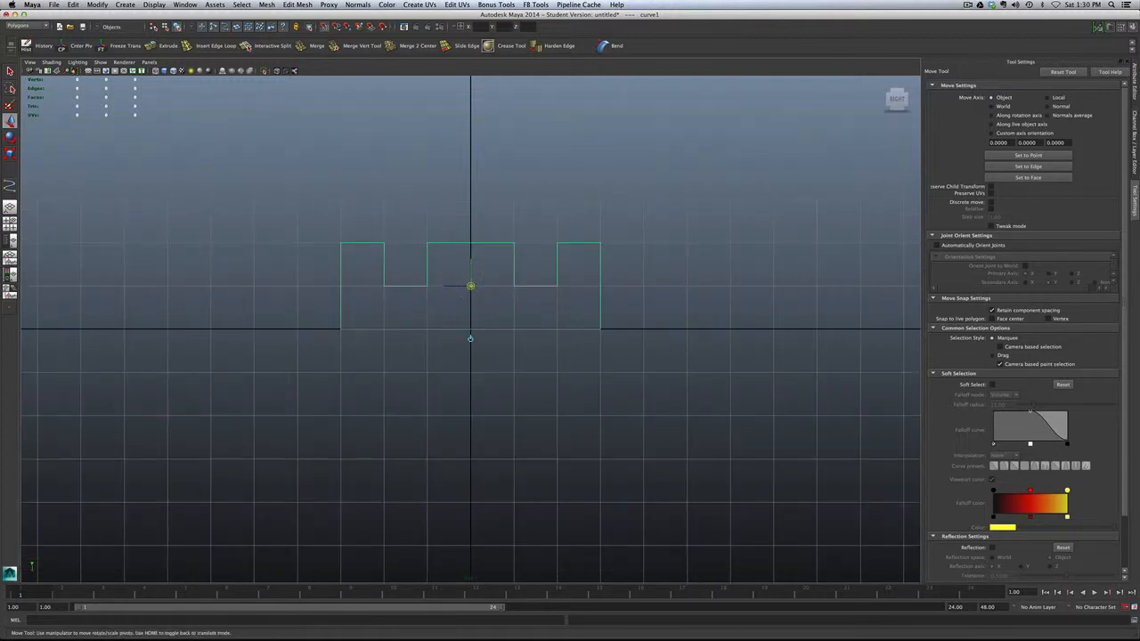
drag(470, 286, 471, 329)
key(Home)
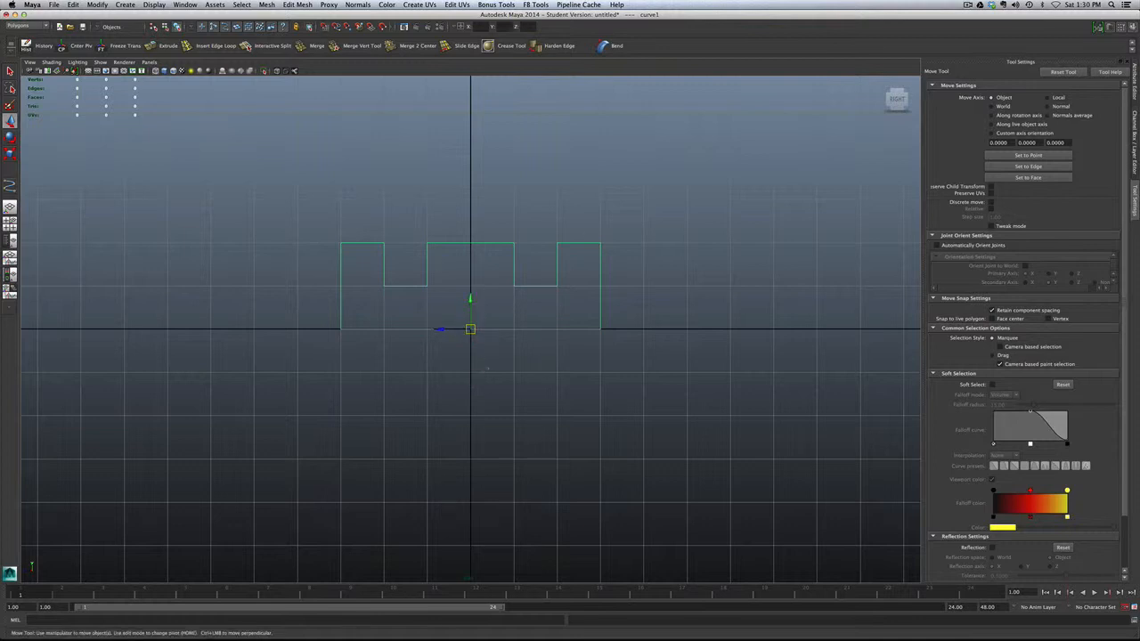
Return to the perspective view and set the profile curve's X, Y and Z scale to 0.25
key(space)
drag(487, 373, 490, 356)
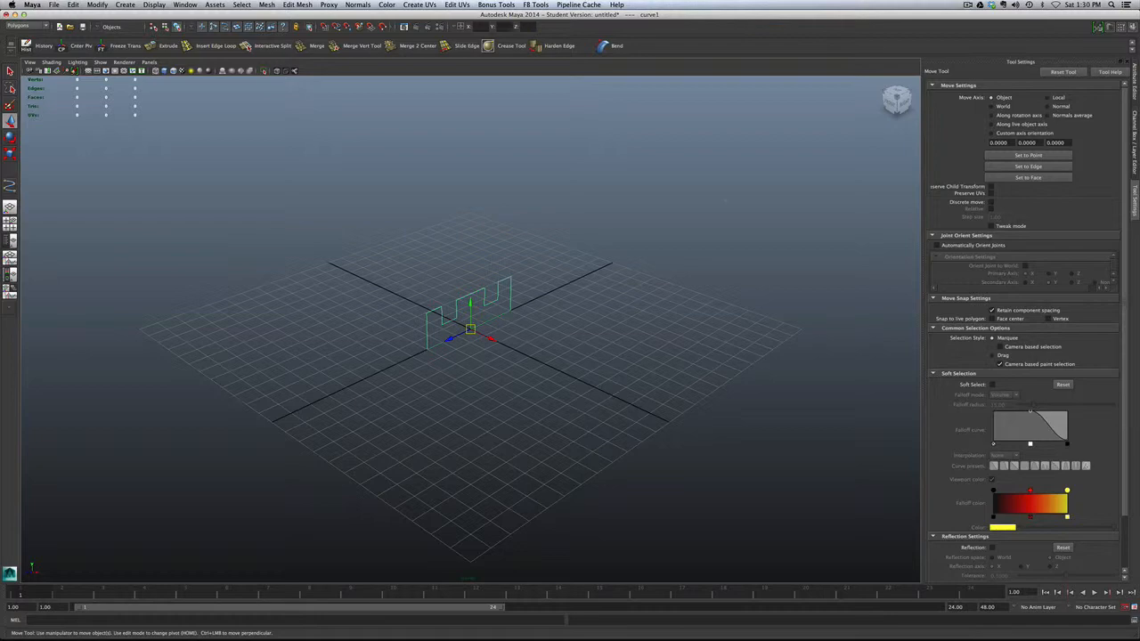
click(1133, 124)
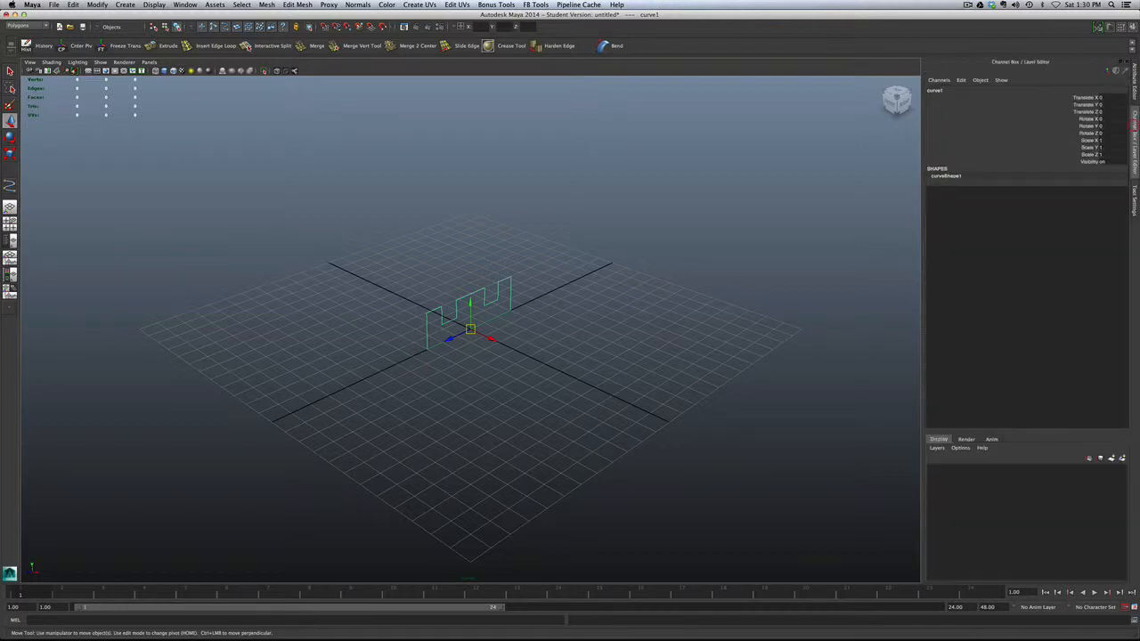
drag(1116, 140, 1117, 153)
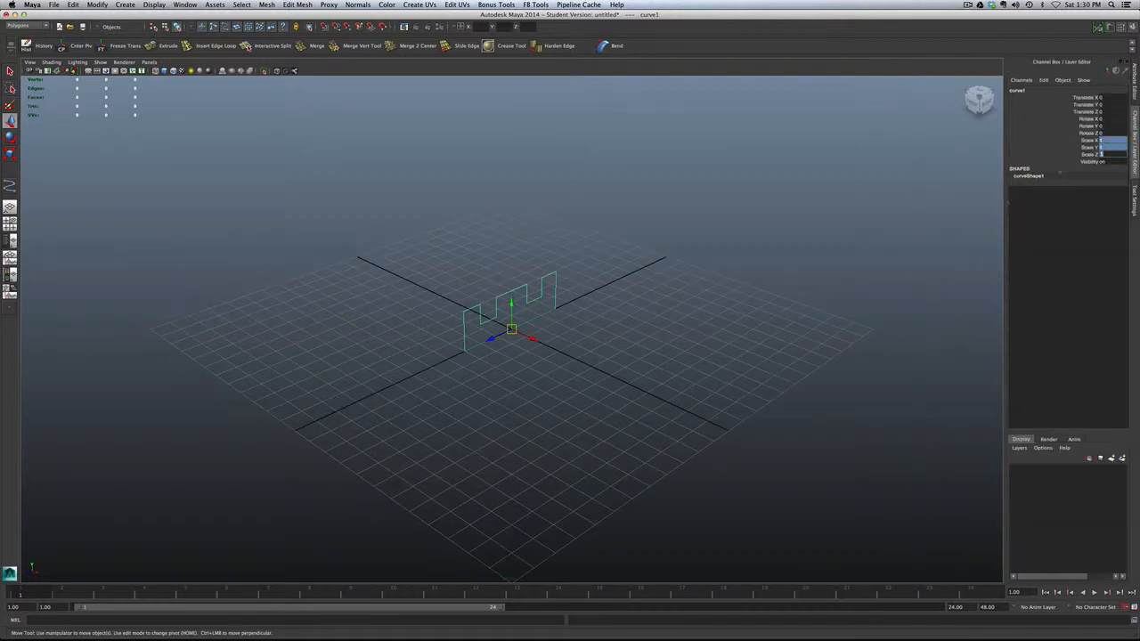
text(.25)
key(Return)
Freeze the profile curve's transformations and reselect the curve
alt+drag(570, 356, 452, 353)
scroll(479, 391, up, 8)
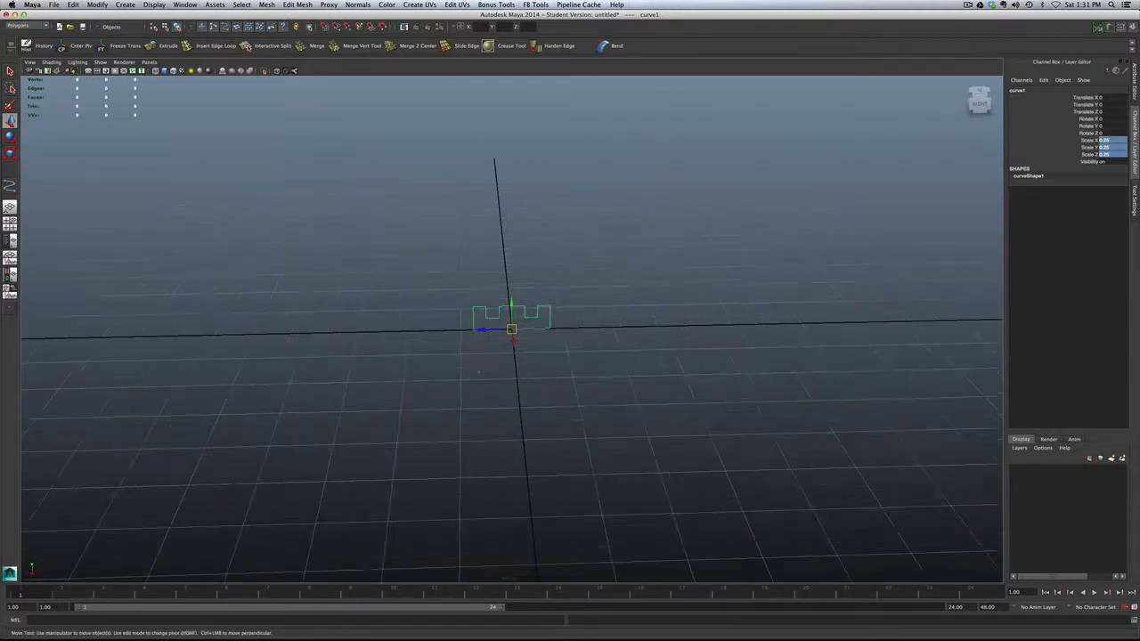
alt+drag(478, 407, 566, 397)
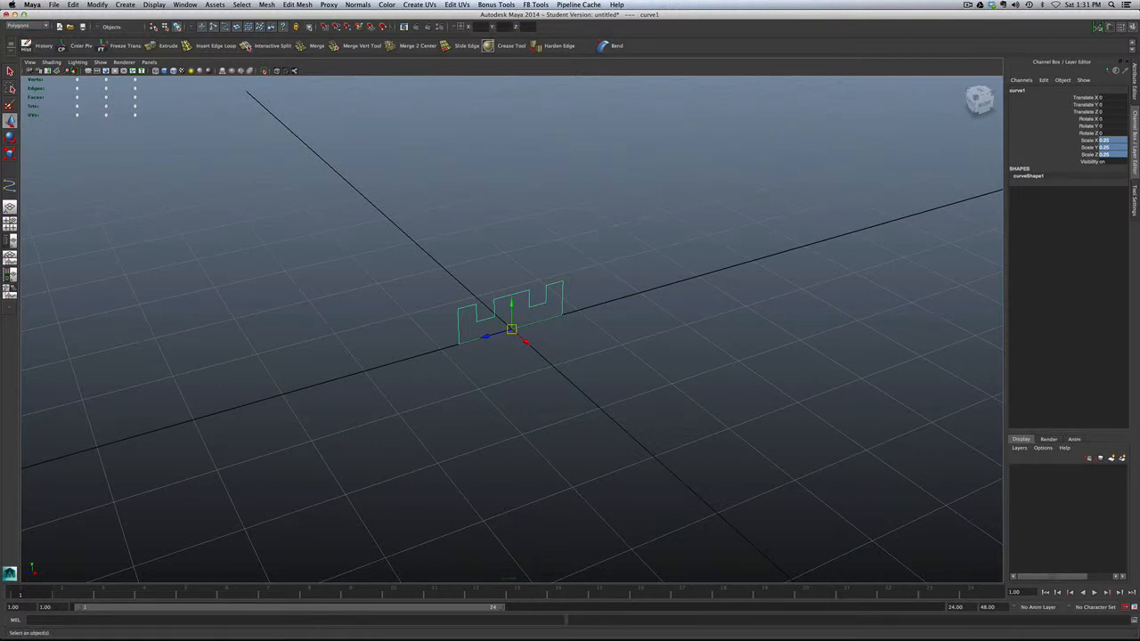
click(100, 45)
click(237, 220)
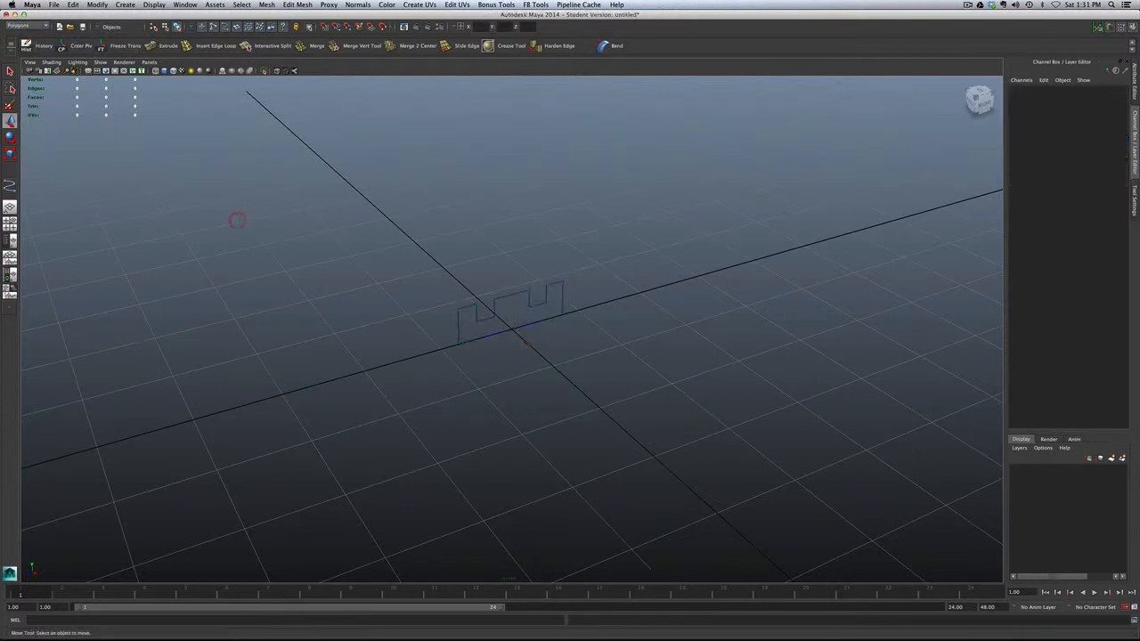
click(486, 336)
Draw a straight two-point CV curve along the X axis, spanning the whole grid, as the path
scroll(486, 336, down, 3)
scroll(486, 335, down, 5)
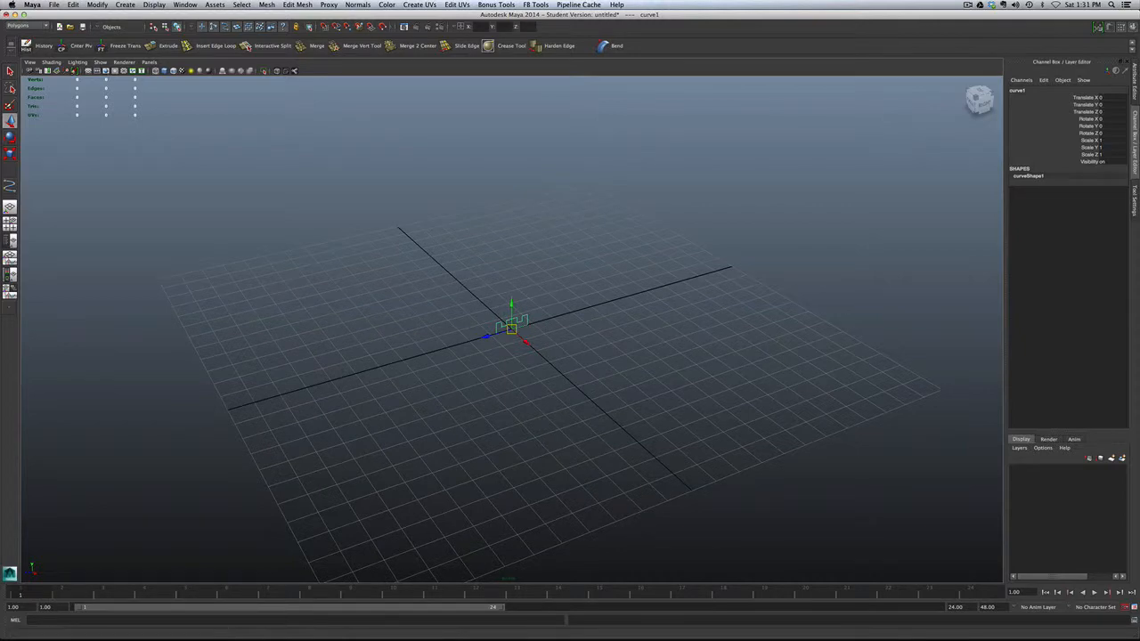
click(125, 4)
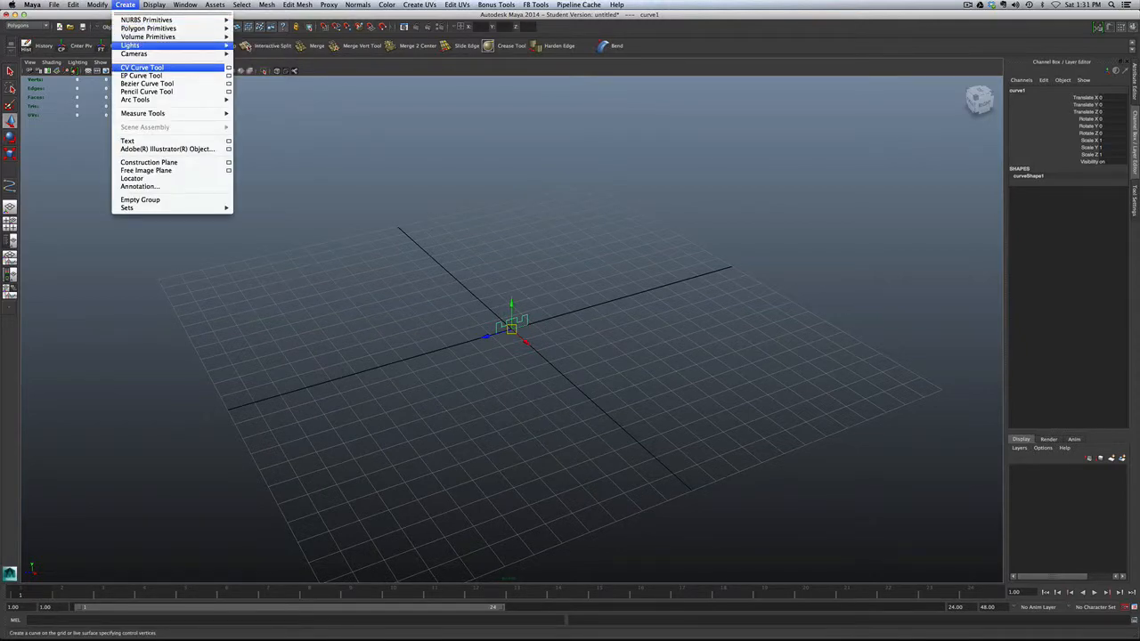
click(143, 67)
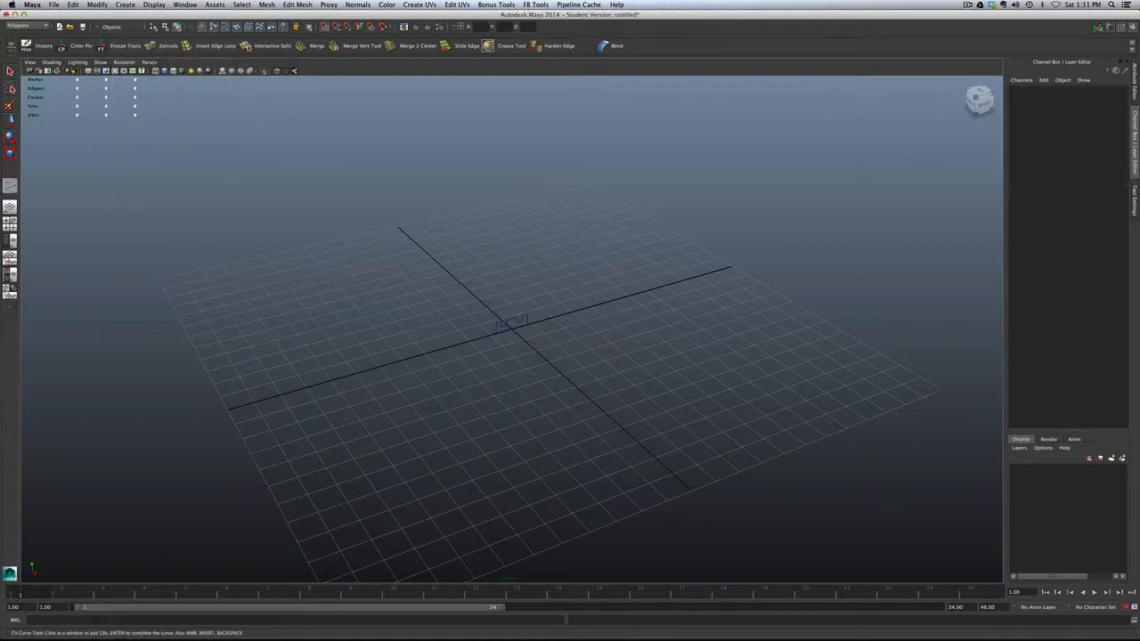
click(399, 228)
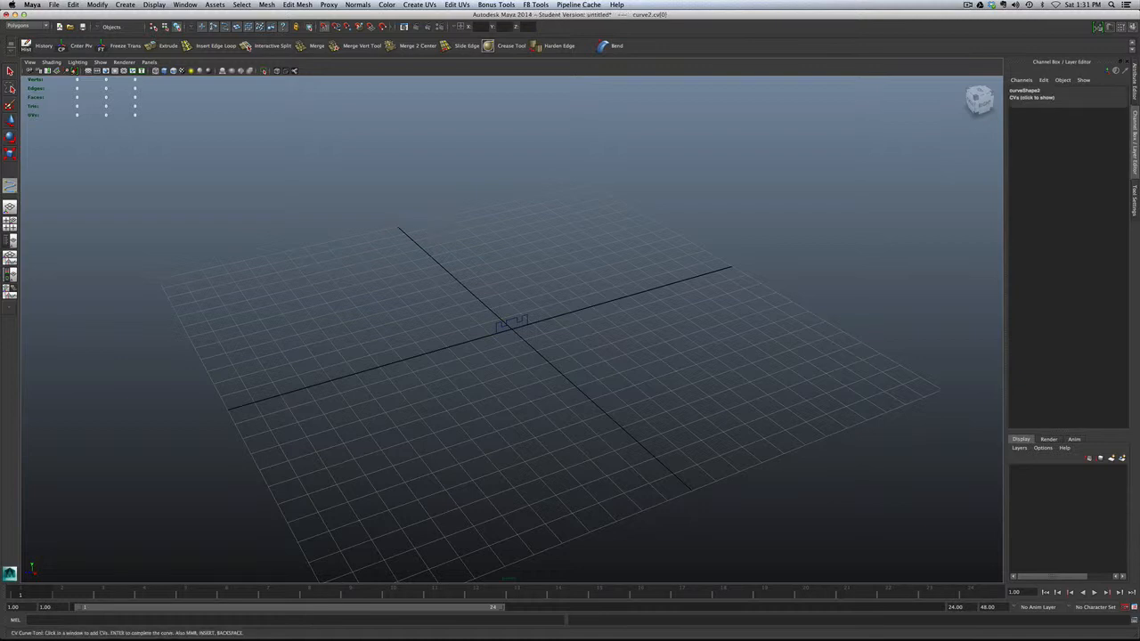
click(691, 489)
key(Return)
key(w)
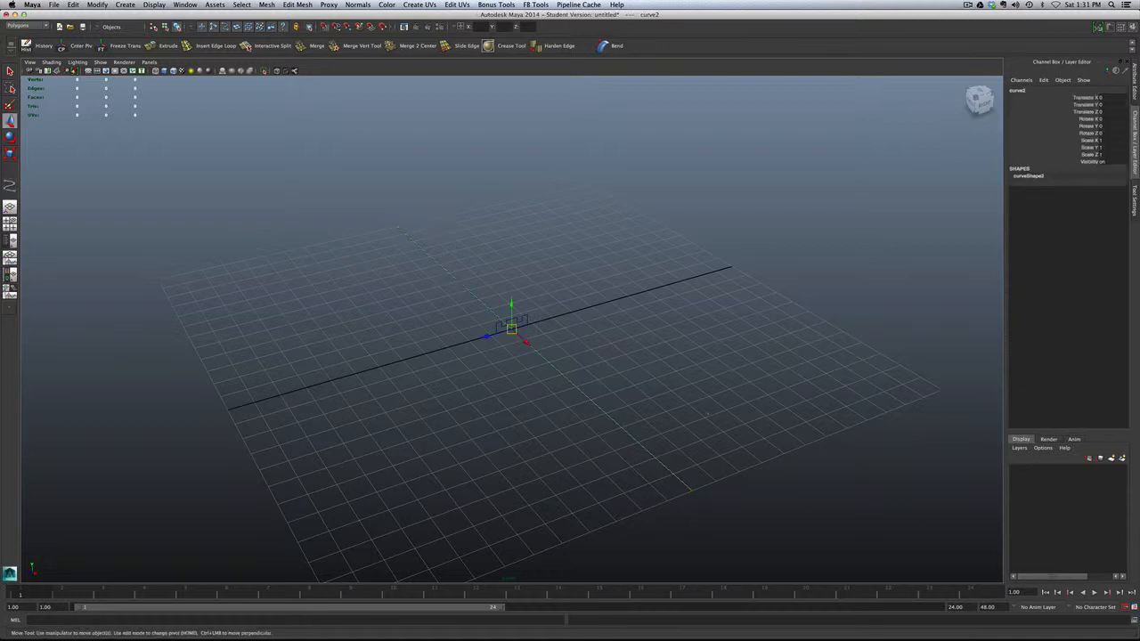
Select the profile curve and move it with snapping along the path to its positive X end, at Translate X 12
alt+drag(445, 357, 405, 338)
click(534, 317)
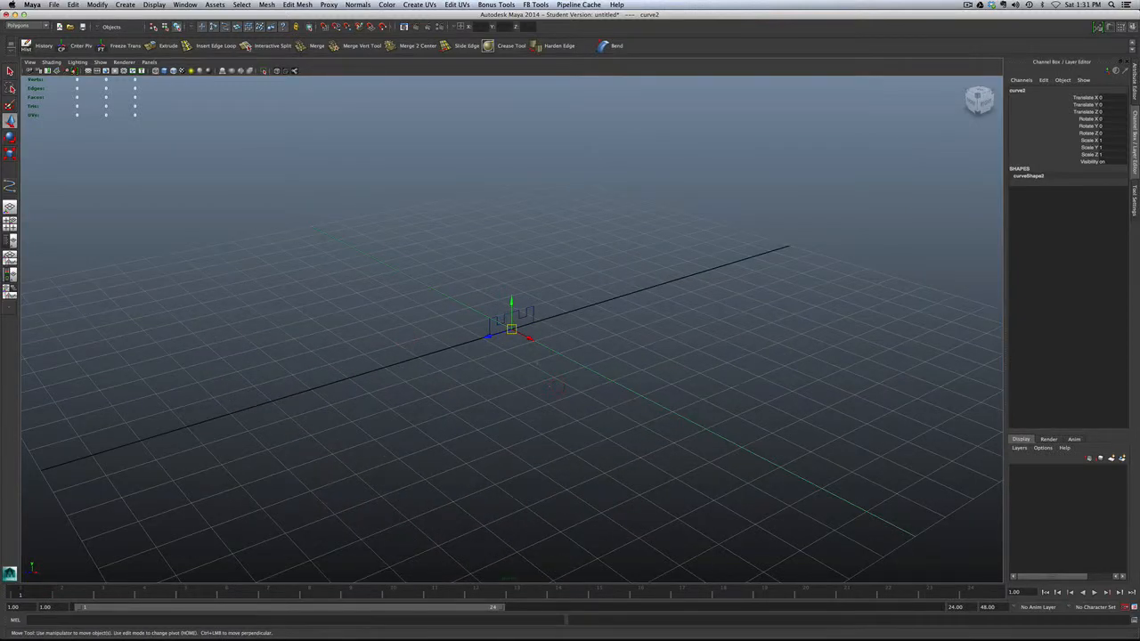
scroll(512, 329, down, 5)
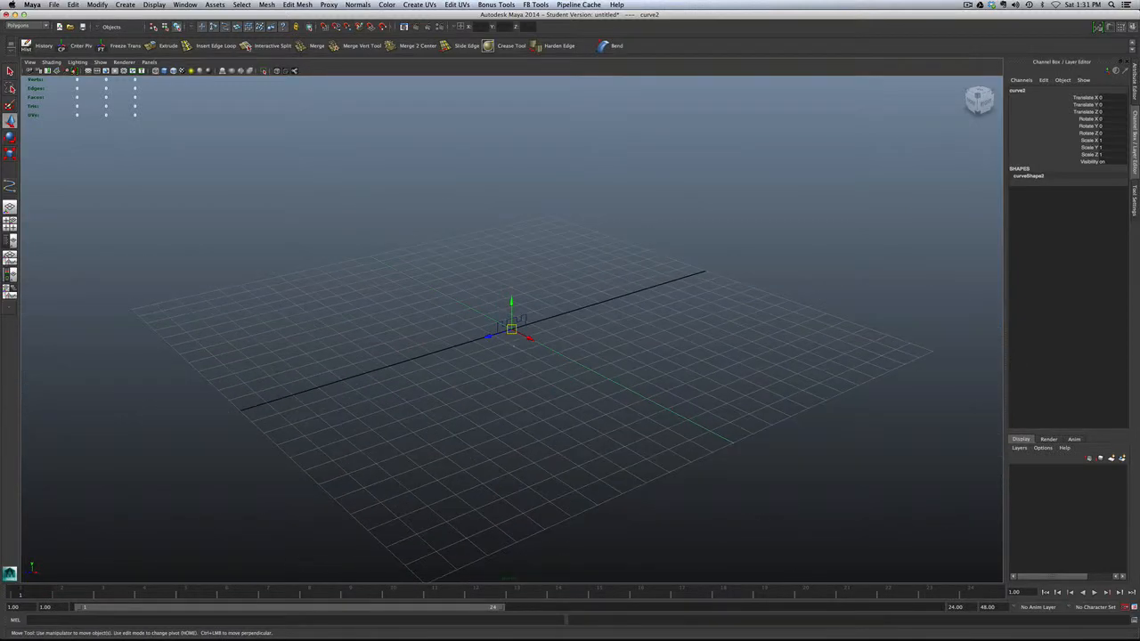
scroll(512, 330, up, 7)
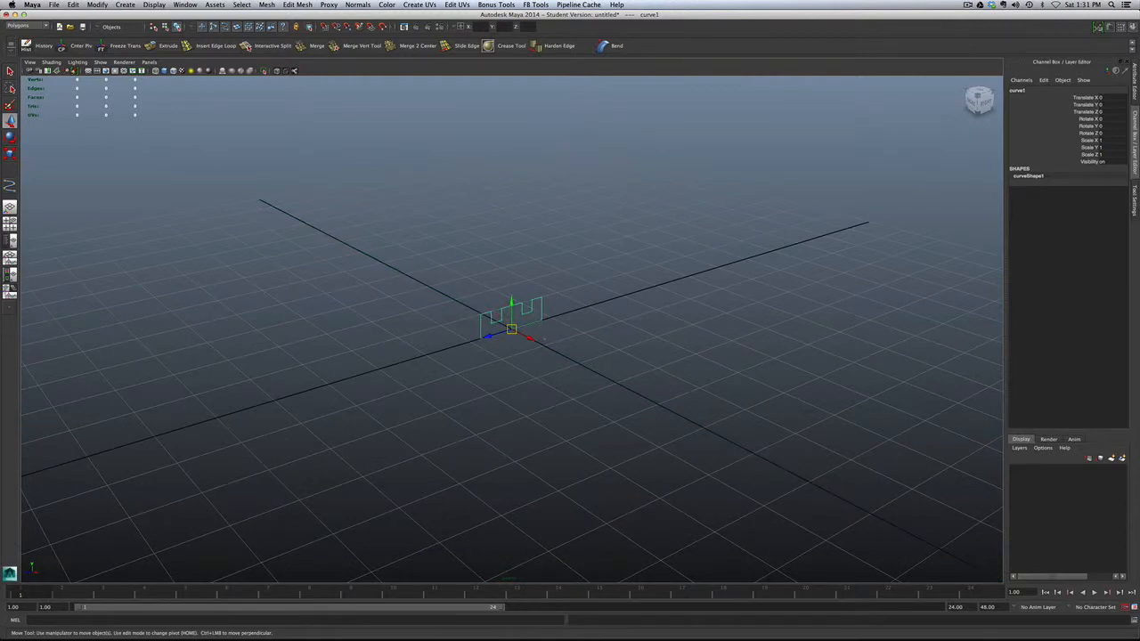
scroll(512, 329, down, 3)
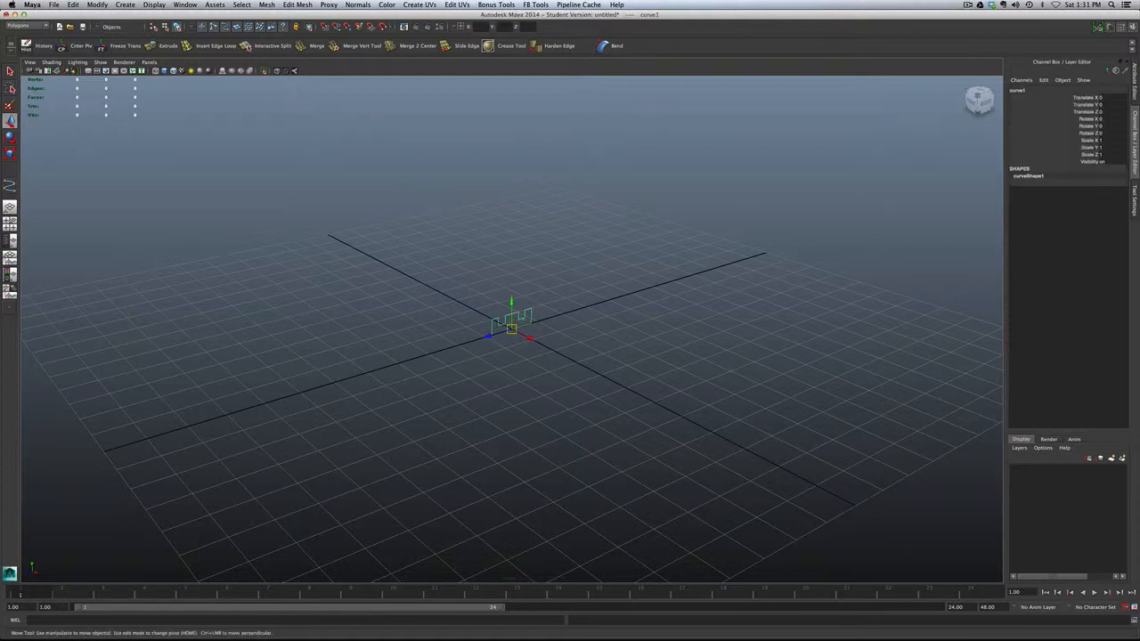
scroll(512, 330, down, 3)
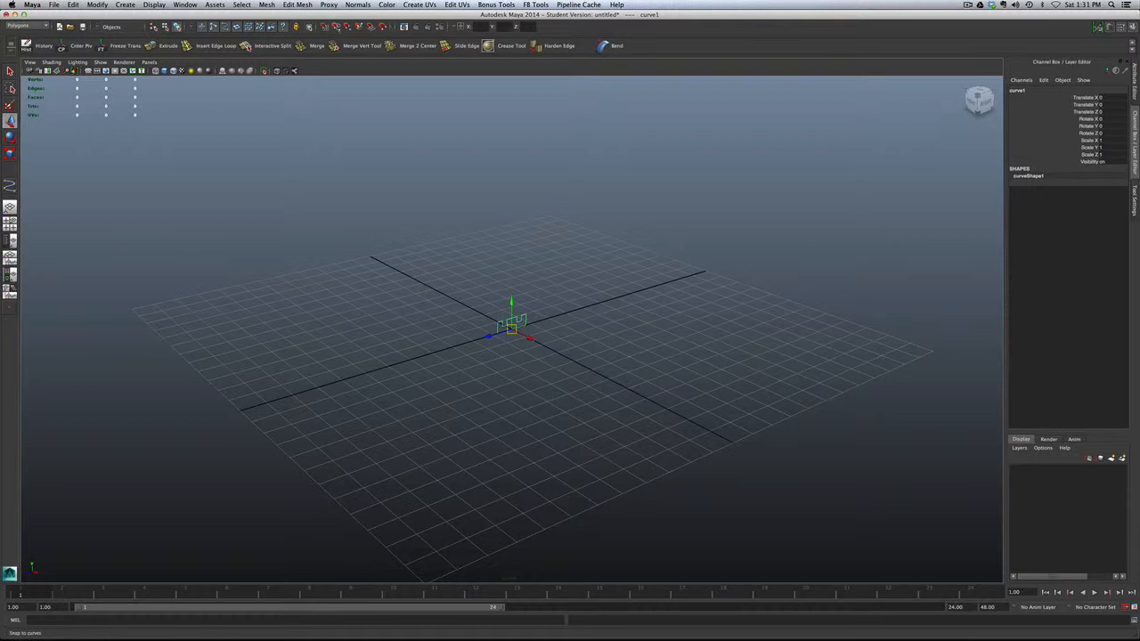
click(335, 27)
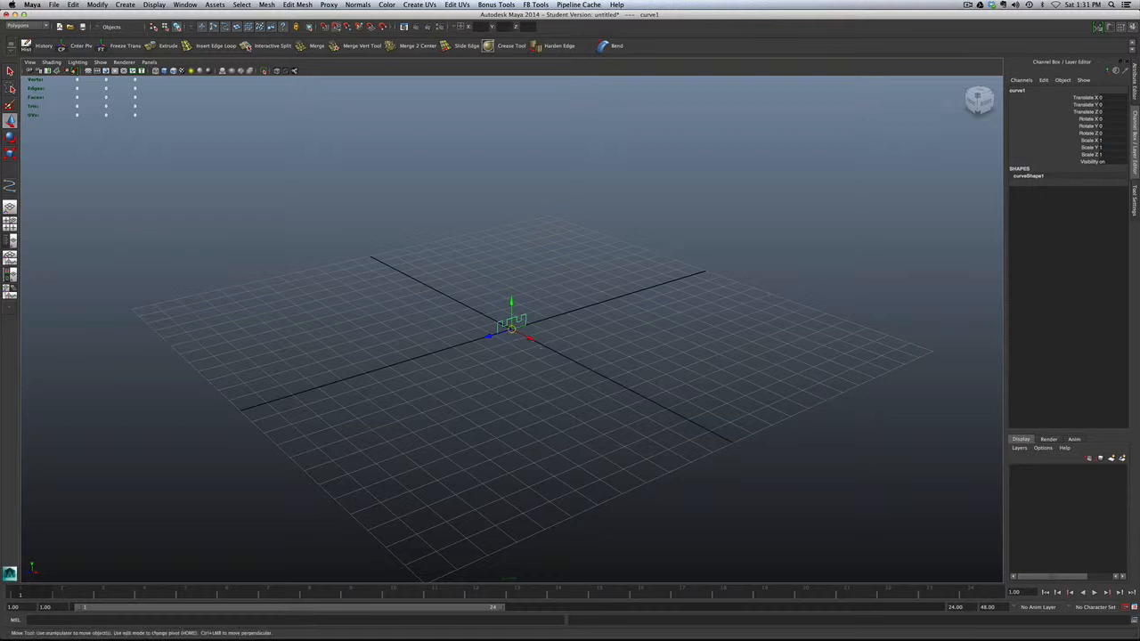
key(d)
drag(527, 337, 696, 503)
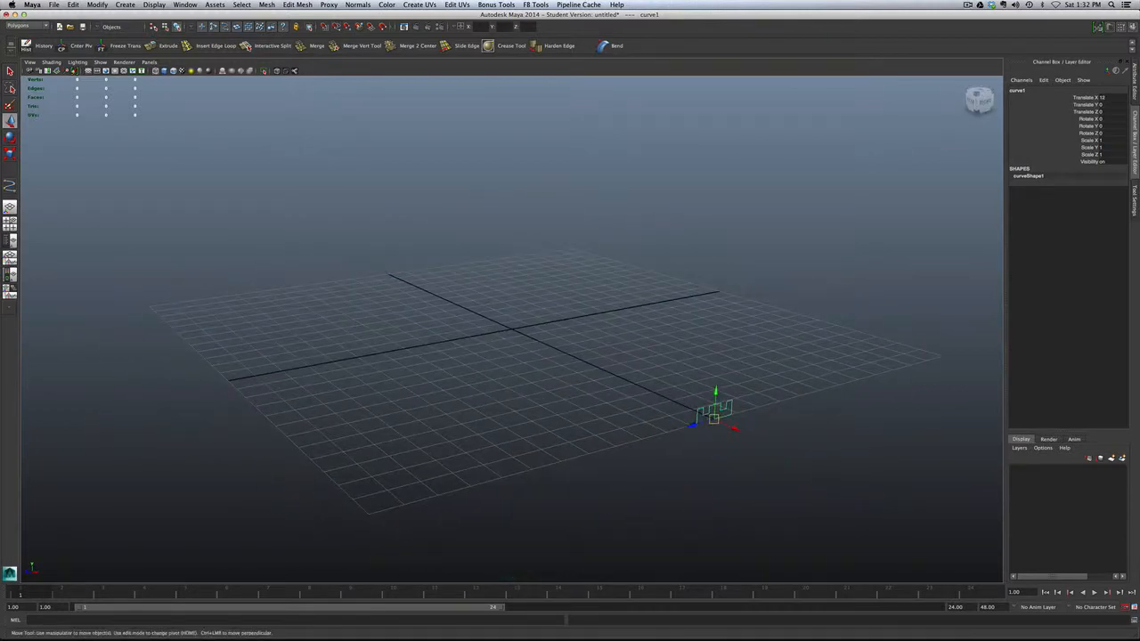
key(c)
drag(714, 418, 754, 481)
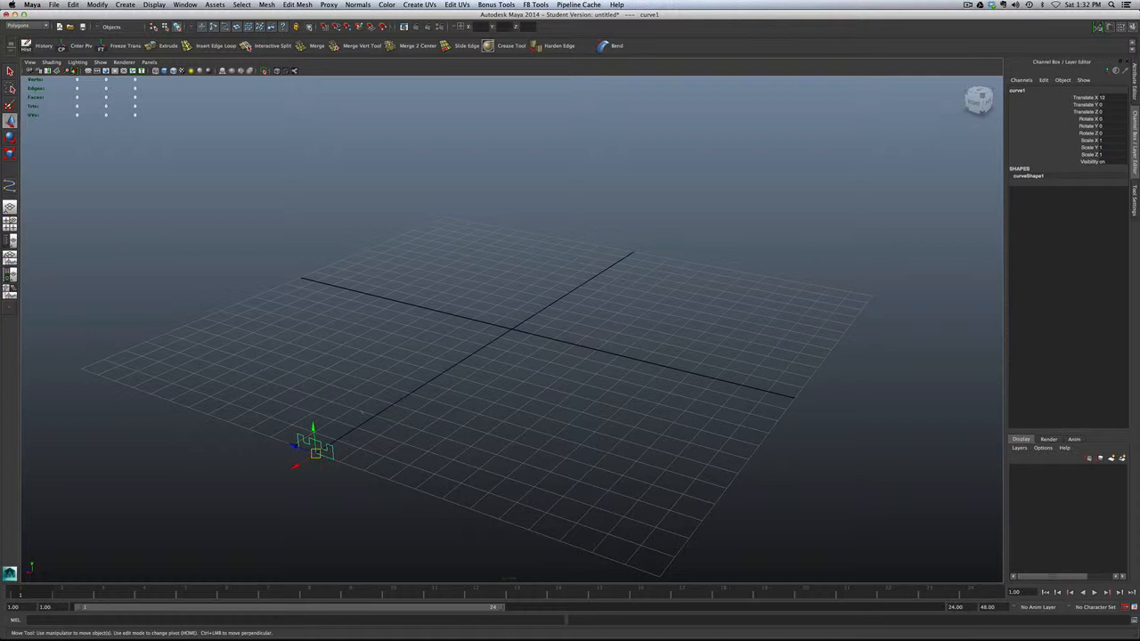
Add the straight path curve to the profile selection, and open the Surfaces Extrude options with their settings reset
shift+drag(355, 410, 376, 423)
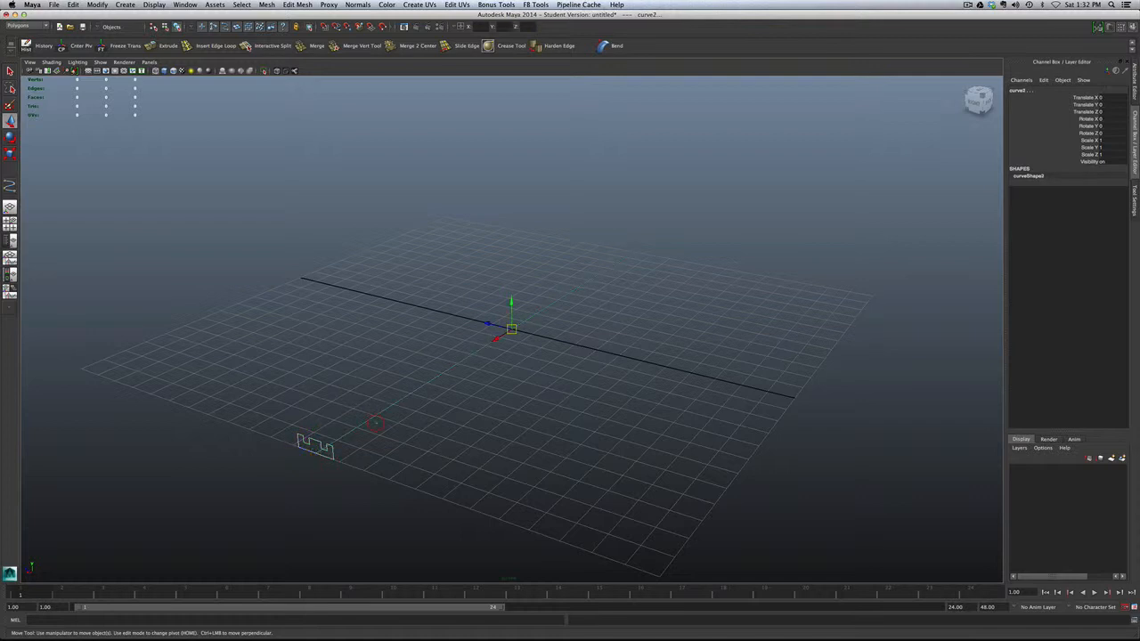
click(27, 26)
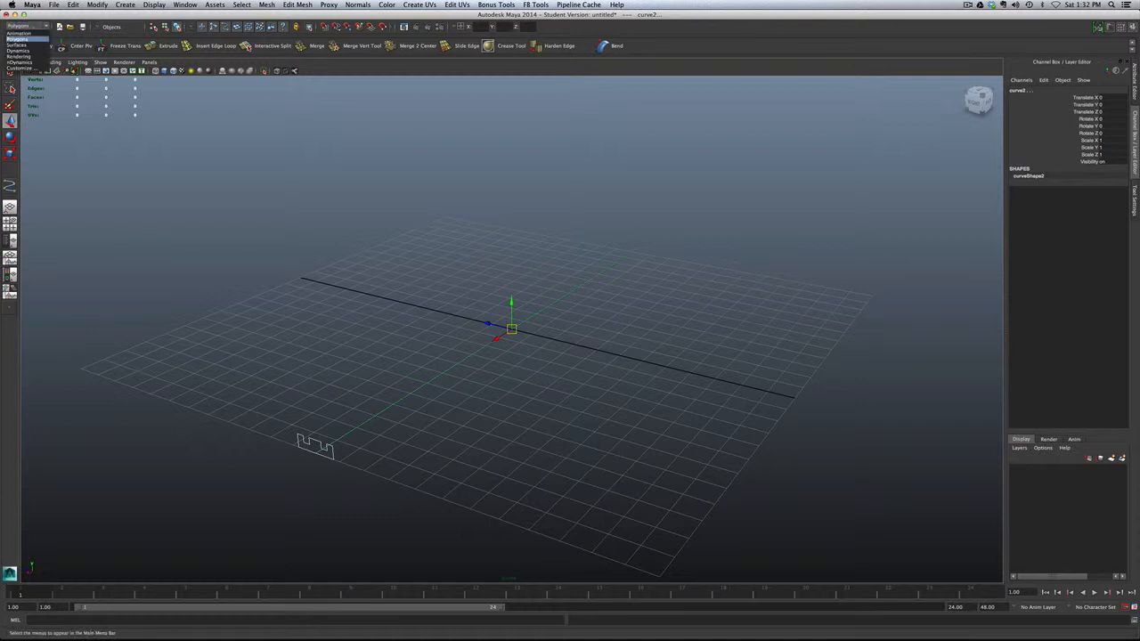
click(16, 45)
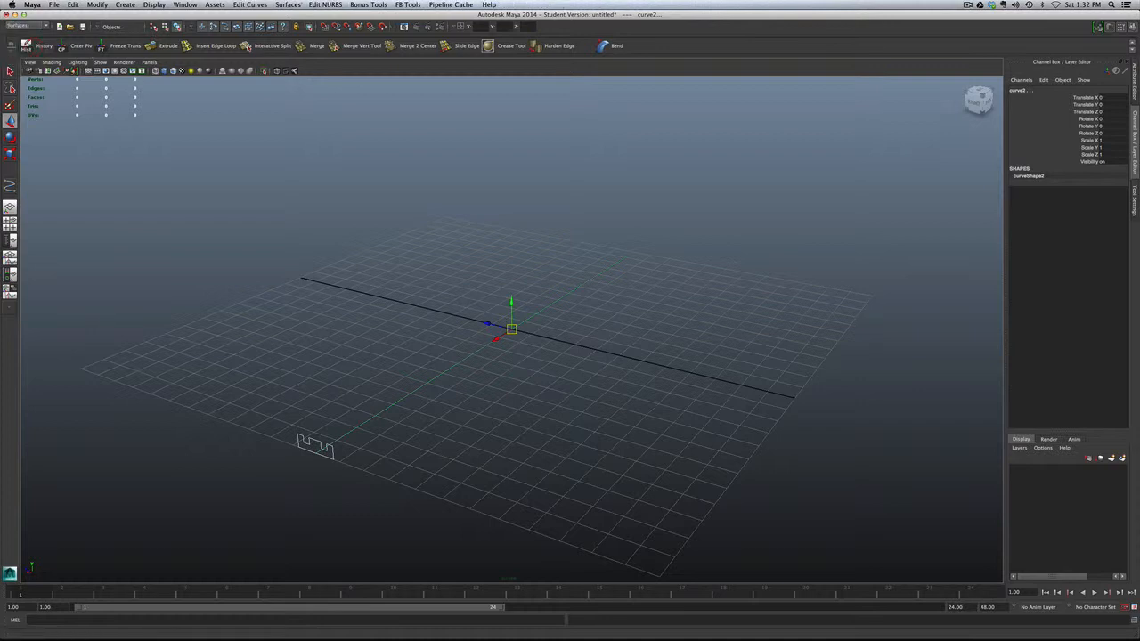
click(287, 5)
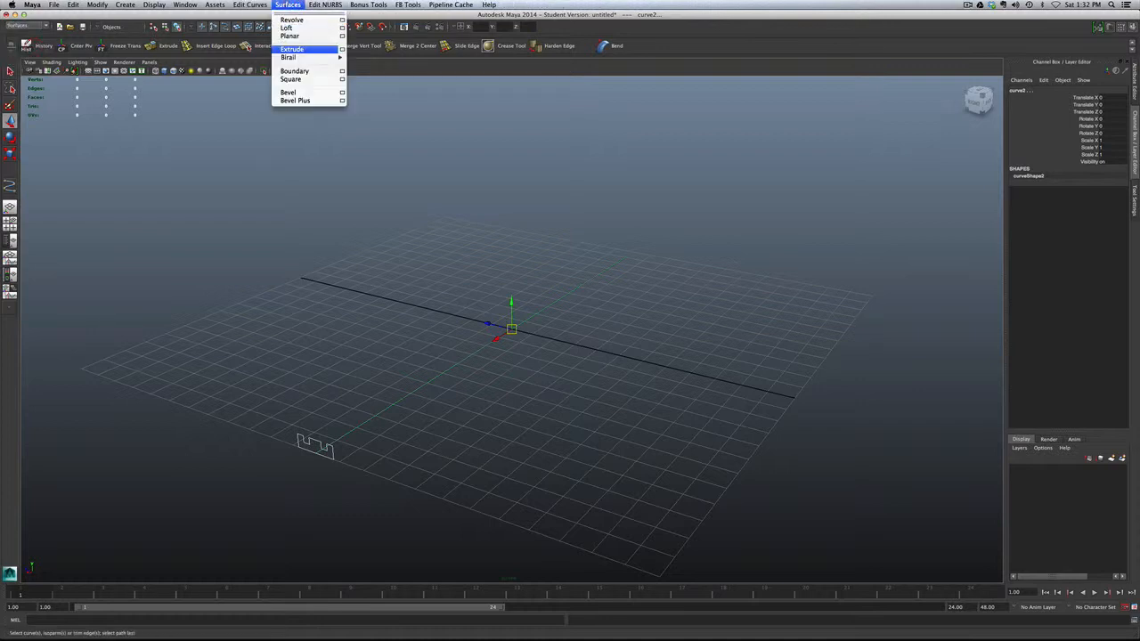
click(342, 49)
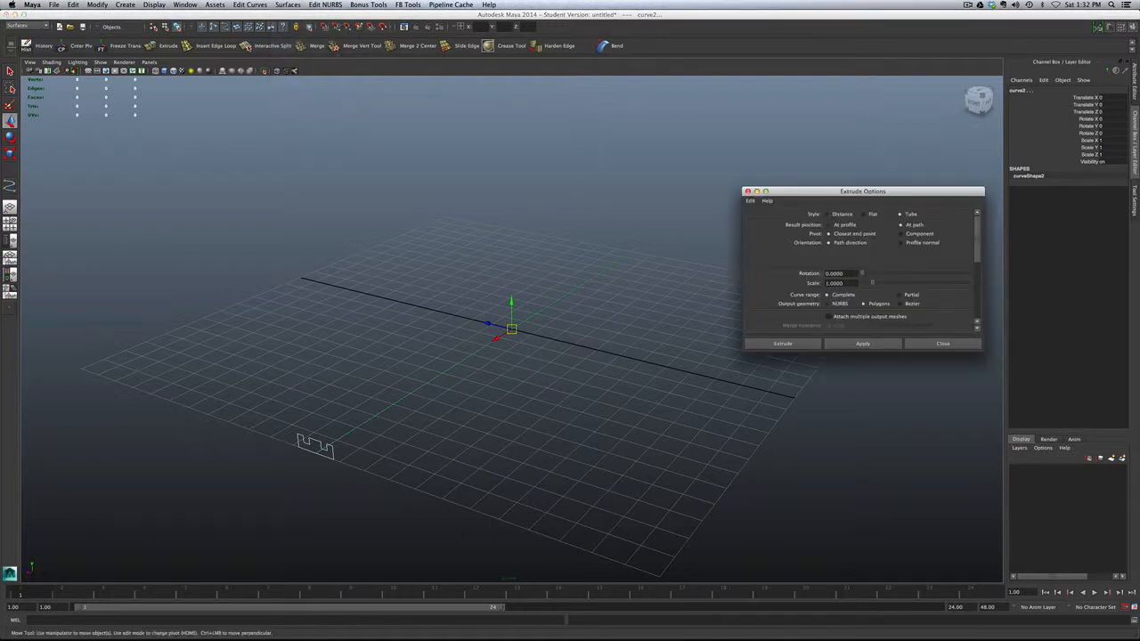
drag(863, 190, 837, 258)
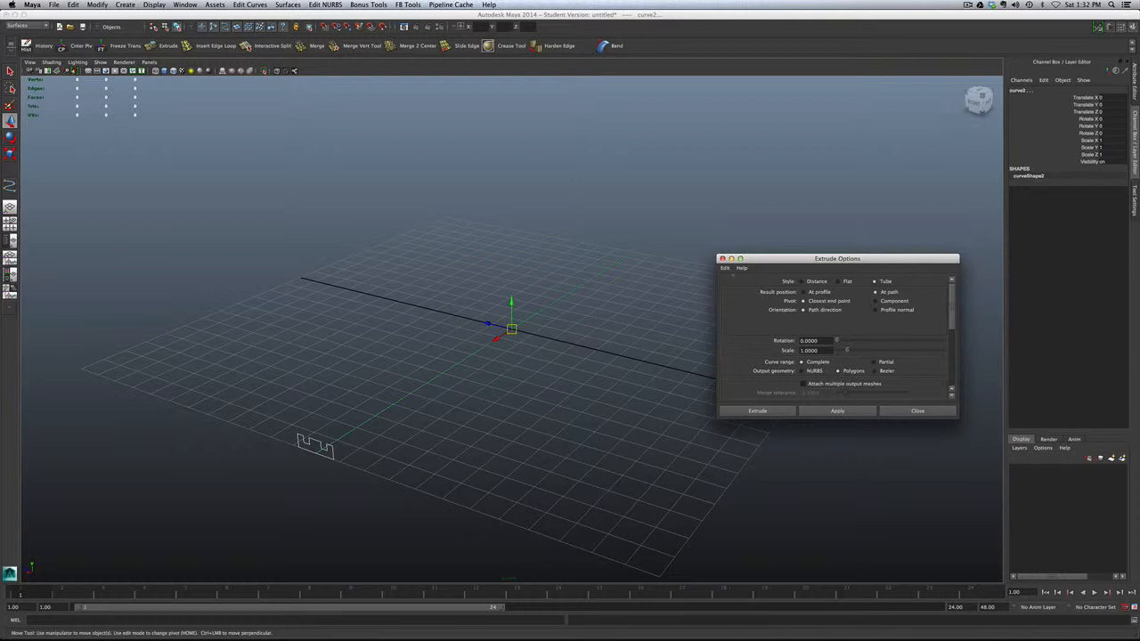
click(725, 267)
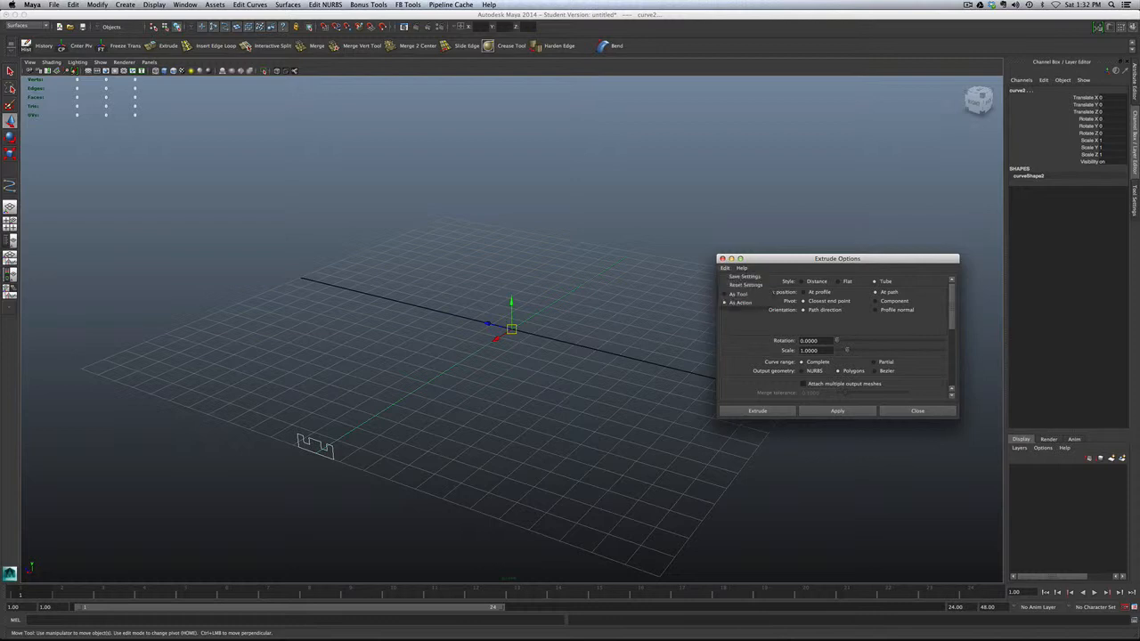
click(764, 287)
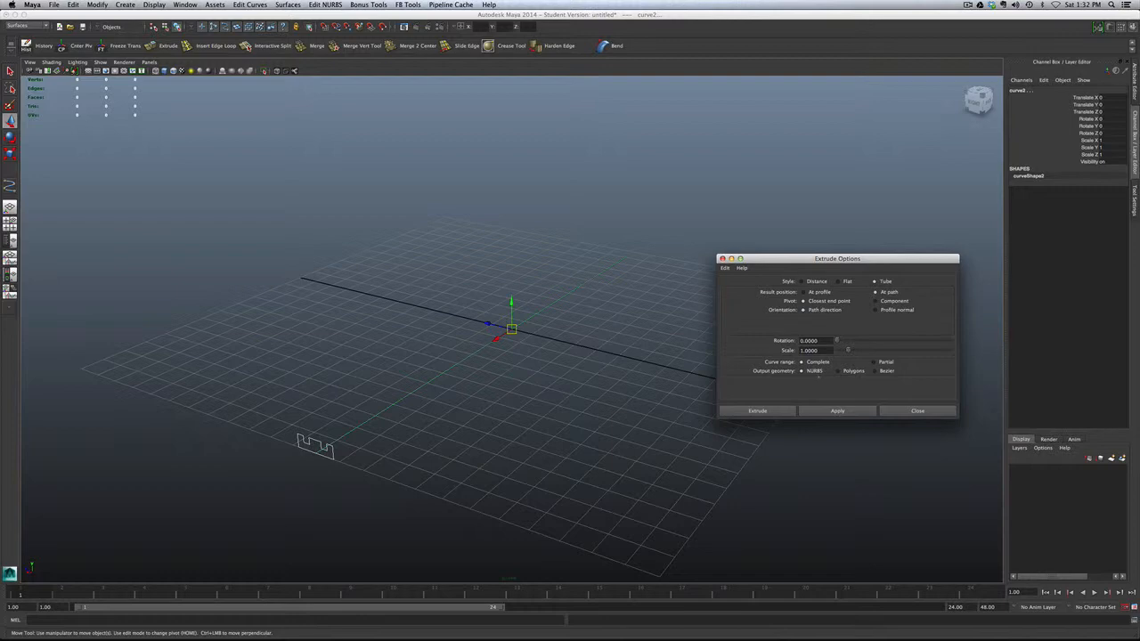
Extrude the notched profile along the path as a NURBS tube and turn on shaded display
click(828, 410)
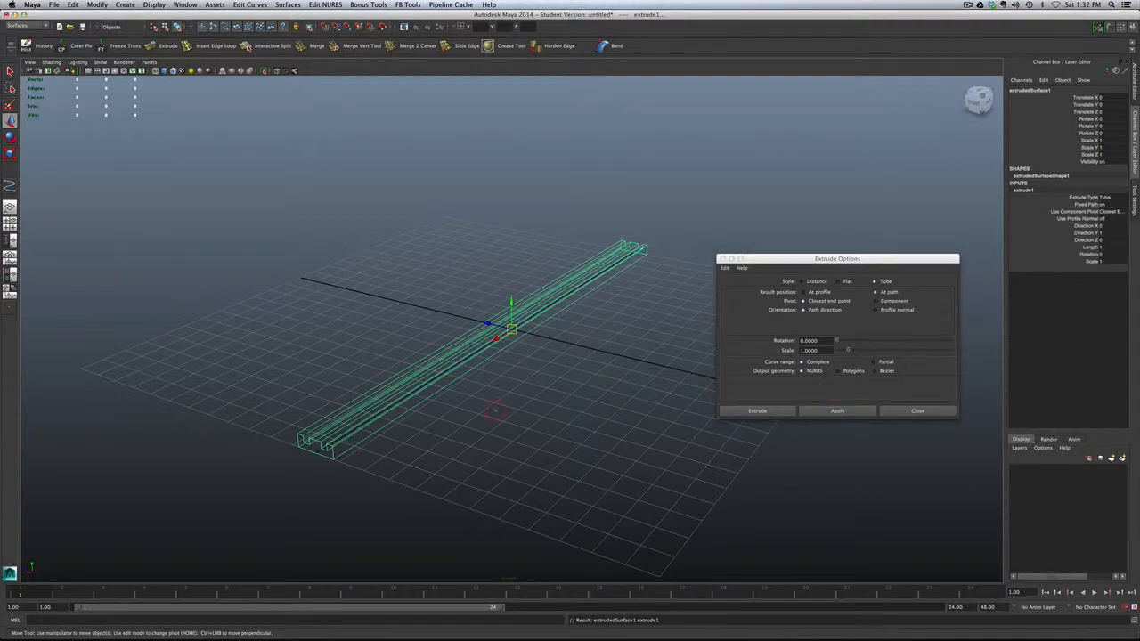
key(5)
scroll(481, 409, up, 5)
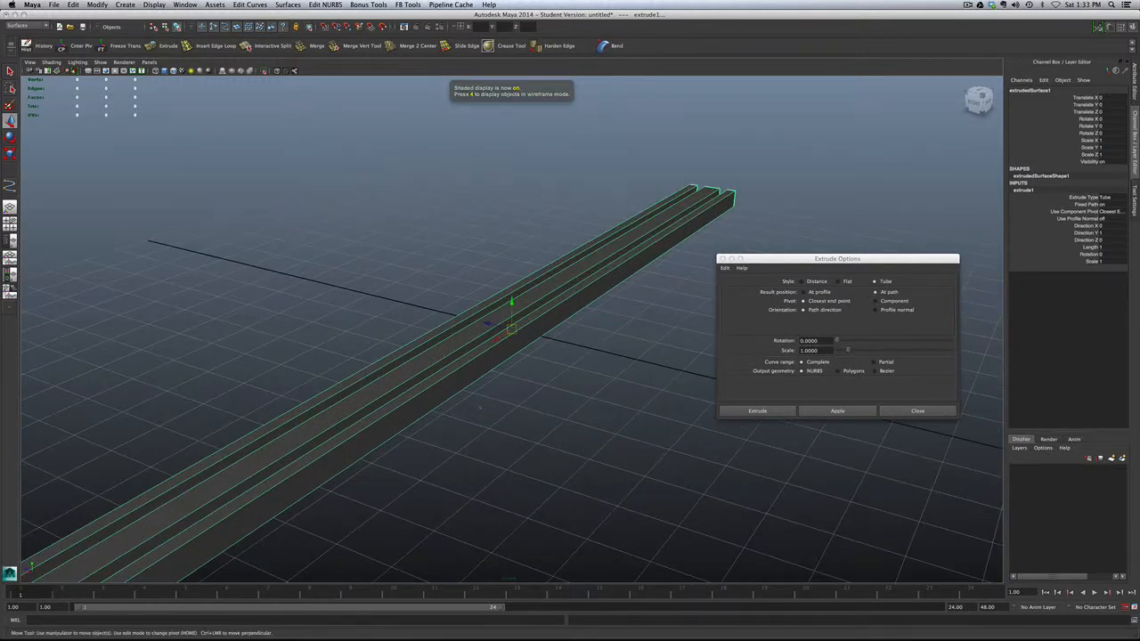
scroll(482, 409, down, 5)
Delete the extruded NURBS surface, keeping the profile and path curves
click(463, 383)
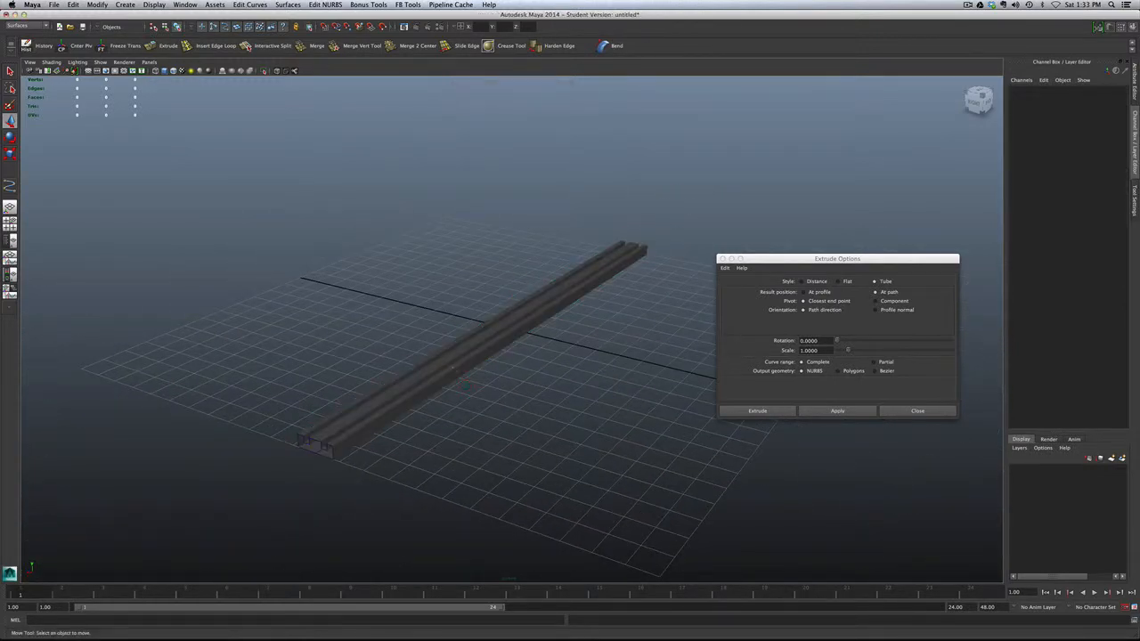
click(457, 372)
key(Delete)
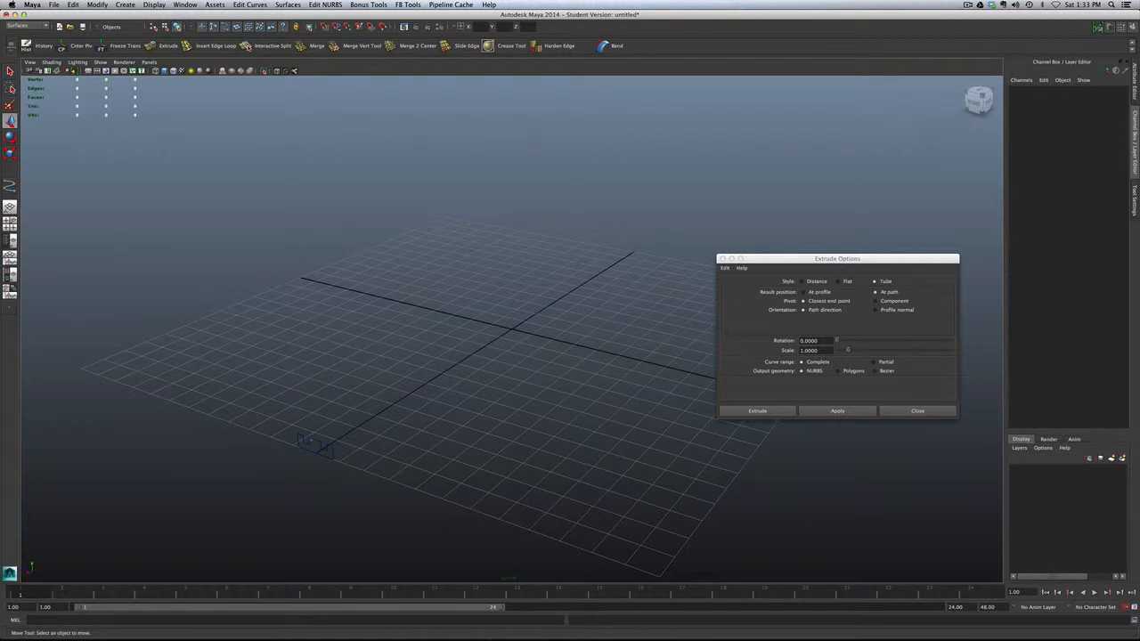
Reselect the profile and path curves, and set the extrude output to Polygons with Quads and General tessellation
click(311, 441)
shift+click(403, 398)
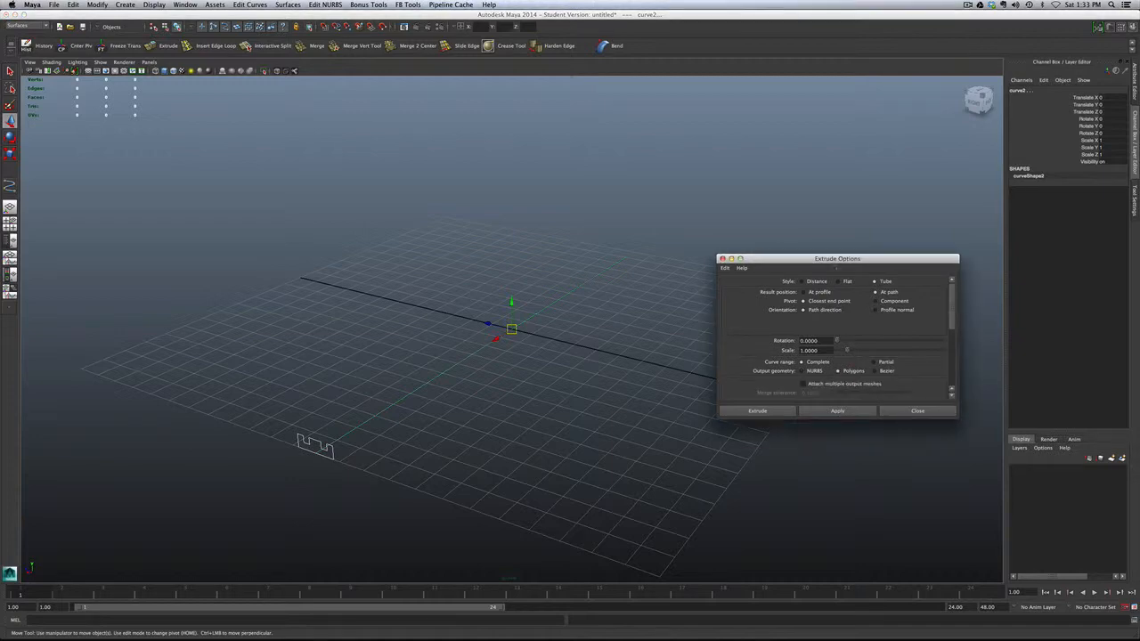
drag(834, 260, 799, 201)
scroll(813, 272, down, 5)
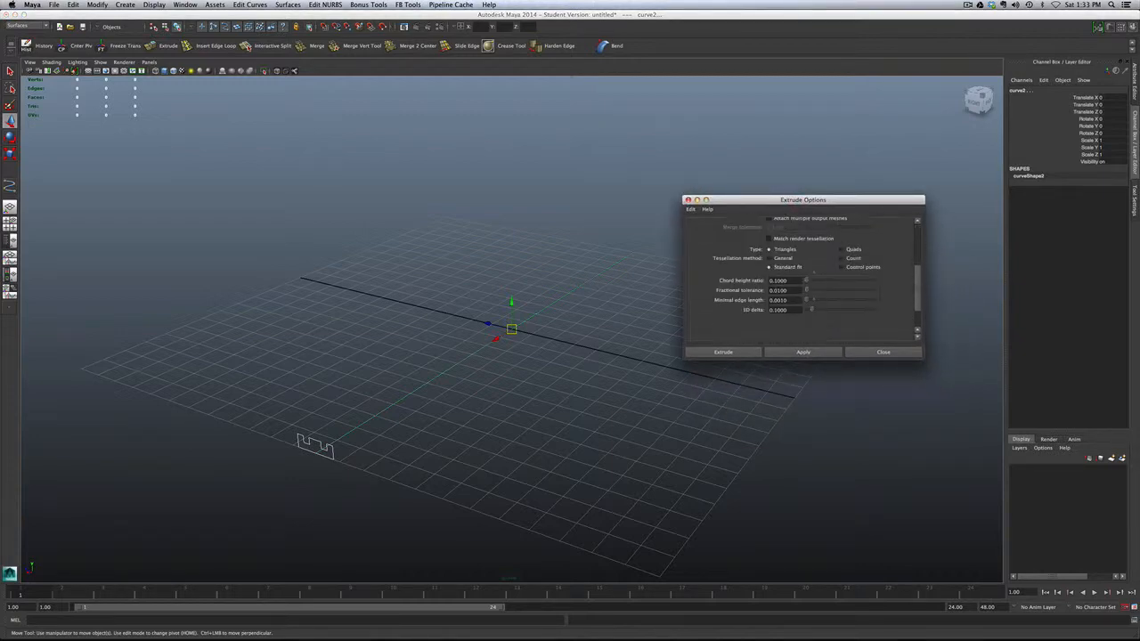
scroll(801, 276, up, 3)
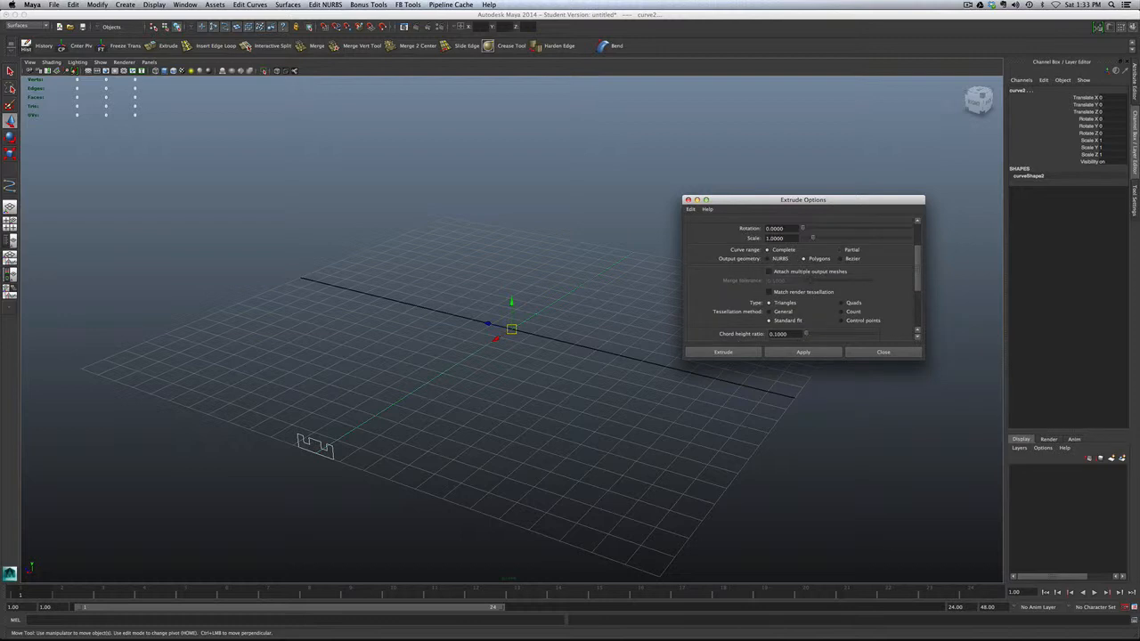
scroll(847, 303, down, 1)
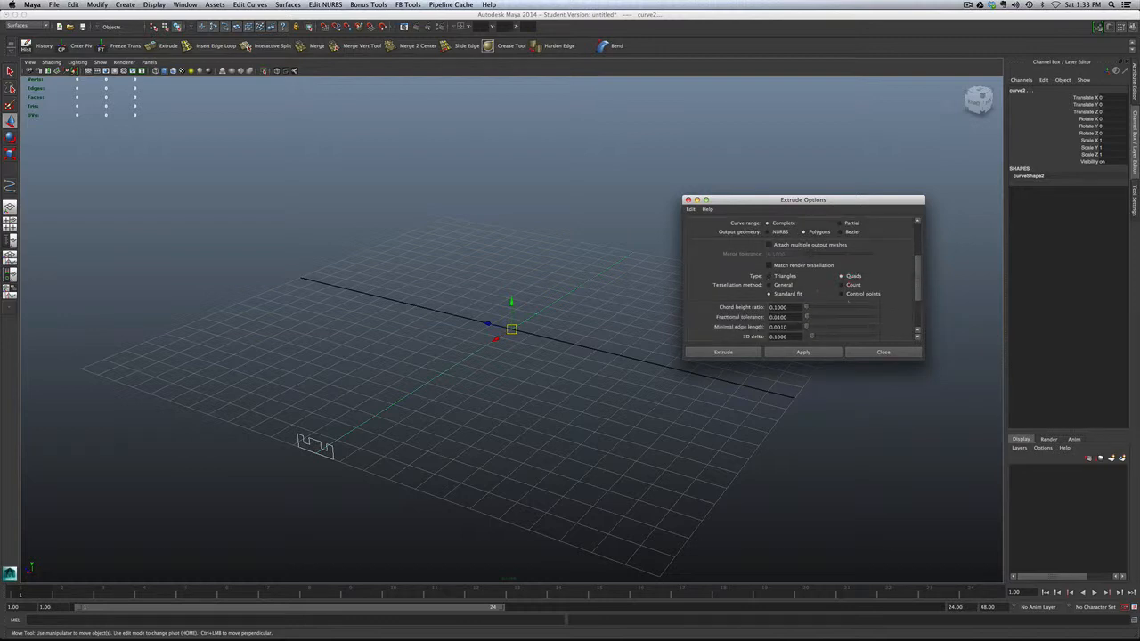
click(769, 284)
scroll(784, 285, down, 2)
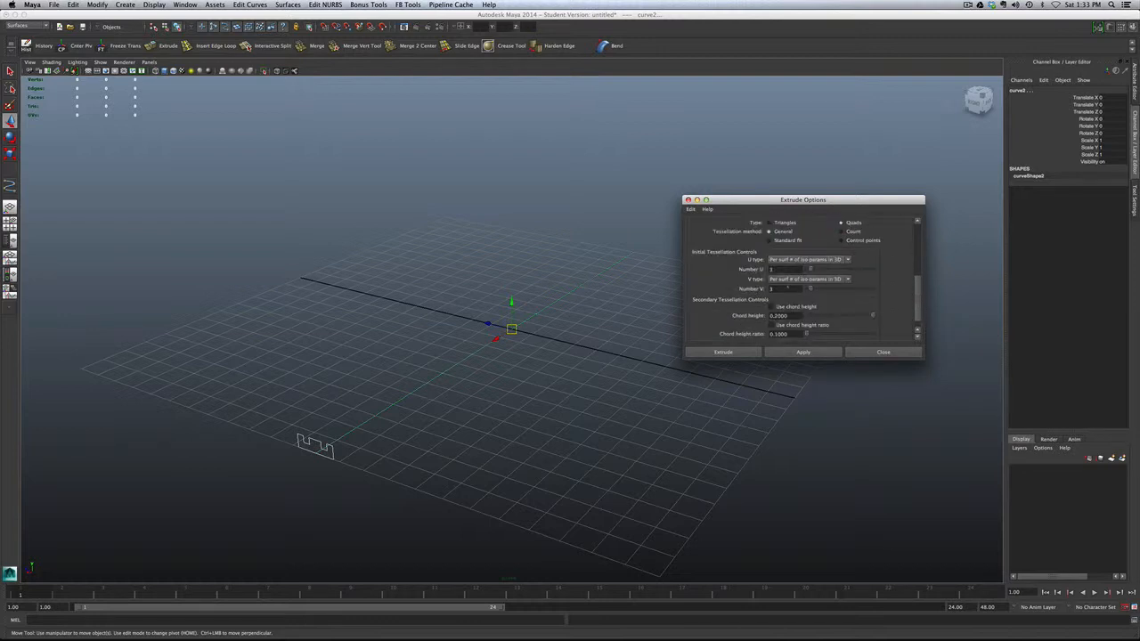
Set both the U type and V type of the initial tessellation to Per span # of iso params
click(784, 259)
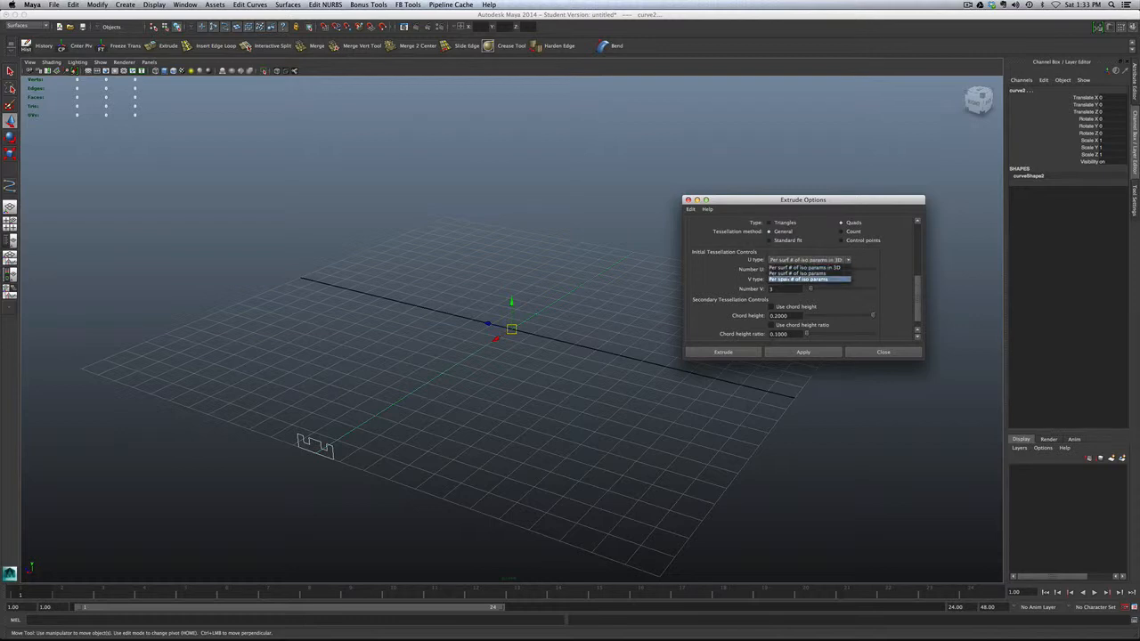
click(788, 278)
click(792, 279)
click(789, 298)
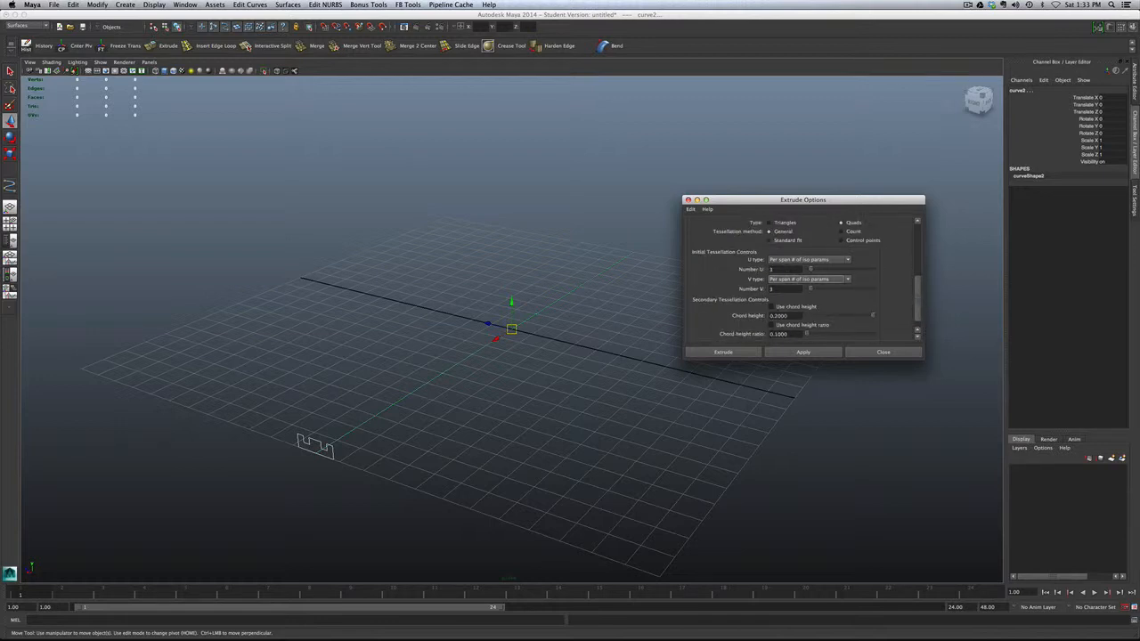
Set Number U to 1 and extrude the profile along the path as polygons
click(776, 269)
key(Tab)
click(803, 352)
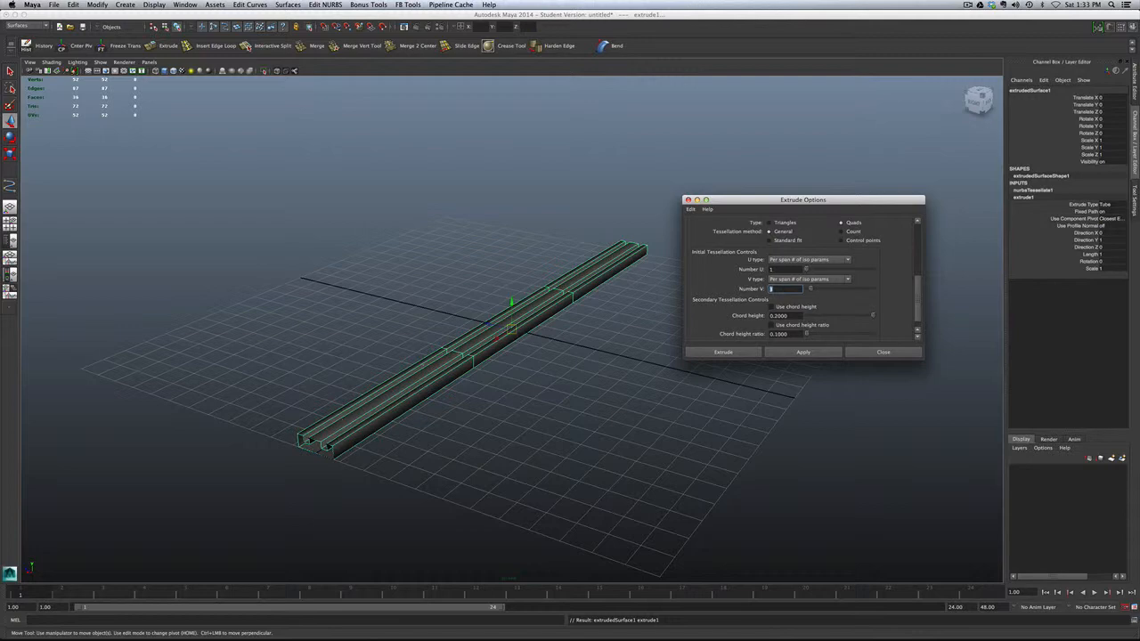
scroll(511, 330, up, 4)
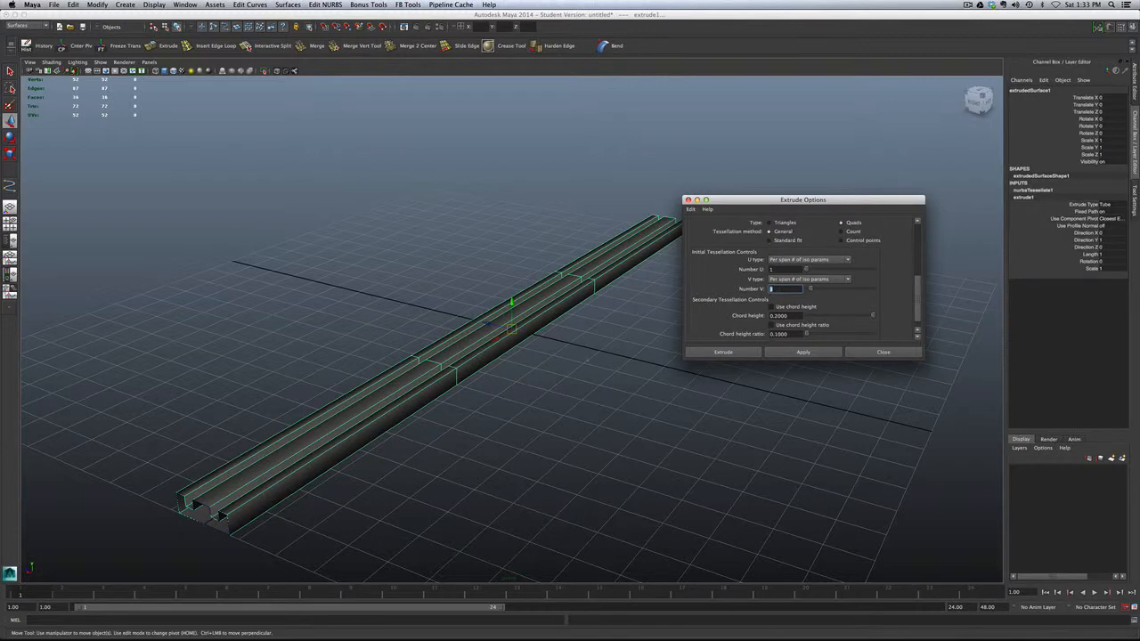
click(580, 356)
click(547, 321)
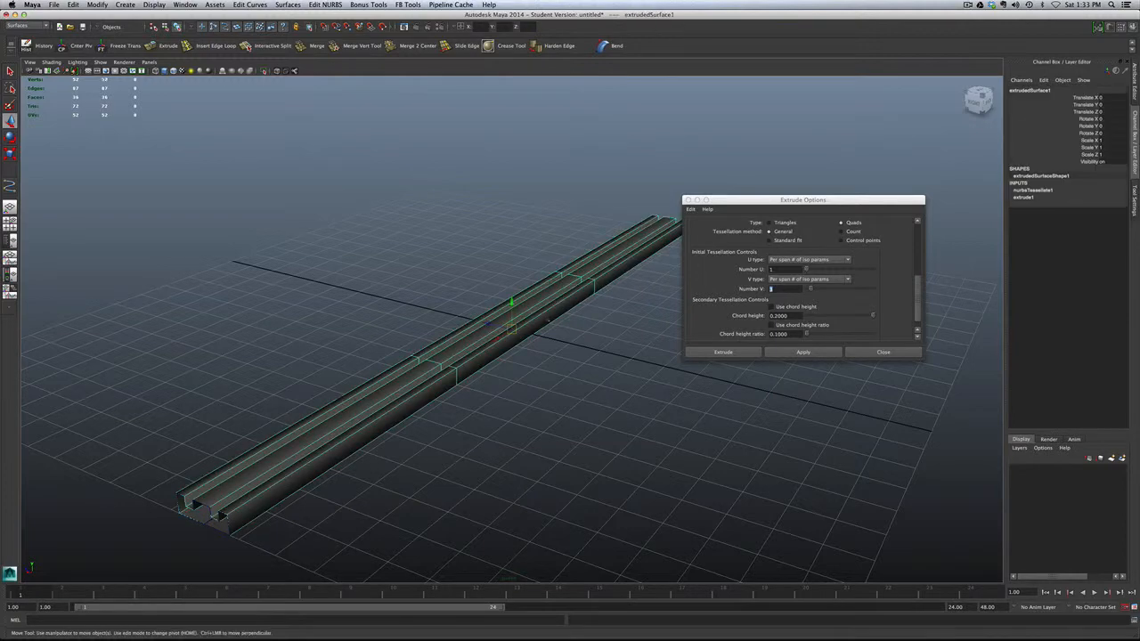
Undo the polygon extrusion so only the selected profile and path curves remain
key(z)
key(z)
key(z)
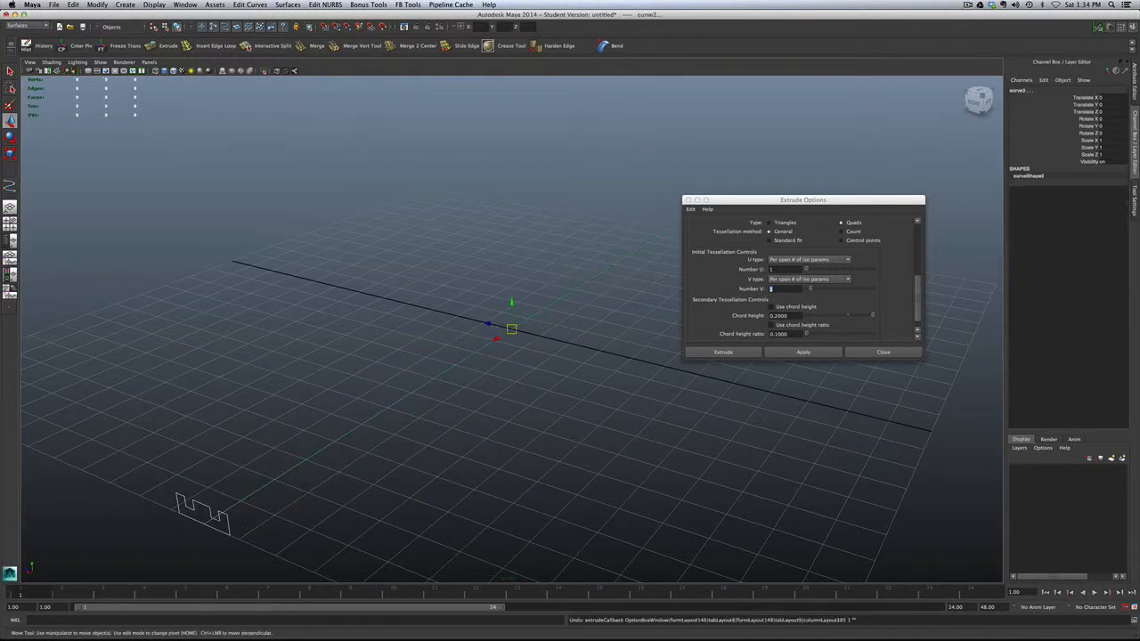
Set Number V to 10 and extrude the profile along the path
click(780, 289)
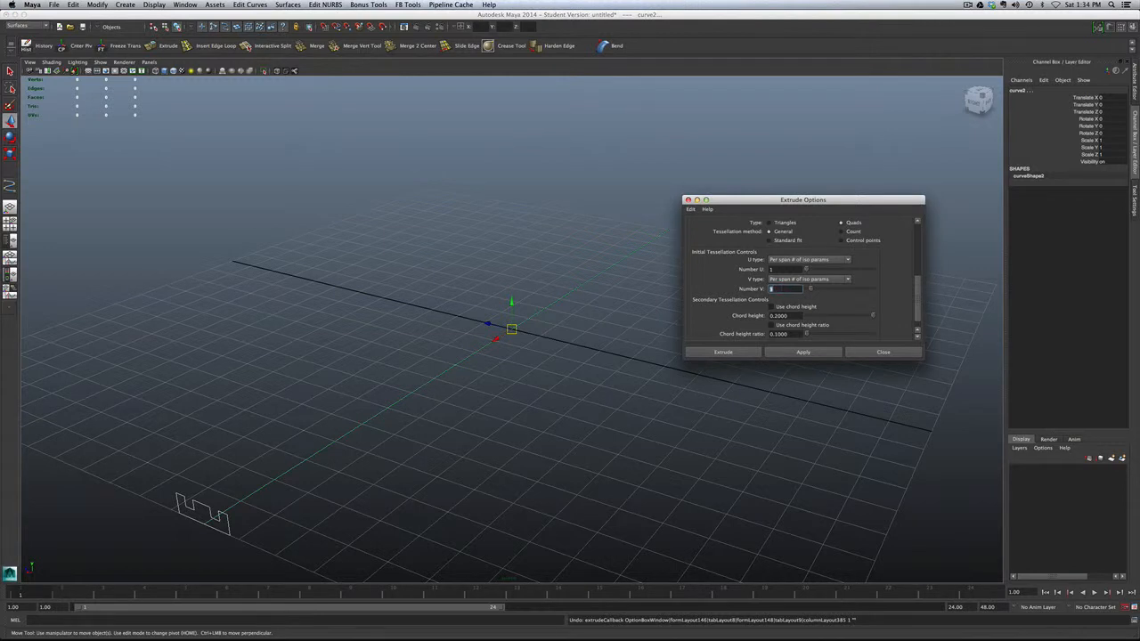
text(10)
click(803, 351)
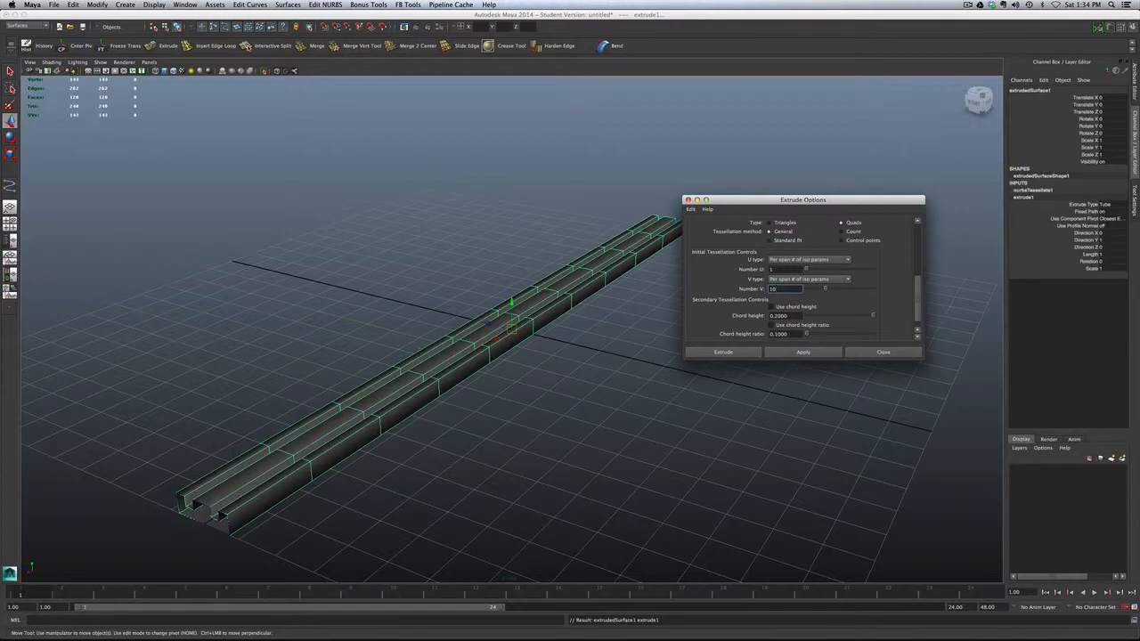
Delete the extruded polygon rail with 10 divisions along its length
mouse_move(495, 338)
alt+mouse_down()
mouse_move(316, 331)
mouse_move(376, 414)
mouse_move(184, 401)
mouse_move(243, 311)
mouse_move(504, 293)
mouse_move(634, 307)
mouse_move(805, 290)
mouse_move(504, 331)
mouse_move(552, 355)
mouse_move(627, 349)
mouse_move(495, 343)
mouse_move(529, 366)
mouse_move(489, 332)
mouse_move(510, 332)
alt+mouse_up()
click(534, 357)
click(534, 347)
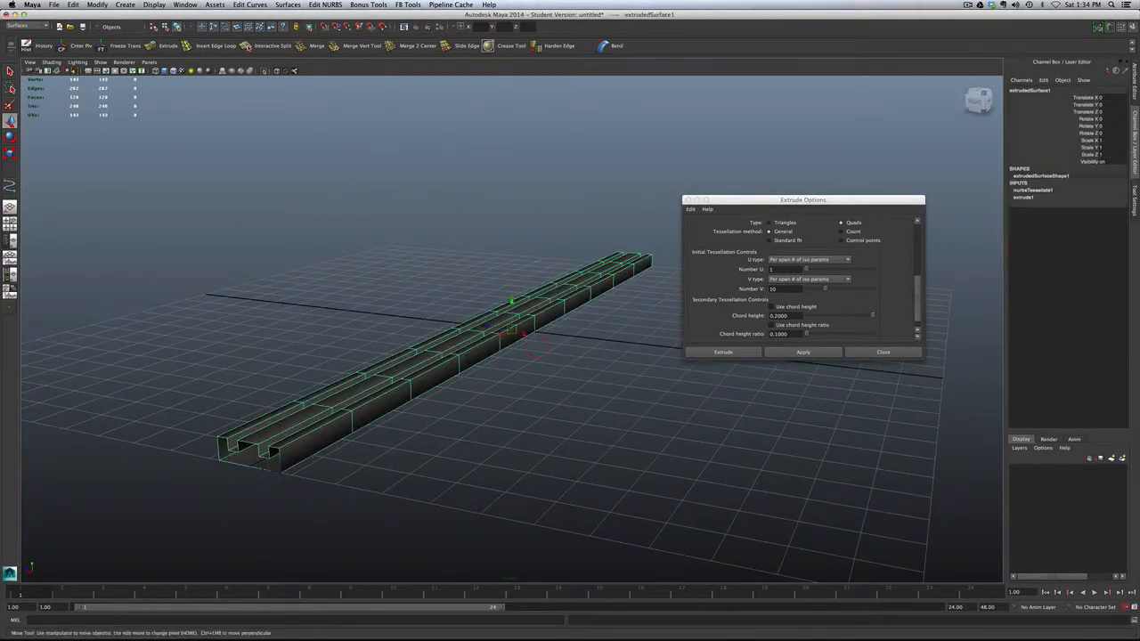
key(Delete)
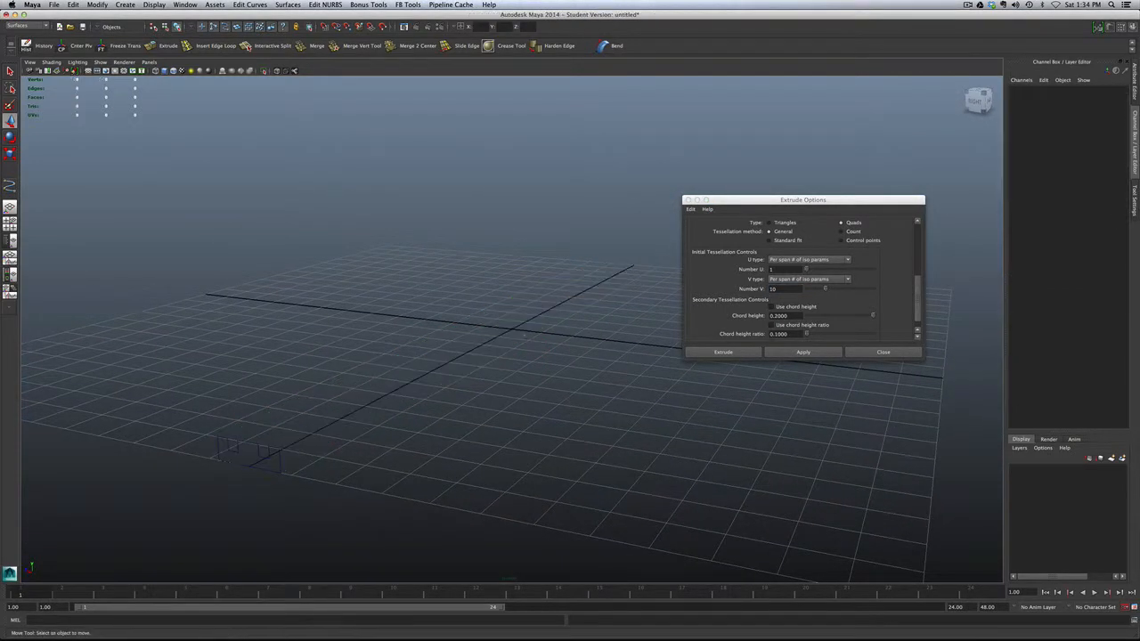
Reselect the profile and path curves, set Number V to 15, and extrude the profile along the path
click(212, 450)
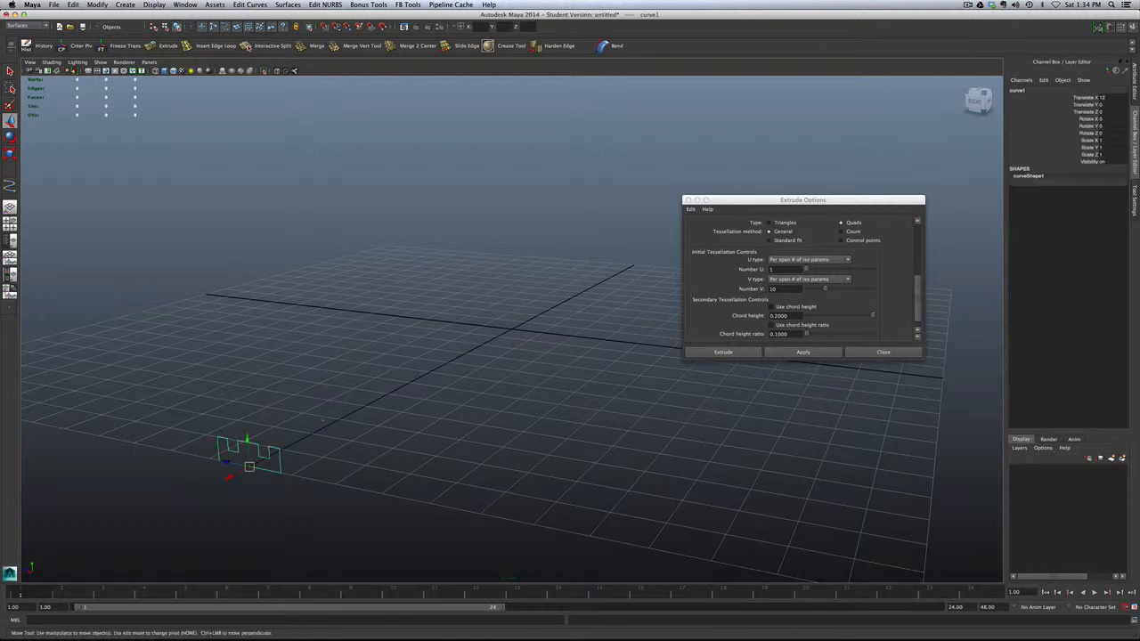
shift+click(334, 421)
double_click(785, 289)
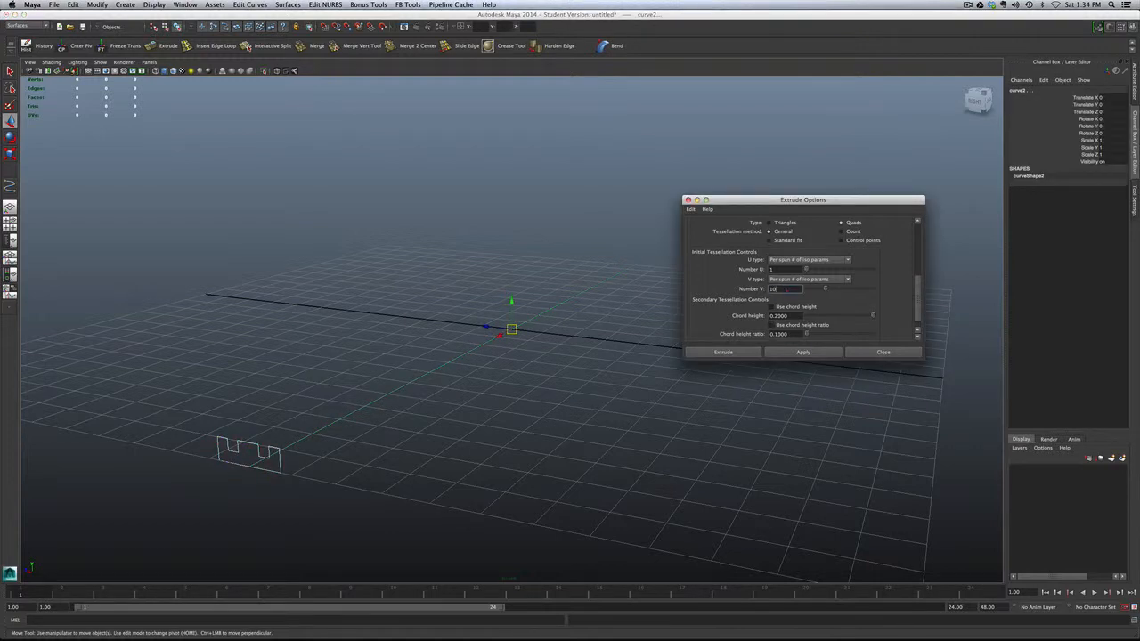
text(15)
click(803, 351)
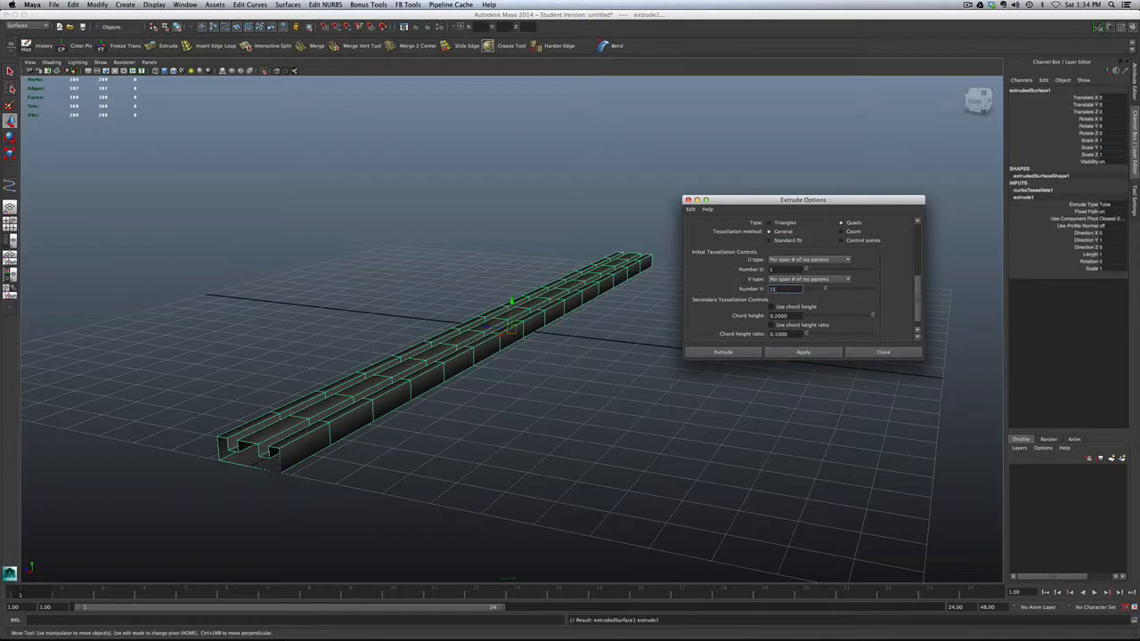
Close the extrude options, check the segments along the extruded rail, and deselect it
alt+drag(670, 386, 719, 381)
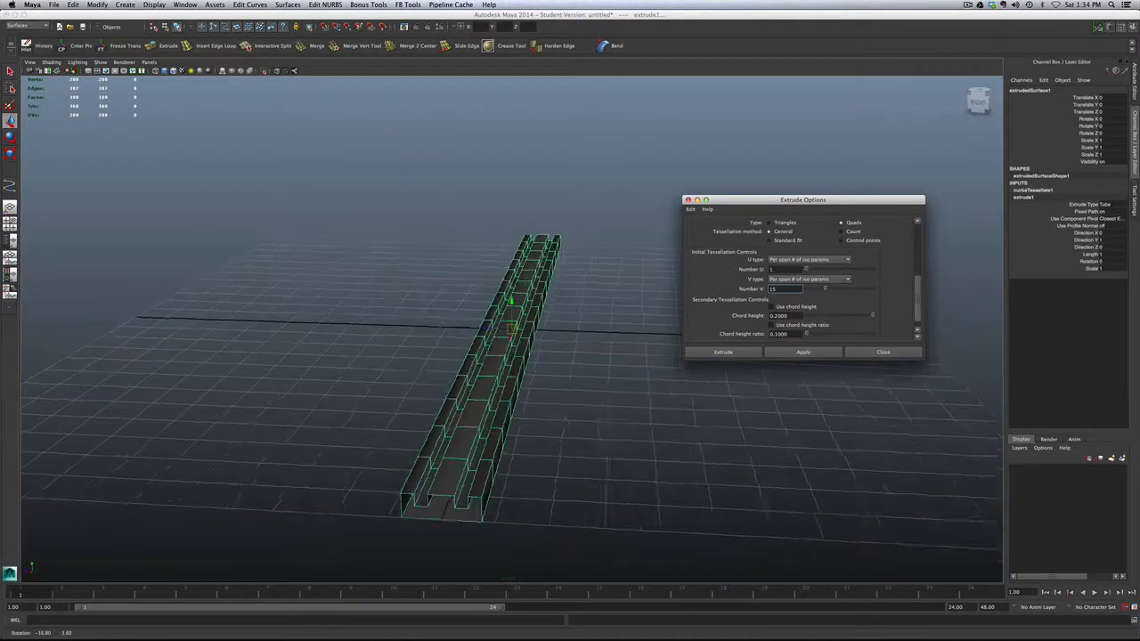
alt+drag(571, 412, 509, 419)
click(854, 353)
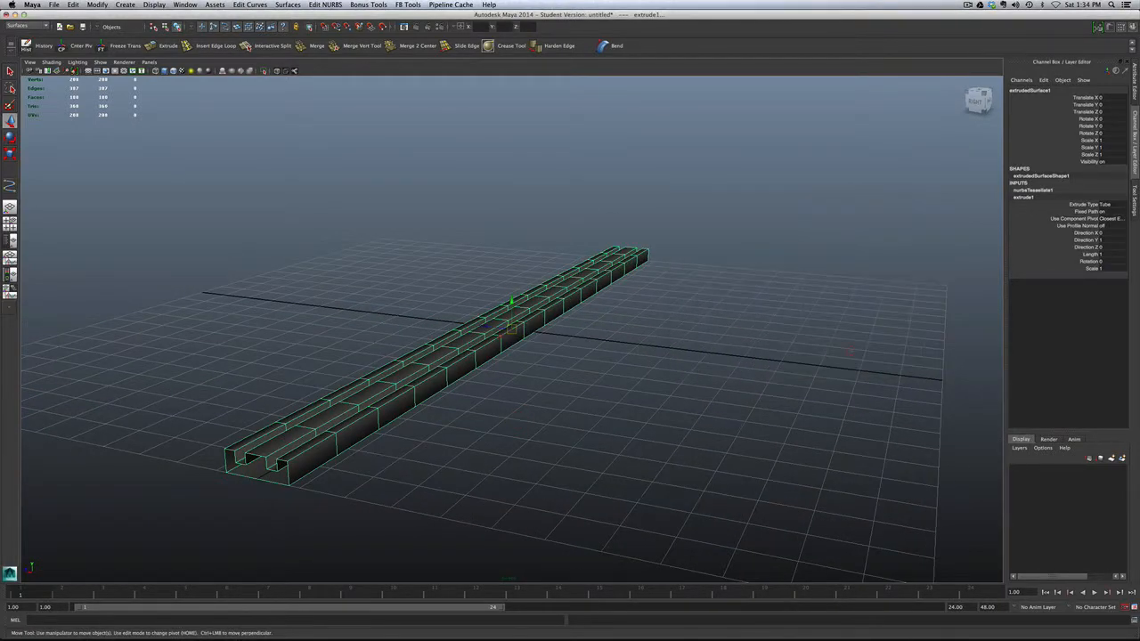
click(506, 436)
click(410, 405)
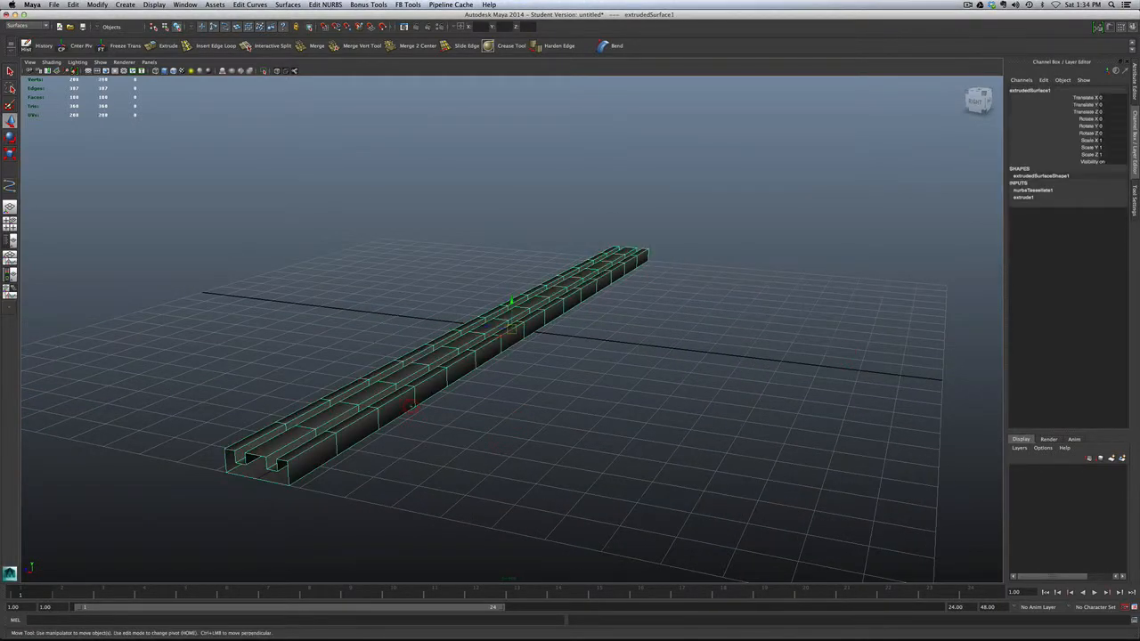
click(484, 408)
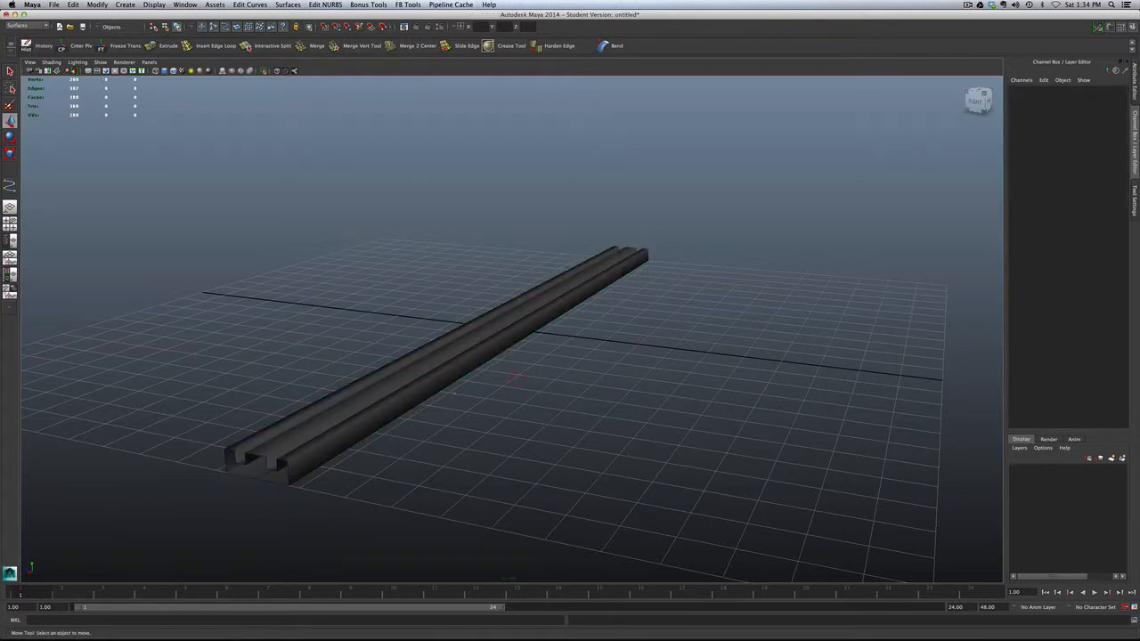
alt+drag(484, 408, 438, 422)
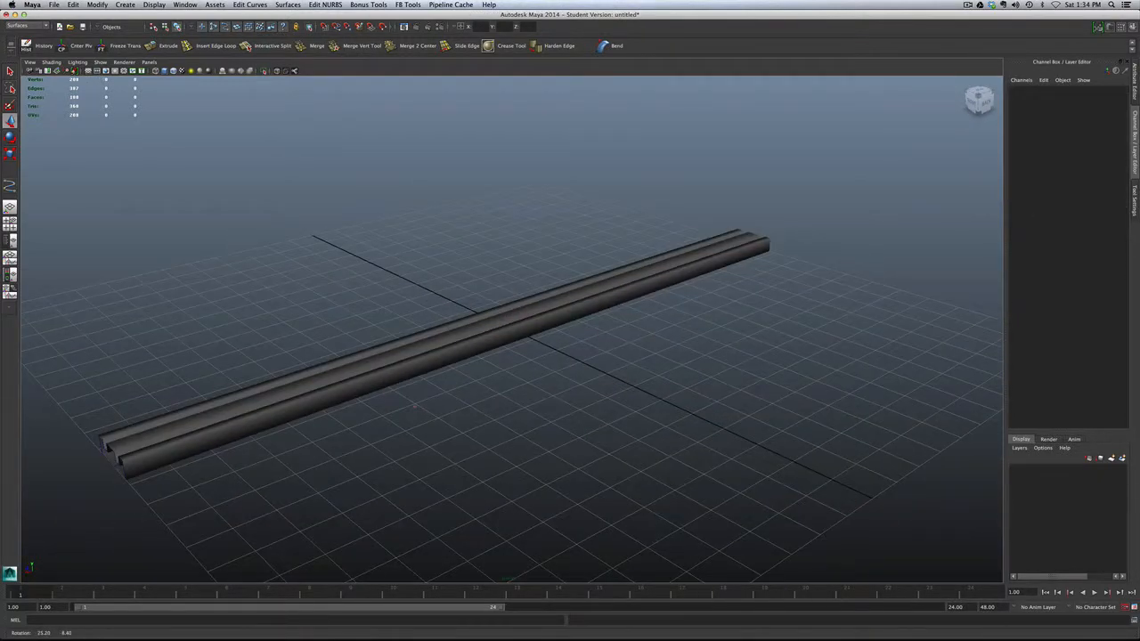
Select the extruded rail, switch to the Polygons menu set, and apply Harden Edge to the rail
scroll(437, 422, up, 3)
alt+drag(375, 444, 418, 438)
click(412, 384)
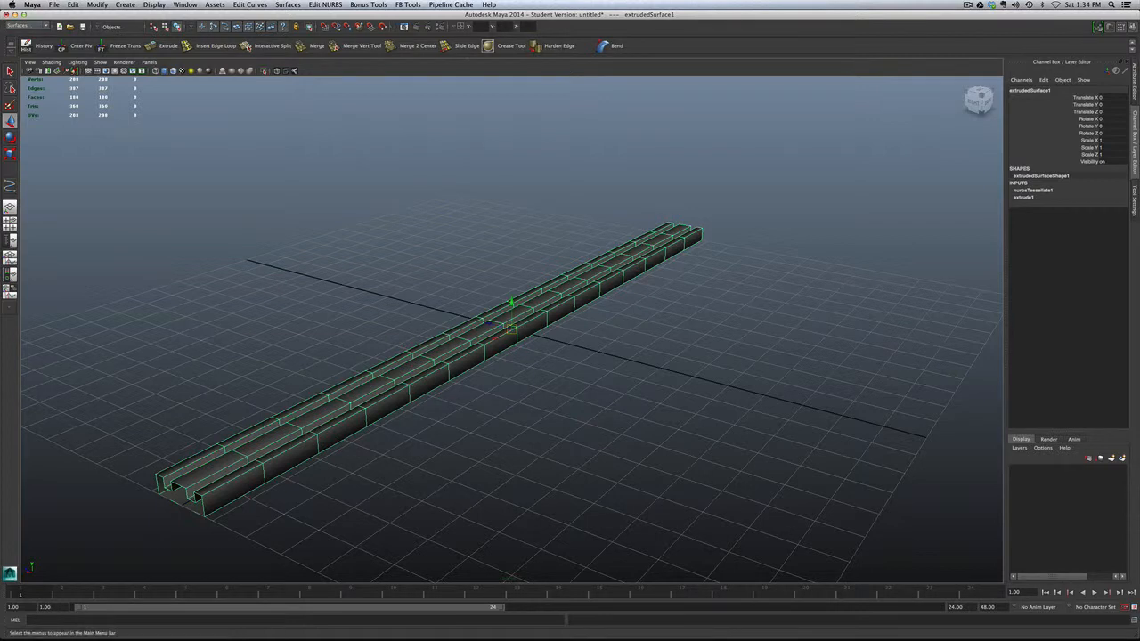
click(27, 26)
click(17, 38)
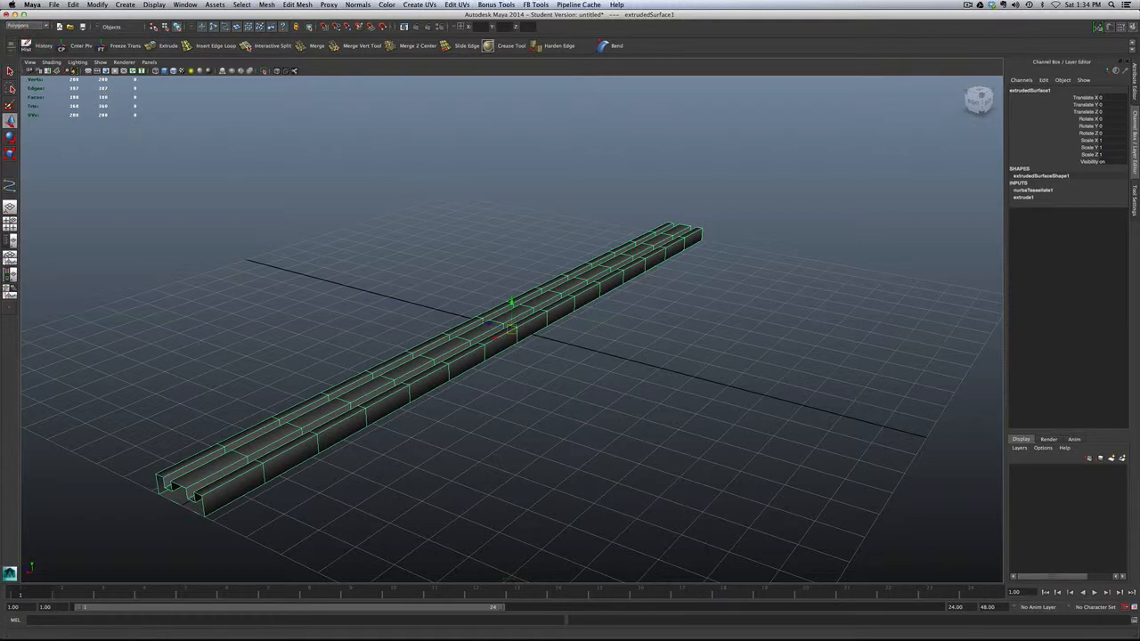
click(357, 4)
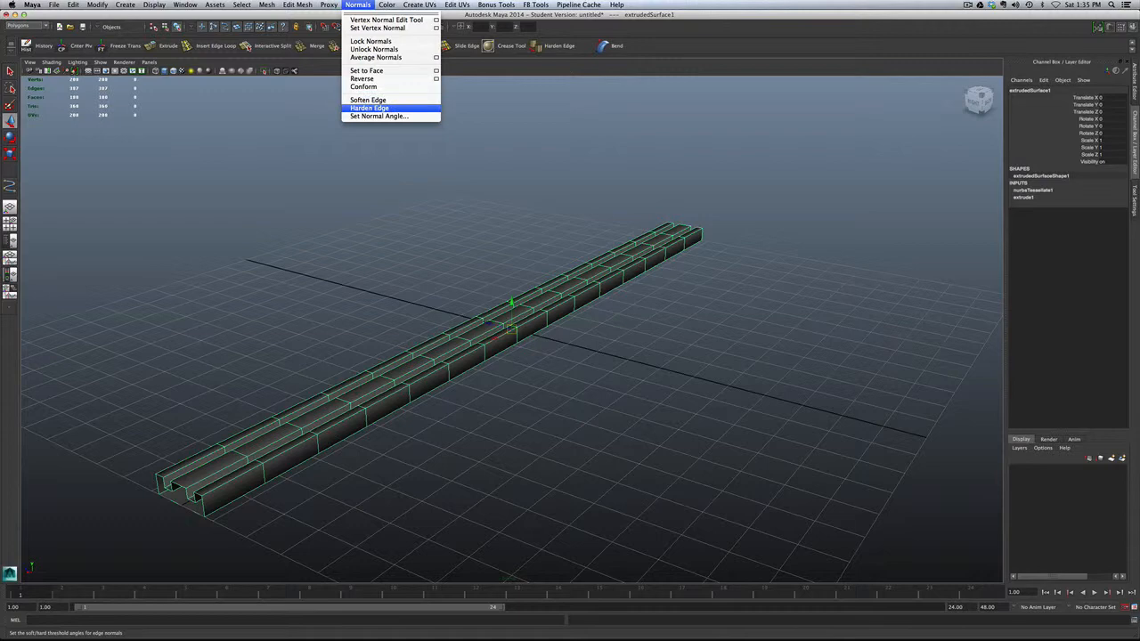
click(400, 108)
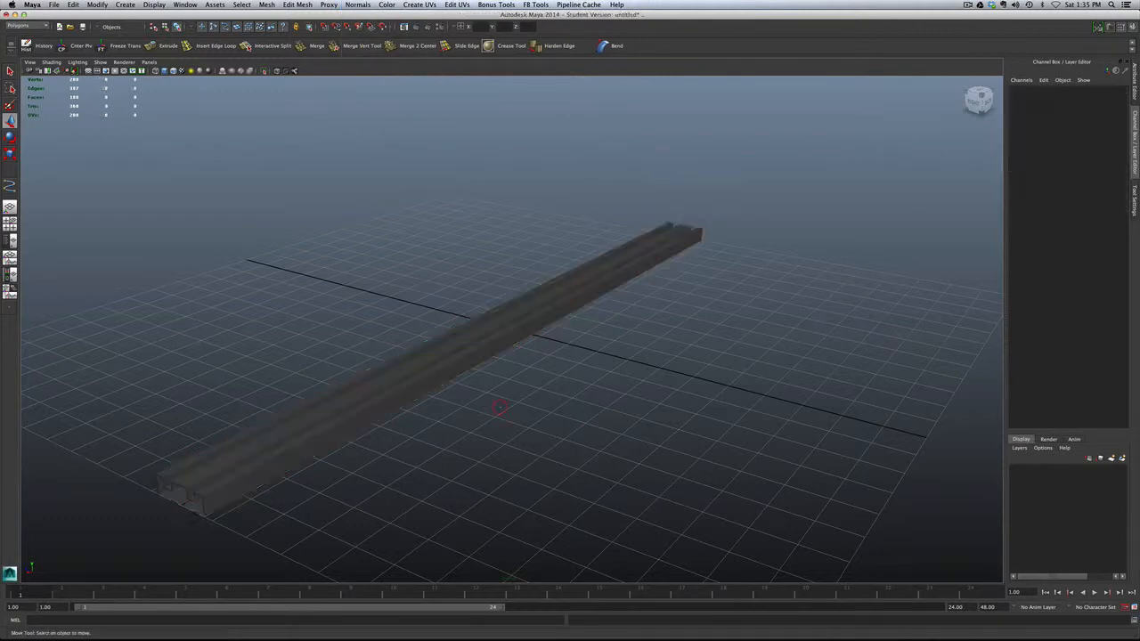
Examine the hardened rail's shading with it deselected and selected, and check its divisions from several angles
scroll(450, 365, up, 4)
click(547, 412)
scroll(544, 412, down, 4)
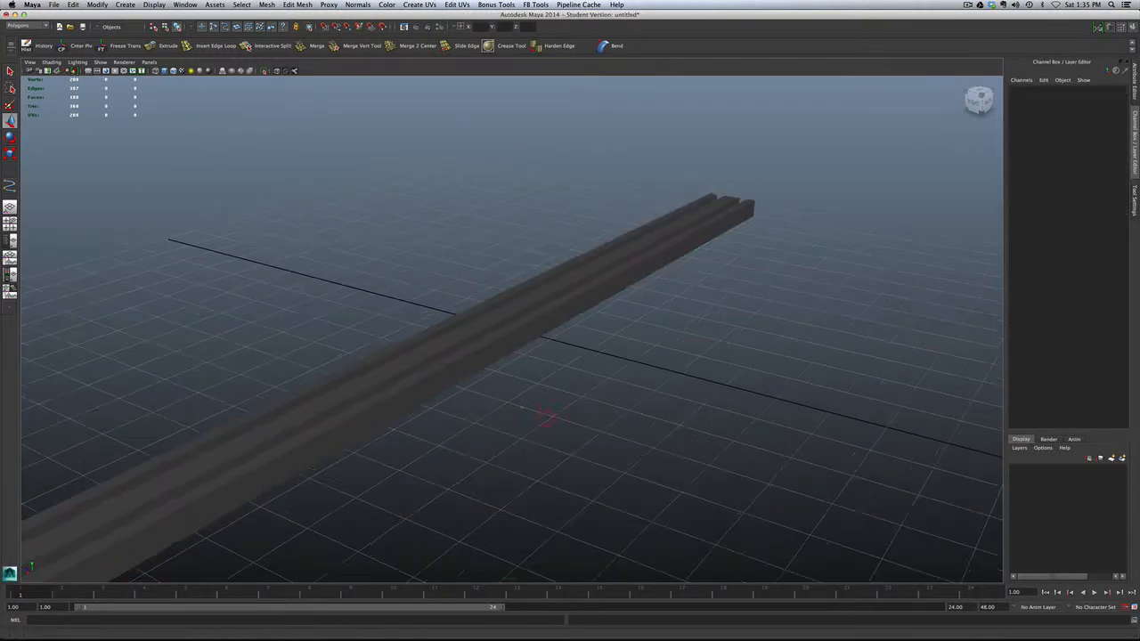
click(419, 373)
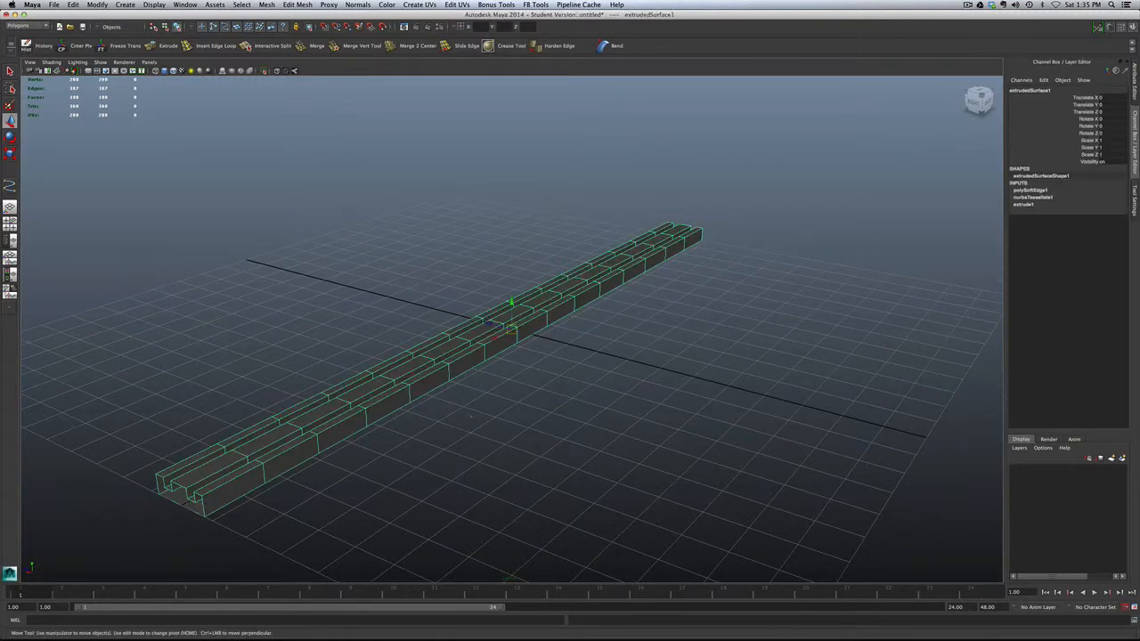
click(539, 420)
scroll(537, 420, up, 4)
scroll(534, 418, down, 3)
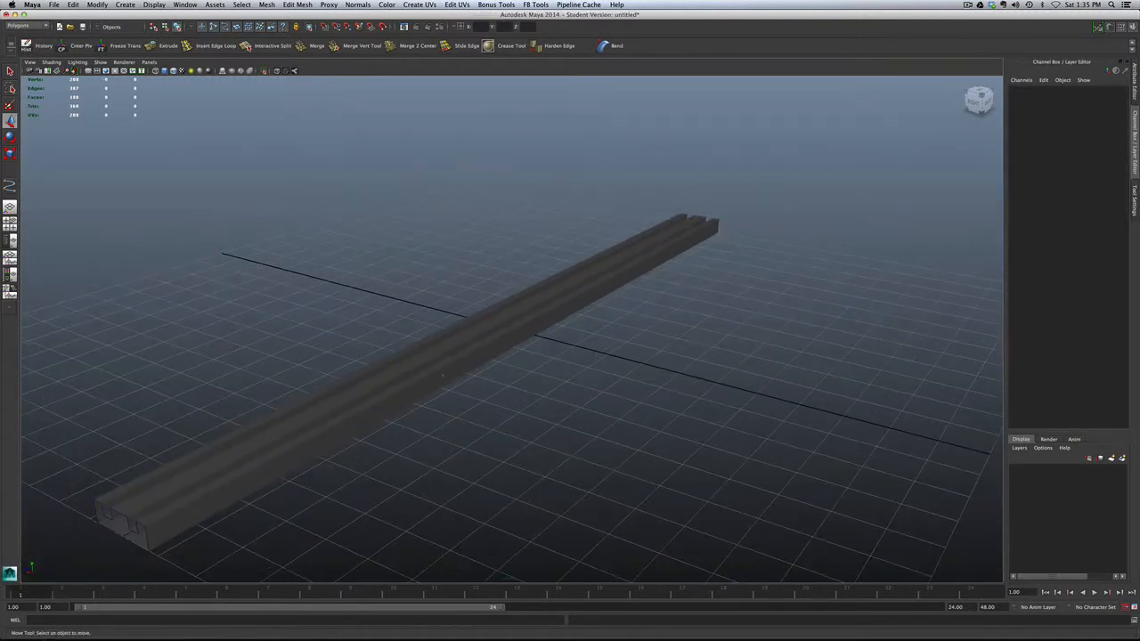
click(440, 375)
scroll(440, 374, down, 3)
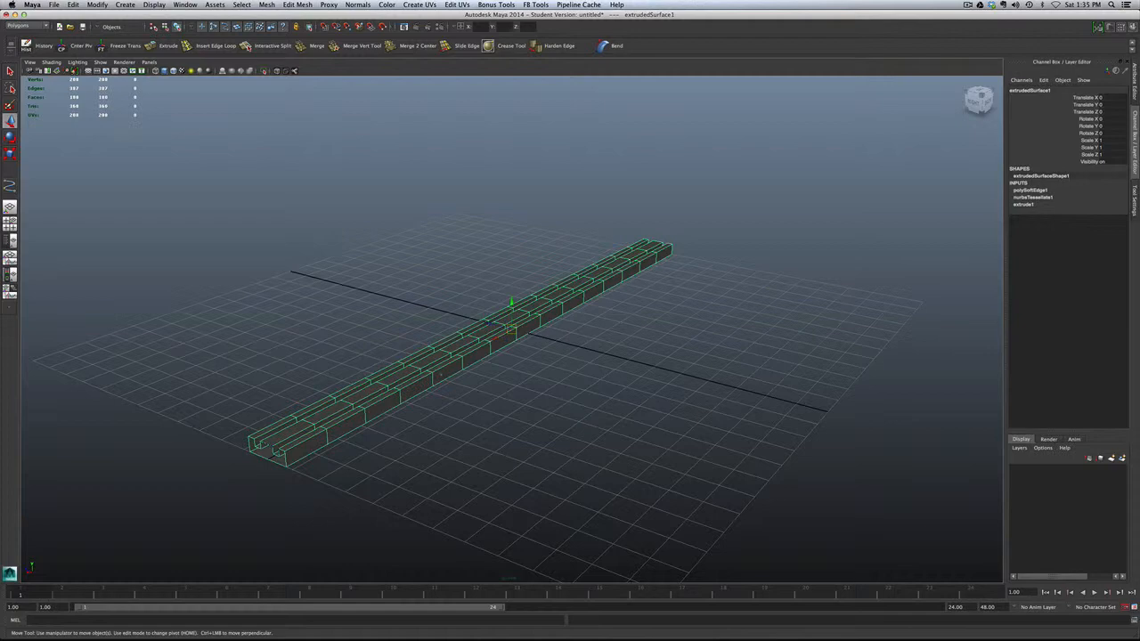
alt+drag(535, 356, 539, 331)
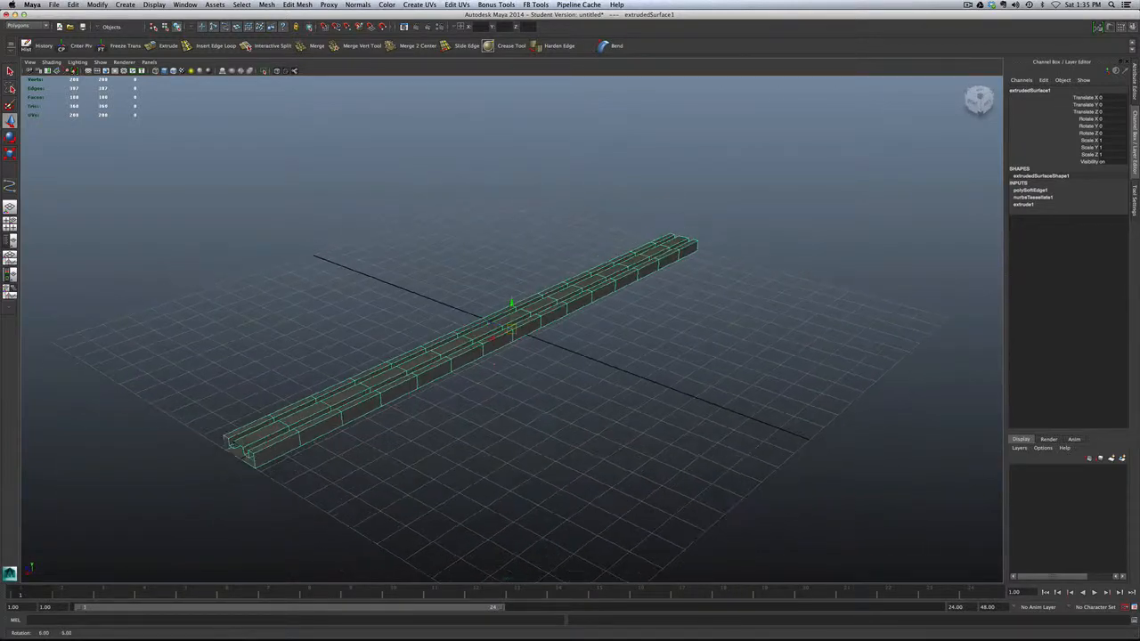
alt+right_drag(527, 344, 550, 343)
alt+drag(549, 343, 521, 382)
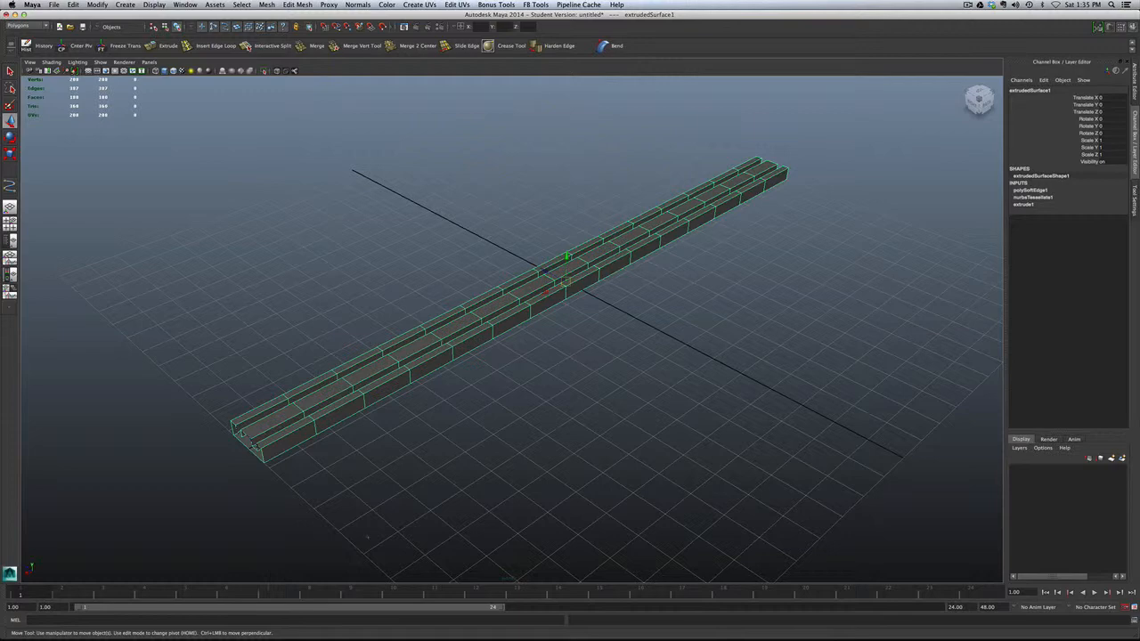
mouse_move(408, 634)
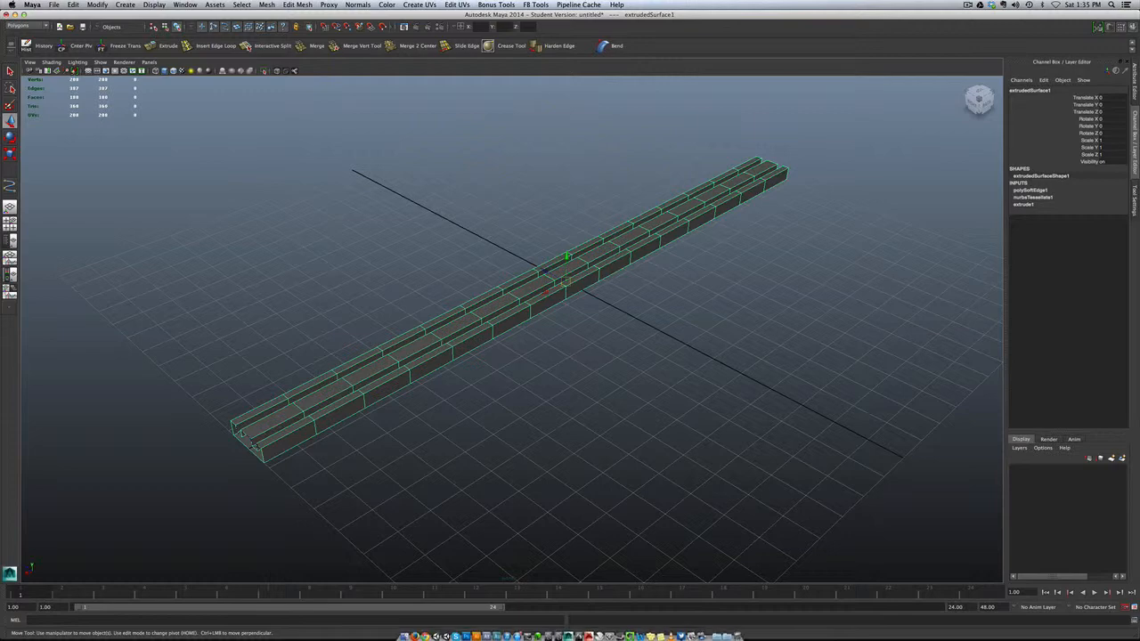
click(407, 633)
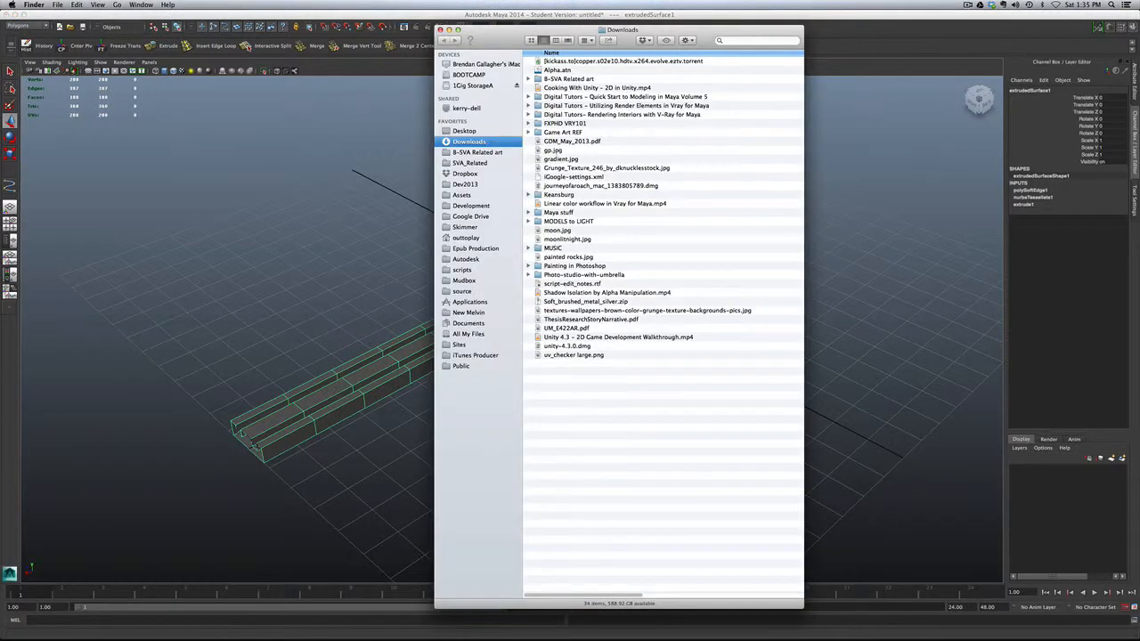
key(super+Tab)
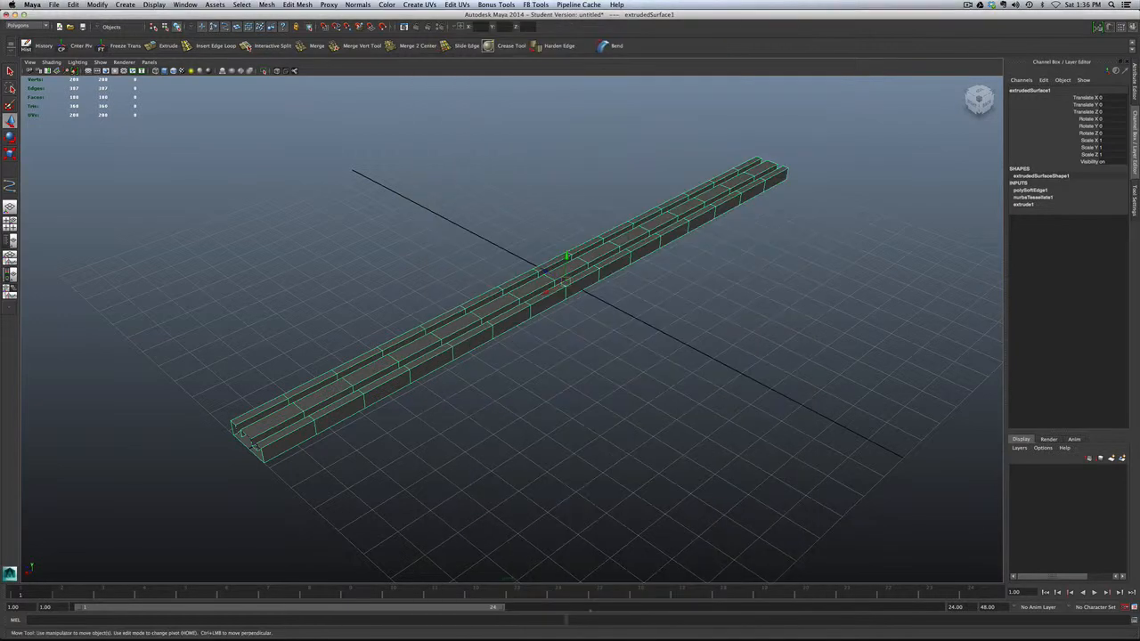
Switch to Finder and open the Desktop screenshots from 2013-11-22 at 6.55.39 PM and 6.55.53 PM together in Preview
mouse_move(406, 634)
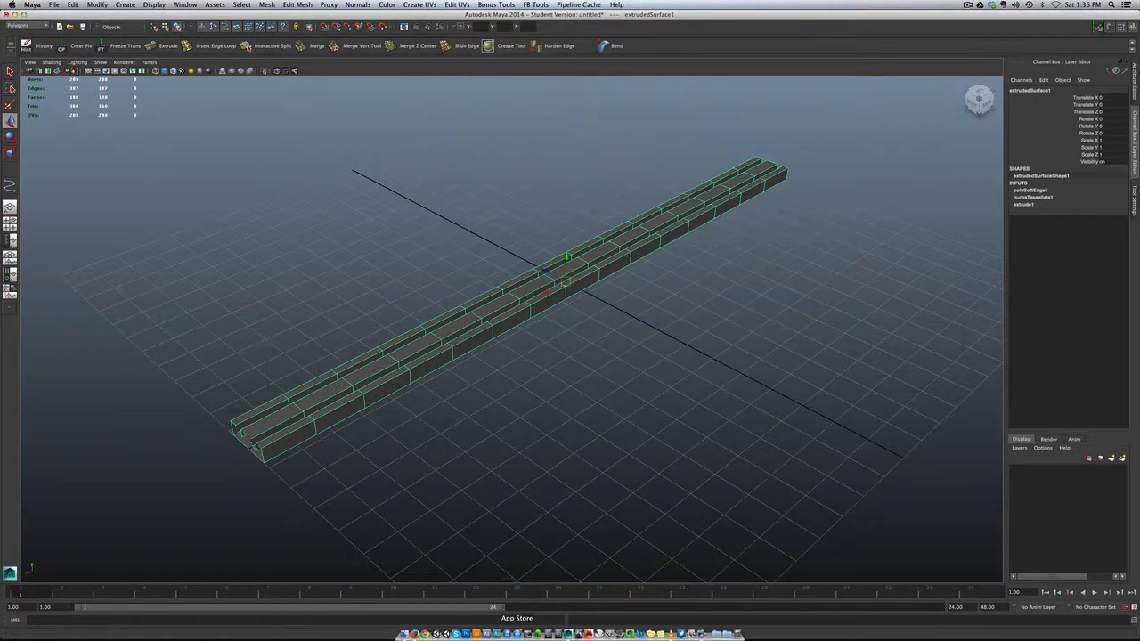
click(406, 634)
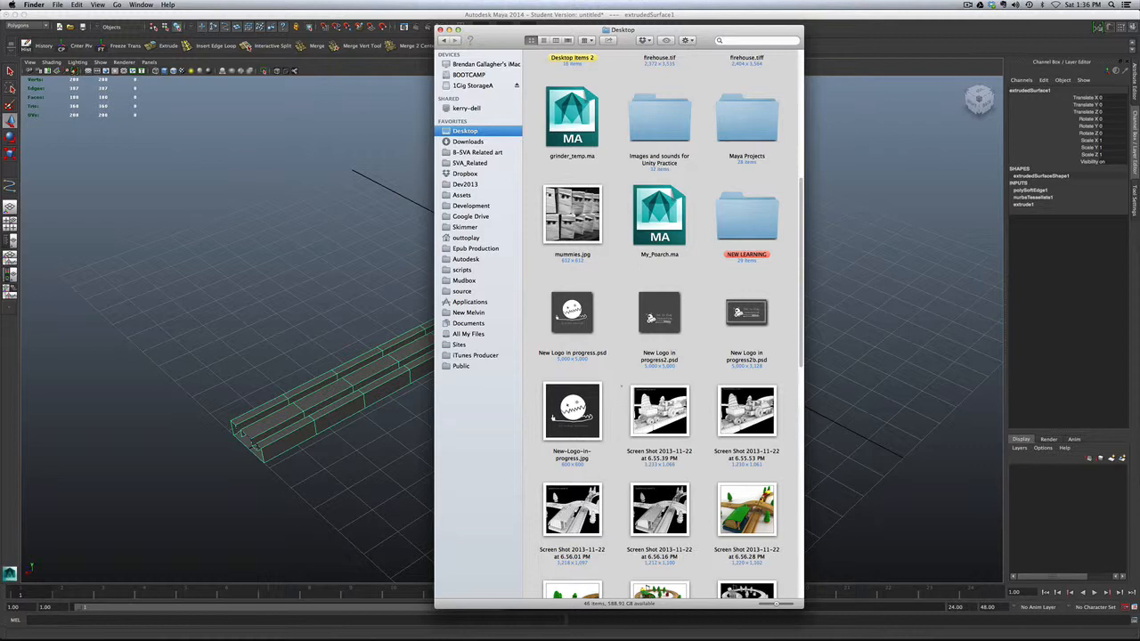
click(659, 410)
super+click(746, 409)
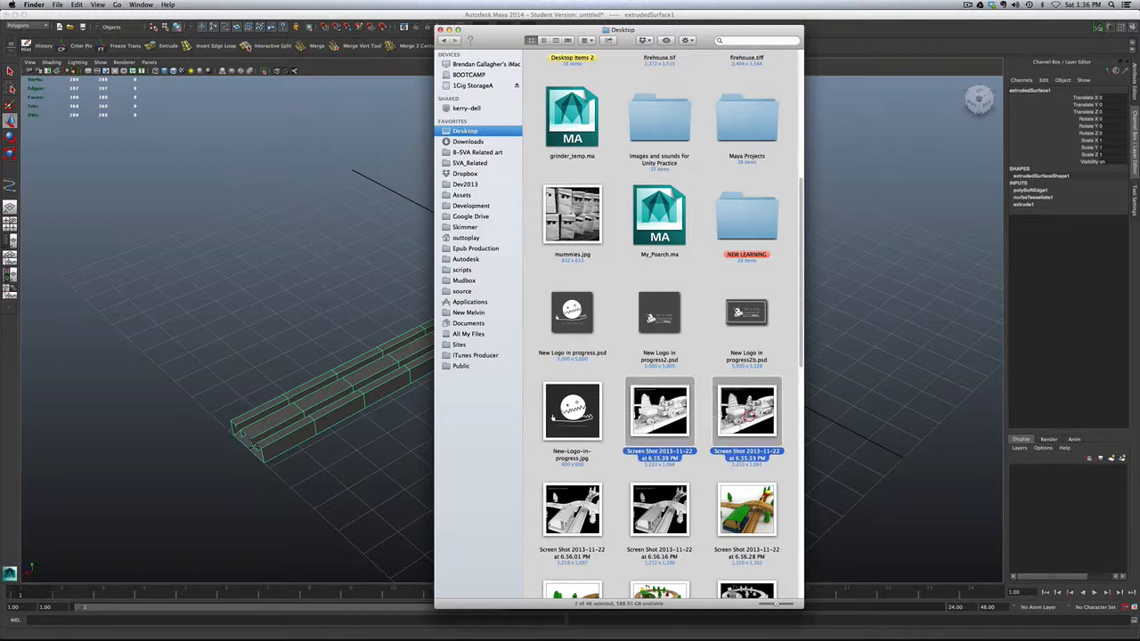
right_click(746, 413)
click(765, 434)
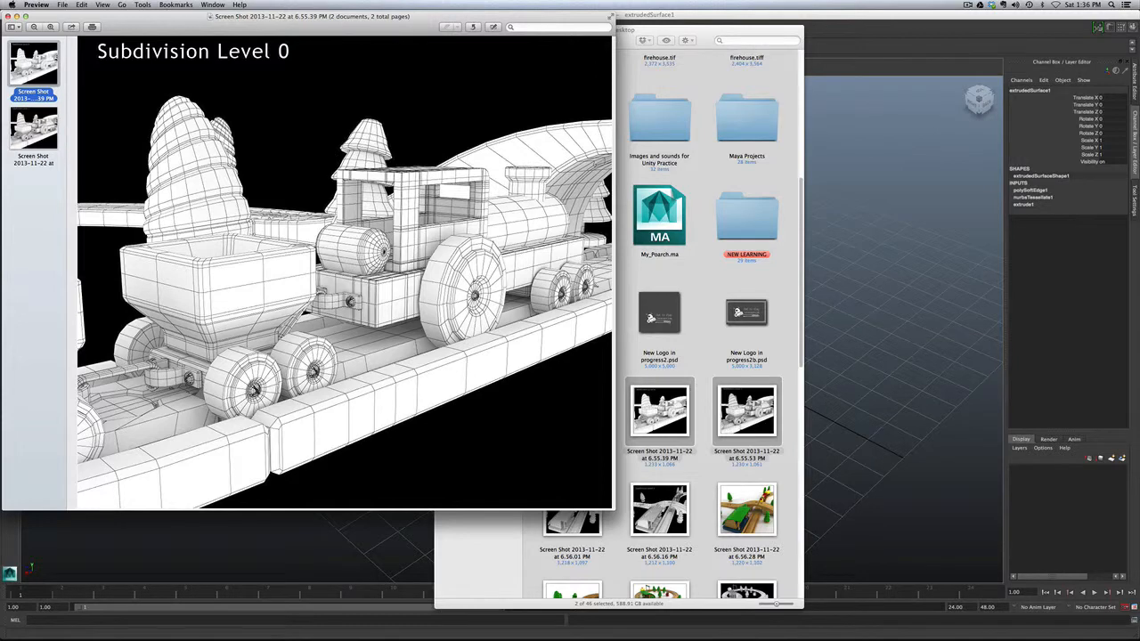
Compare the train's Subdivision Level 0 and Subdivision Level 1 wireframes, and close the images
key(Down)
key(Up)
key(Down)
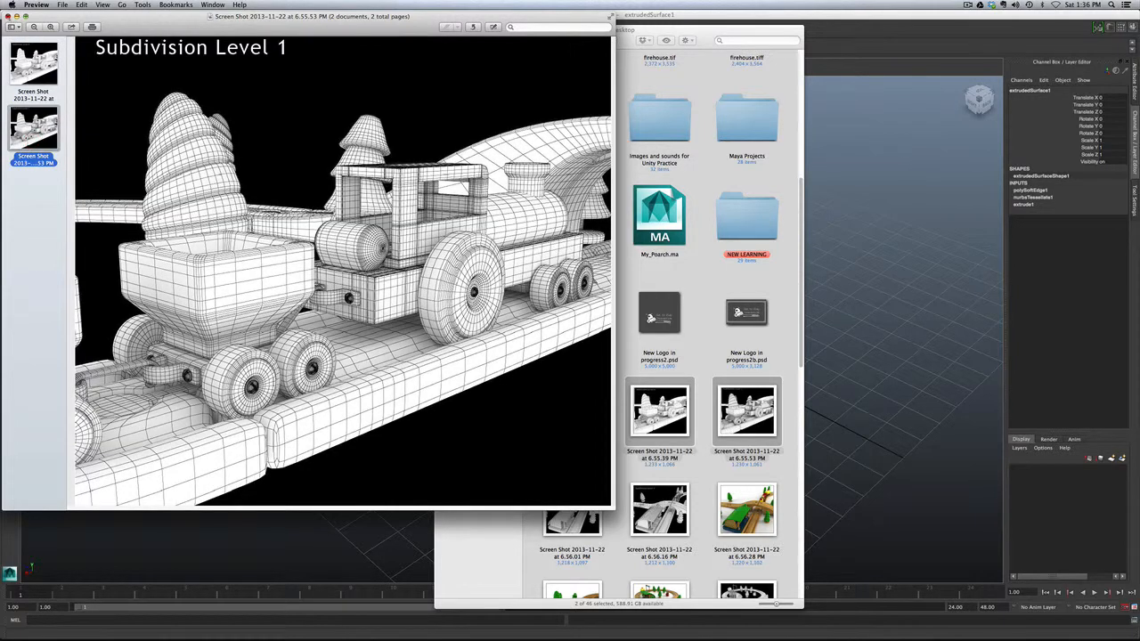
key(super+w)
View the track wireframe screenshot from 6.56.01 PM, close it and the Finder window, and return to Maya
double_click(571, 509)
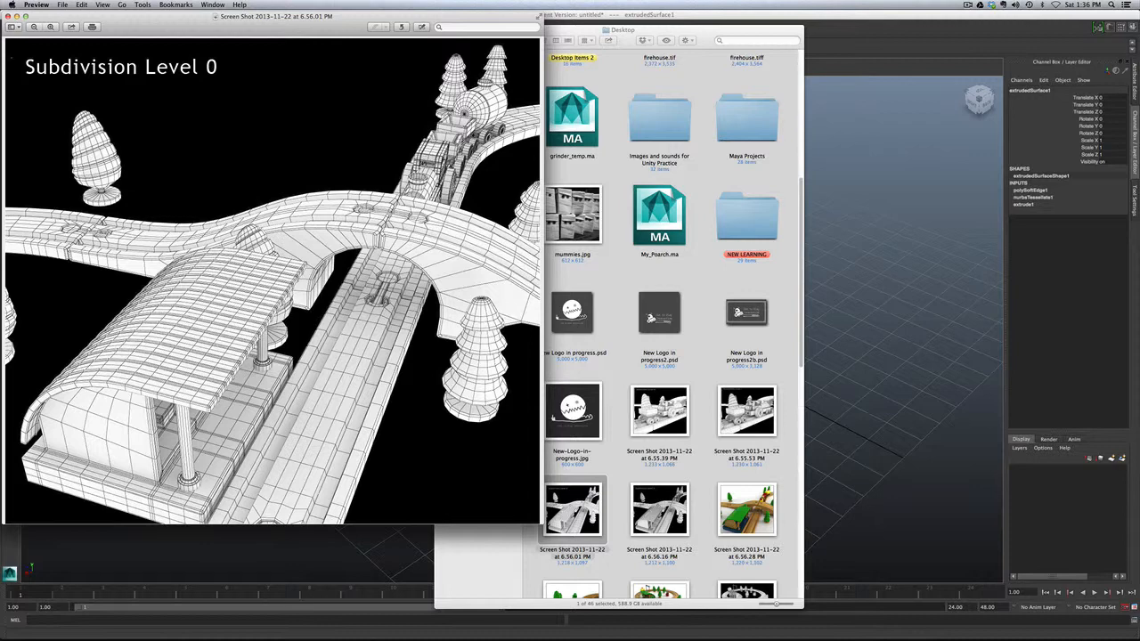
click(7, 16)
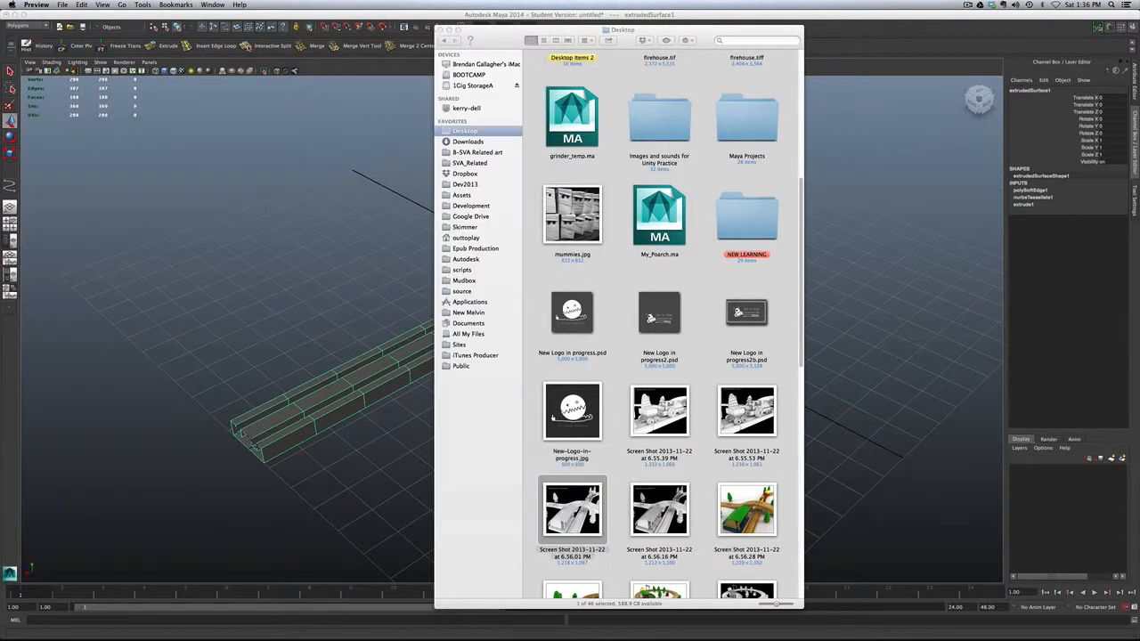
click(439, 30)
click(389, 202)
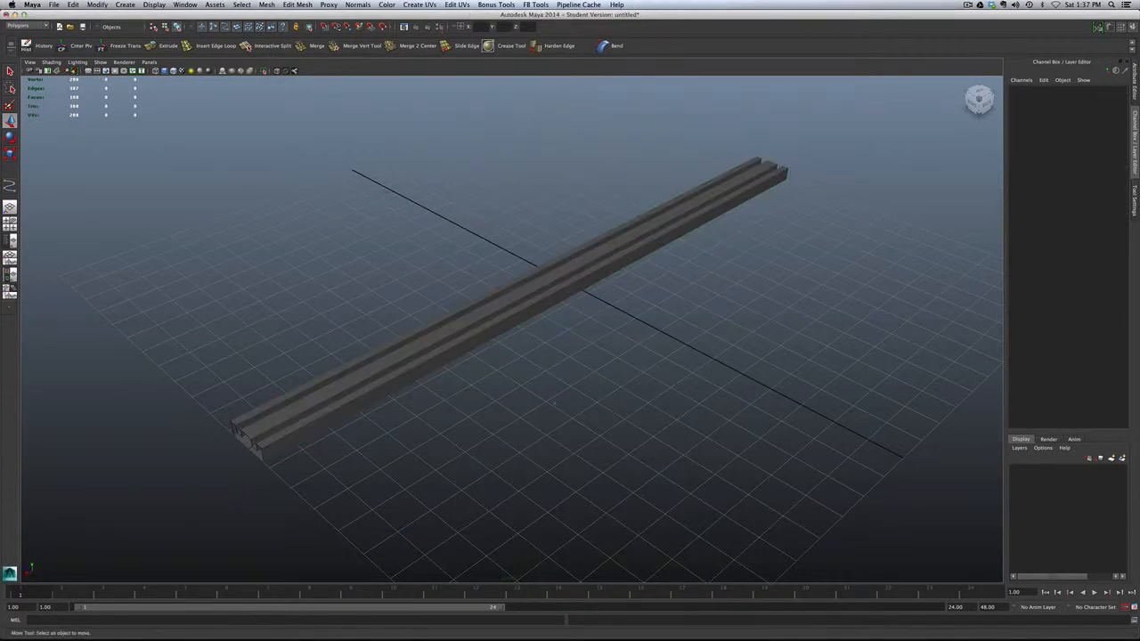
Select the whole rail and create its UVs with Automatic Mapping
click(471, 344)
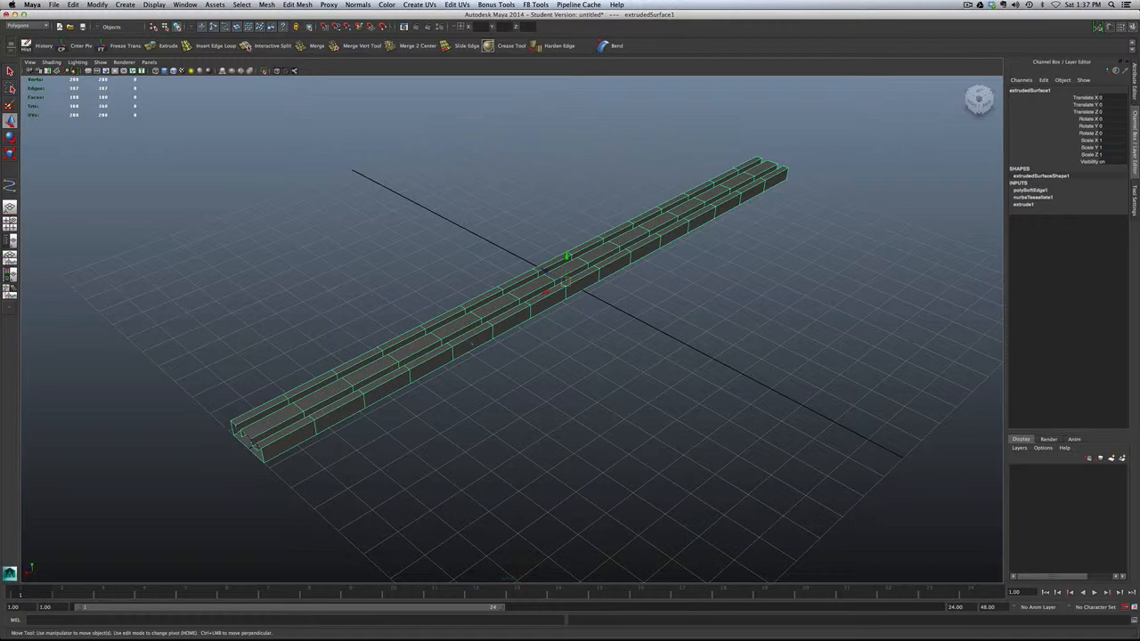
alt+drag(470, 344, 523, 301)
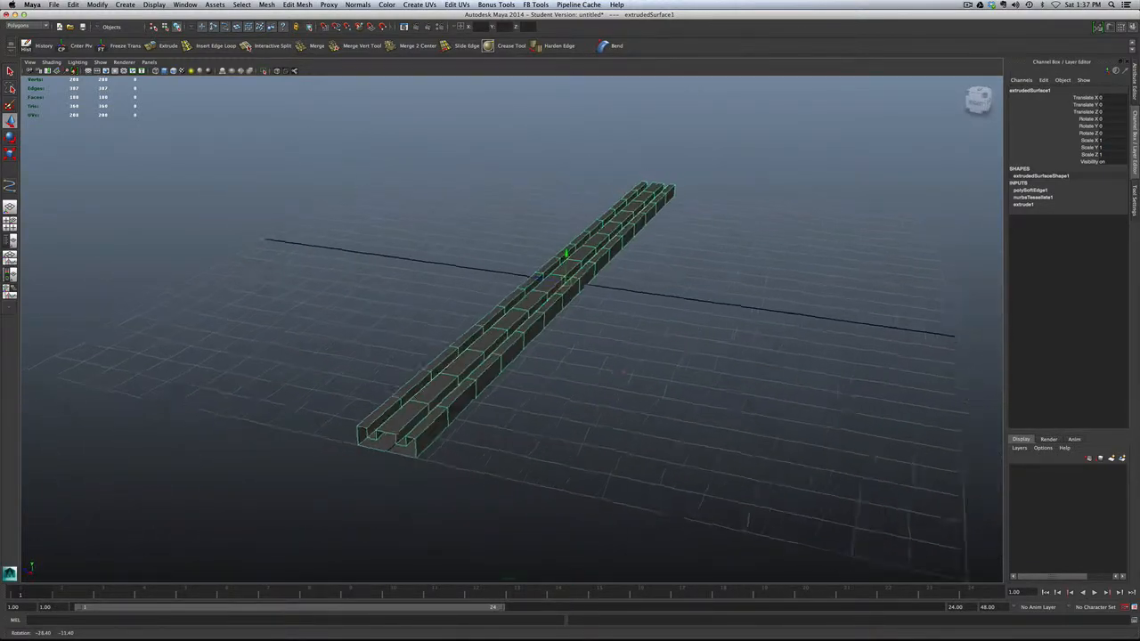
alt+drag(592, 325, 508, 321)
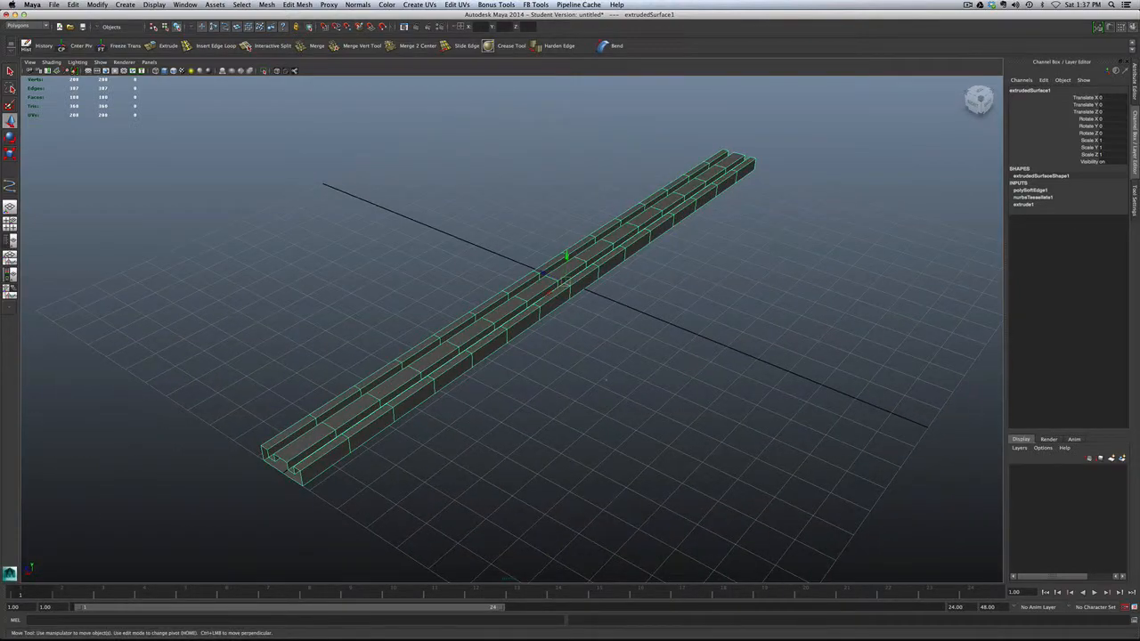
scroll(607, 381, up, 4)
scroll(606, 380, down, 3)
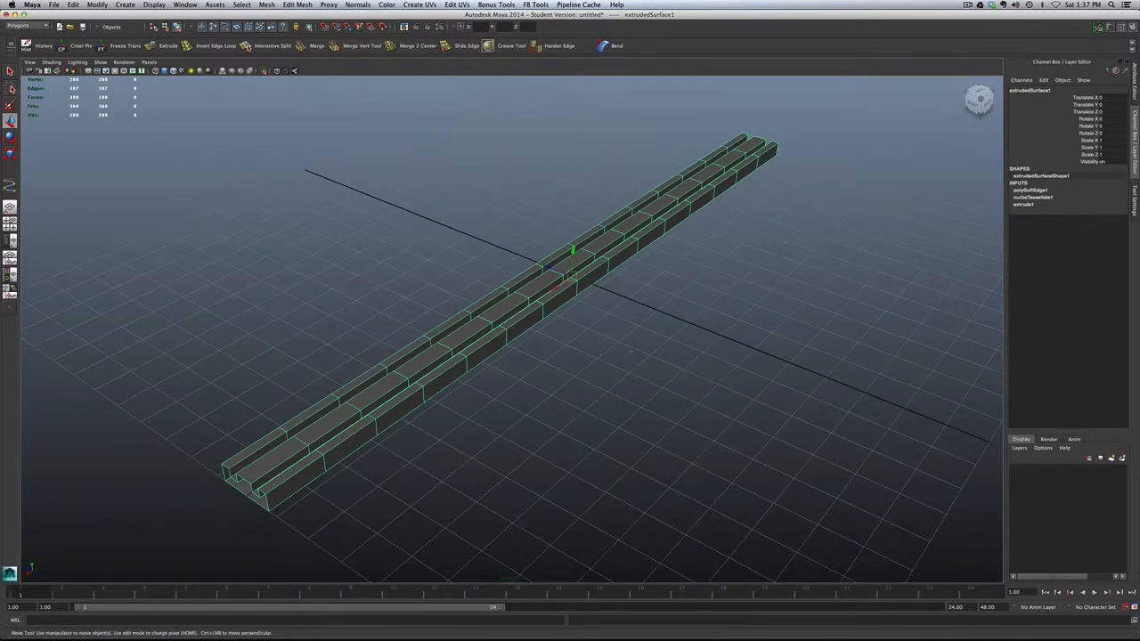
mouse_move(529, 401)
alt+mouse_down()
mouse_move(498, 400)
mouse_move(568, 390)
mouse_move(521, 392)
mouse_move(570, 374)
mouse_move(534, 388)
mouse_move(585, 394)
mouse_move(547, 407)
alt+mouse_up()
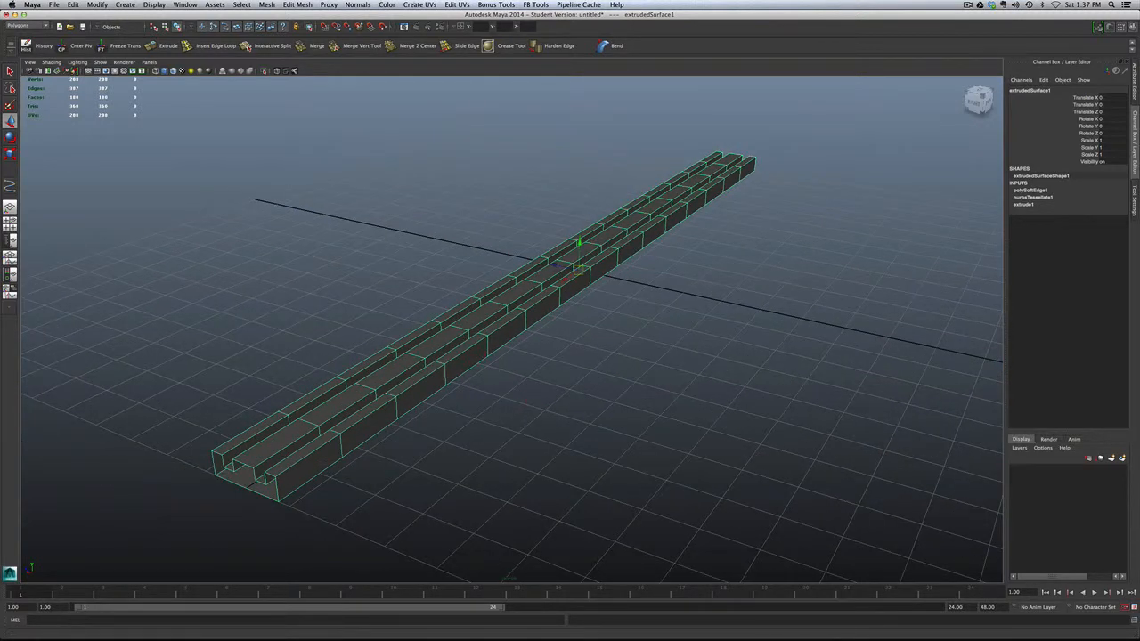
click(418, 4)
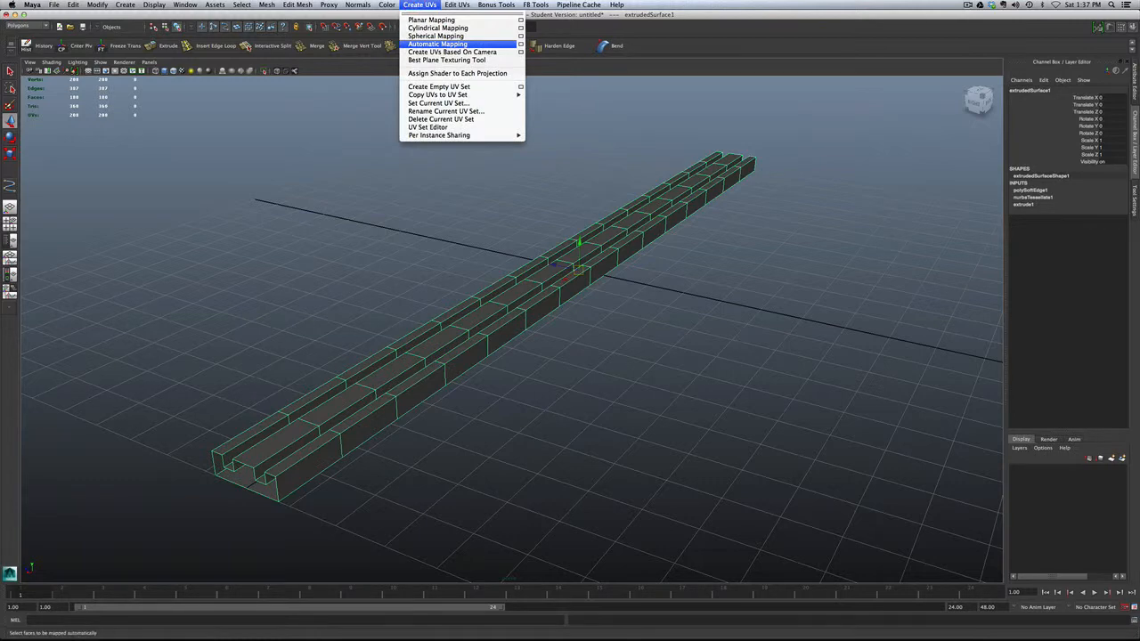
click(436, 44)
scroll(534, 294, down, 5)
scroll(534, 294, up, 4)
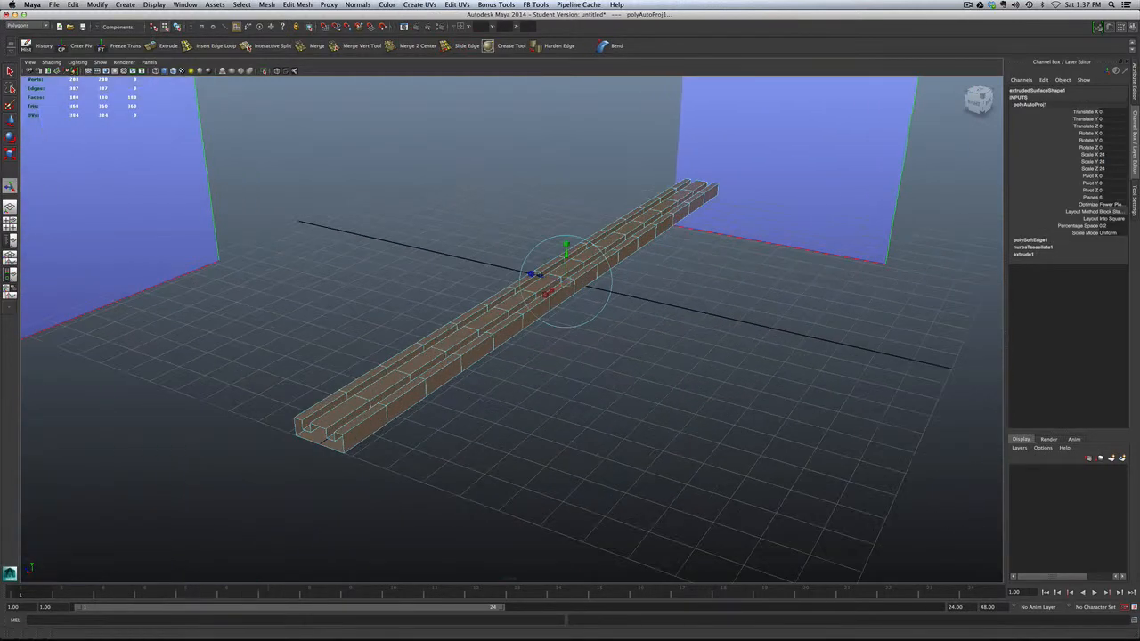
click(467, 153)
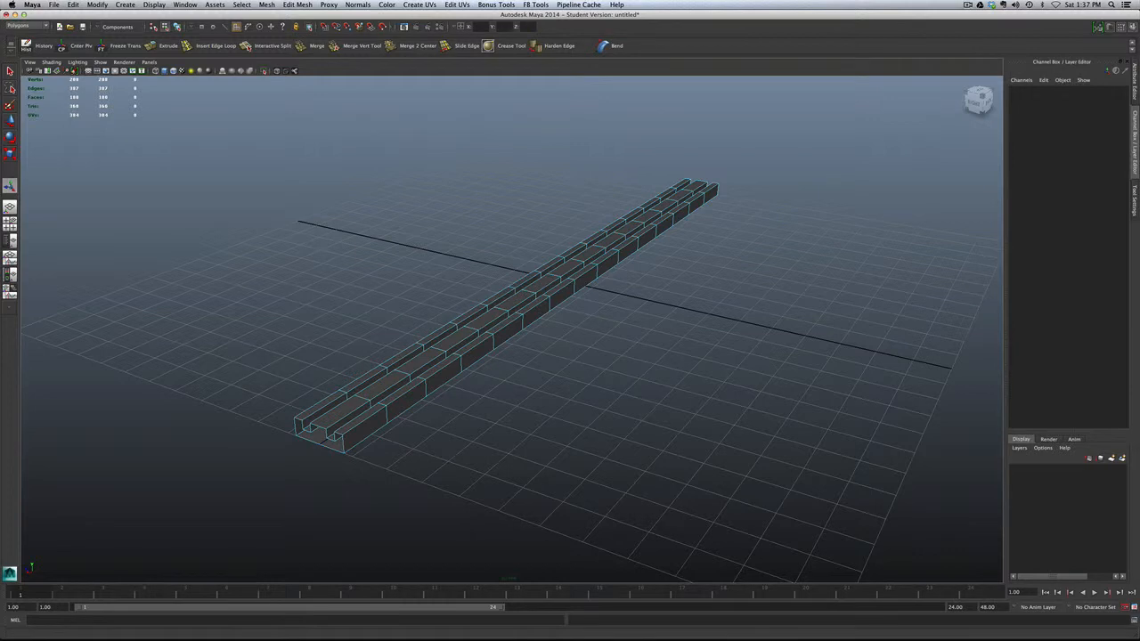
Open the UV Texture Editor and move its window aside so the rail's UV layout shows beside the viewport
click(456, 5)
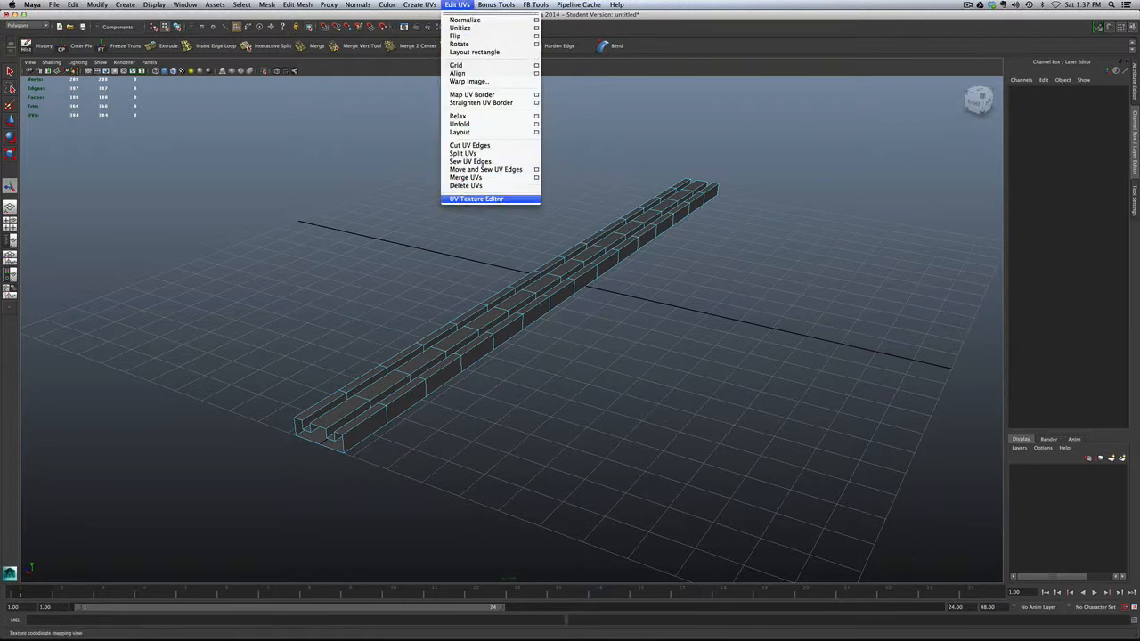
click(476, 199)
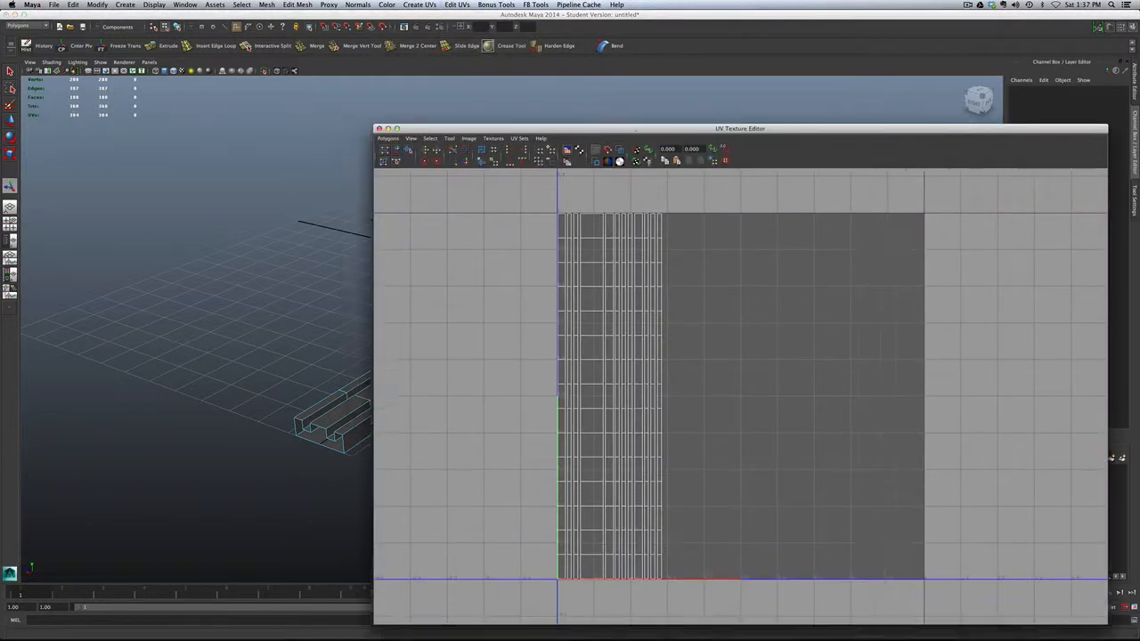
drag(635, 130, 732, 76)
scroll(700, 276, up, 4)
scroll(700, 275, down, 2)
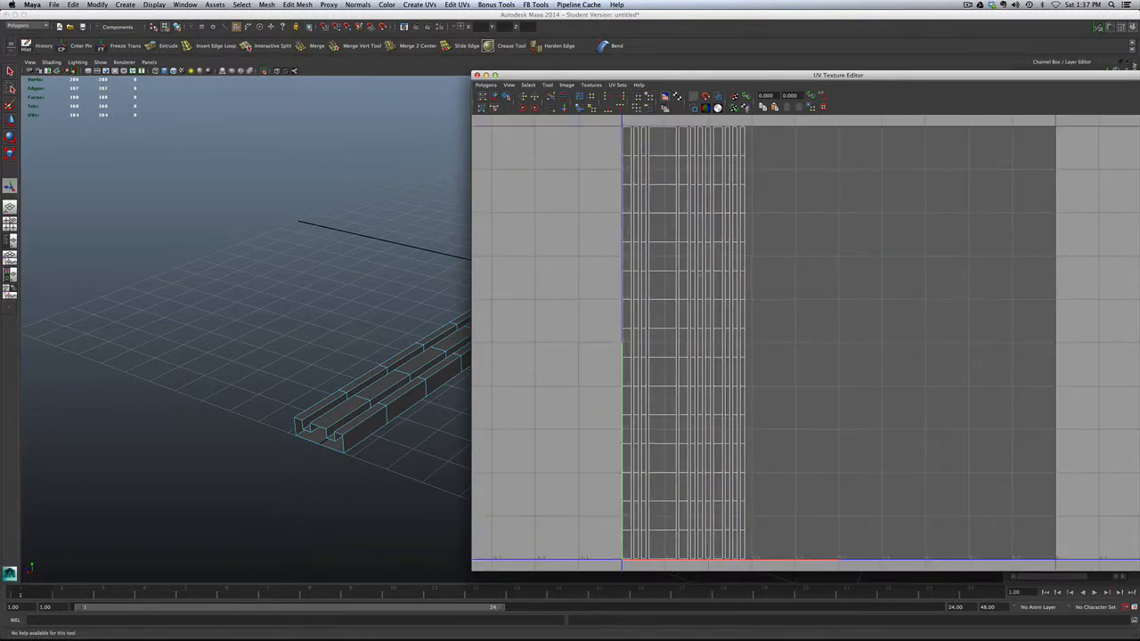
Frame the rail's near end beside the UV Texture Editor and compare its faces with the UV shells
alt+drag(267, 357, 427, 365)
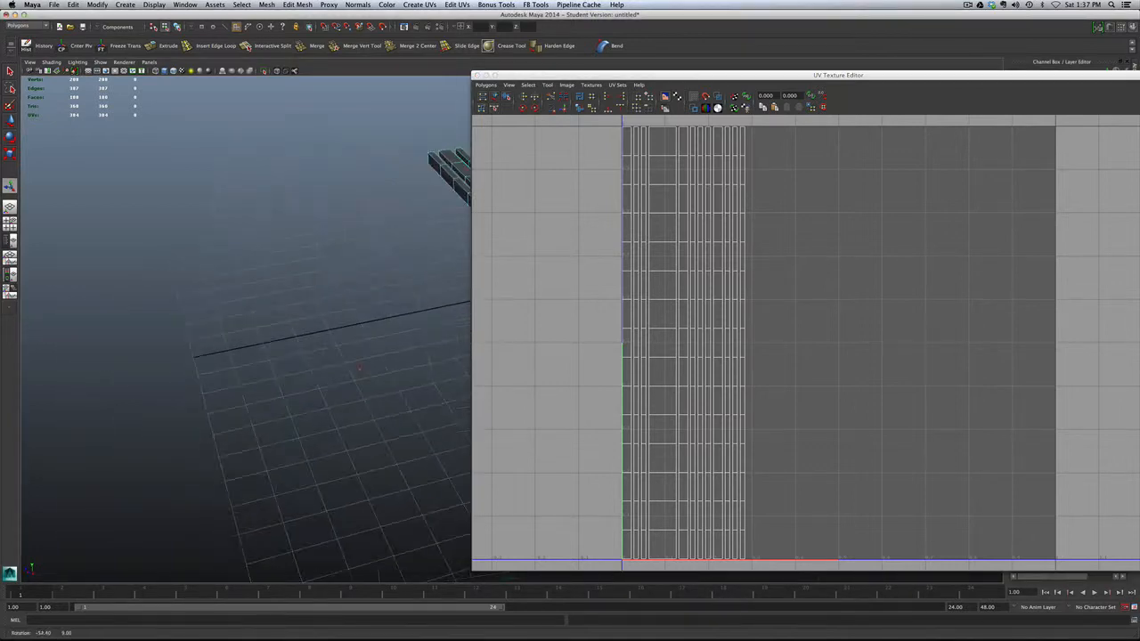
alt+middle_drag(374, 357, 151, 345)
alt+right_drag(223, 356, 311, 357)
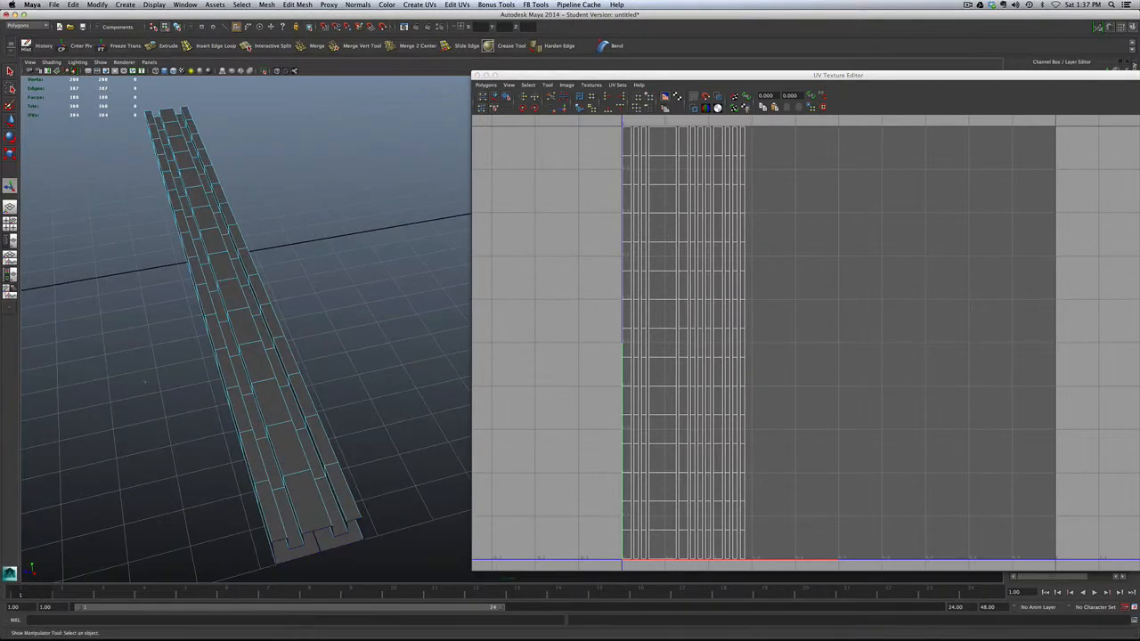
alt+middle_drag(312, 373, 312, 330)
alt+drag(316, 374, 268, 329)
alt+right_drag(107, 347, 163, 350)
alt+drag(162, 345, 151, 322)
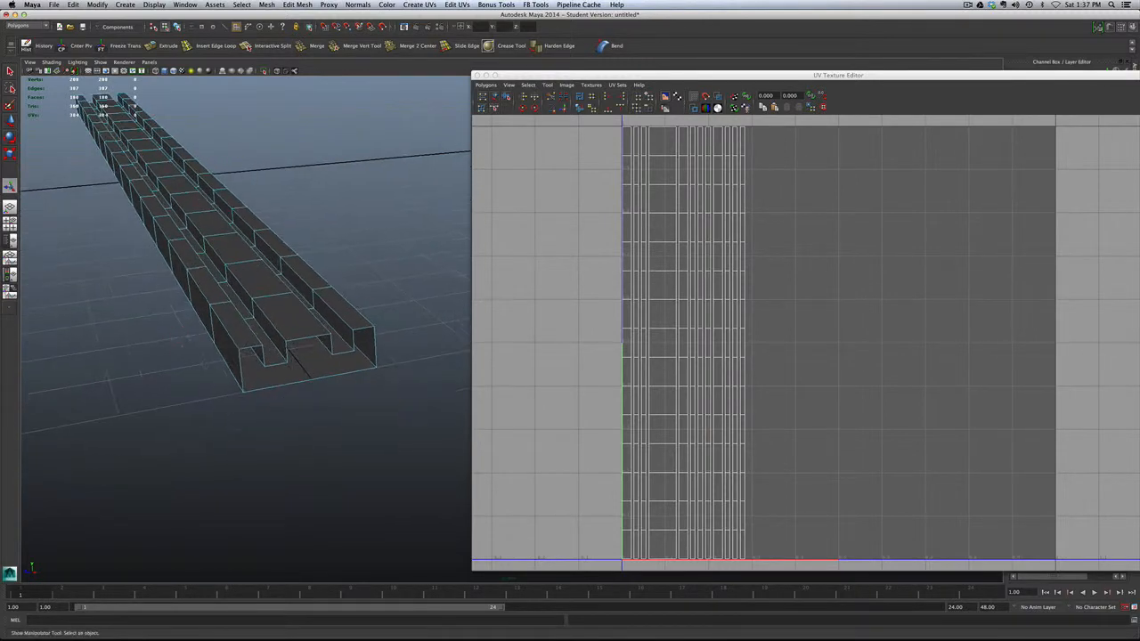
Select the rail's lengthwise edge loops along the channels and side walls and Move and Sew their UVs together
mouse_move(298, 330)
right_down()
mouse_move(315, 320)
mouse_move(297, 308)
right_up()
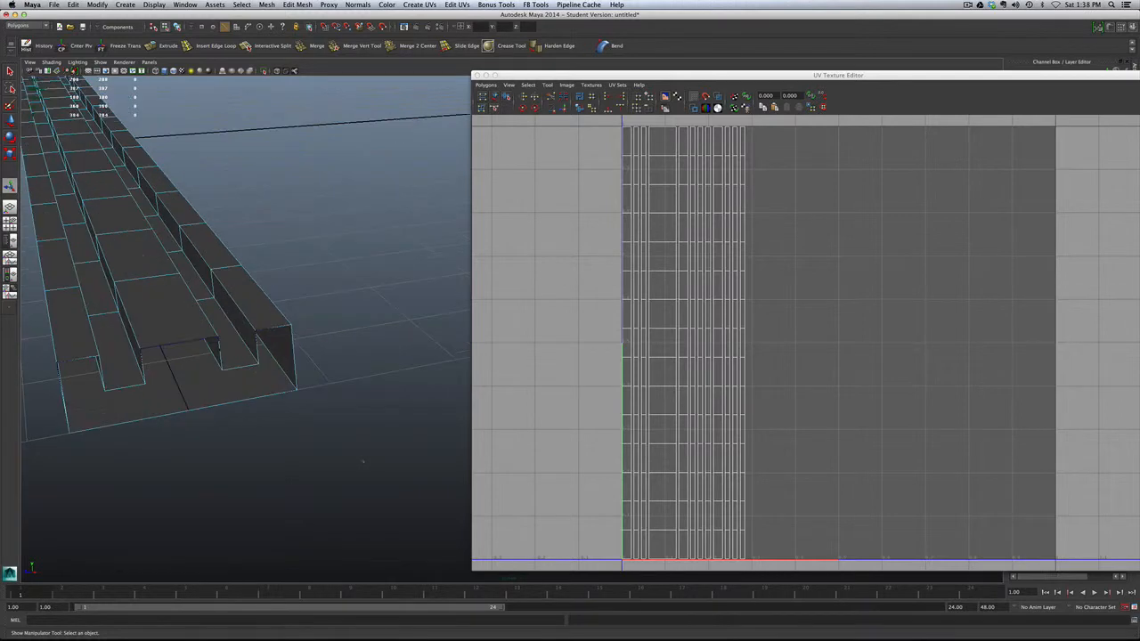
scroll(362, 461, down, 3)
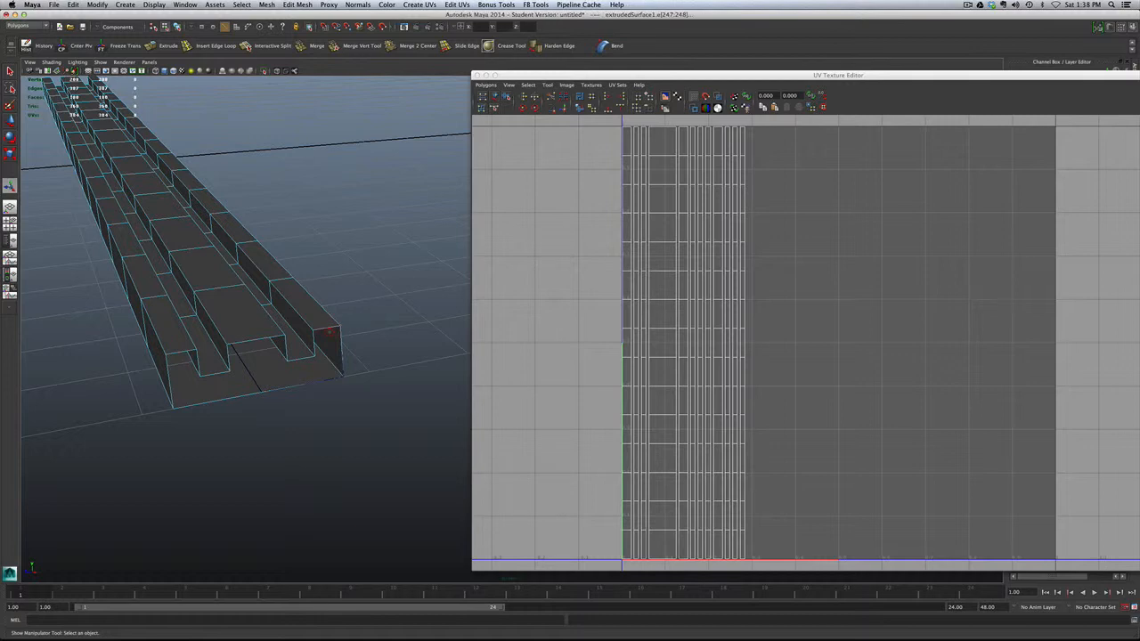
right_drag(330, 337, 291, 336)
click(338, 329)
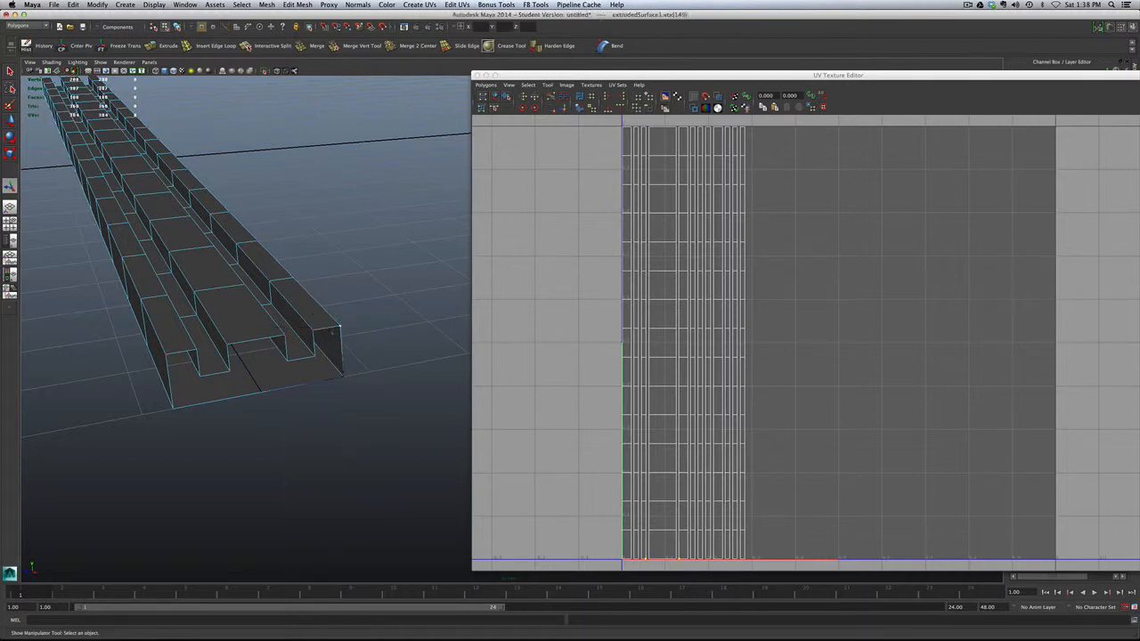
ctrl+right_drag(325, 318, 323, 306)
double_click(323, 308)
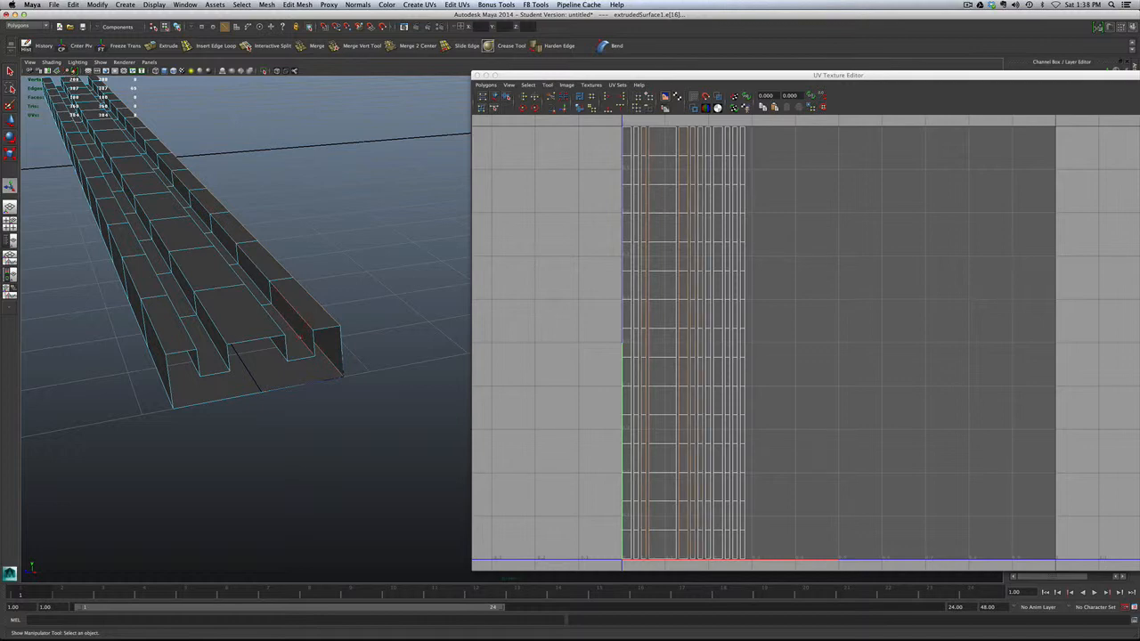
shift+double_click(279, 348)
shift+double_click(274, 324)
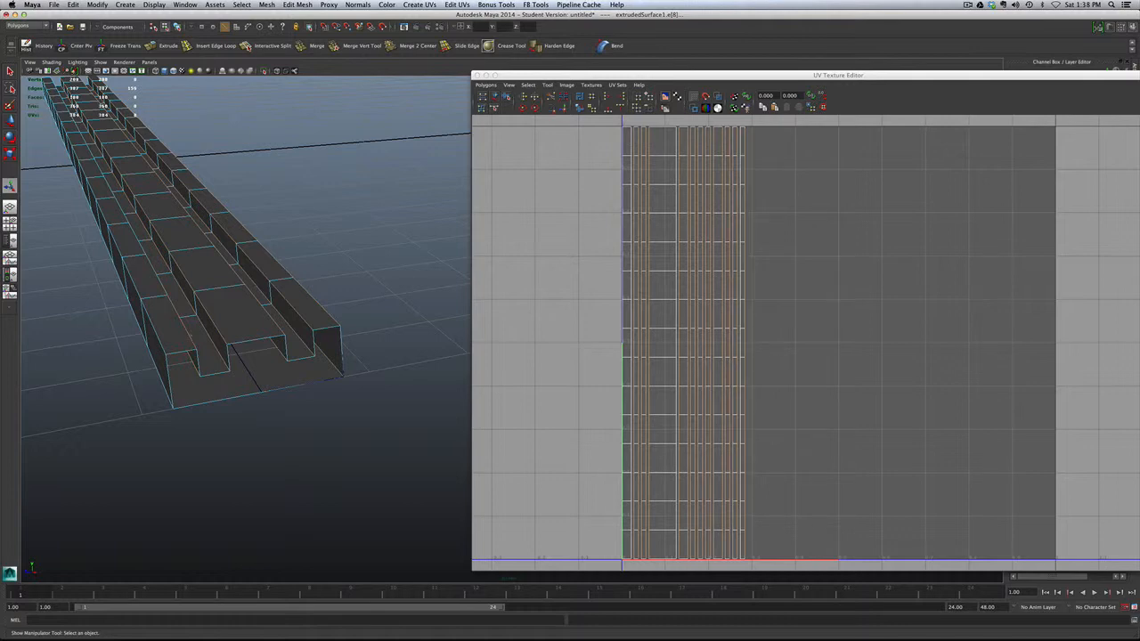
shift+double_click(159, 338)
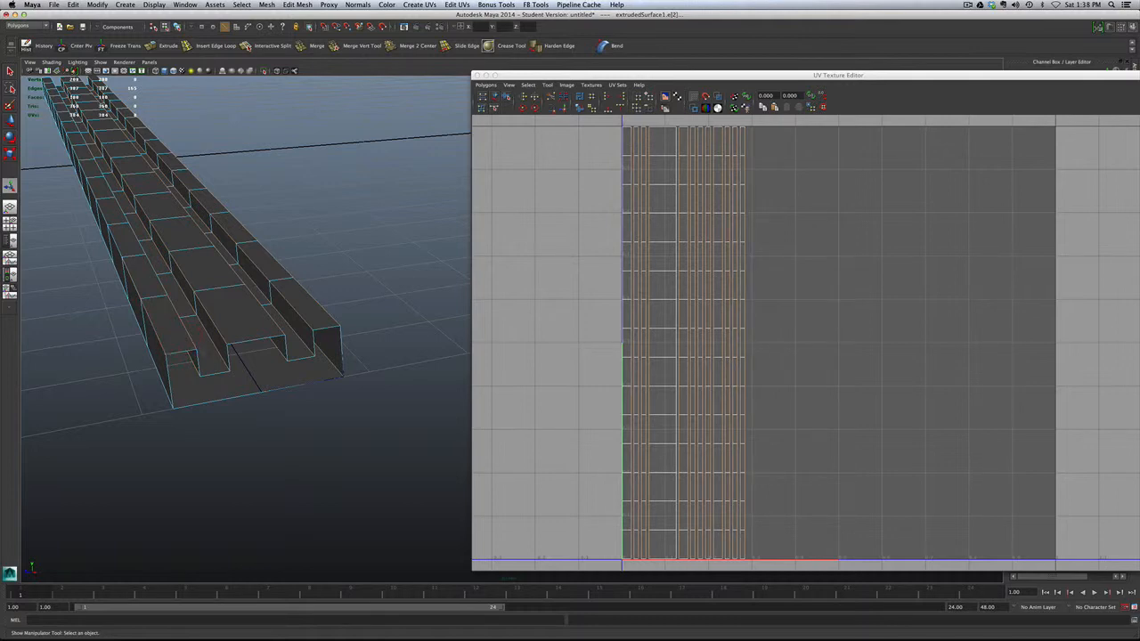
alt+drag(201, 349, 228, 374)
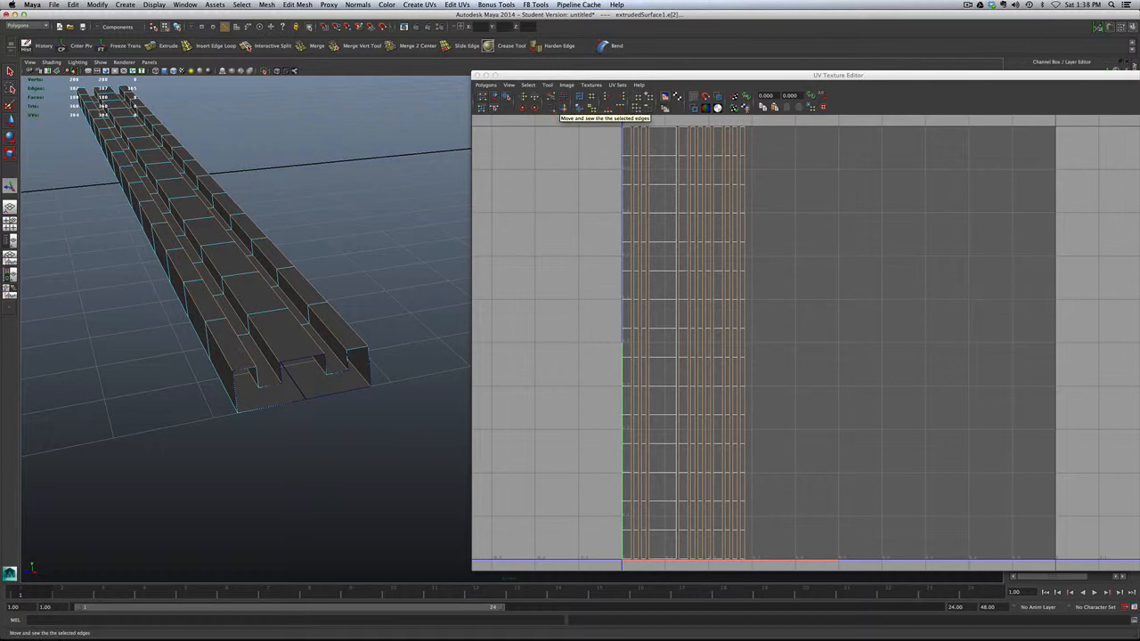
click(563, 108)
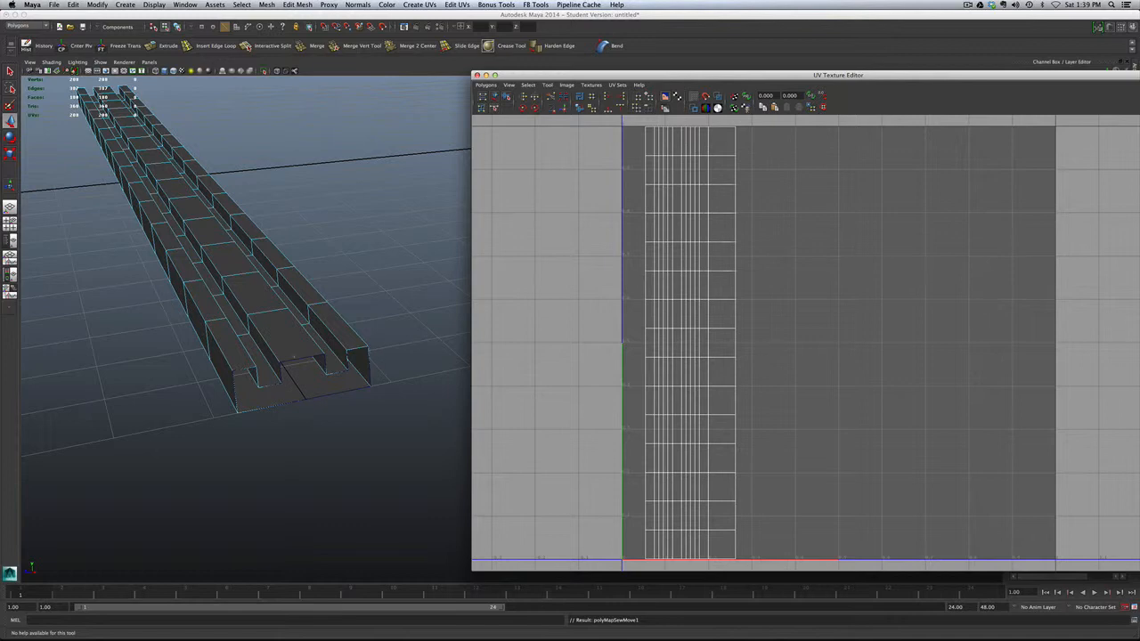
Assign a new Lambert material to the whole rail and close the UV Texture Editor
right_drag(294, 347, 353, 511)
click(292, 339)
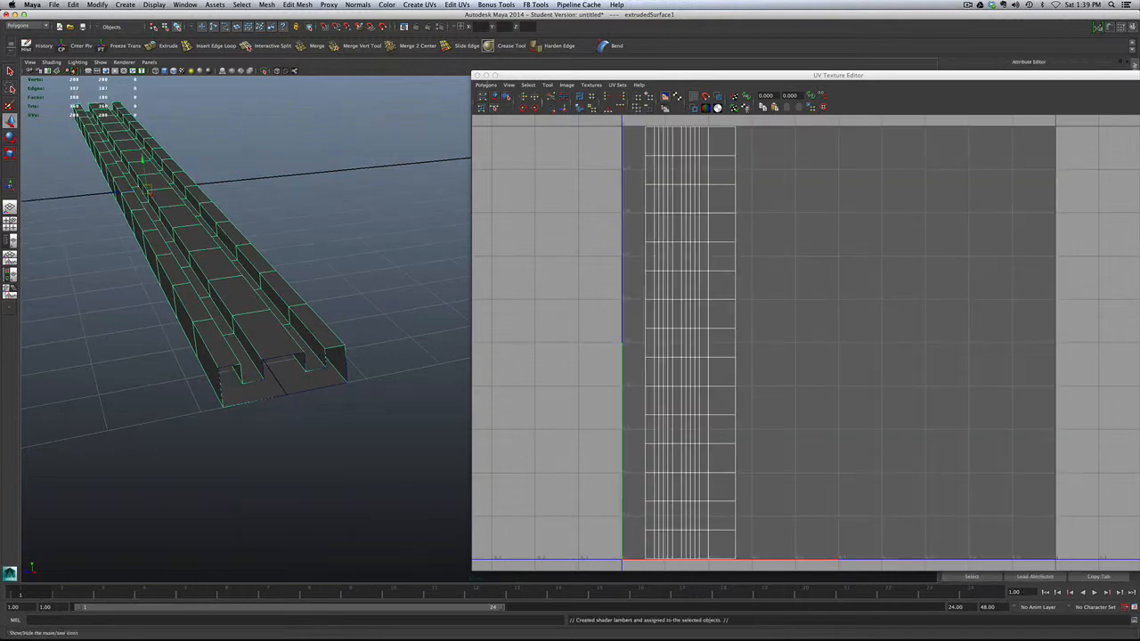
click(477, 75)
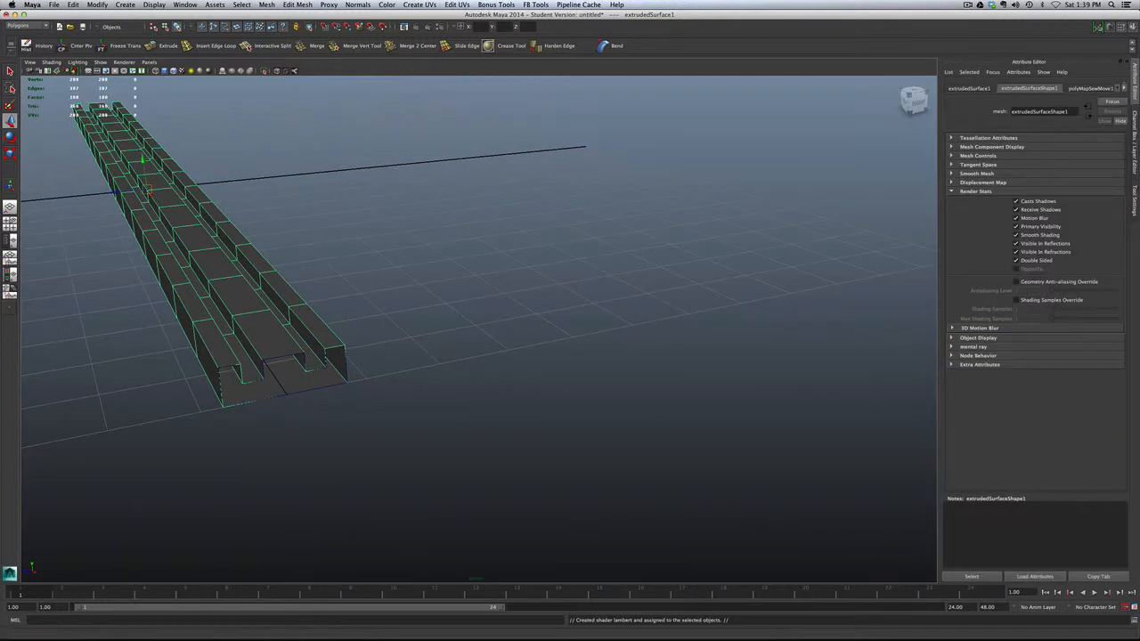
Connect a File texture to the lambert2 material's color and load uv_checker large.png from Downloads
click(1123, 88)
click(1124, 87)
click(1123, 87)
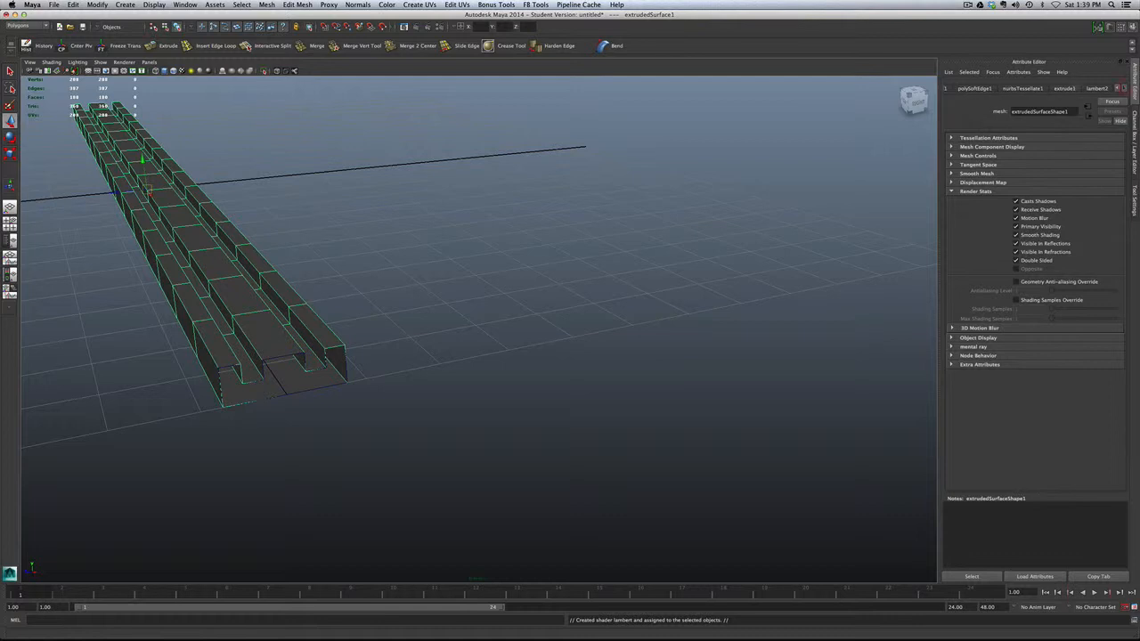
click(1097, 88)
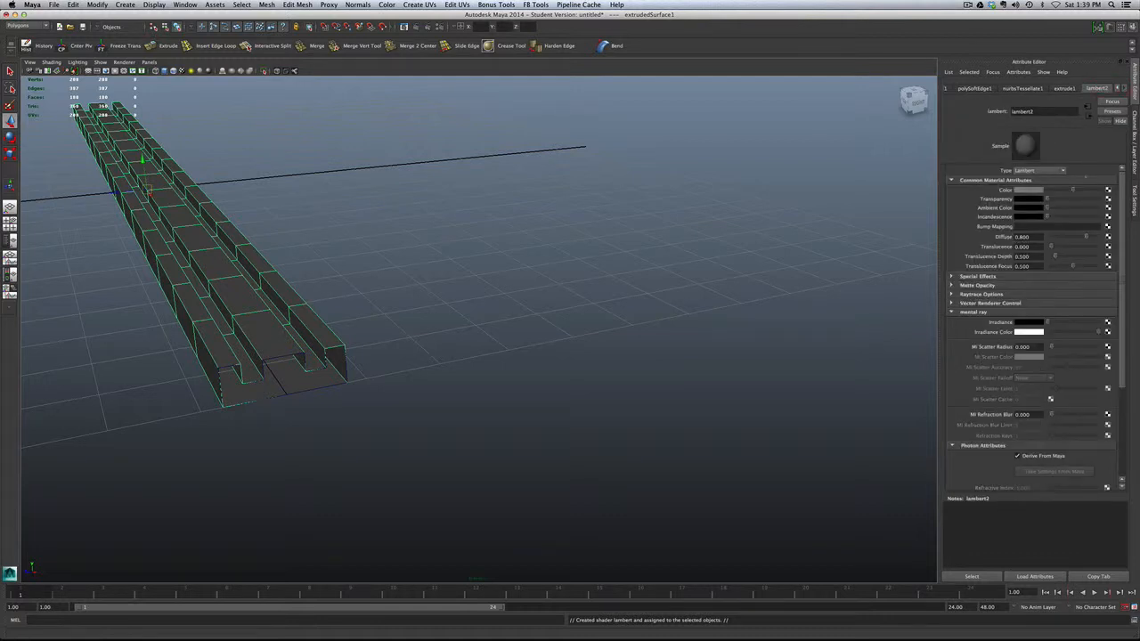
click(1107, 190)
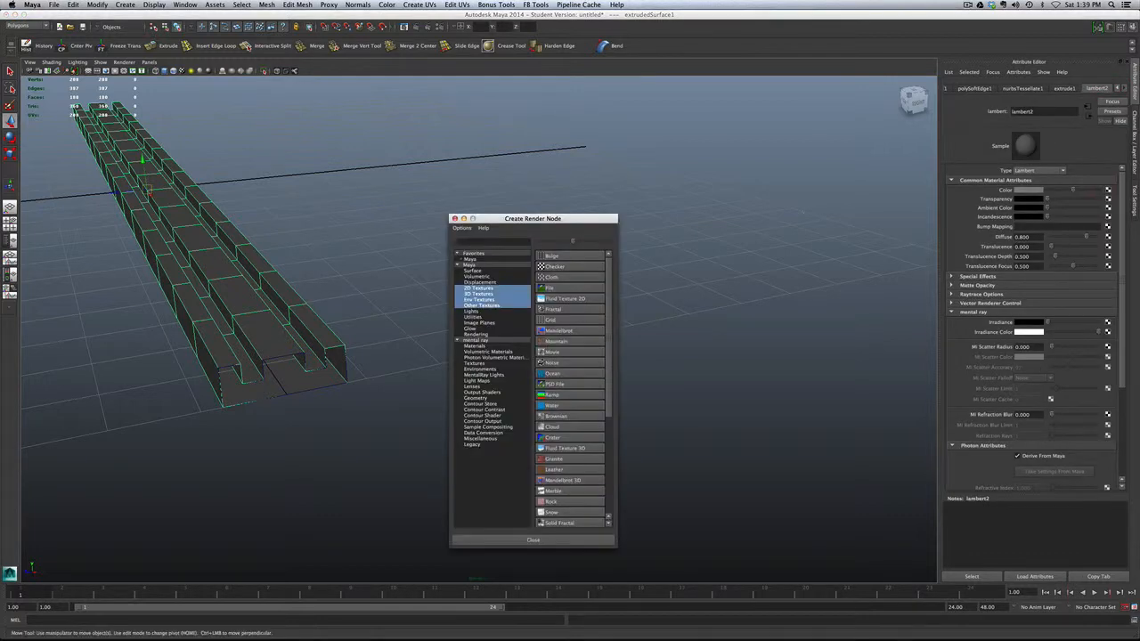
click(550, 287)
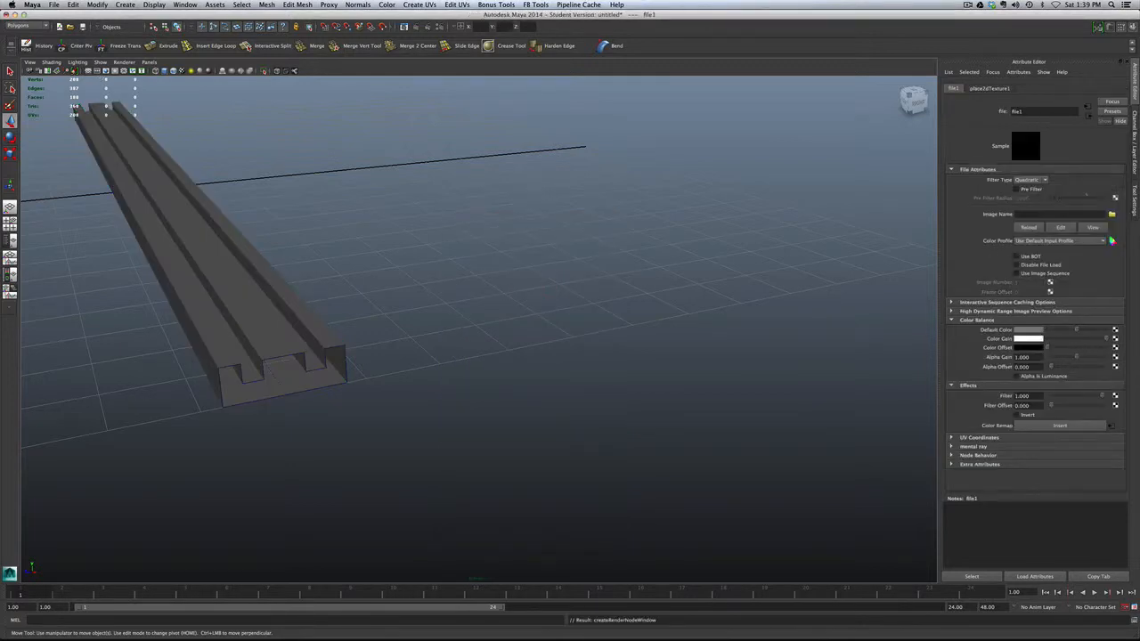
click(1111, 214)
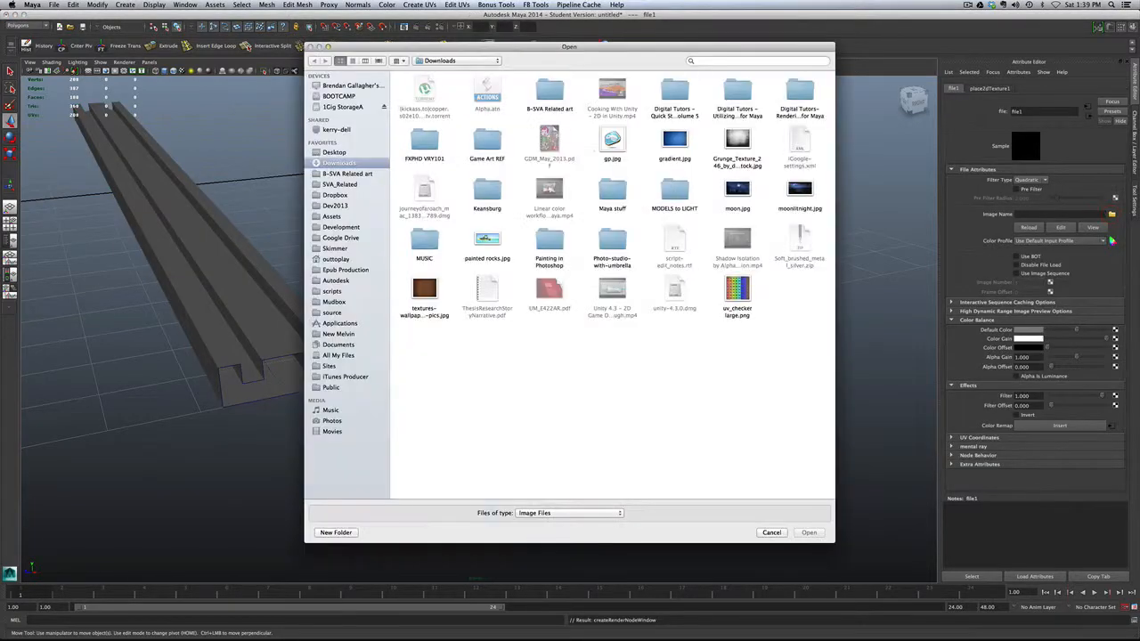
click(737, 294)
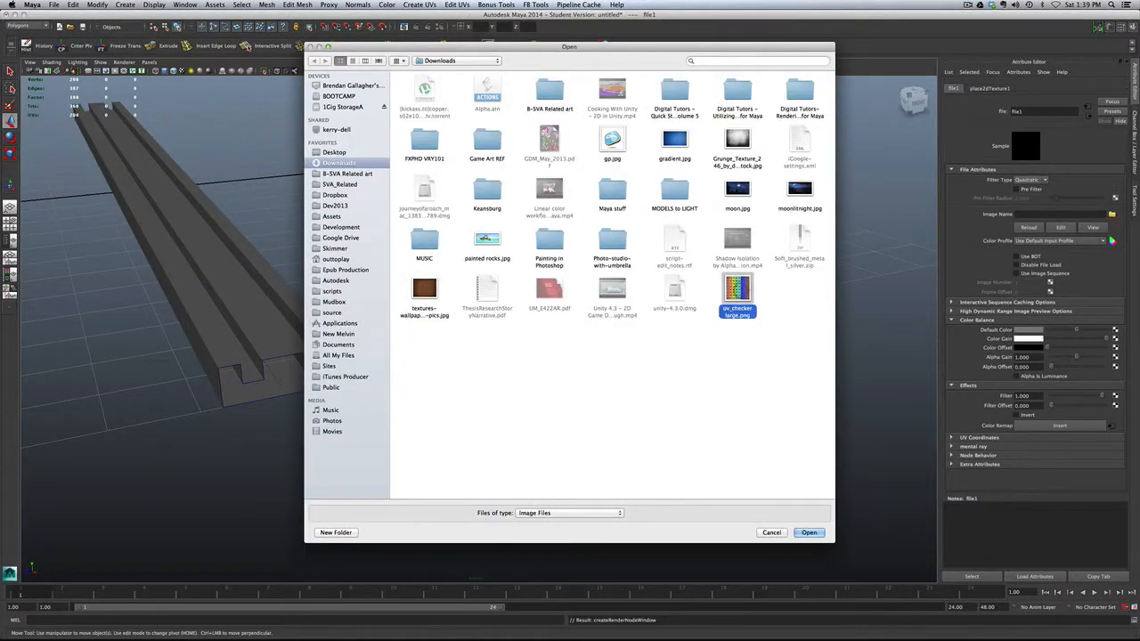
click(809, 533)
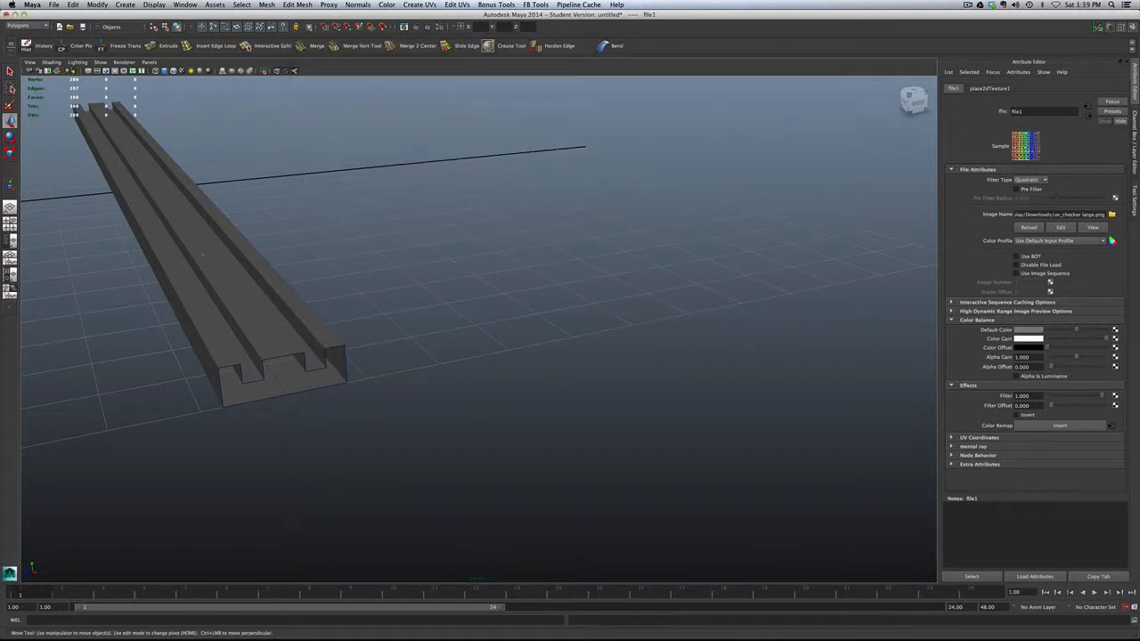
Select and frame the rail and show it with textured shading
click(203, 253)
key(f)
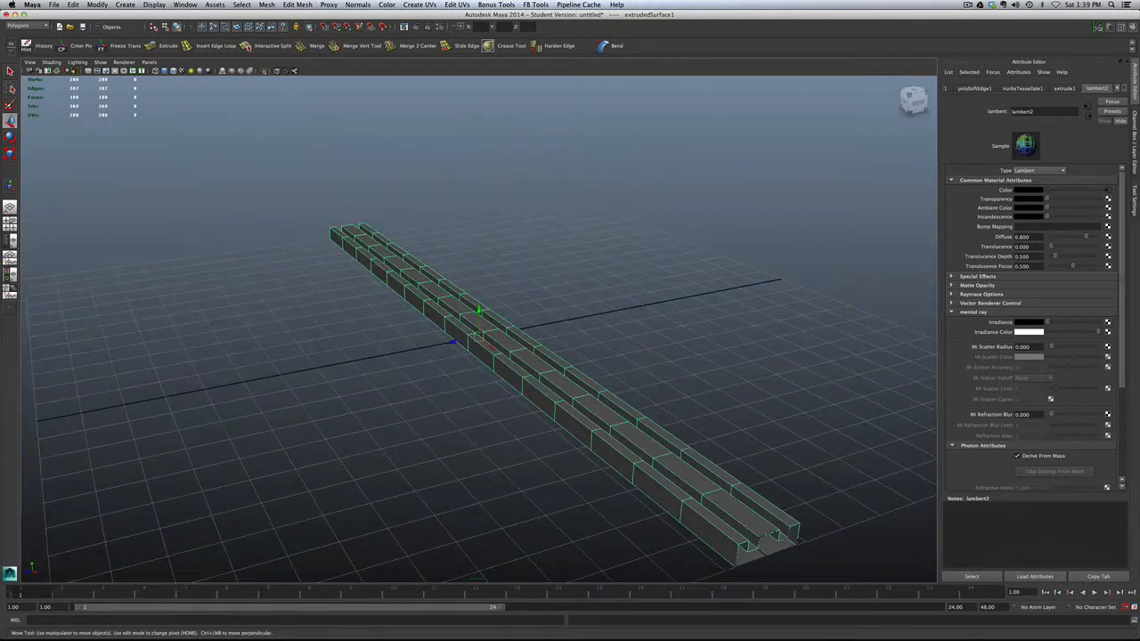
key(6)
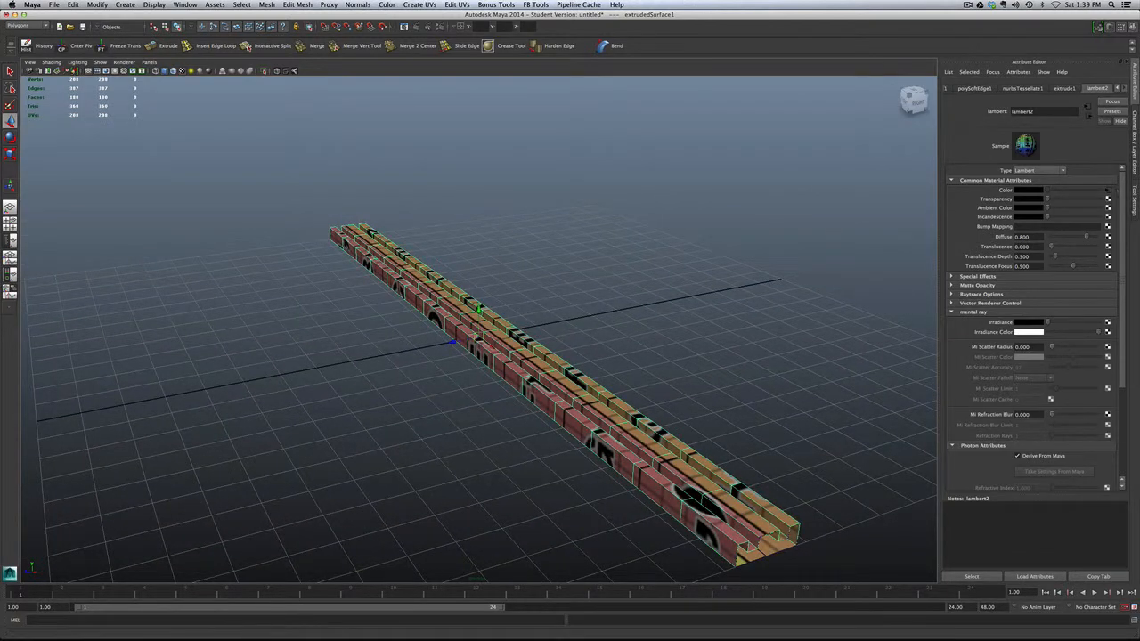
Set the checker texture's Repeat UV to 5 by 5 in its 2D placement attributes
click(1108, 191)
click(988, 88)
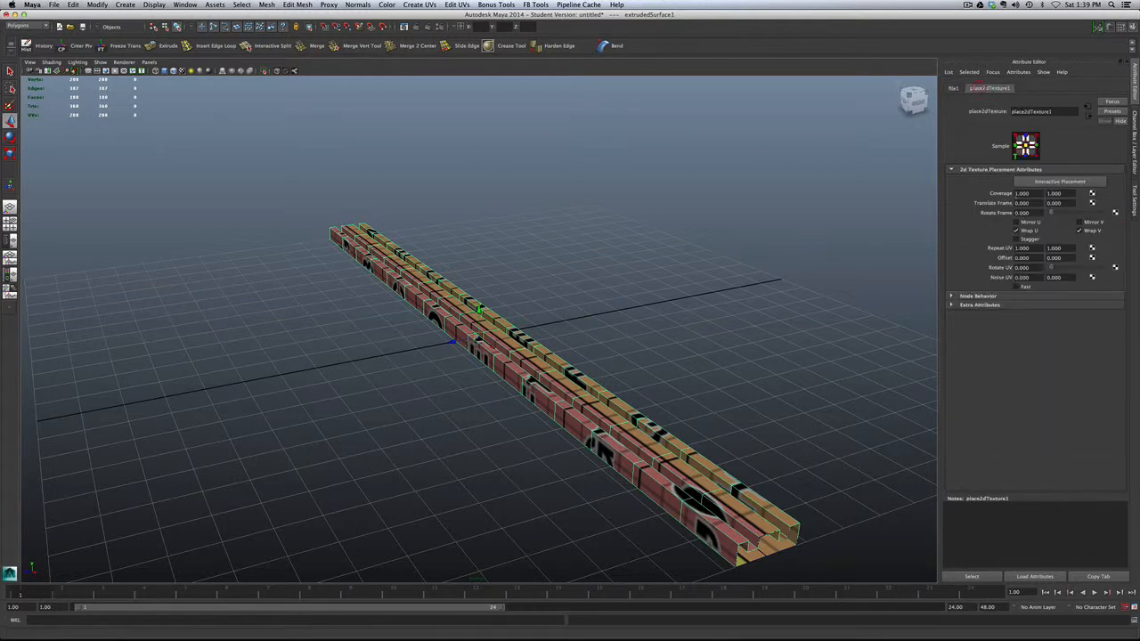
double_click(1034, 248)
text(5)
key(Tab)
text(5)
key(Return)
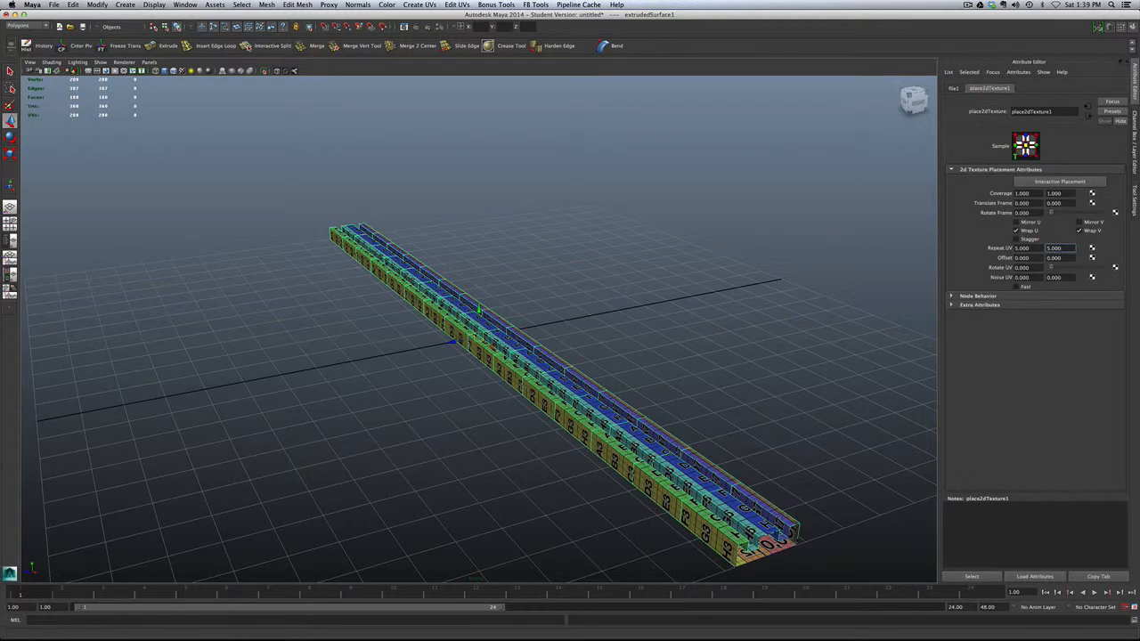
Examine the checker pattern around the rail's sides, channels and near end for UV stretching
click(537, 472)
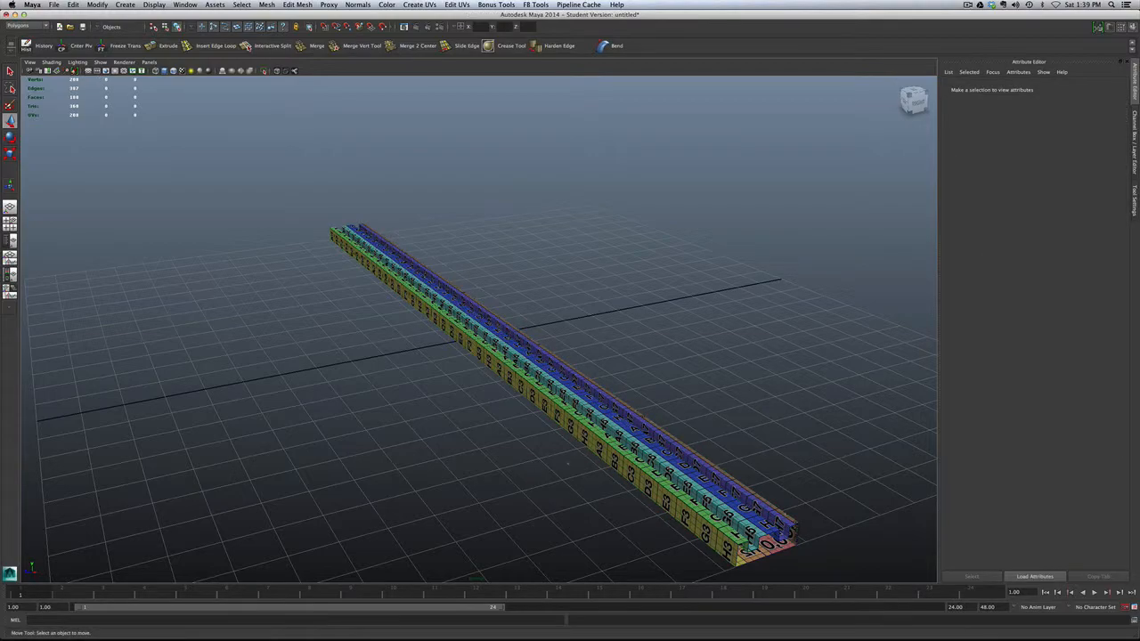
alt+drag(567, 463, 374, 466)
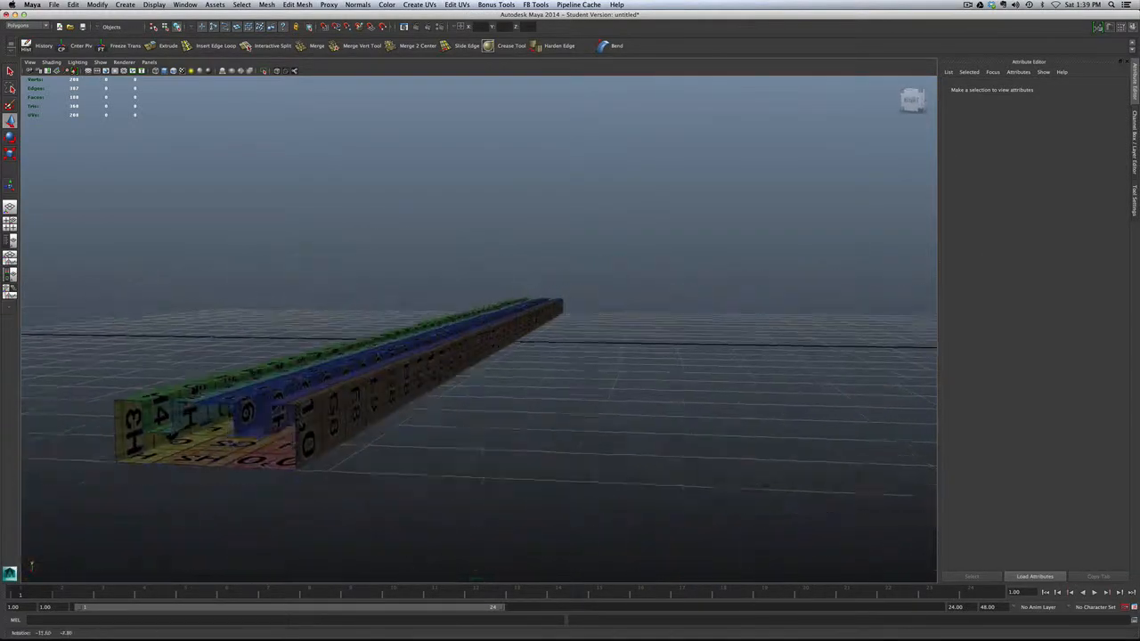
alt+drag(374, 467, 373, 381)
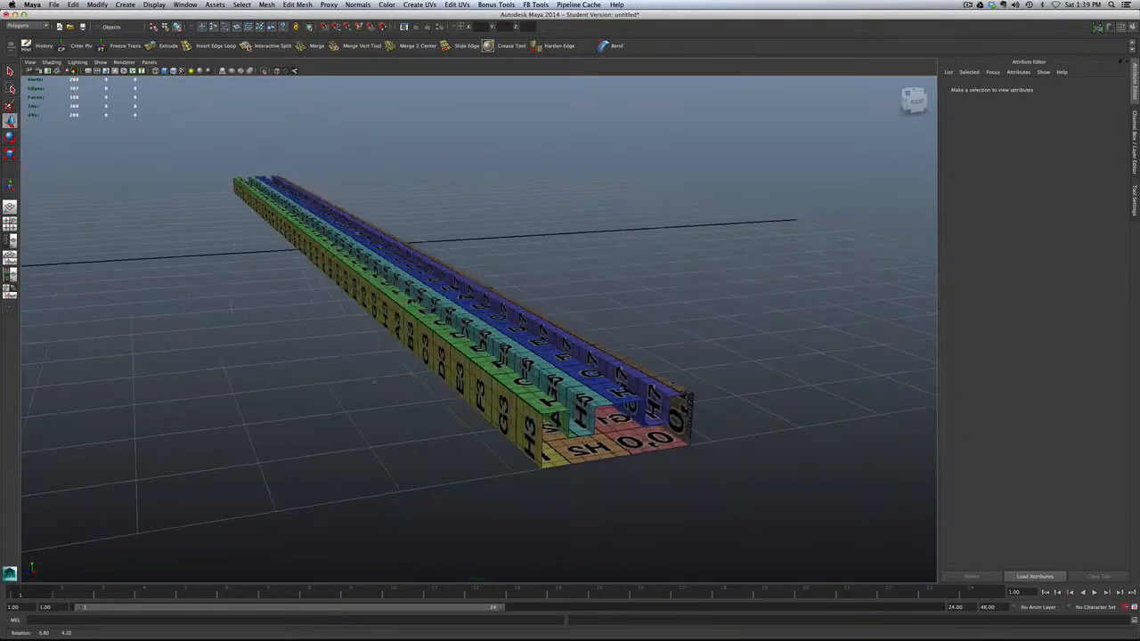
click(394, 327)
scroll(394, 328, up, 5)
scroll(394, 328, down, 3)
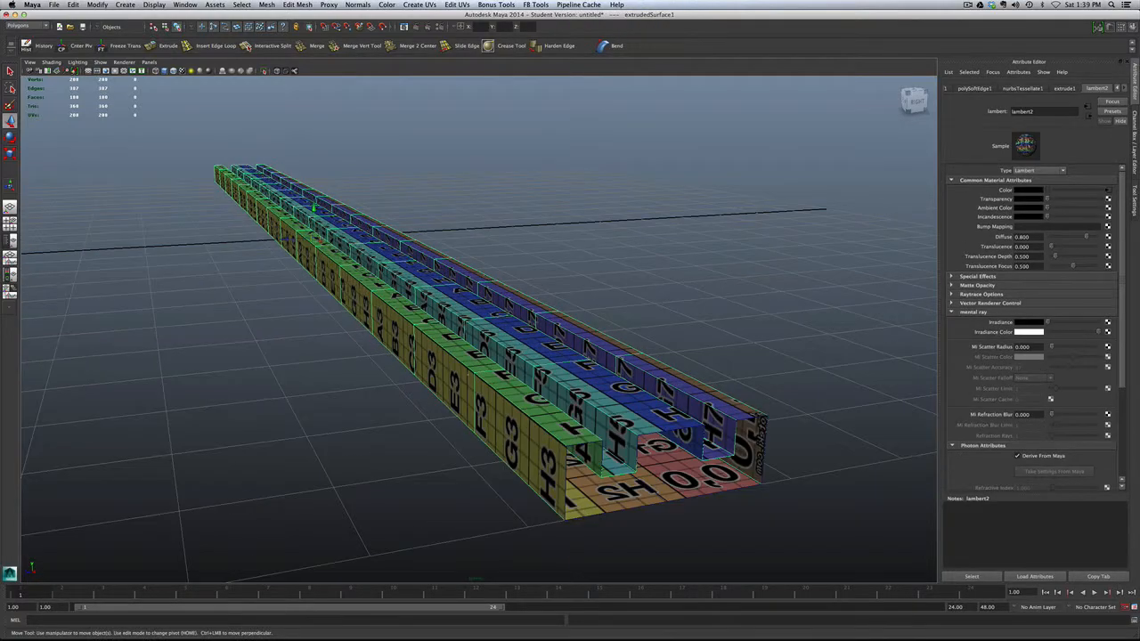
alt+drag(463, 356, 532, 366)
mouse_move(481, 330)
alt+mouse_down()
mouse_move(521, 331)
mouse_move(539, 347)
mouse_move(458, 365)
mouse_move(409, 334)
mouse_move(387, 343)
mouse_move(432, 374)
mouse_move(476, 361)
mouse_move(500, 333)
alt+mouse_up()
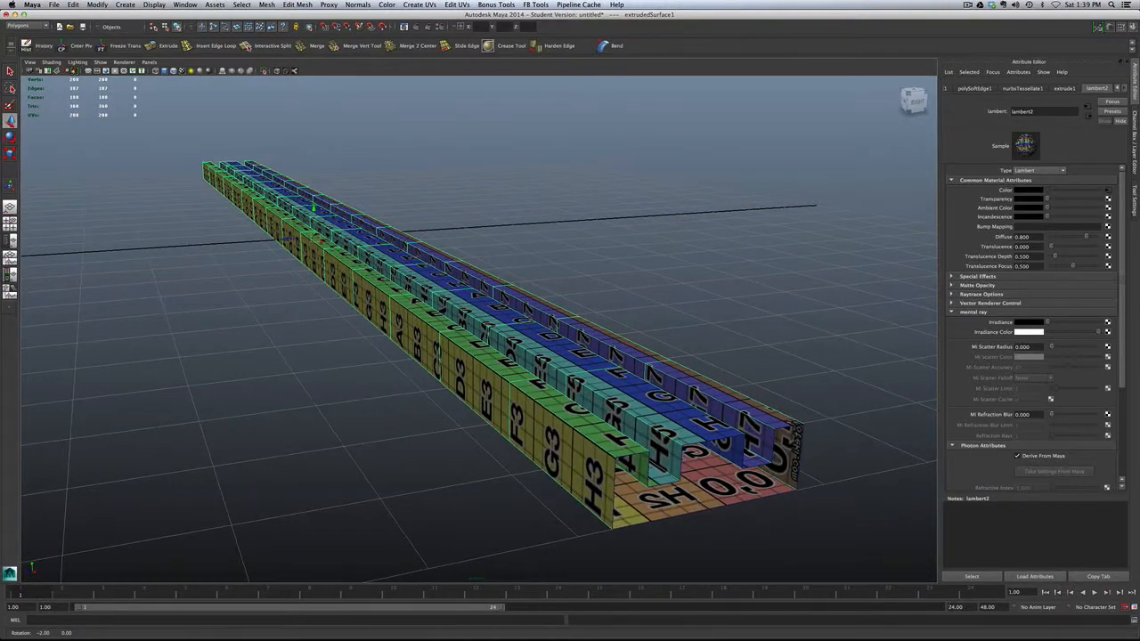
scroll(533, 331, down, 3)
scroll(531, 329, up, 1)
scroll(530, 328, up, 3)
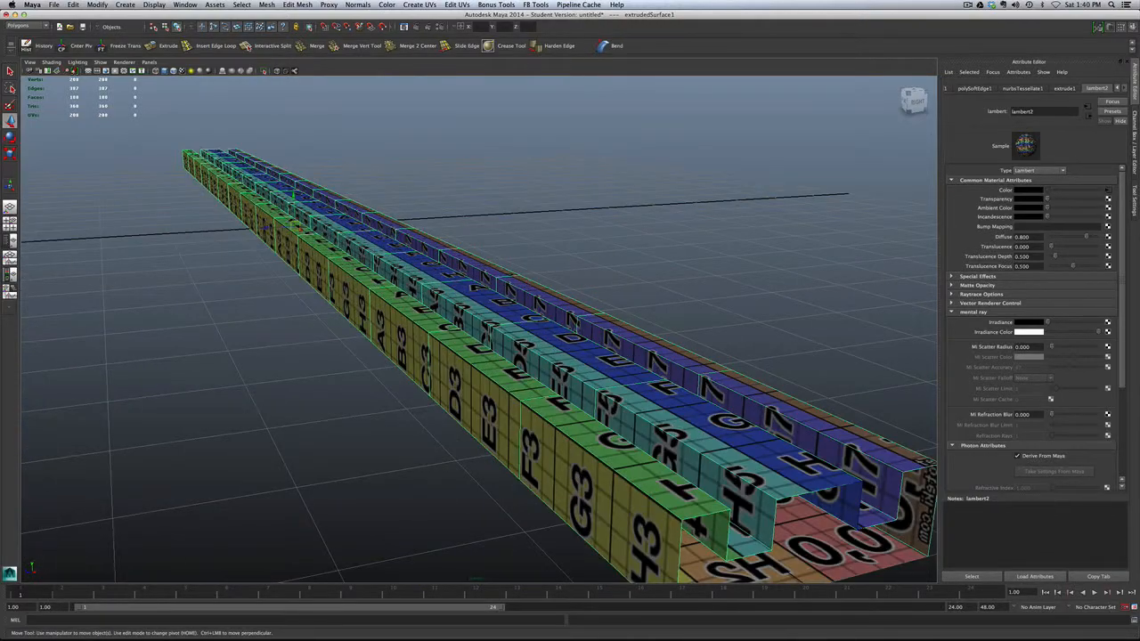
alt+drag(605, 374, 535, 406)
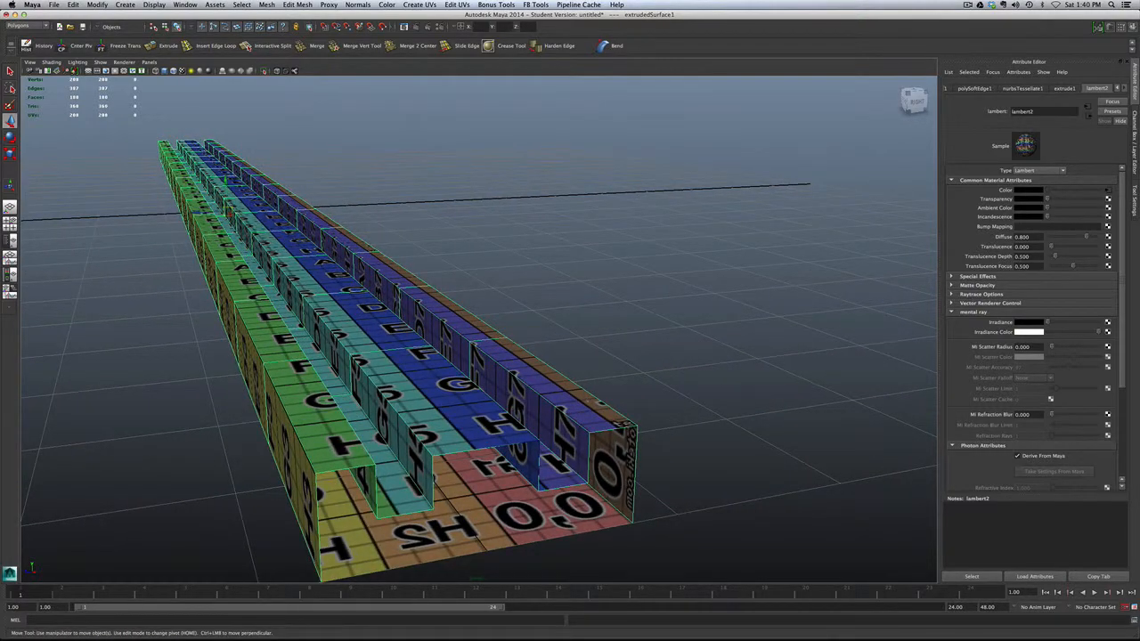
Switch the rail to edge selection and delete its construction history
right_click(585, 402)
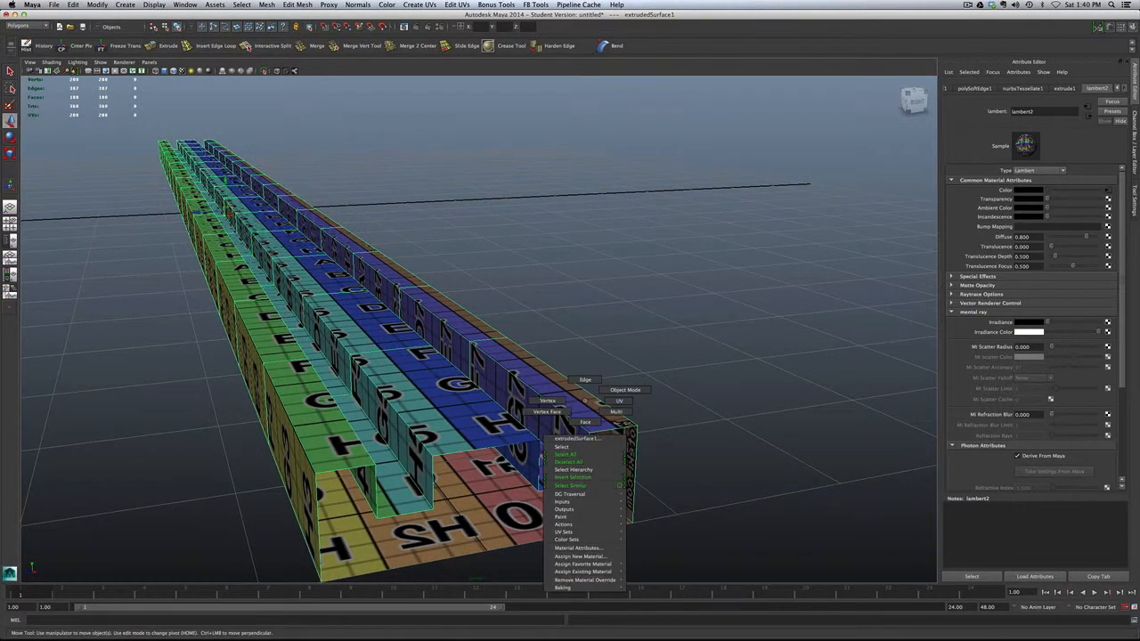
right_drag(585, 400, 585, 379)
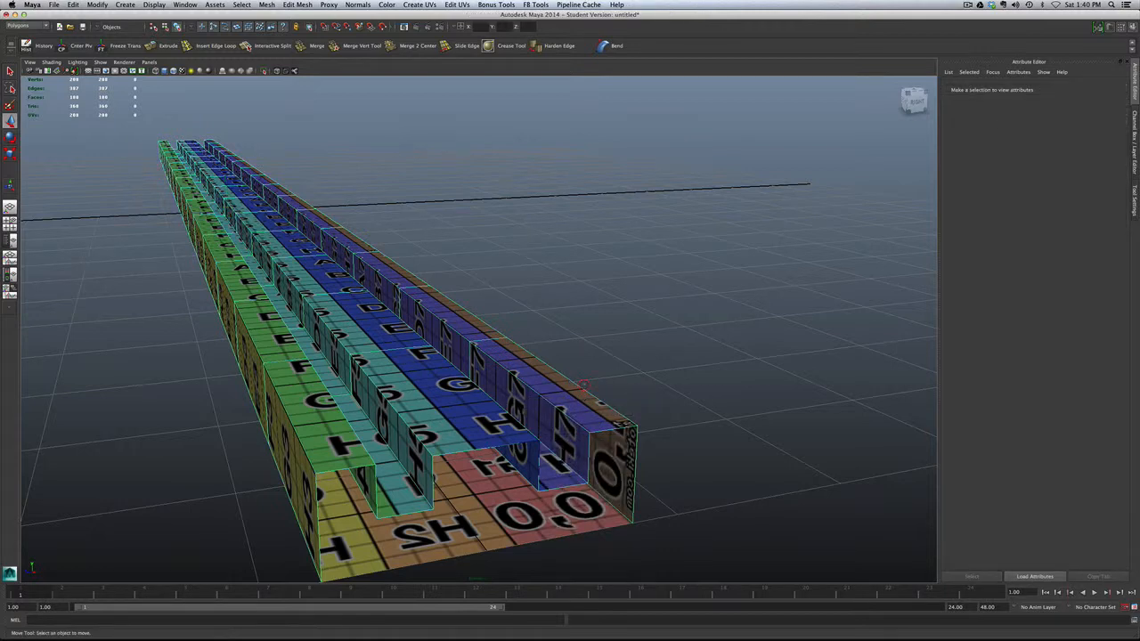
double_click(585, 391)
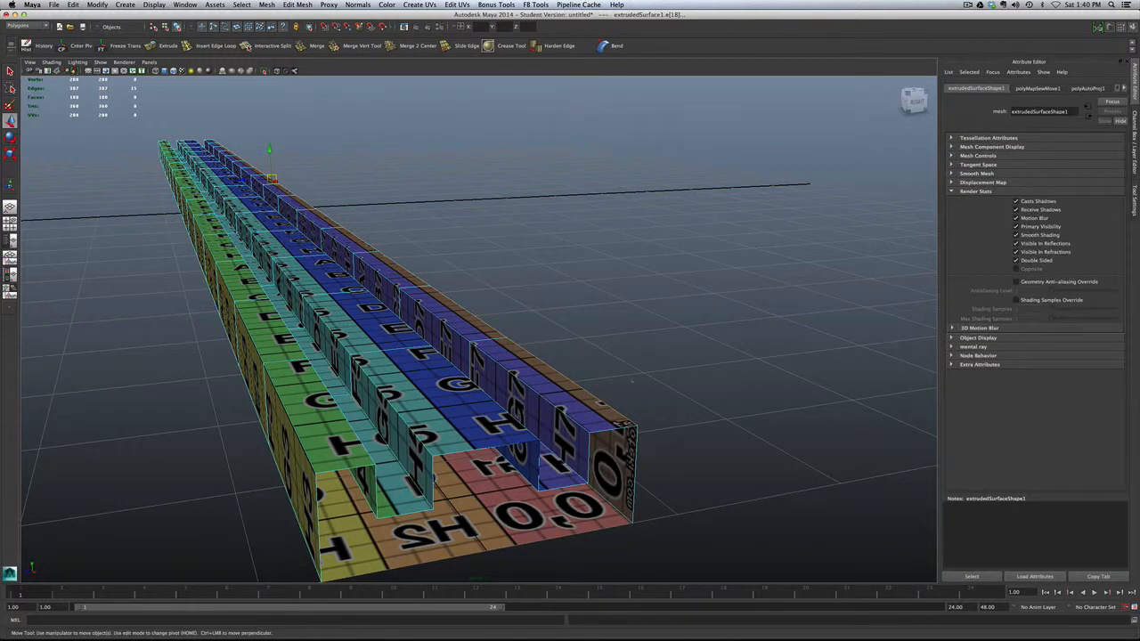
right_drag(591, 412, 584, 384)
click(595, 413)
click(26, 45)
Bevel the rail's outer top lengthwise edge loop with reset options, Absolute offset type and a width of 0.03
click(559, 378)
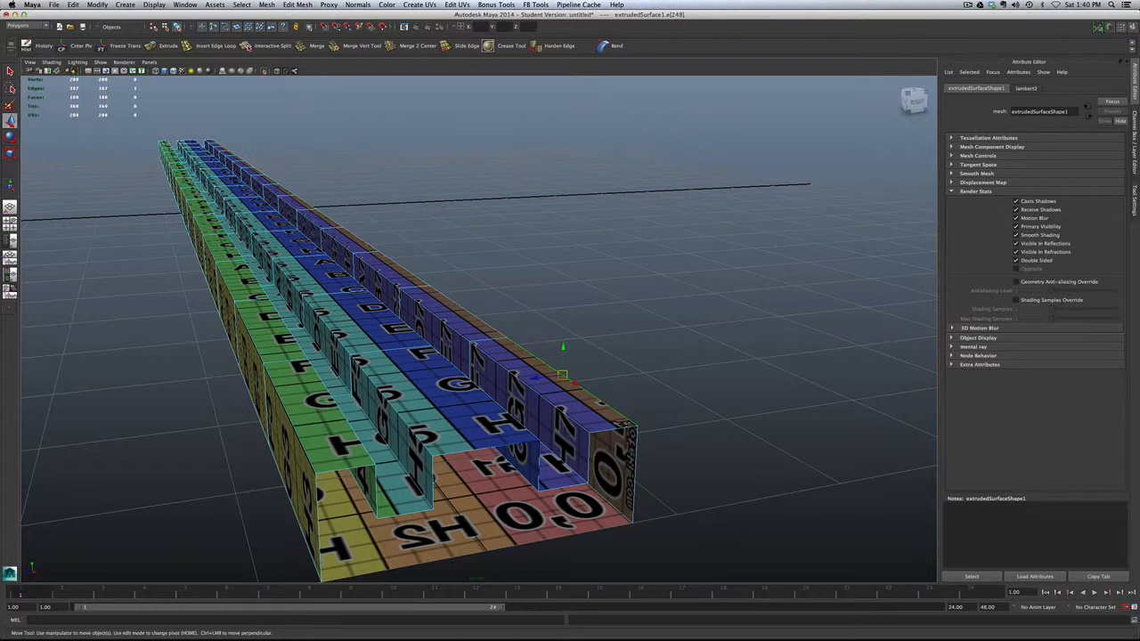
double_click(559, 377)
shift+right_drag(579, 397, 641, 395)
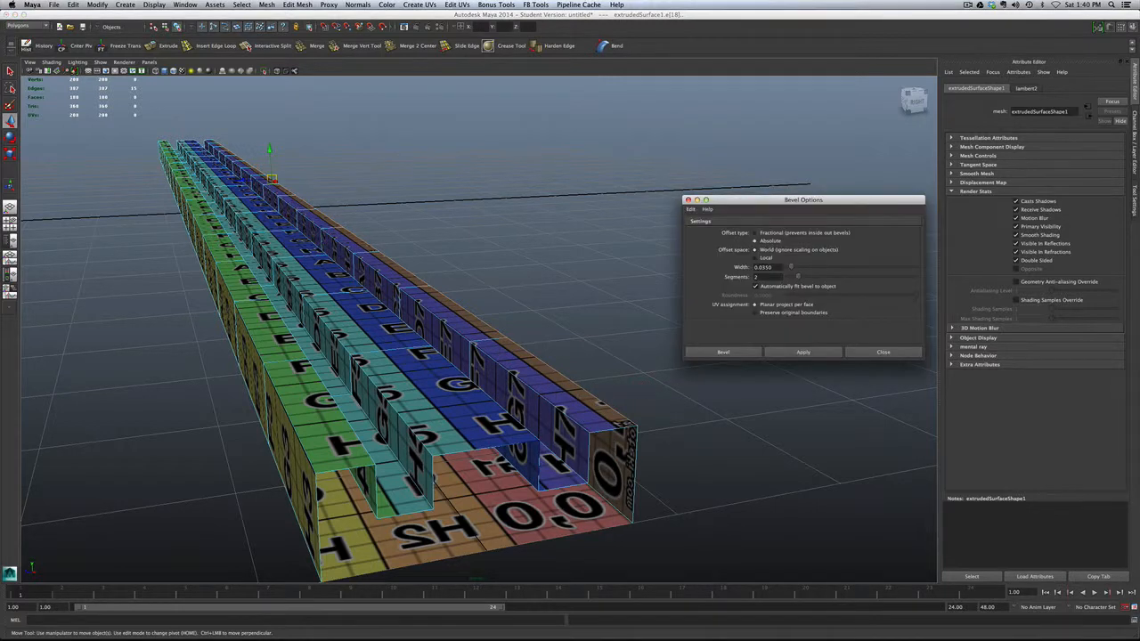
click(690, 210)
click(699, 226)
drag(759, 202, 744, 280)
click(746, 319)
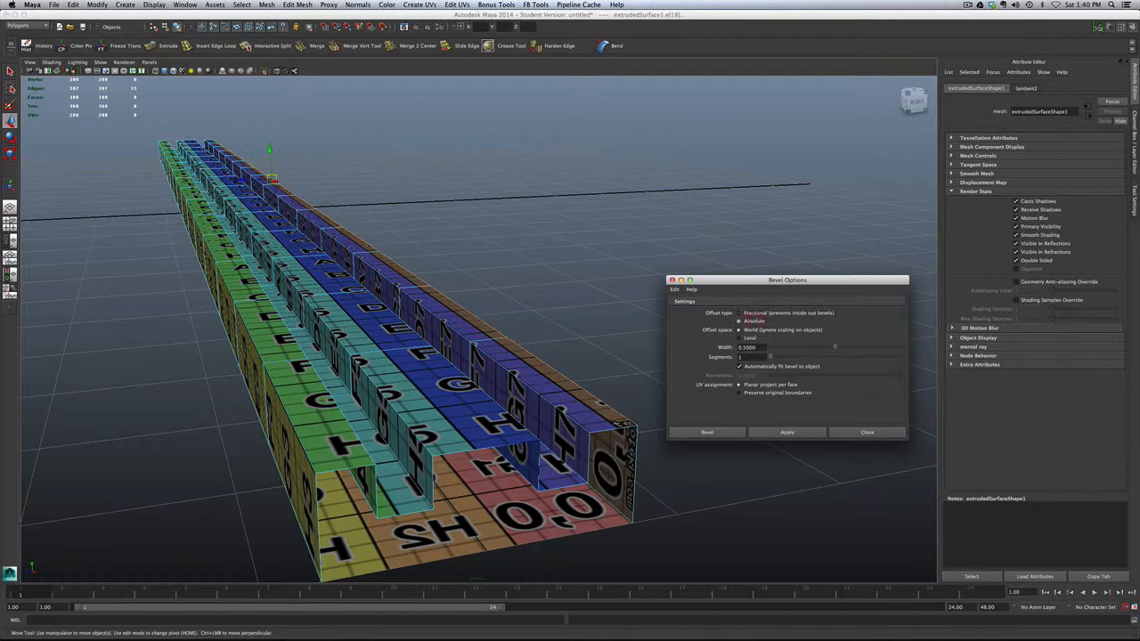
drag(758, 348, 741, 347)
text(0)
click(787, 432)
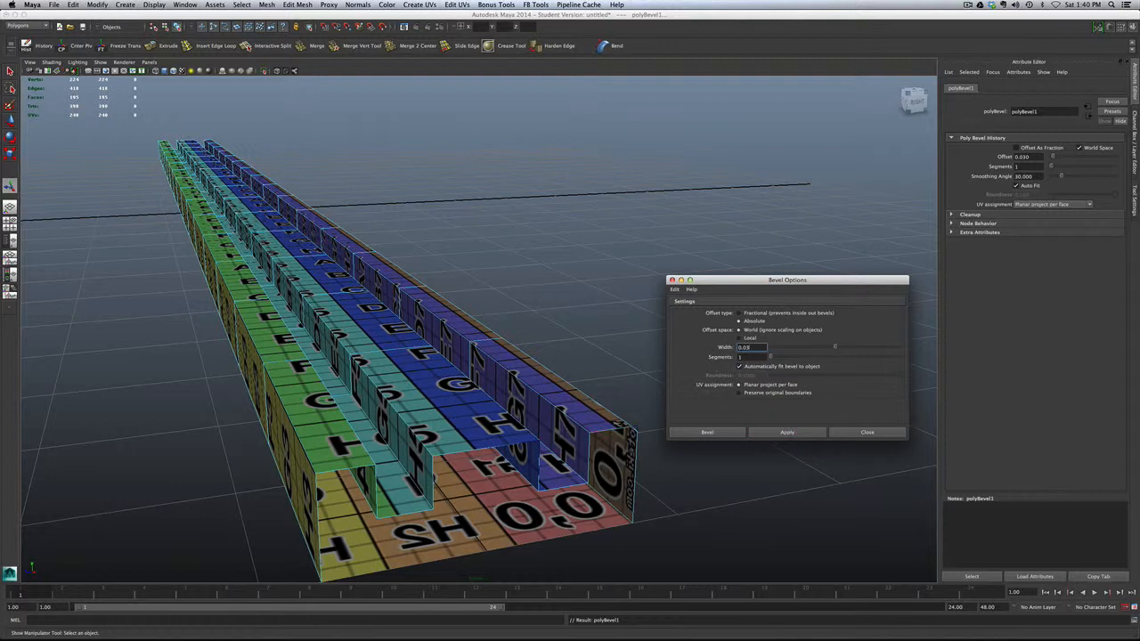
Undo the last bevel and bevel the same outer top edge loop with width 0.025 and 2 segments
key(Return)
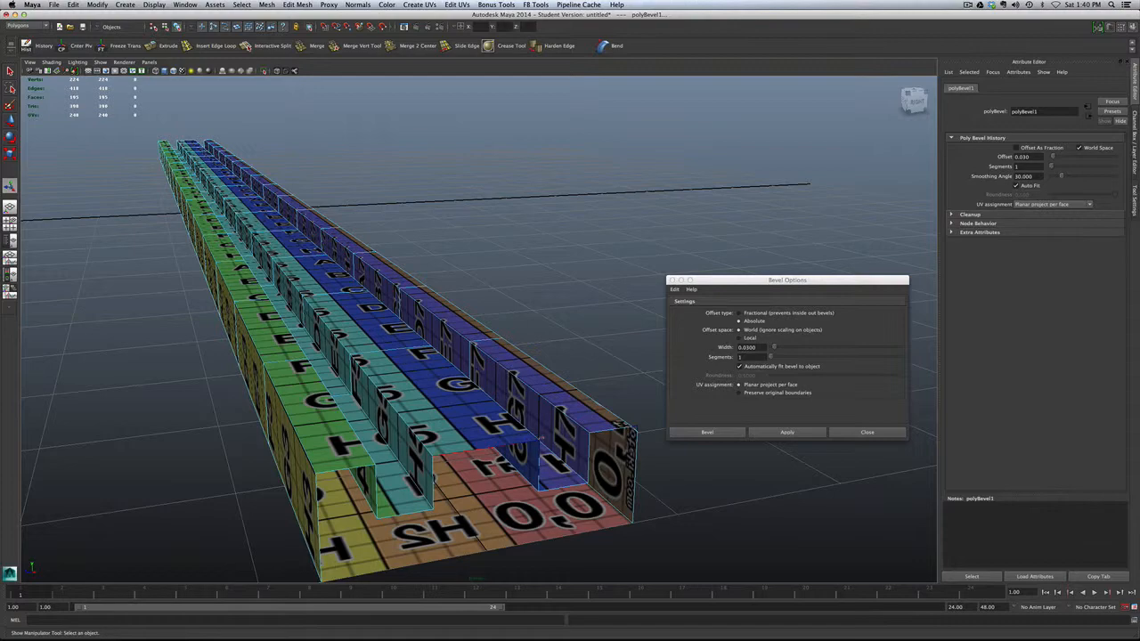
alt+drag(546, 440, 535, 439)
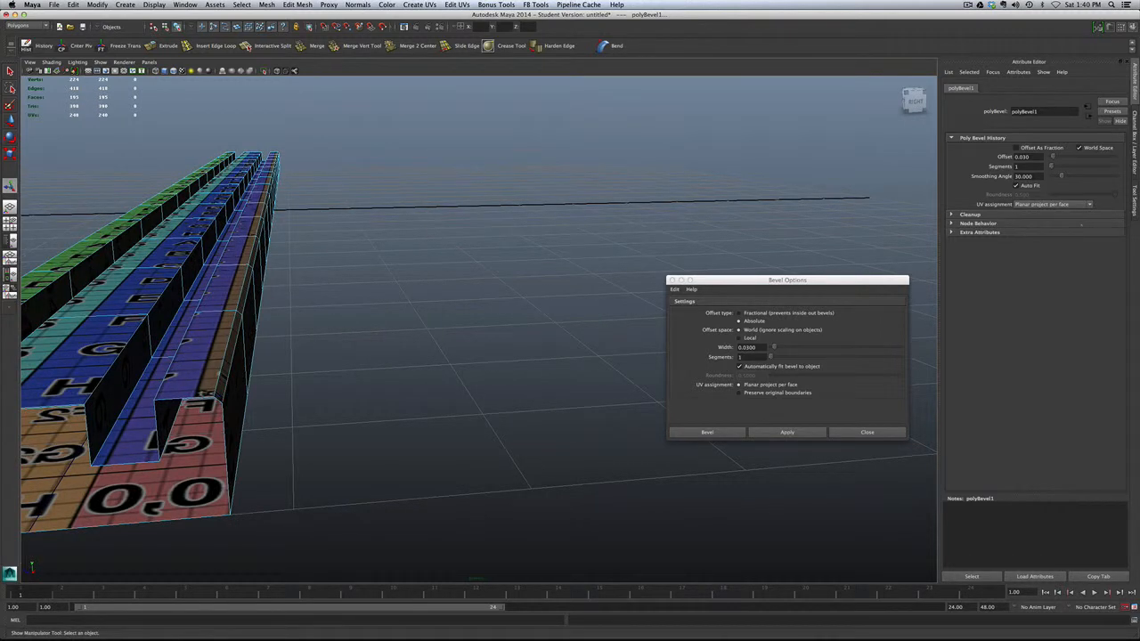
key(ctrl+z)
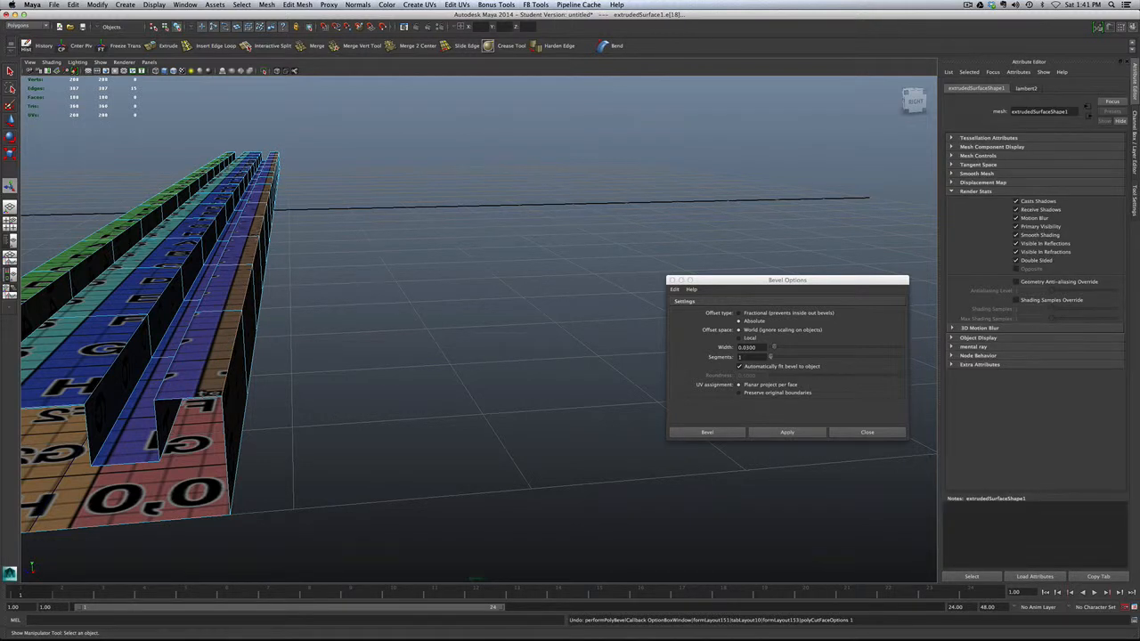
drag(770, 356, 781, 356)
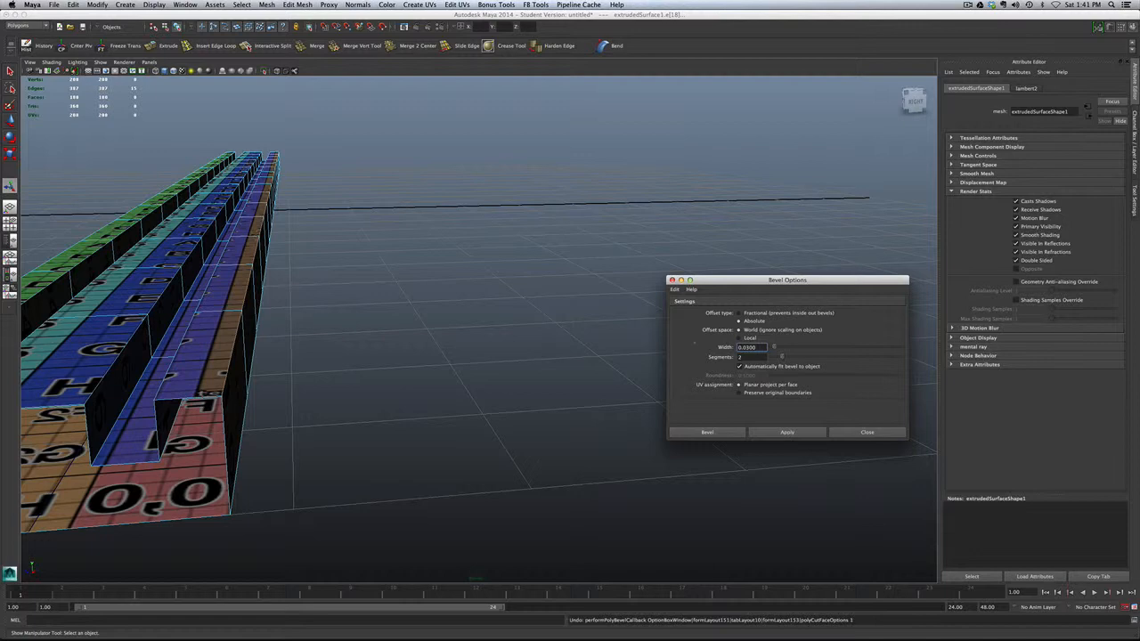
drag(754, 348, 749, 347)
text(25)
click(787, 431)
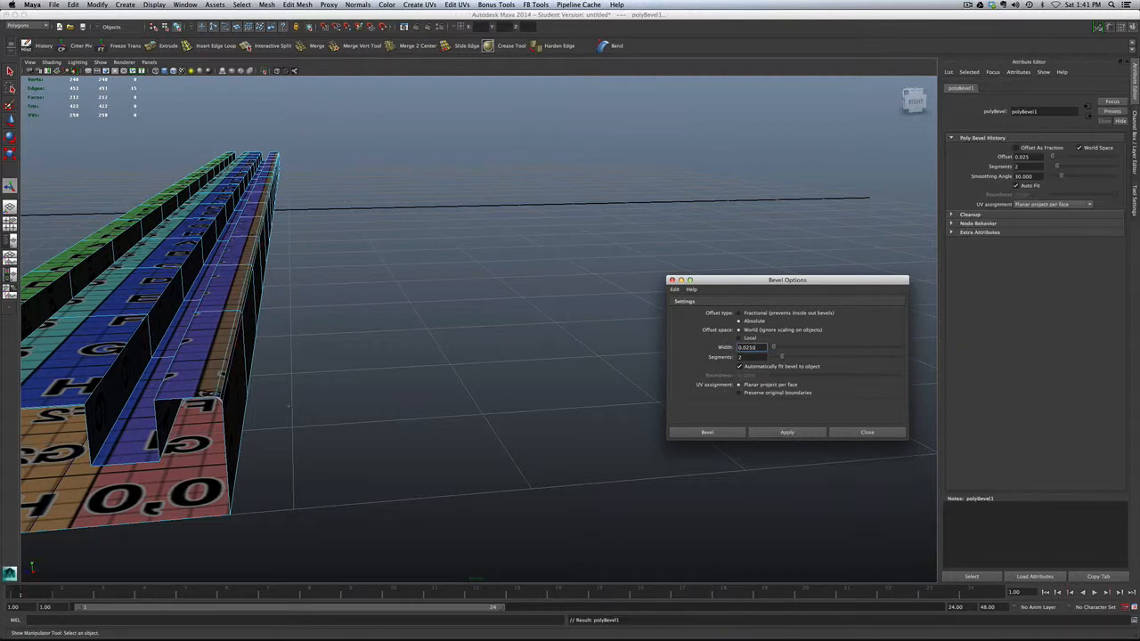
click(856, 433)
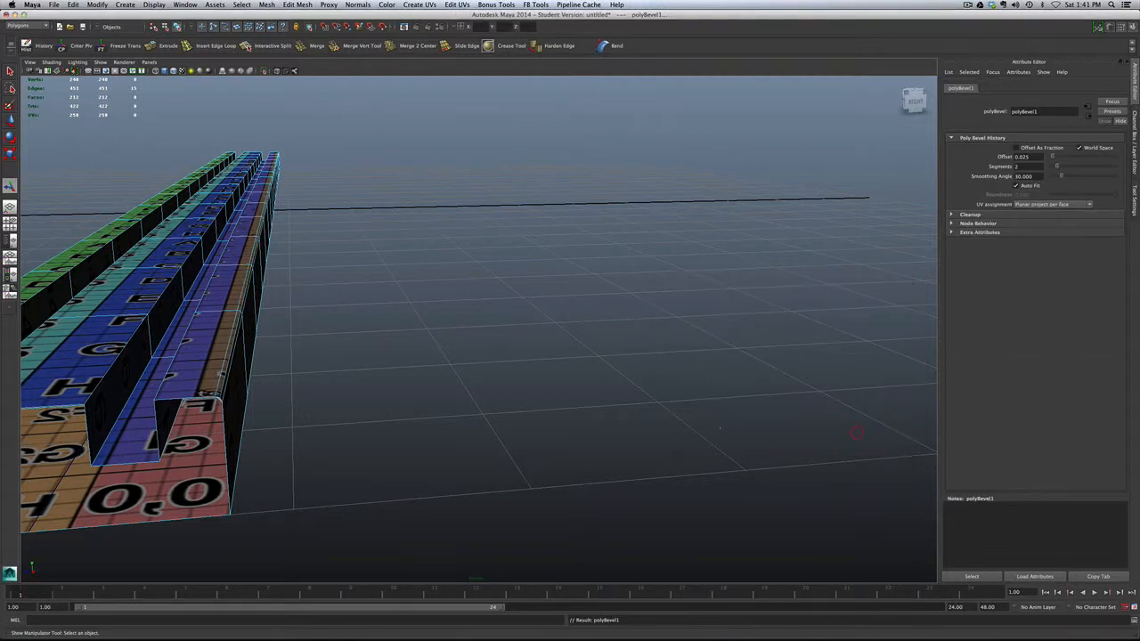
Repeat the same bevel on the four inner top lengthwise edge loops bordering the rail's two channels
alt+drag(856, 433, 815, 432)
alt+middle_drag(481, 374, 615, 354)
alt+drag(614, 354, 535, 354)
alt+drag(507, 441, 481, 441)
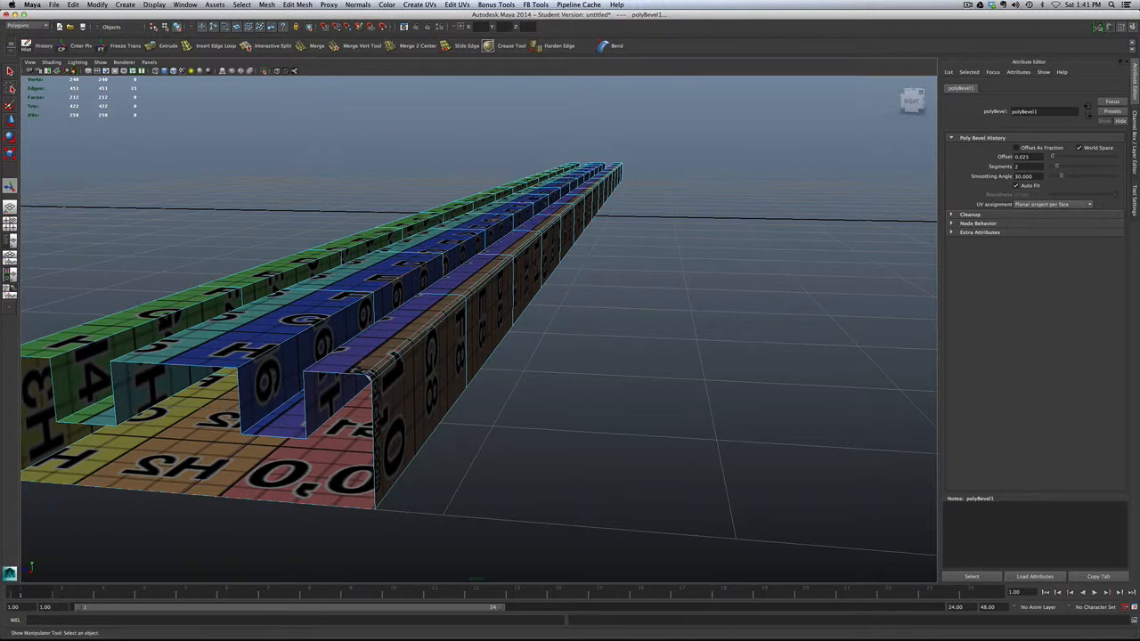
key(z)
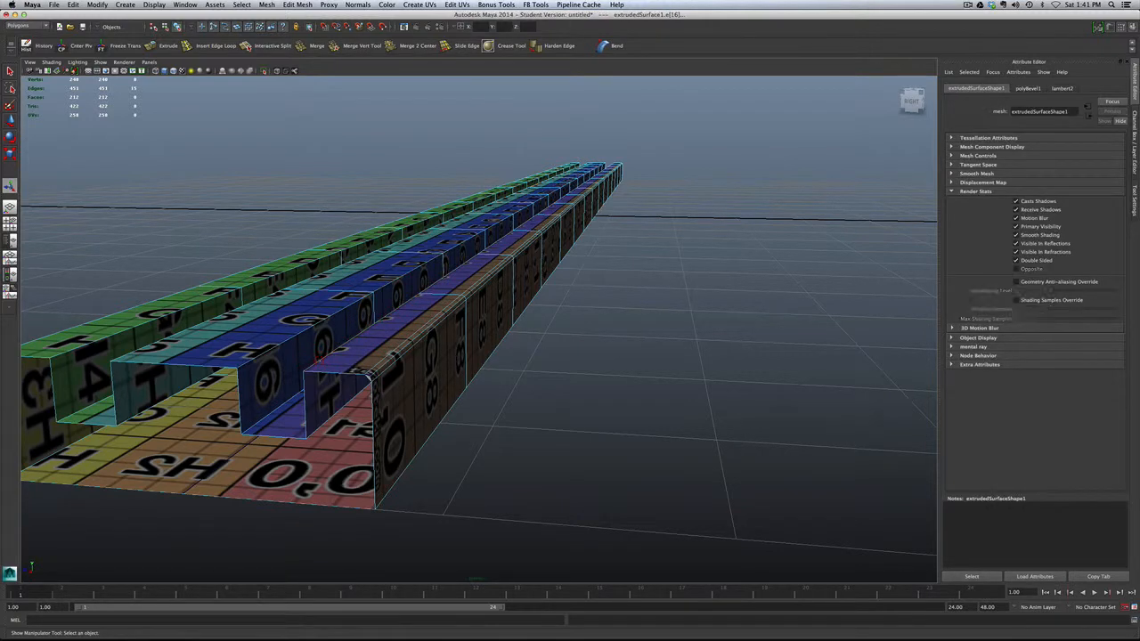
key(g)
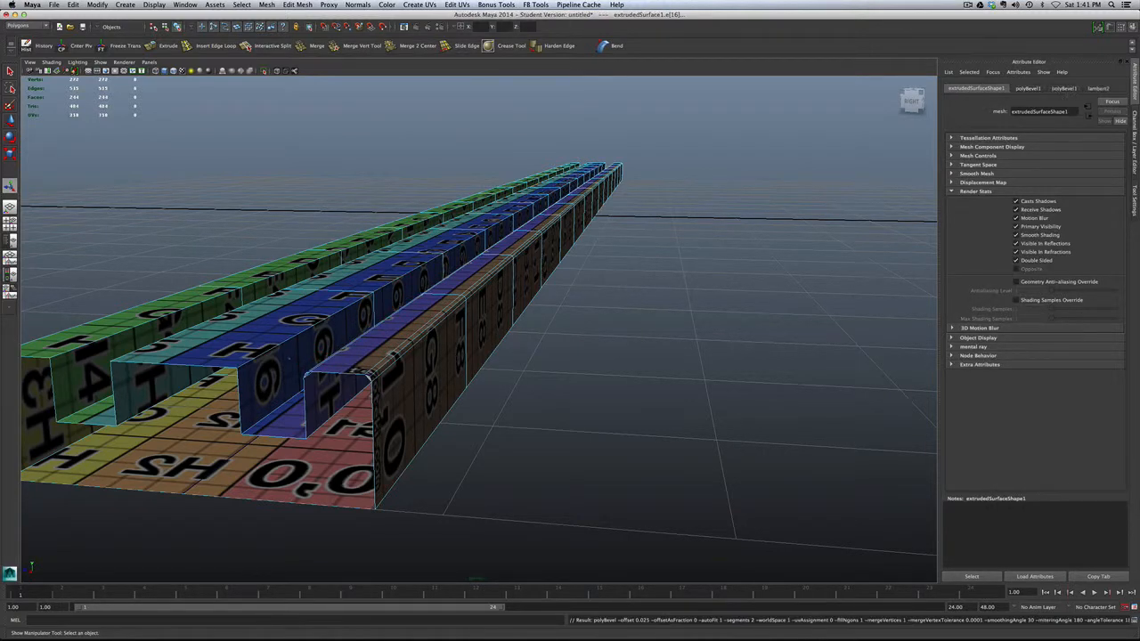
click(265, 352)
key(g)
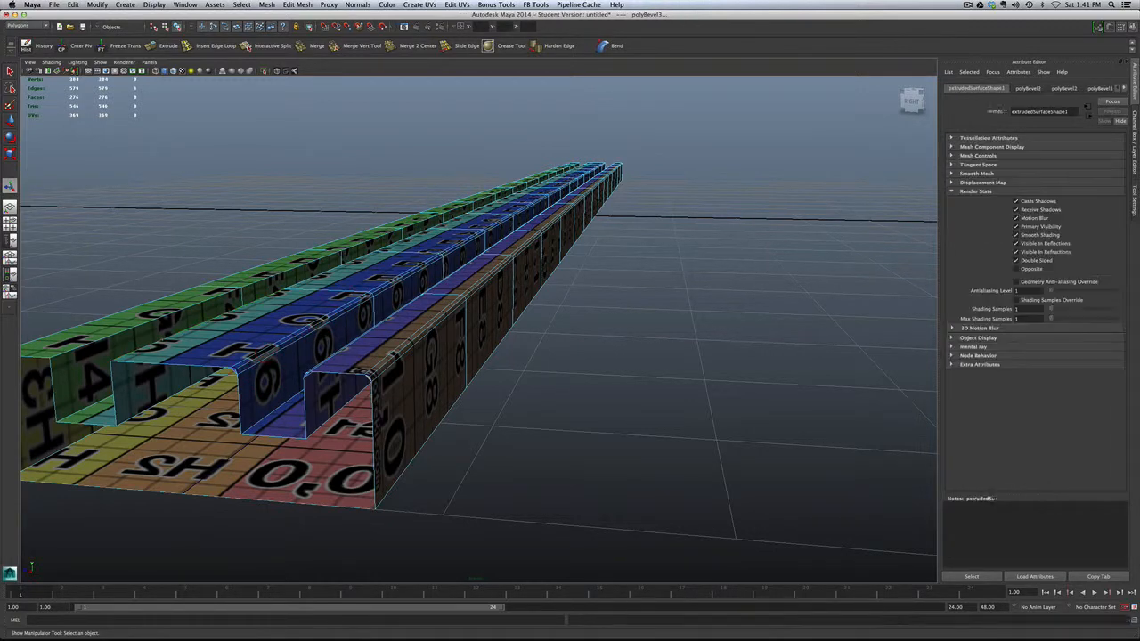
key(g)
key(g)
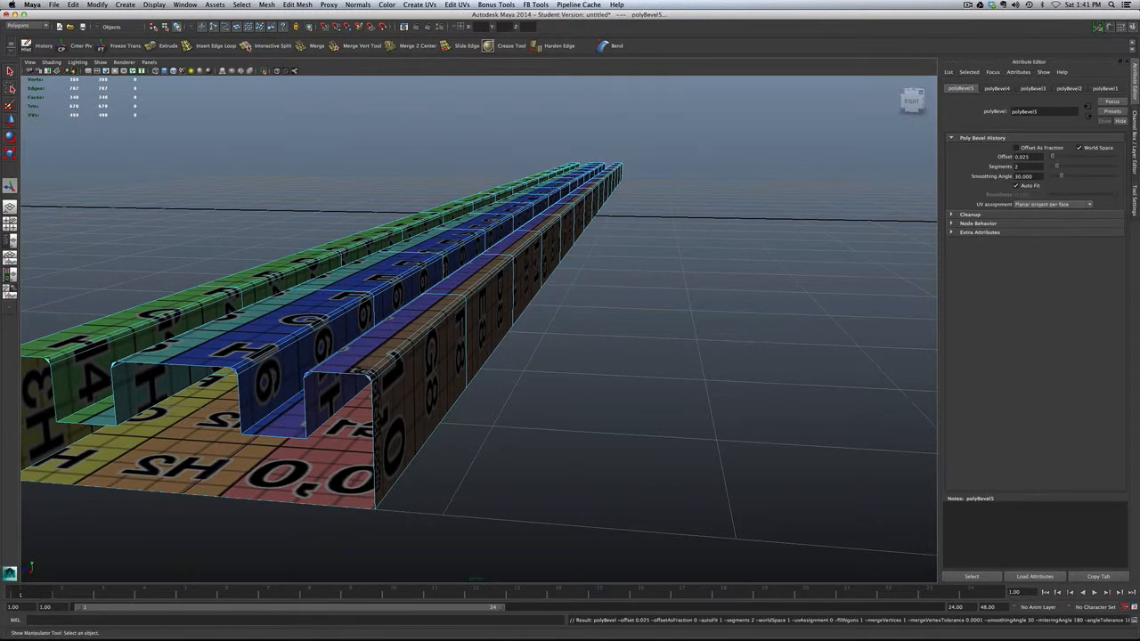
Repeat the same bevel on the outer top lengthwise edge loop of the rail's opposite side
alt+drag(160, 348, 216, 346)
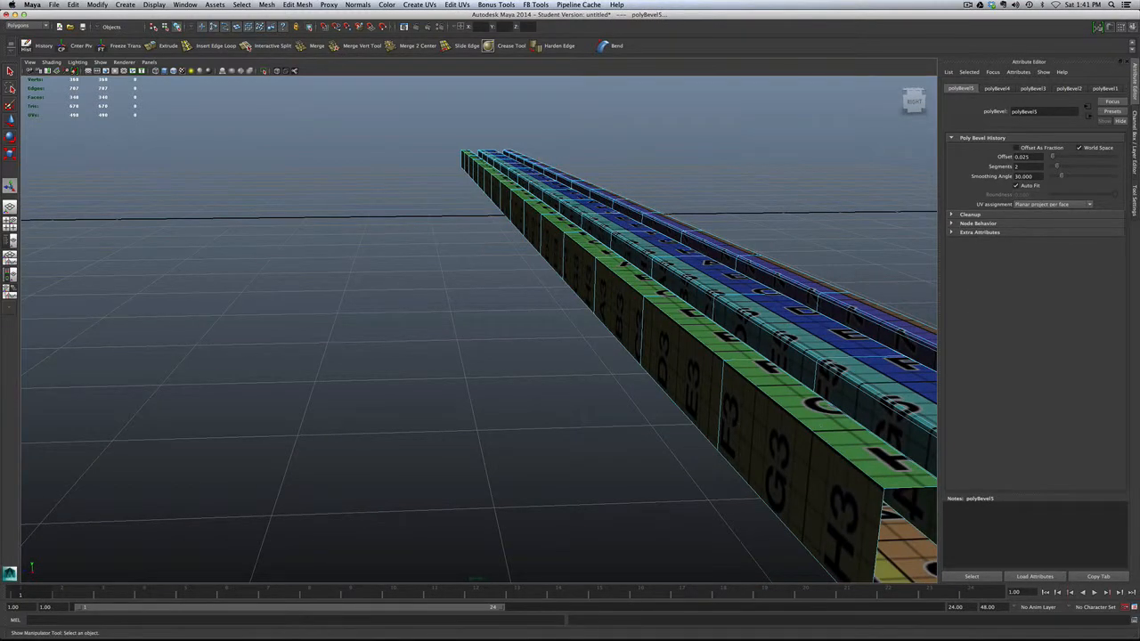
double_click(812, 431)
scroll(783, 429, down, 3)
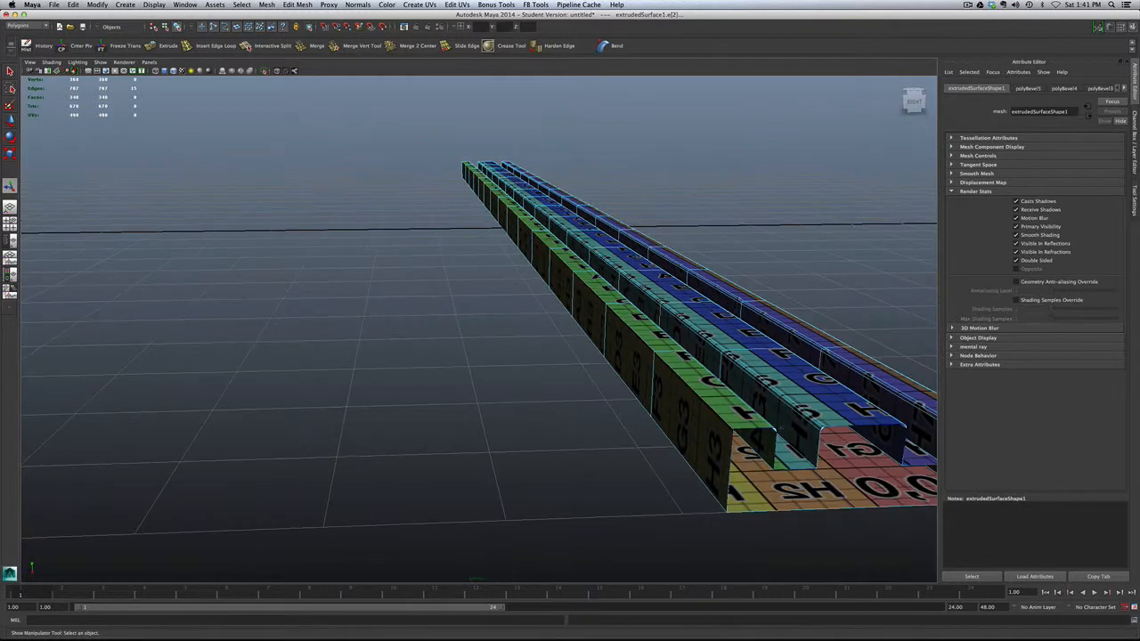
key(g)
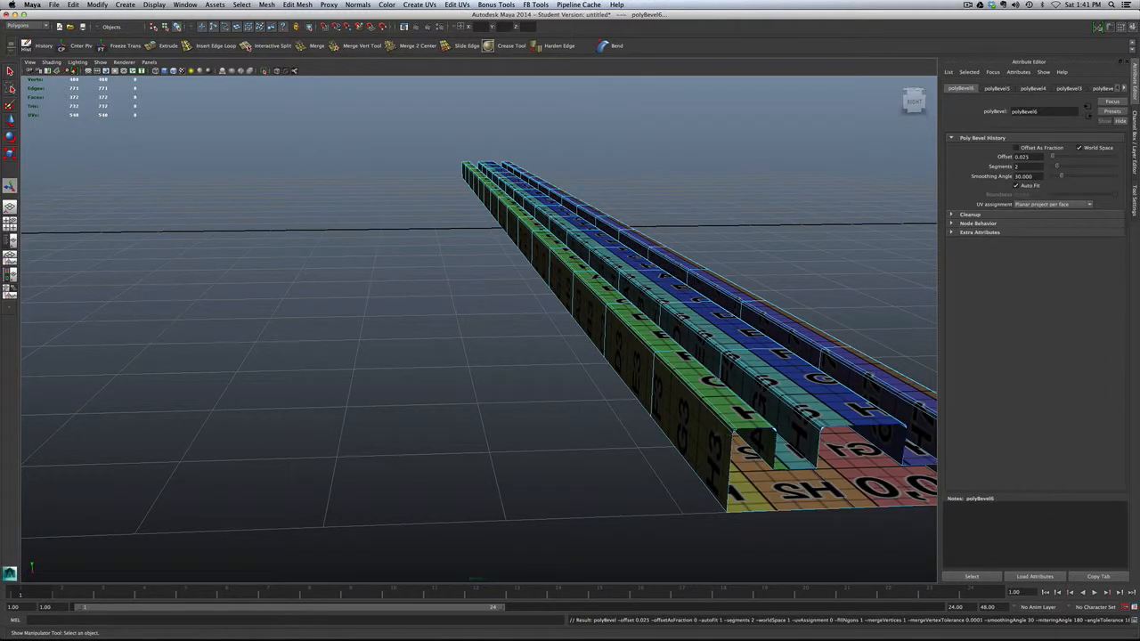
Show the rail in plain shading without the checker texture and return it to object mode
alt+drag(881, 374, 693, 438)
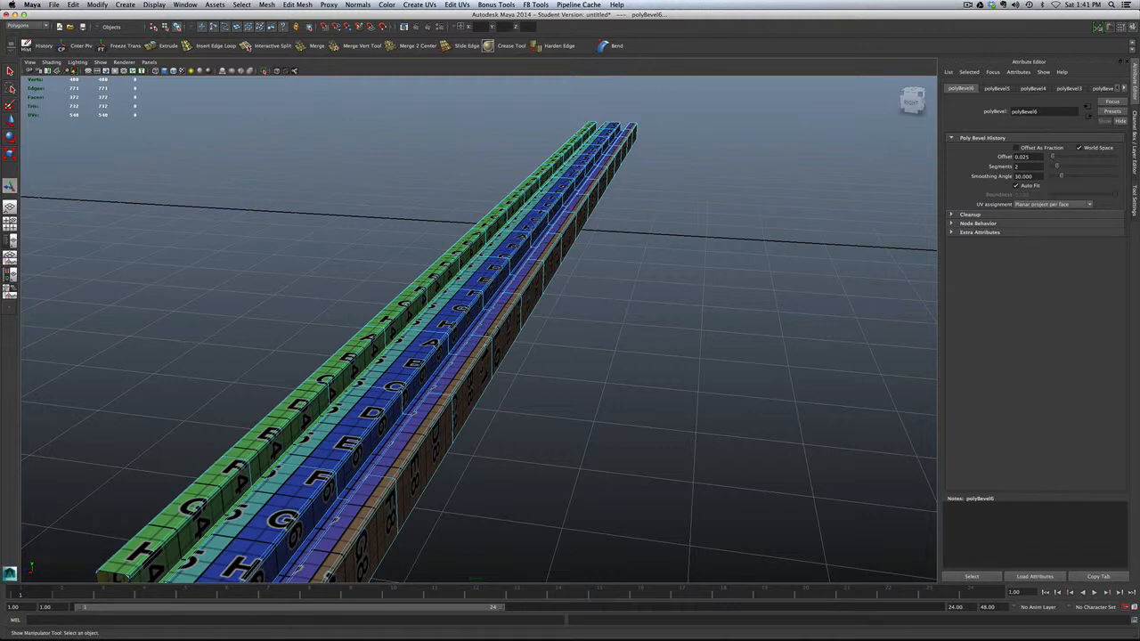
key(5)
right_drag(438, 332, 459, 319)
alt+drag(475, 368, 441, 380)
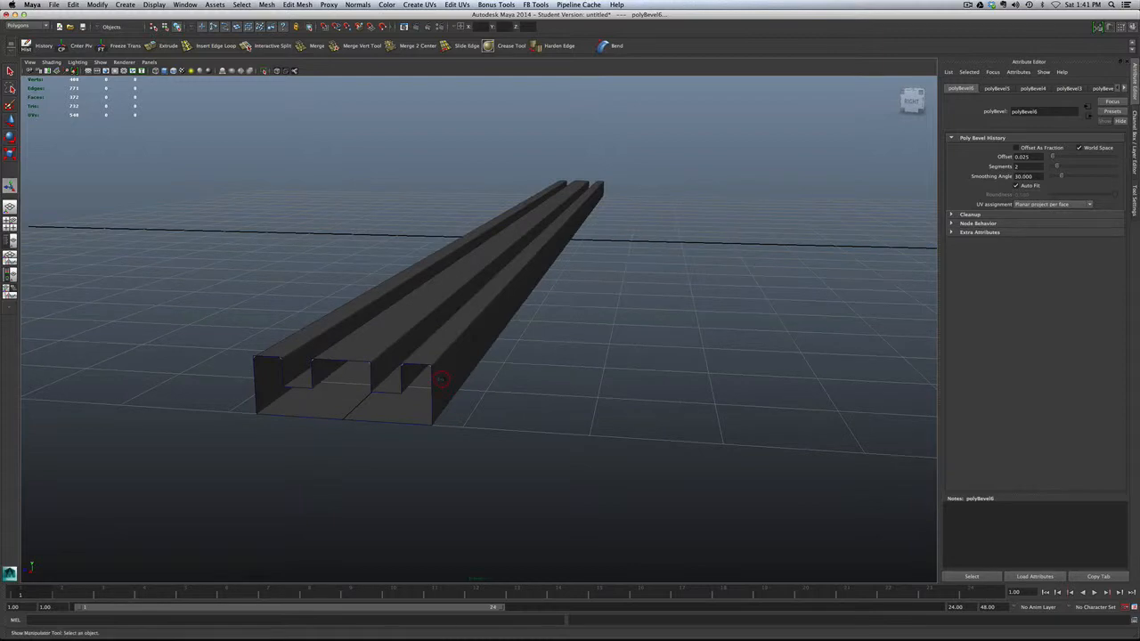
Examine the bevelled corners at the rail's near end and preview the mesh smoothed, returning to the unsmoothed display
scroll(440, 379, up, 3)
scroll(436, 380, down, 1)
alt+middle_drag(436, 379, 601, 347)
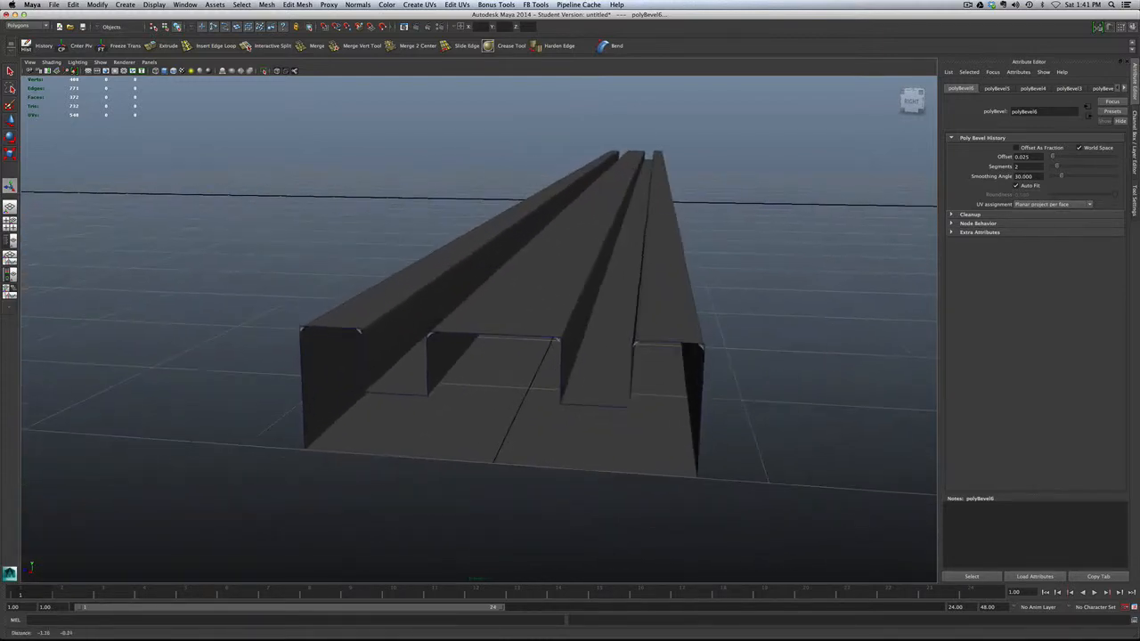
alt+drag(463, 381, 440, 381)
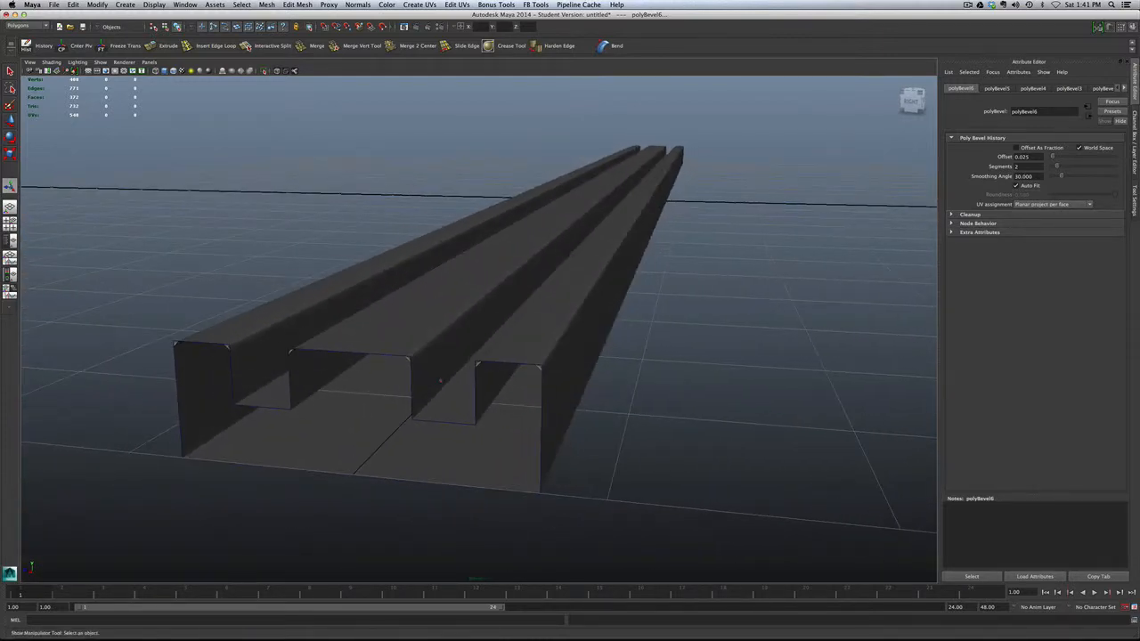
alt+right_drag(440, 381, 499, 360)
click(548, 360)
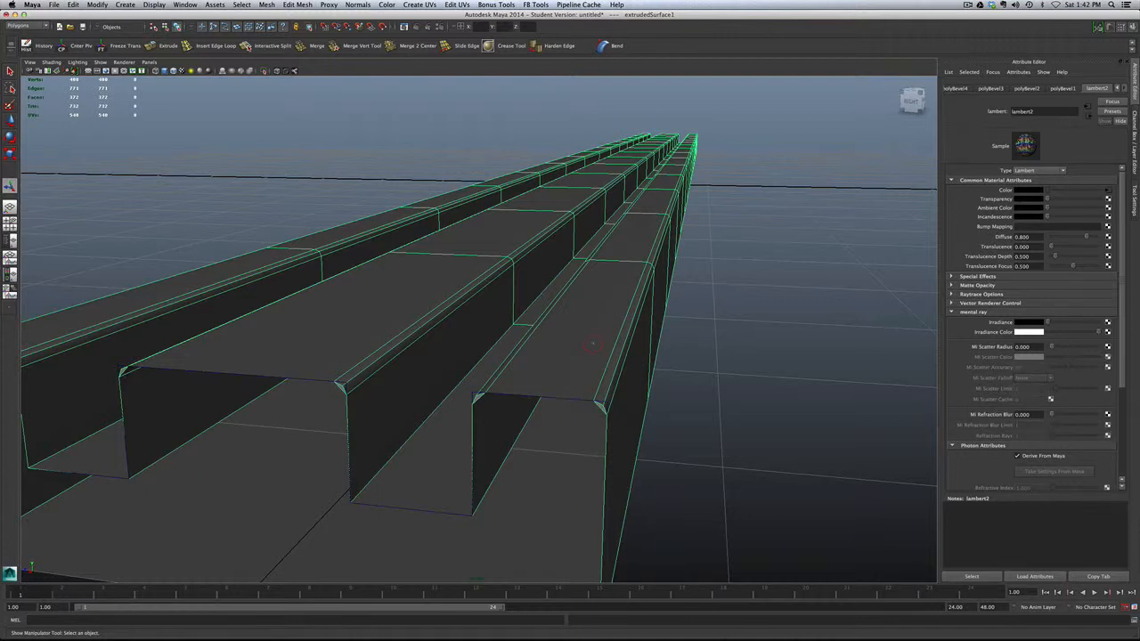
key(3)
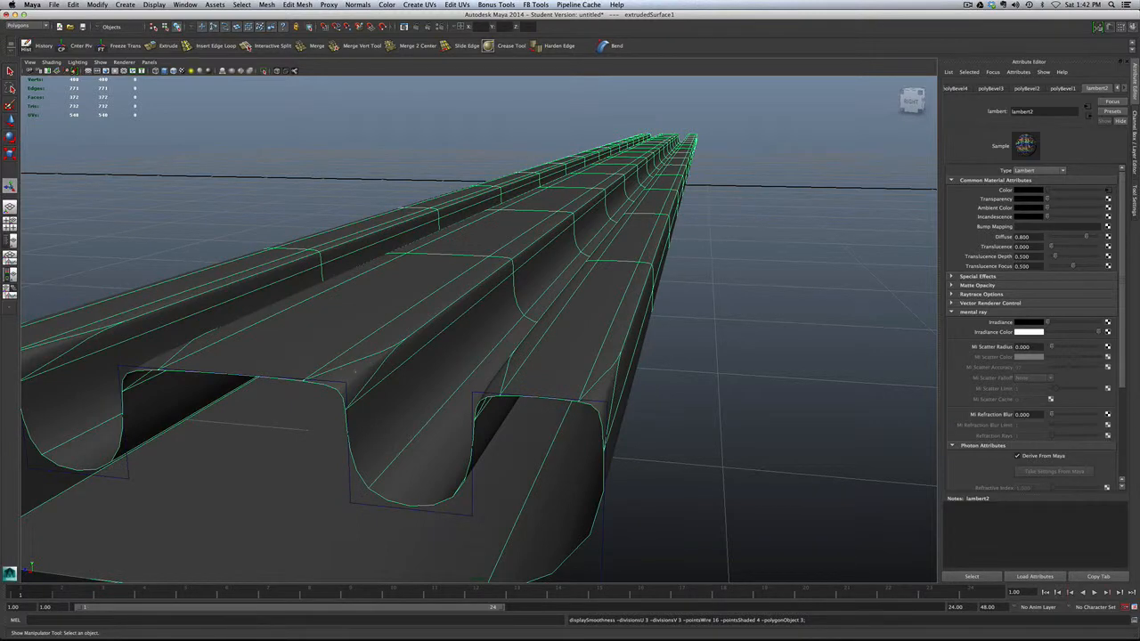
key(1)
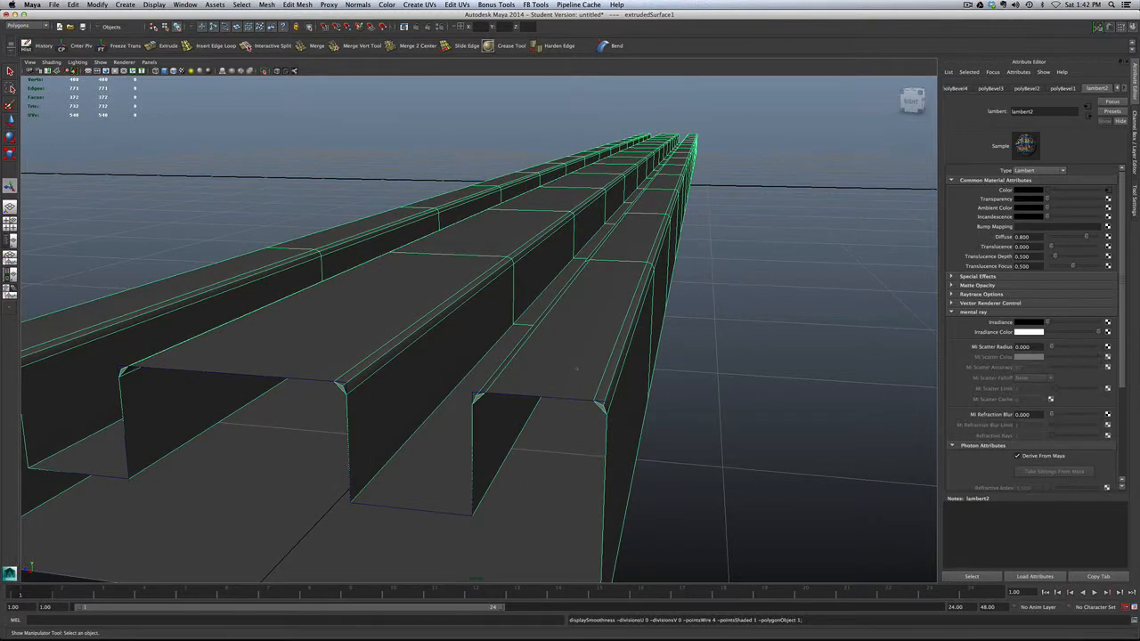
In face mode, delete the near end's small bevel cap faces on one outer ridge and the centre ridge's adjacent corner
mouse_move(576, 368)
right_down()
mouse_move(577, 349)
mouse_move(575, 389)
right_up()
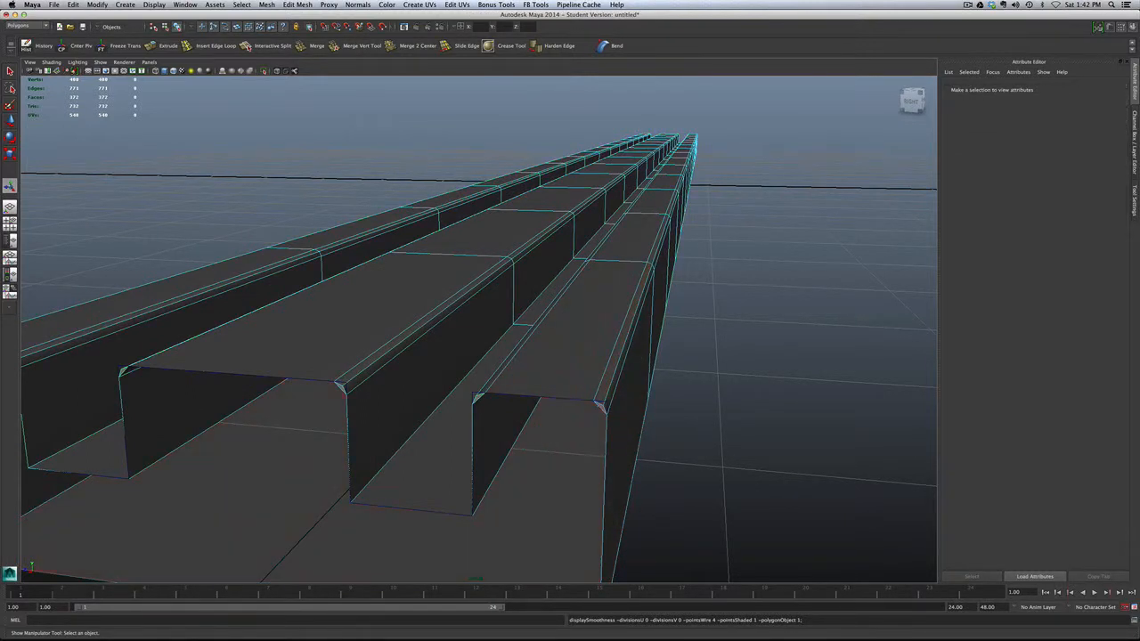
click(628, 432)
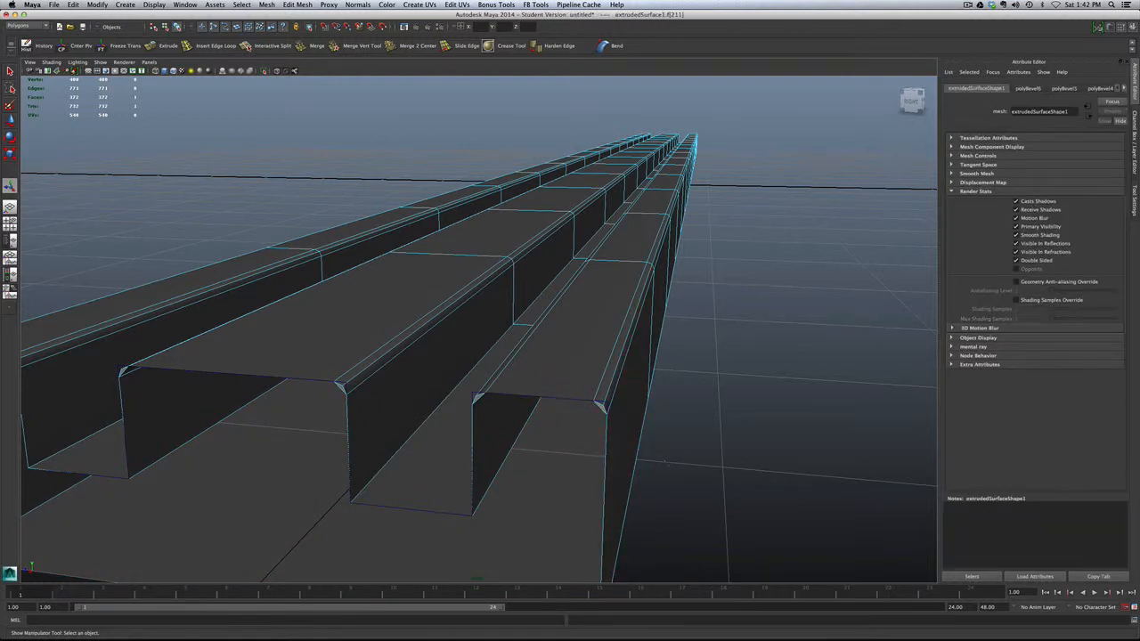
key(Delete)
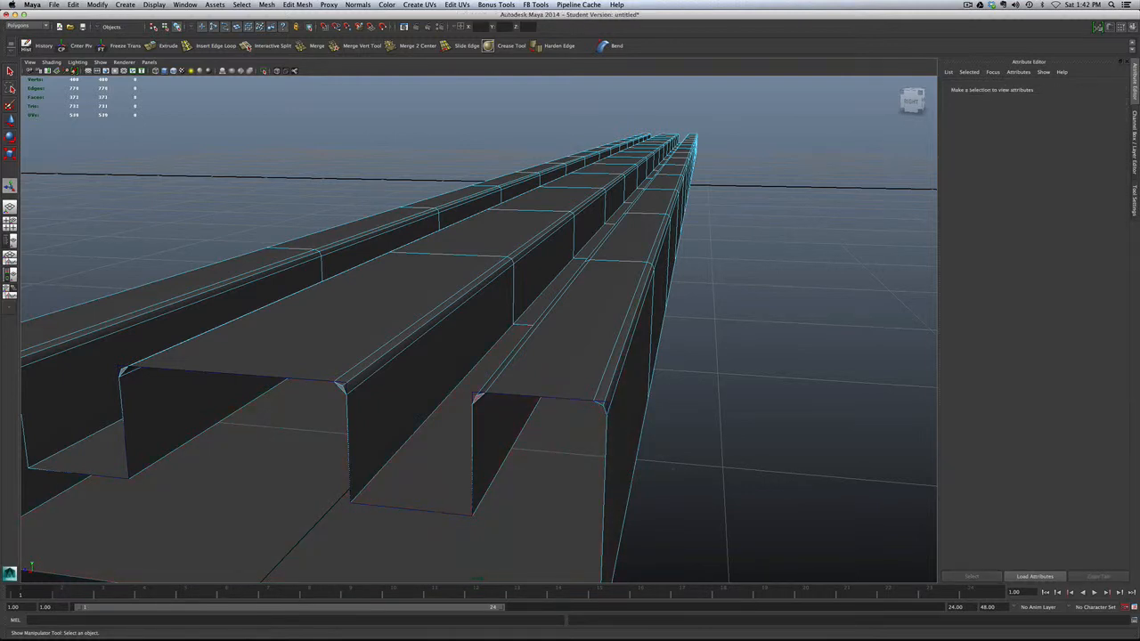
click(478, 398)
key(Delete)
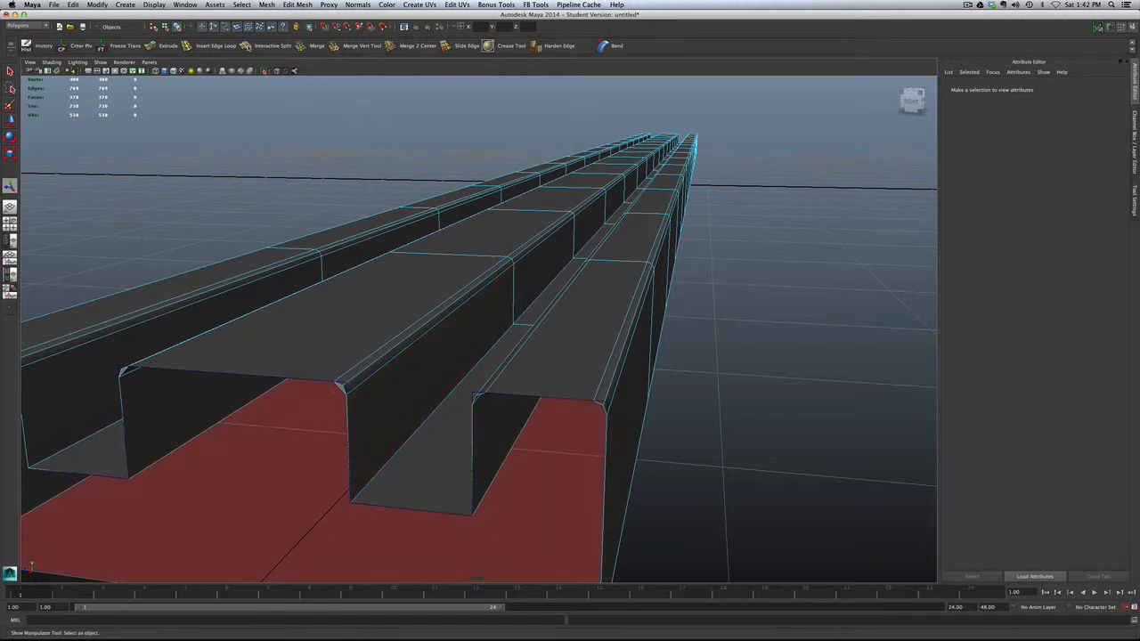
click(341, 388)
key(Delete)
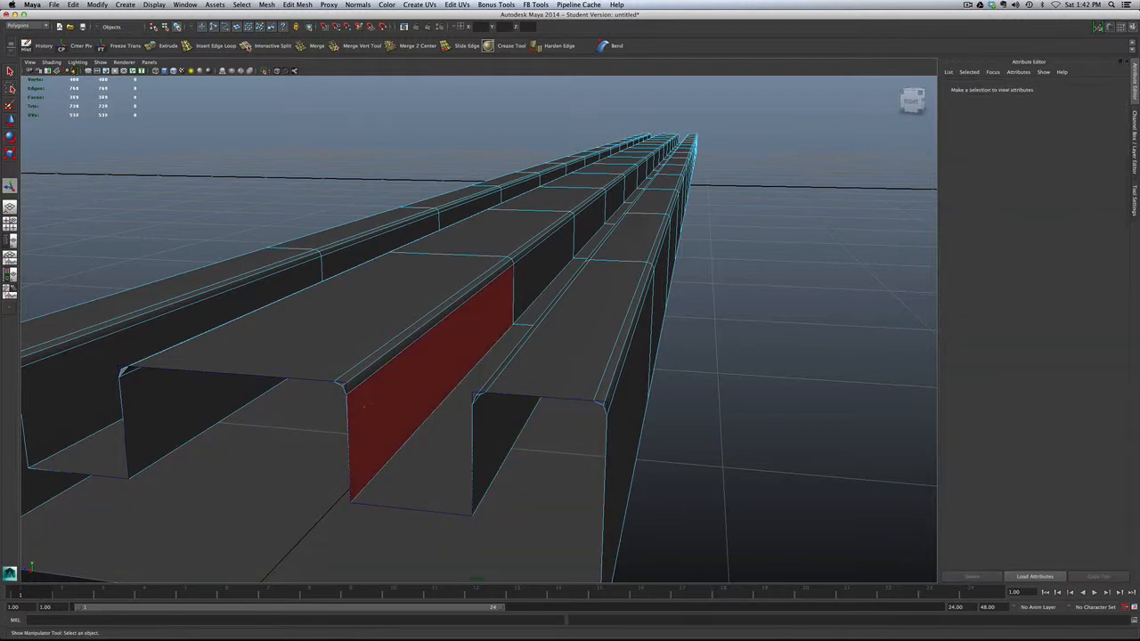
Delete the remaining three bevel cap faces at this end, on the centre ridge's other corner and the opposite outer ridge
alt+drag(342, 388, 365, 407)
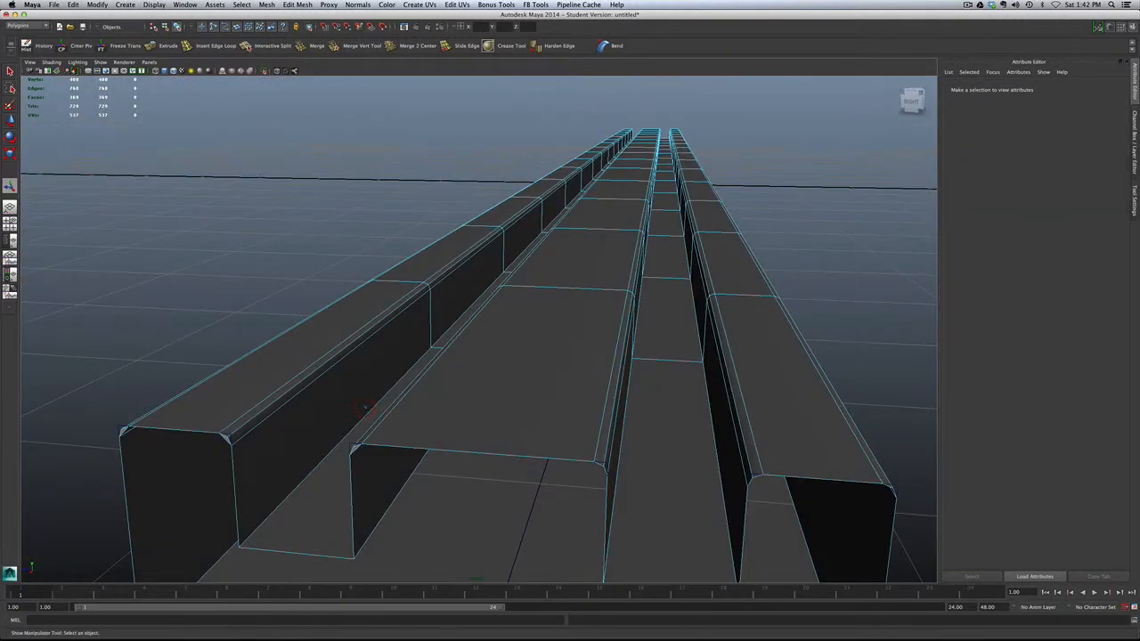
click(355, 450)
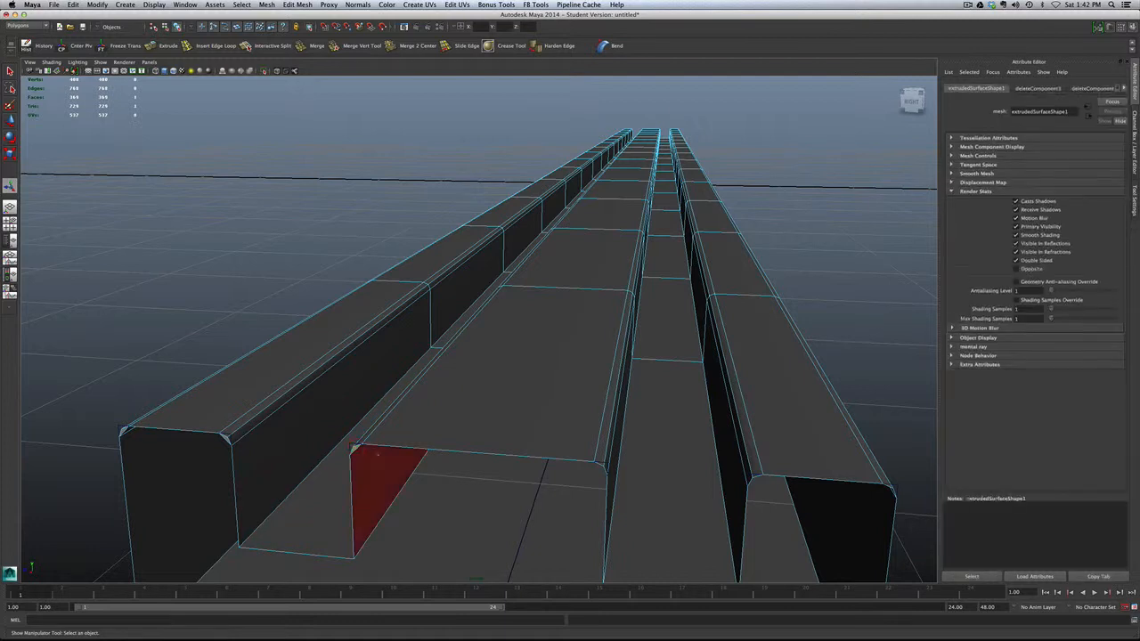
key(Delete)
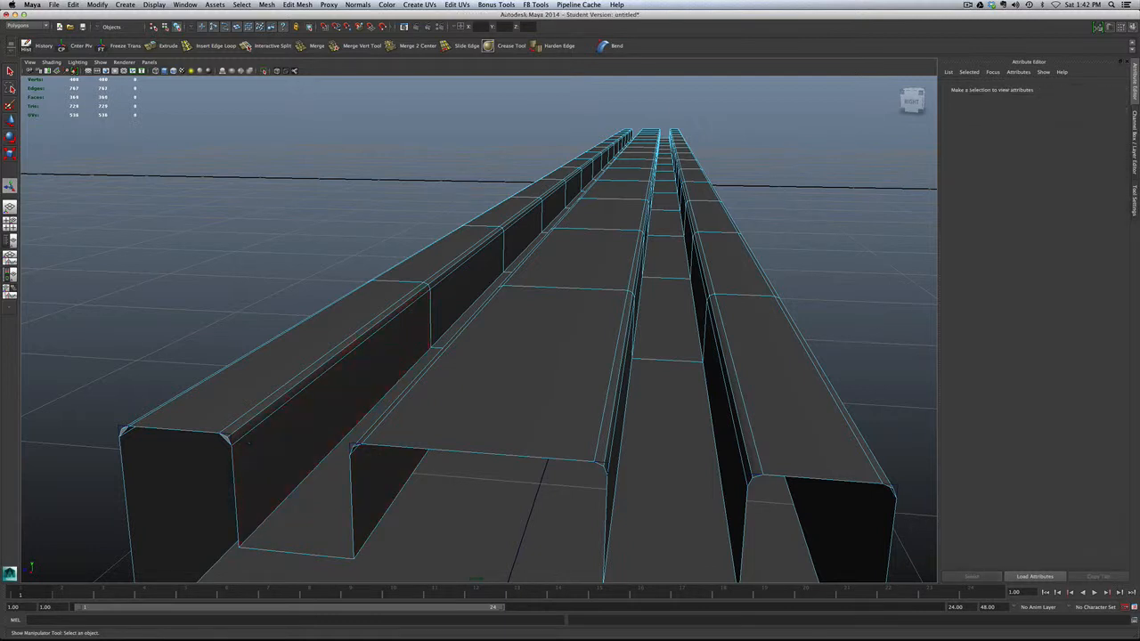
click(240, 472)
key(Delete)
click(124, 431)
key(Delete)
scroll(168, 390, down, 4)
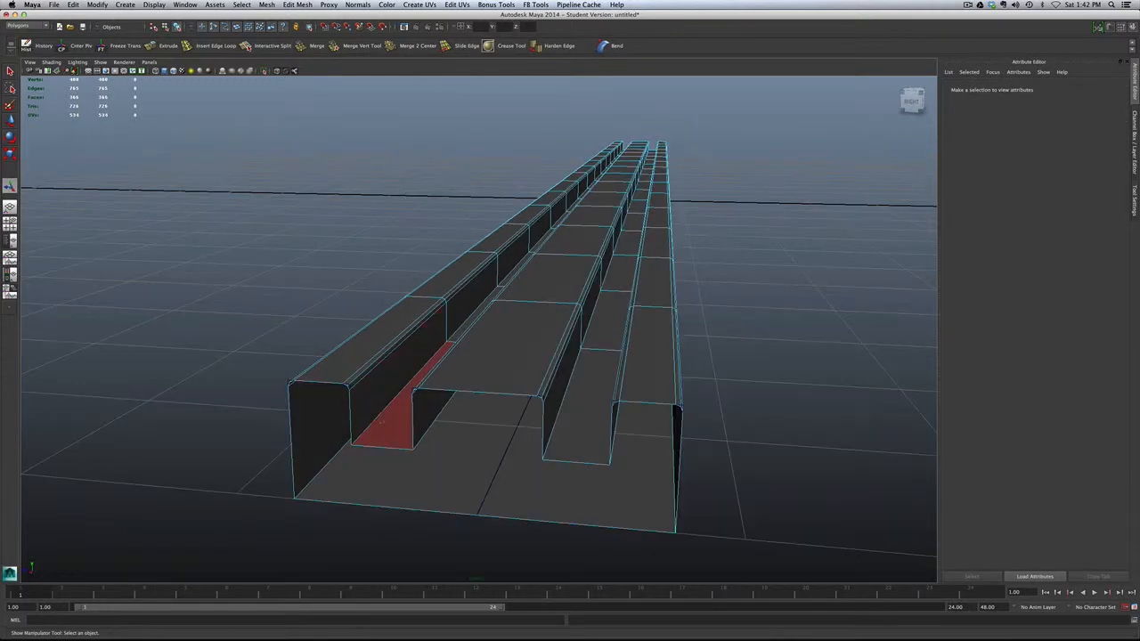
At the rail's other end, delete the four bevel cap faces on one outer ridge and both centre ridge corners
scroll(383, 421, down, 2)
alt+drag(372, 411, 570, 410)
scroll(571, 409, up, 5)
scroll(570, 410, down, 4)
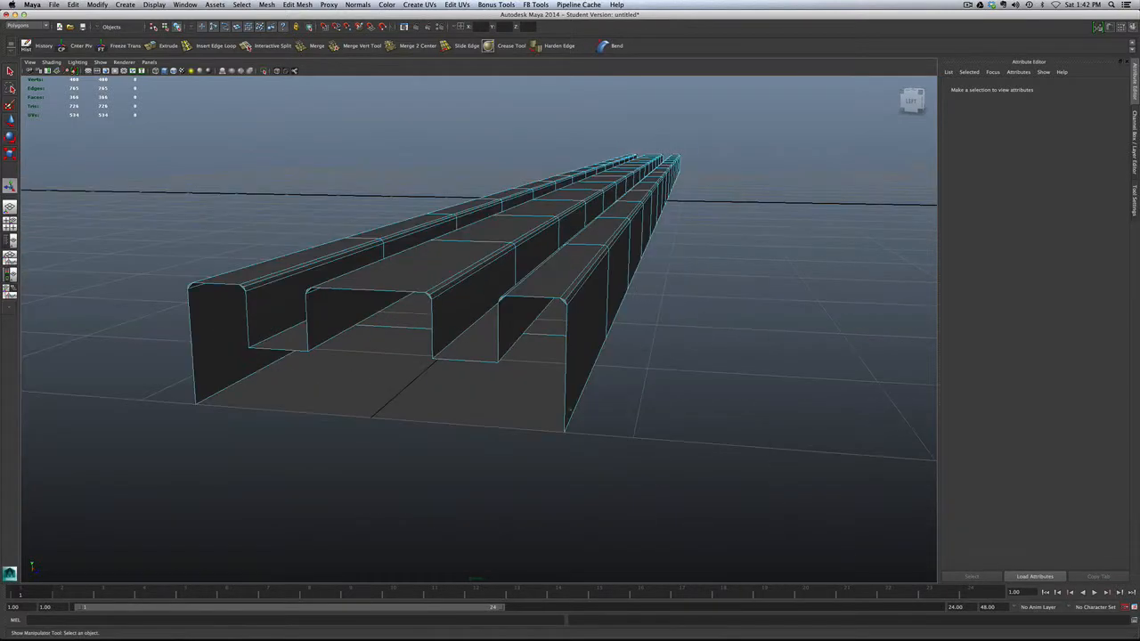
scroll(570, 409, up, 4)
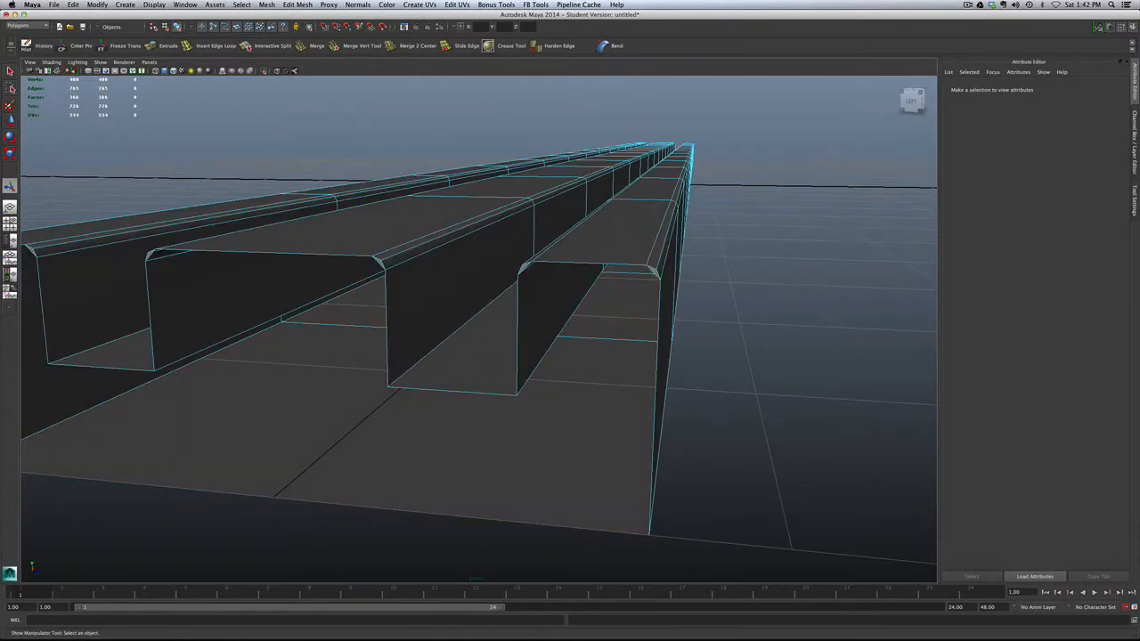
click(652, 271)
key(Delete)
click(525, 267)
key(Delete)
click(380, 261)
key(Delete)
click(153, 254)
key(Delete)
Delete the last two bevel cap faces at the other end, on the remaining outer ridge's corners
mouse_move(179, 302)
alt+mouse_down()
mouse_move(267, 307)
mouse_move(182, 304)
alt+mouse_up()
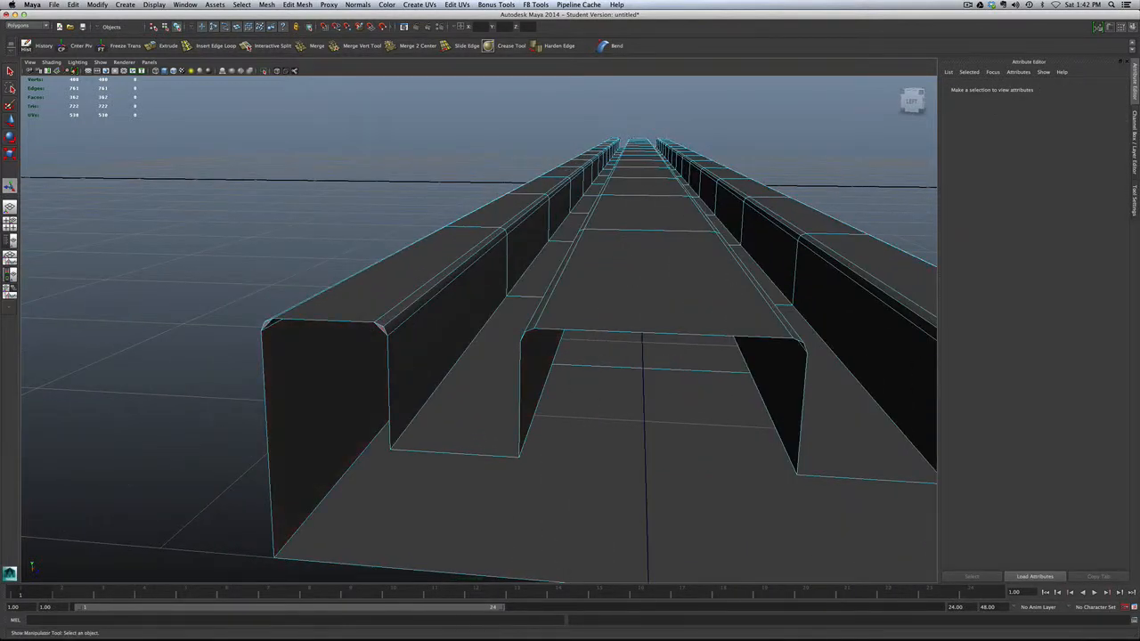
click(381, 328)
key(Delete)
click(268, 323)
key(Delete)
scroll(267, 324, down, 5)
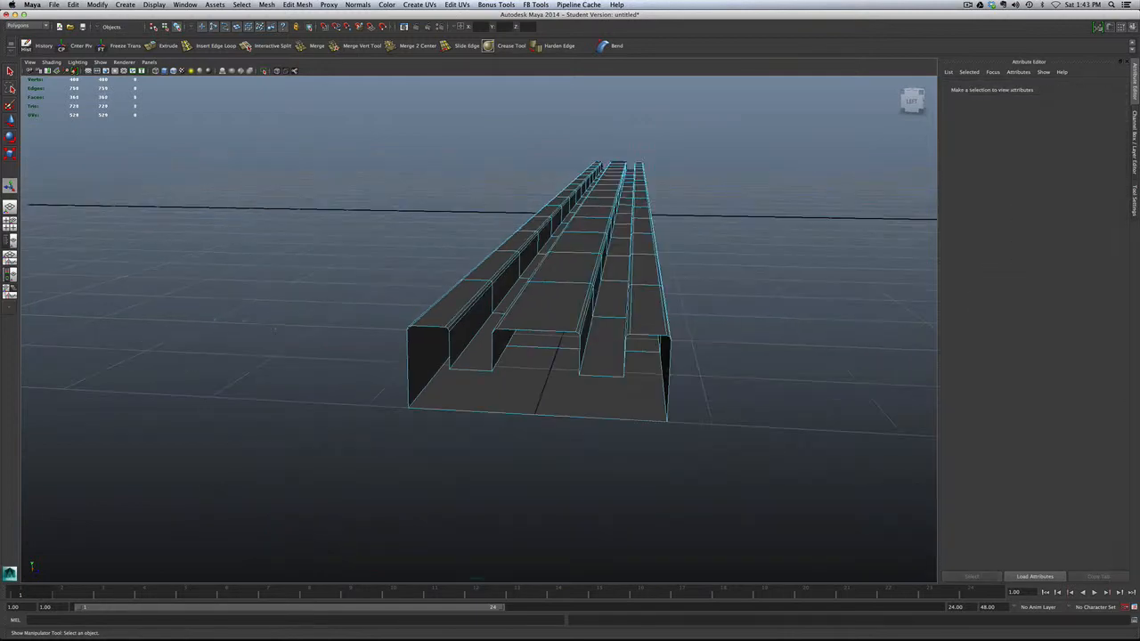
alt+drag(394, 338, 371, 340)
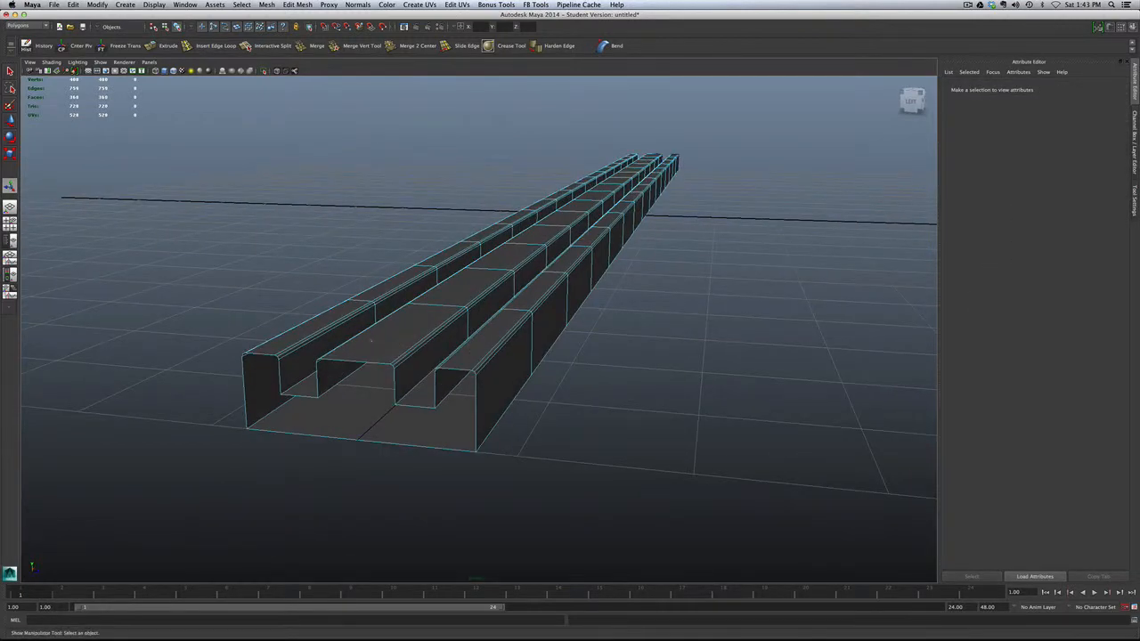
Toggle the smooth mesh preview on the rail and examine how its outer walls join the base at the near end
key(3)
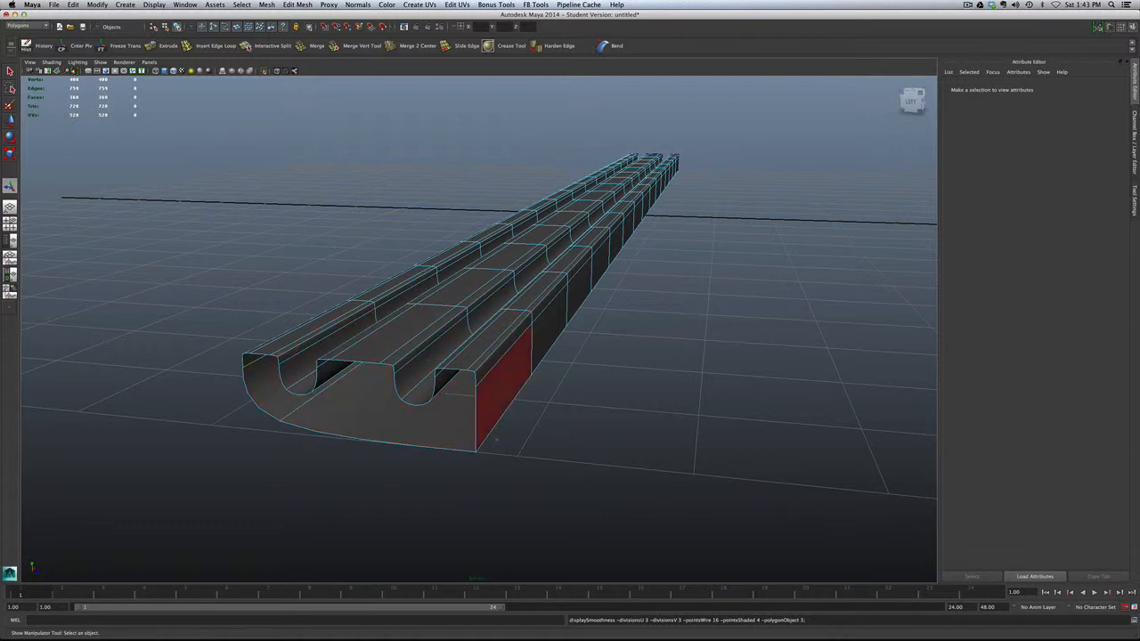
mouse_move(397, 444)
alt+mouse_down()
mouse_move(410, 445)
mouse_move(388, 447)
mouse_move(402, 446)
alt+mouse_up()
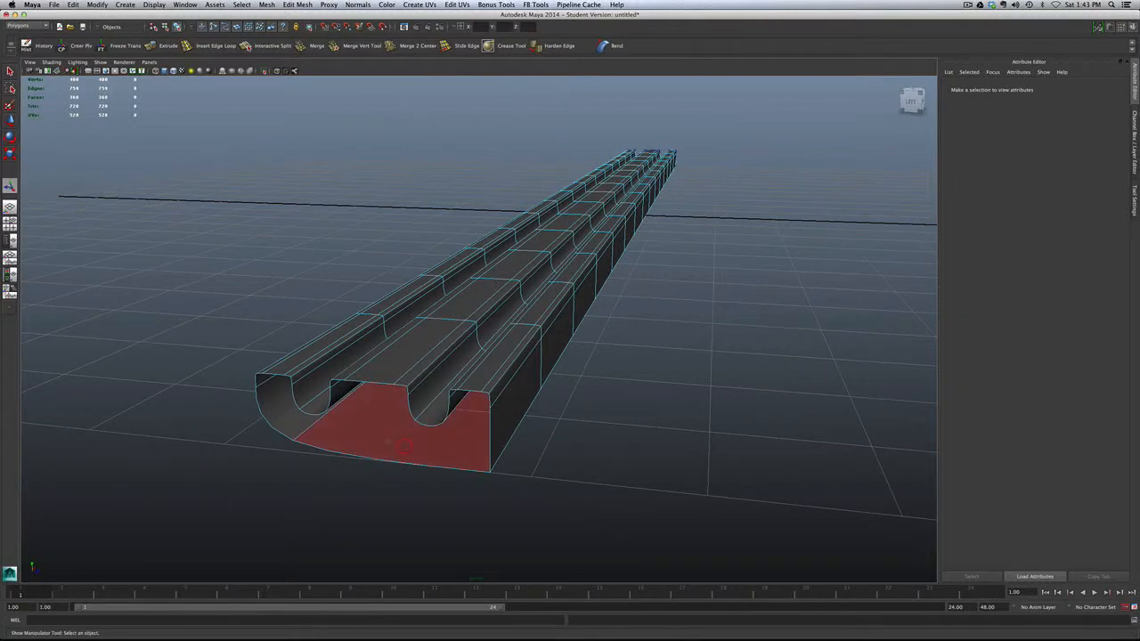
key(1)
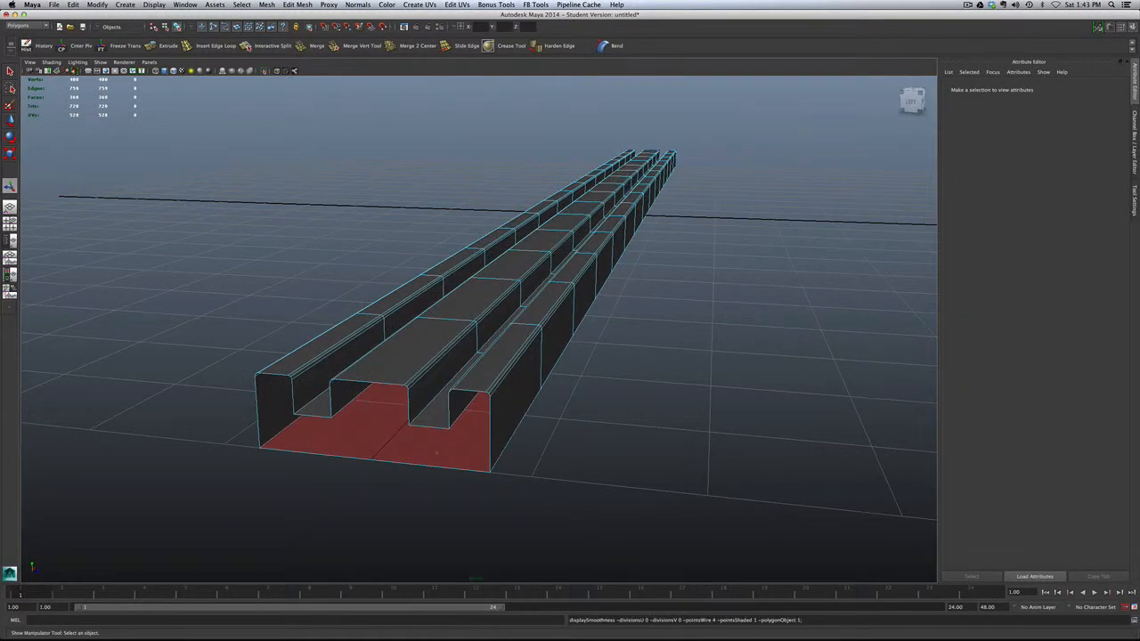
key(3)
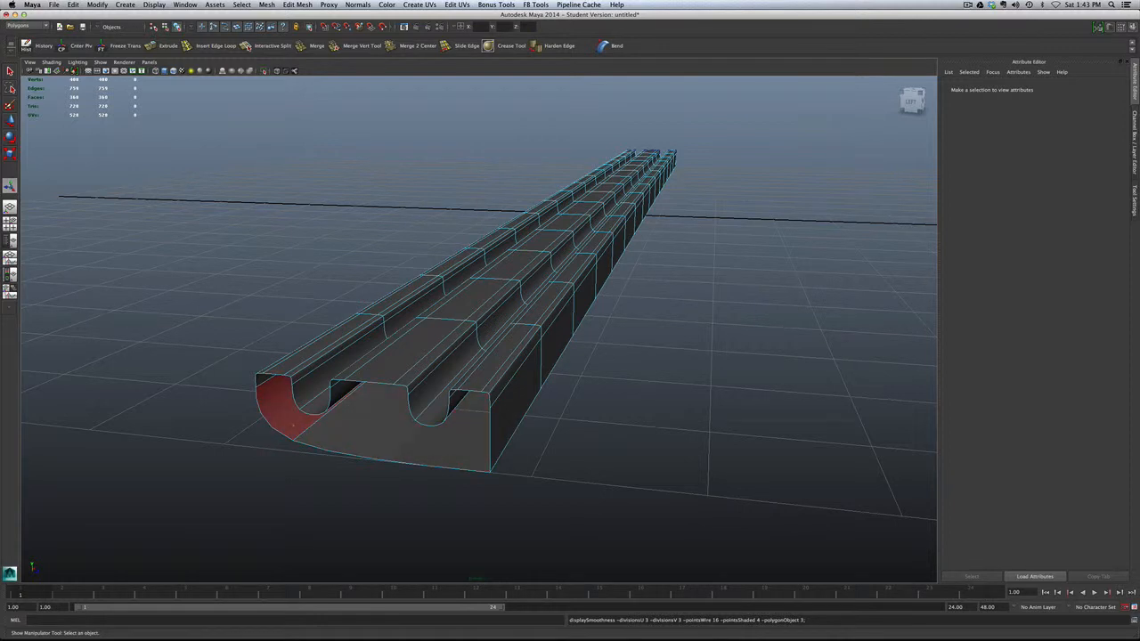
click(411, 439)
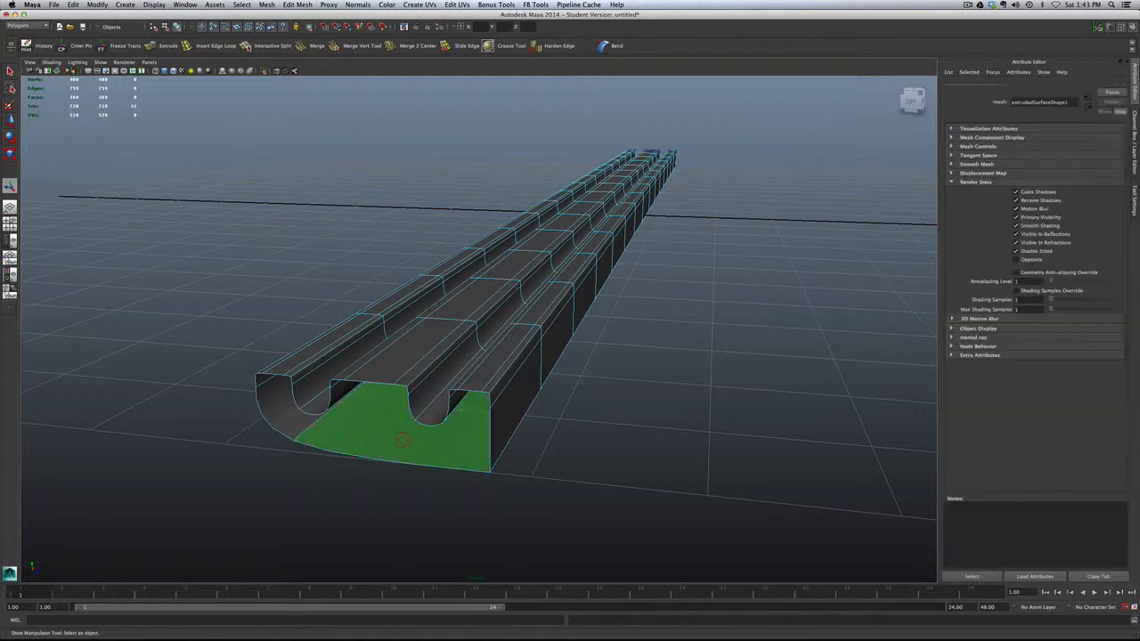
key(1)
In vertex mode, check the near bottom corner for doubled vertices, merge all of the rail's vertices, and return to object selection
right_click(416, 440)
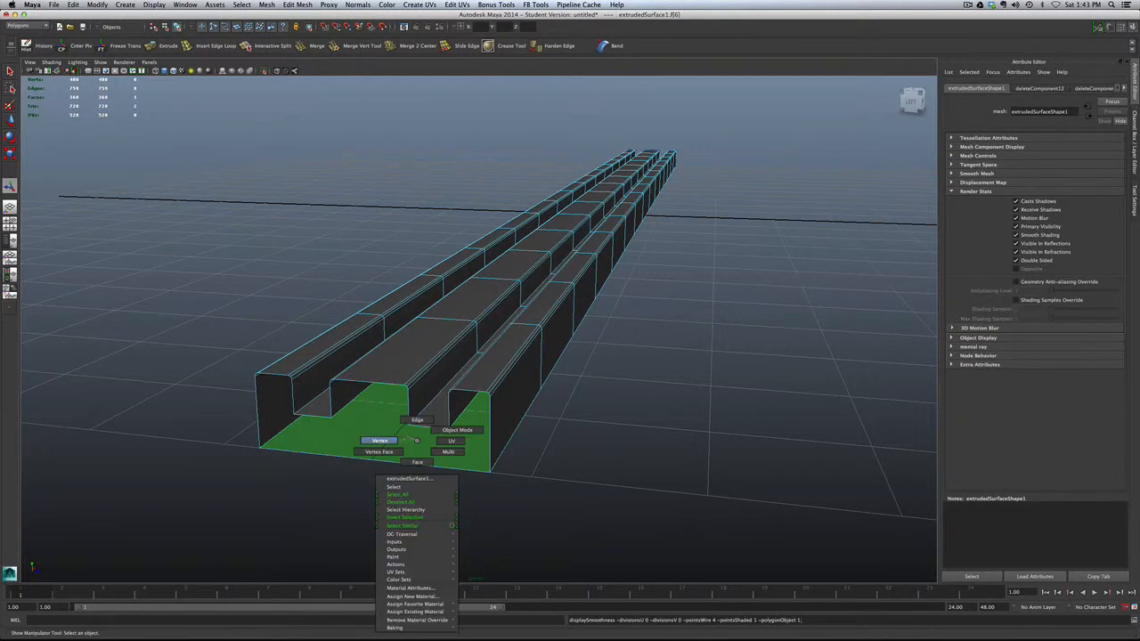
right_drag(403, 439, 379, 439)
click(473, 457)
drag(473, 456, 502, 490)
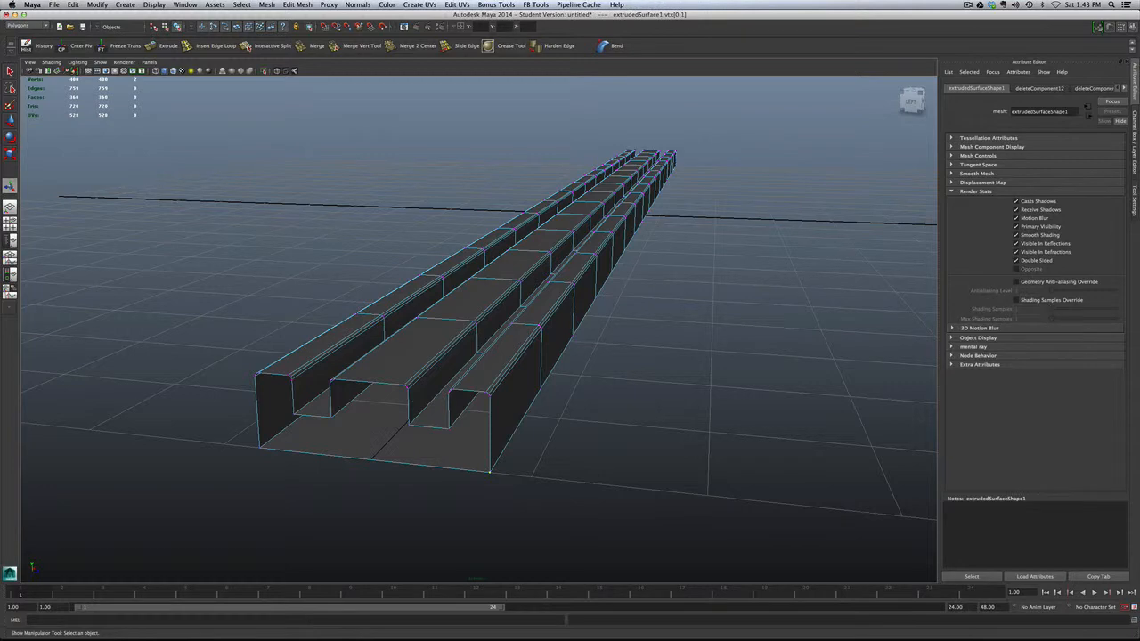
mouse_move(276, 336)
alt+mouse_down()
mouse_move(286, 320)
mouse_move(294, 336)
alt+mouse_up()
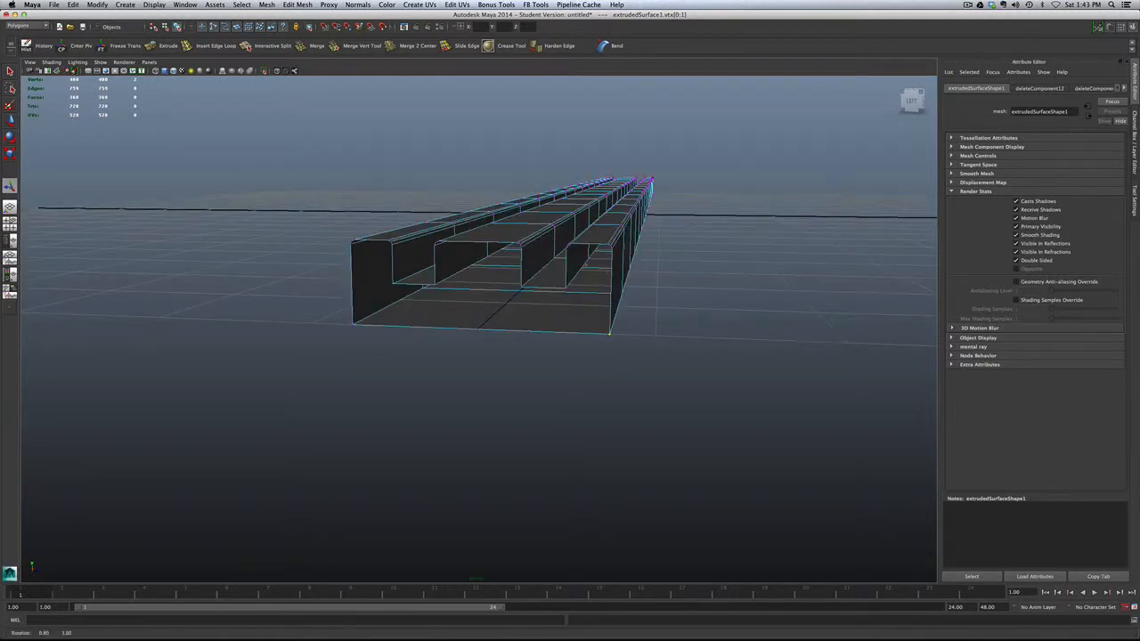
drag(574, 244, 271, 388)
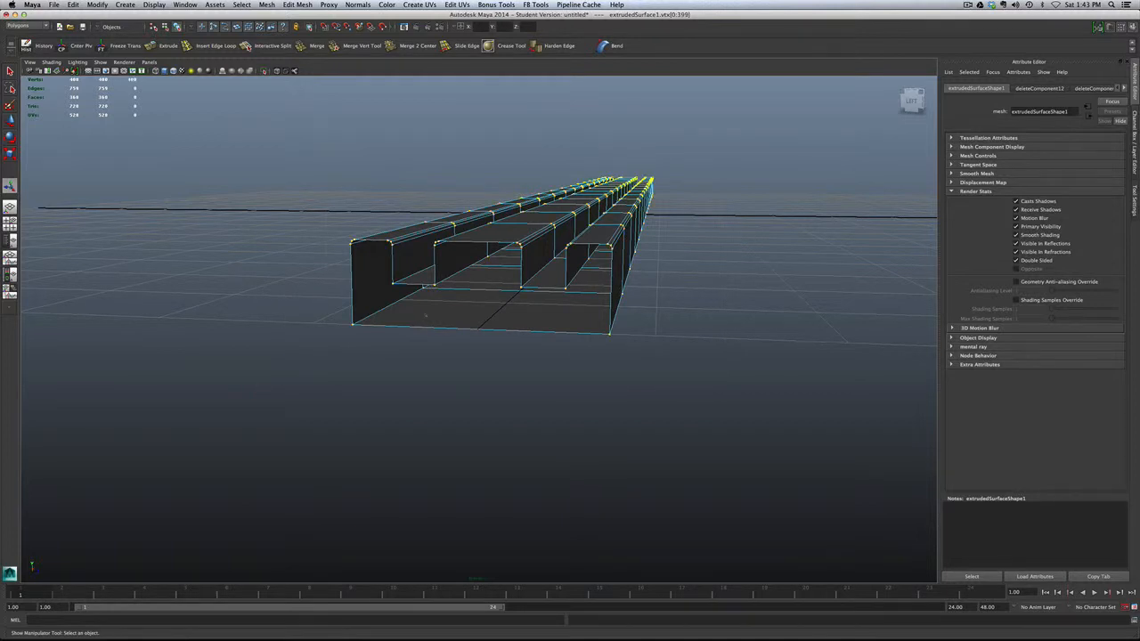
shift+right_drag(426, 315, 427, 295)
click(482, 324)
click(485, 322)
click(489, 318)
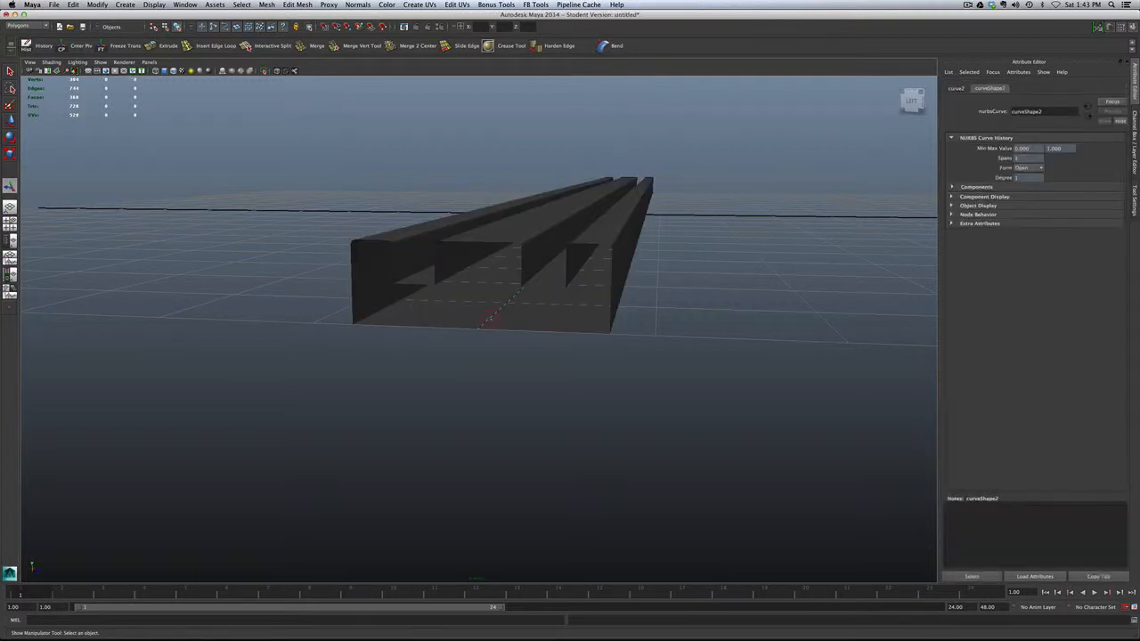
Select the merged rail and briefly preview it smoothed to check both bottom outer corners
click(510, 313)
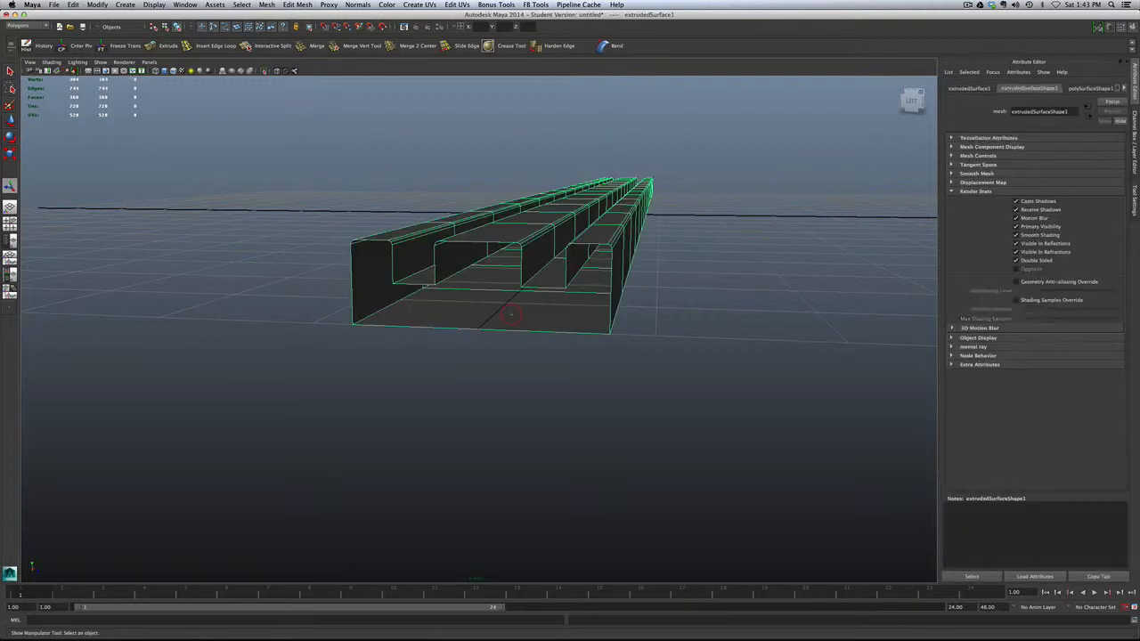
key(3)
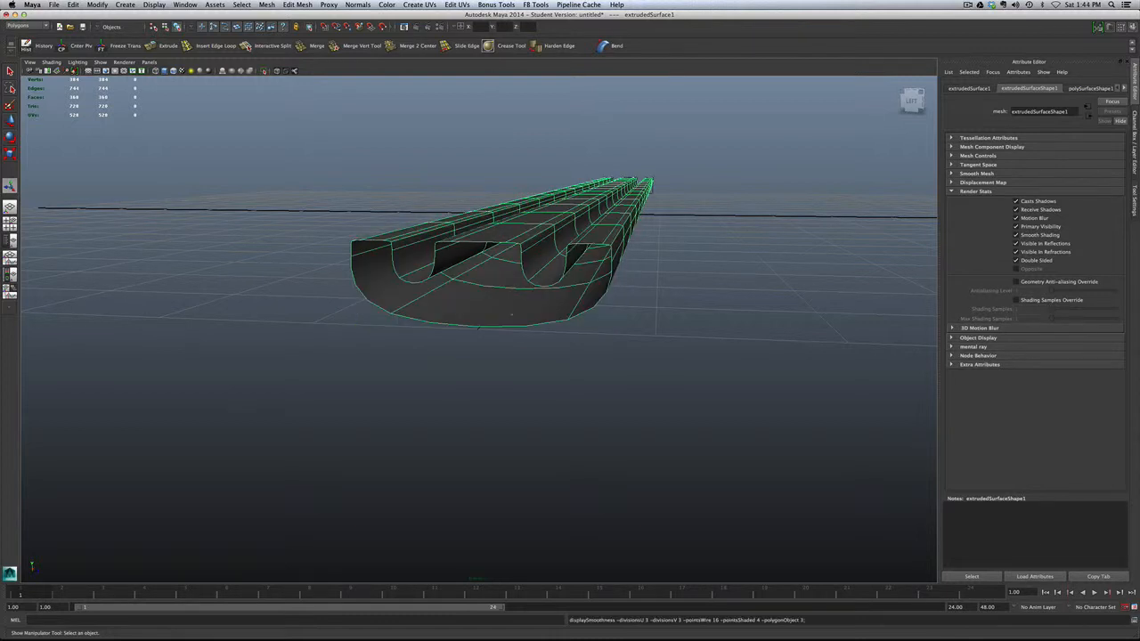
key(1)
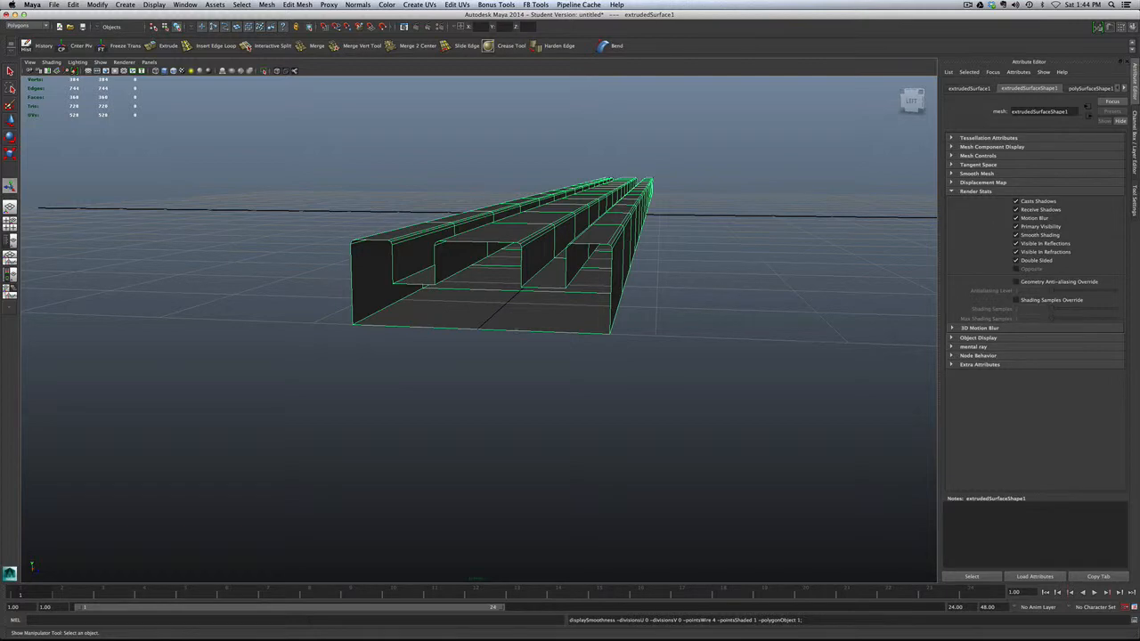
Insert edge loops tight to one bottom outer corner of the rail, on the side wall and on the base
alt+drag(510, 313, 510, 339)
scroll(510, 339, up, 4)
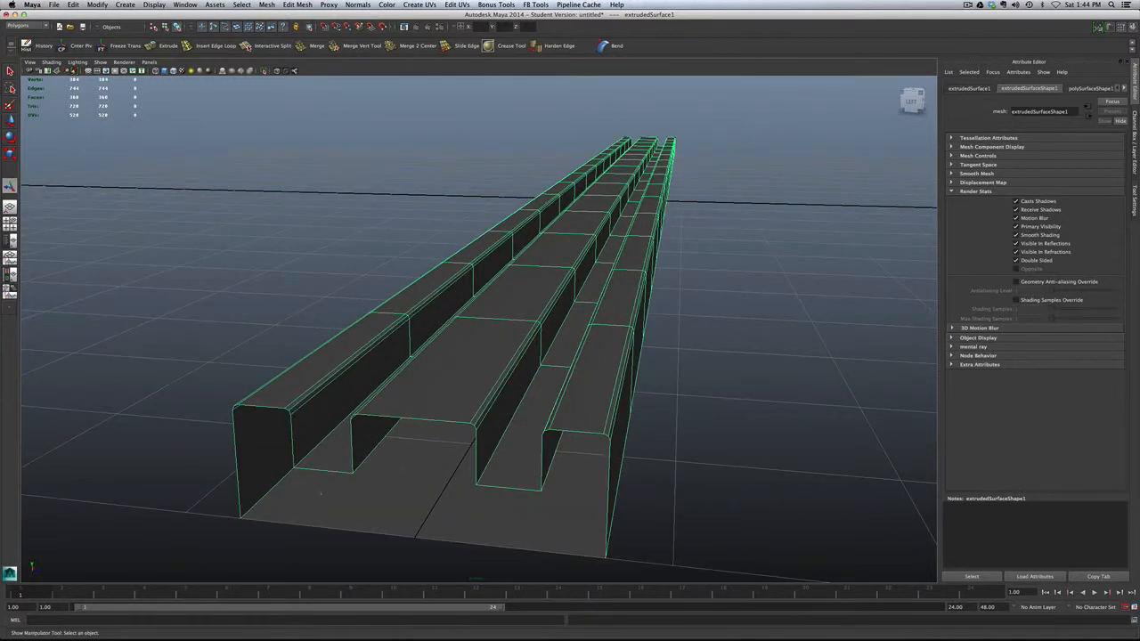
mouse_move(321, 493)
alt+mouse_down()
mouse_move(351, 501)
mouse_move(338, 503)
alt+mouse_up()
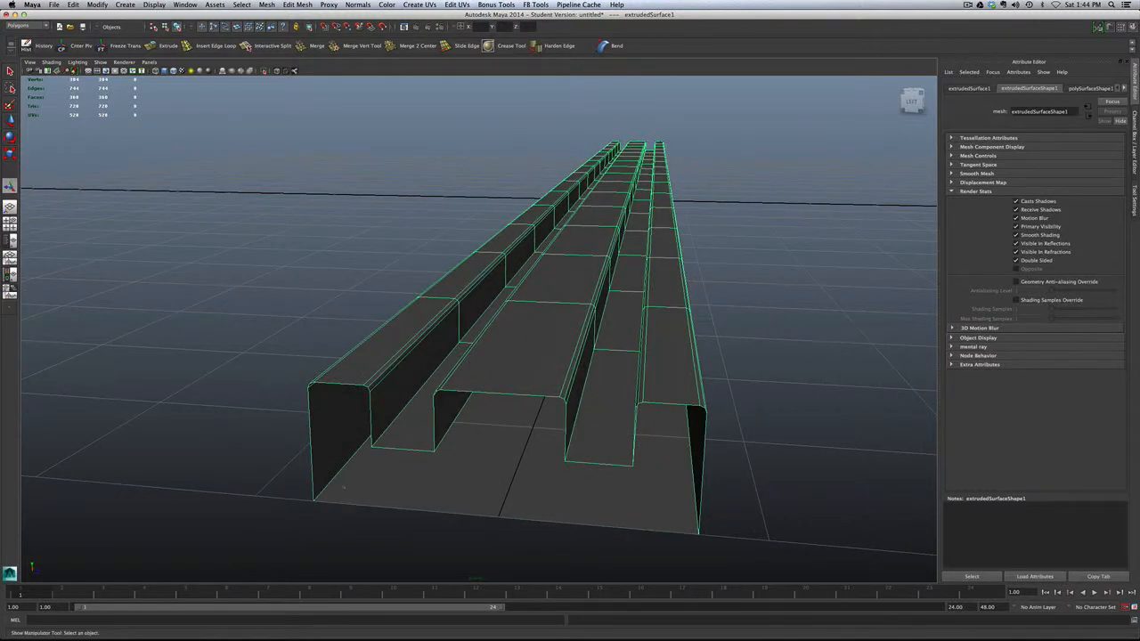
shift+right_drag(343, 485, 300, 488)
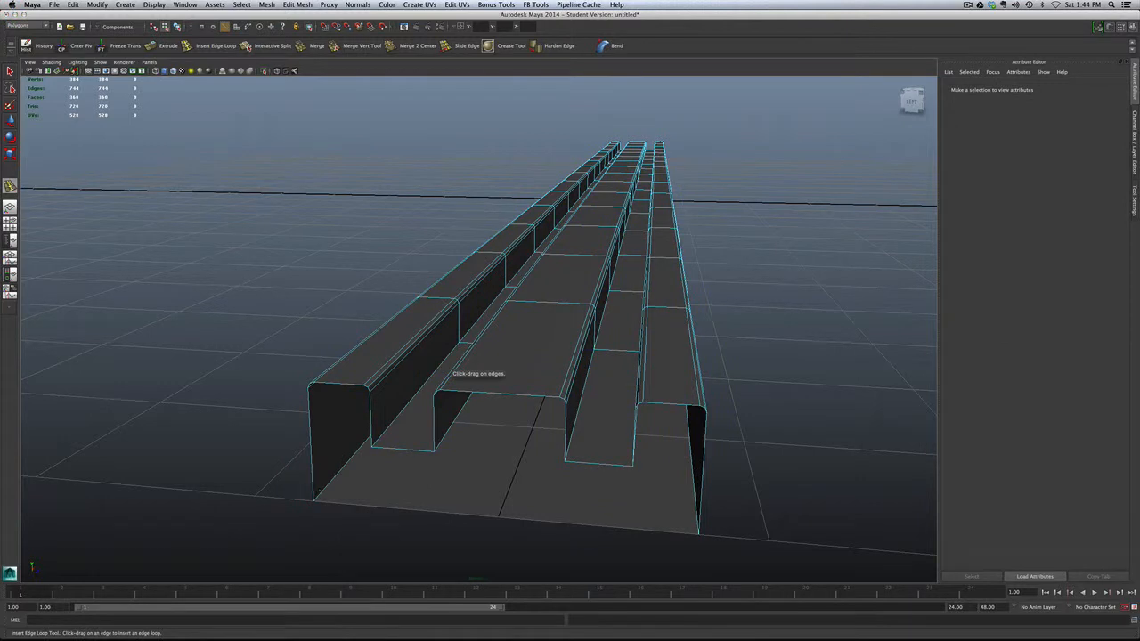
drag(313, 492, 313, 499)
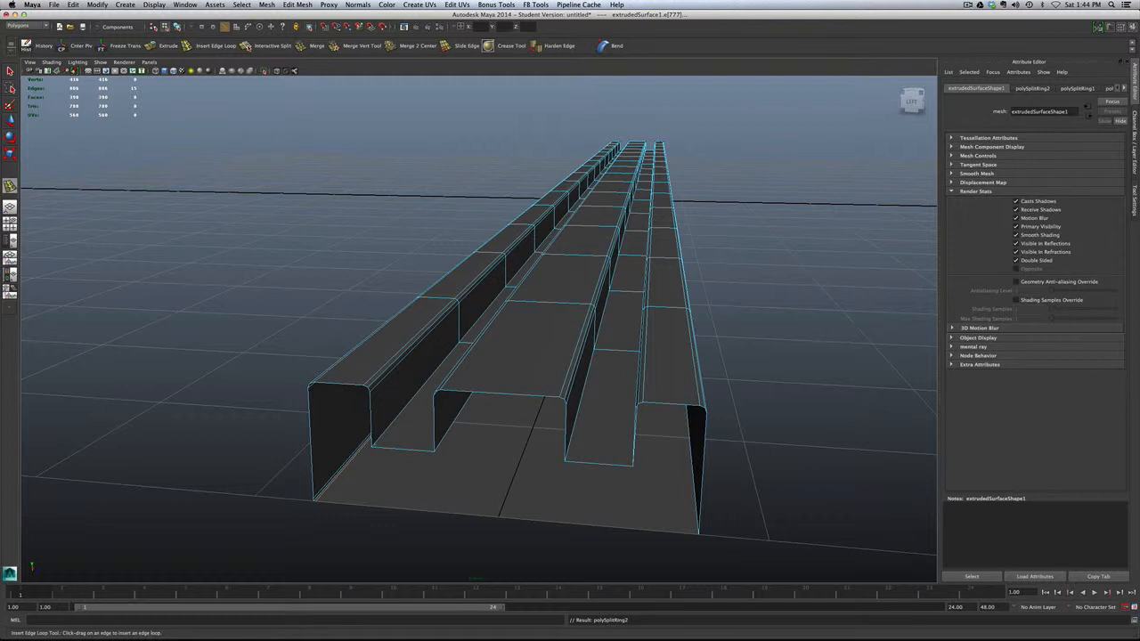
Insert edge loops on the wall and floor beside both bottom corners of the first groove and the second groove's centre-ridge corner
alt+drag(388, 442, 365, 442)
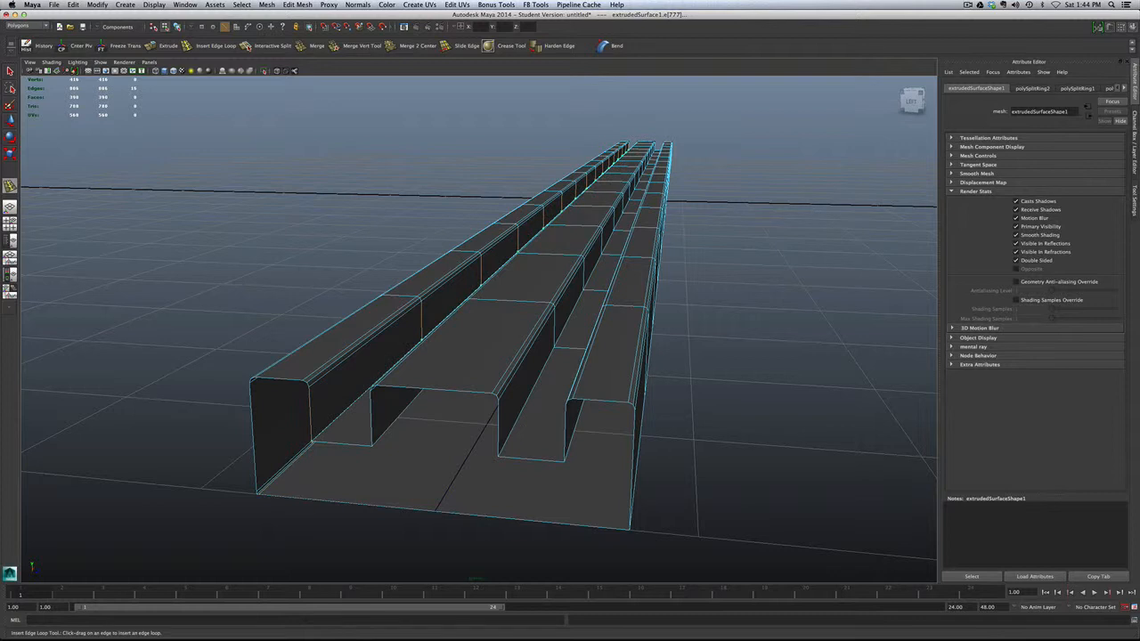
drag(312, 434, 310, 443)
click(313, 441)
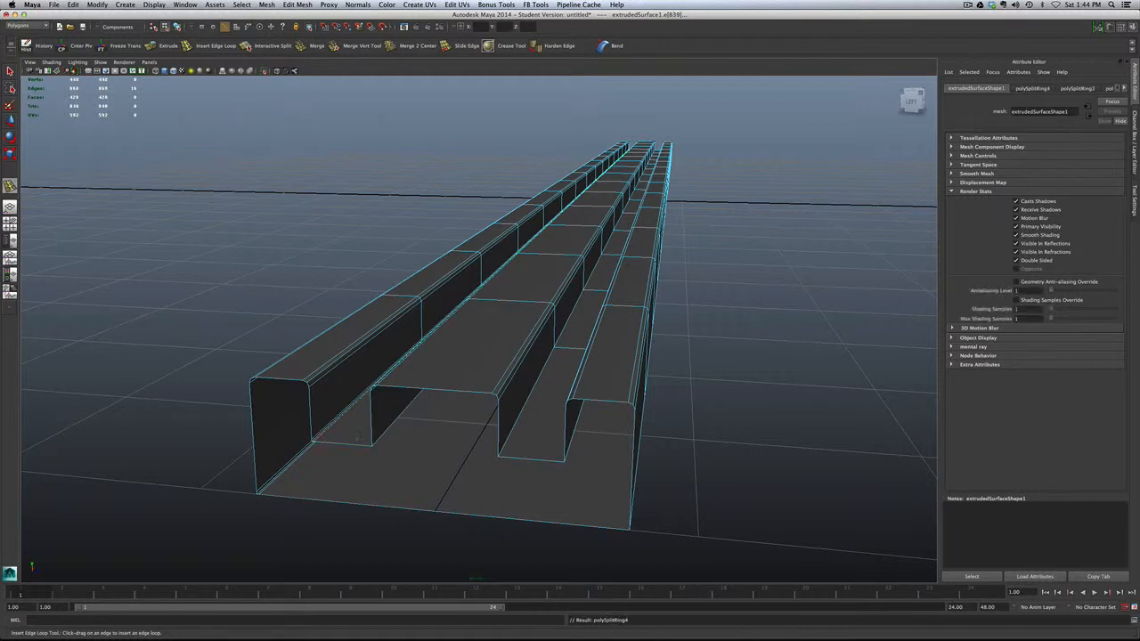
drag(373, 444, 372, 445)
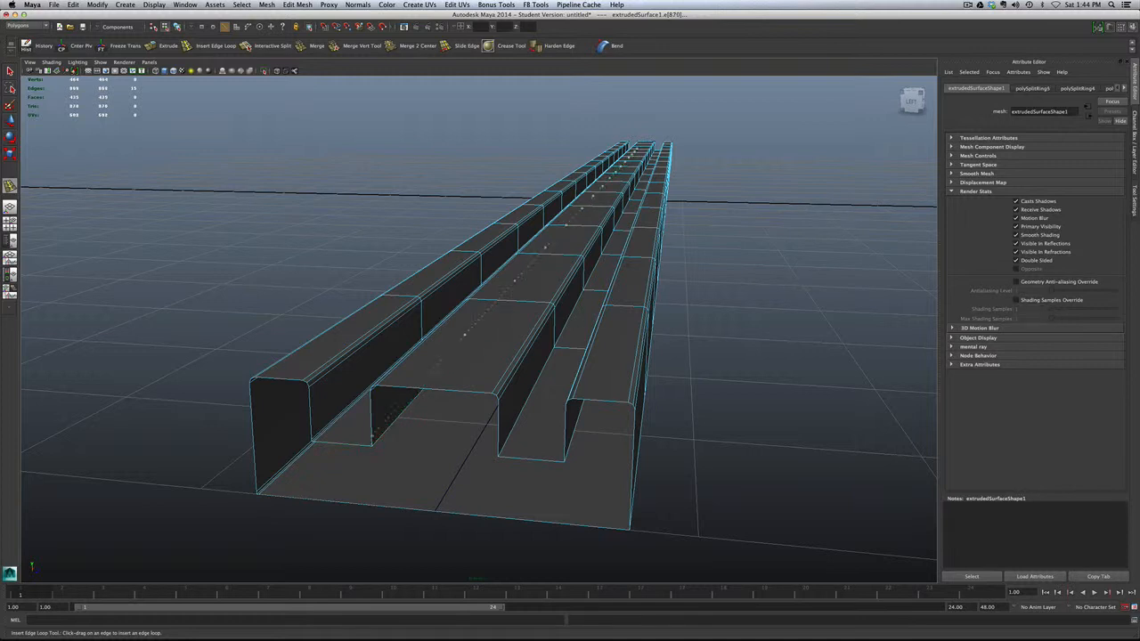
drag(373, 444, 373, 444)
drag(527, 395, 527, 395)
drag(498, 457, 532, 458)
Insert supporting edge loops at the opposite bottom outer corner and the last groove-floor corner, on both sides of each, and leave the tool
alt+drag(565, 525, 588, 522)
alt+middle_drag(588, 521, 365, 529)
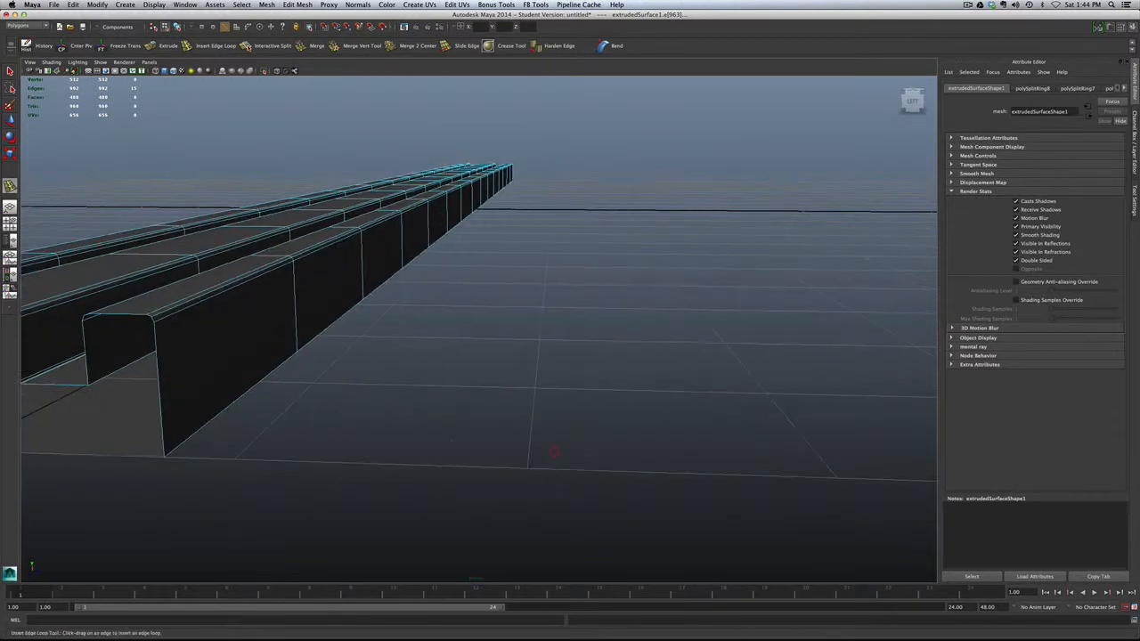
alt+drag(374, 445, 461, 440)
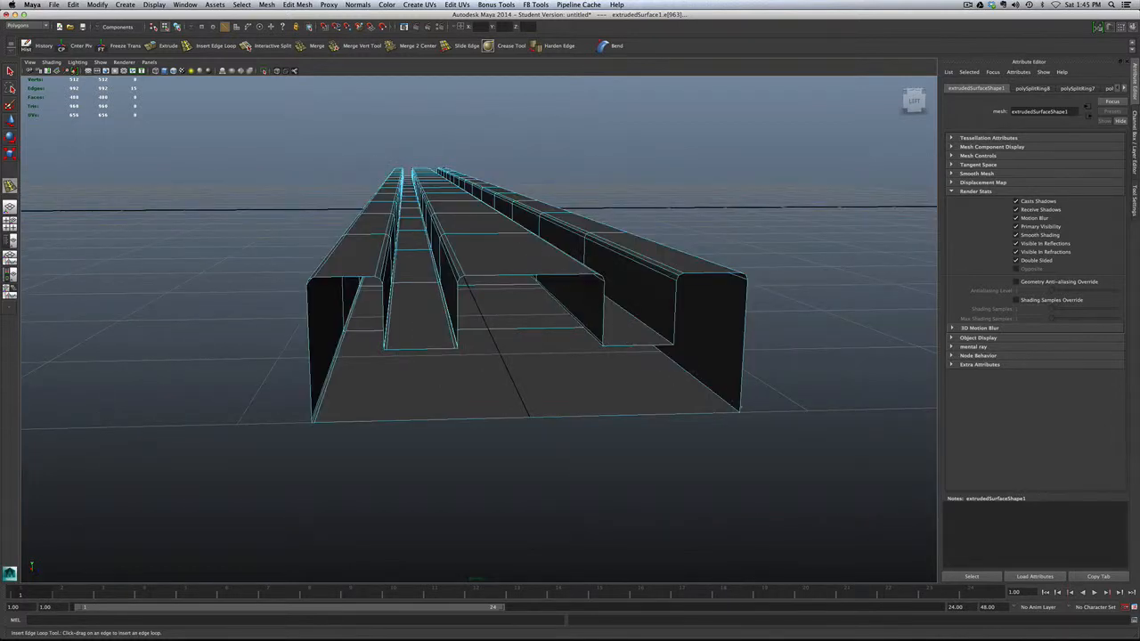
drag(741, 408, 739, 412)
drag(738, 412, 730, 410)
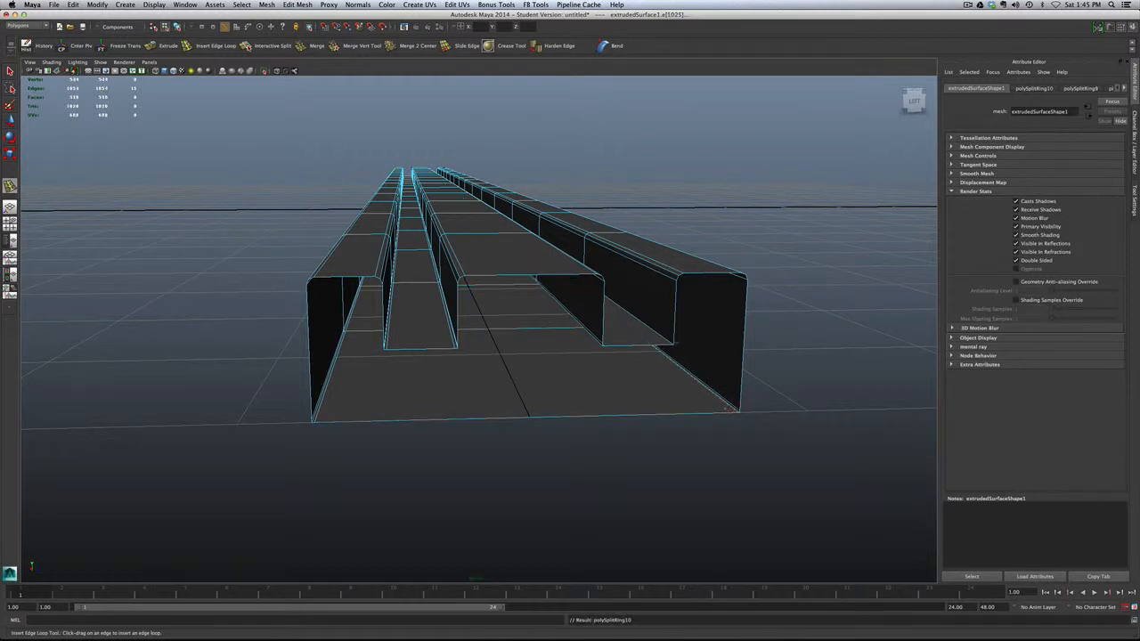
drag(674, 339, 672, 344)
key(q)
Return to object mode, turn on the rail's smooth mesh preview, and inspect the rounded shape deselected
scroll(589, 375, down, 2)
scroll(588, 376, down, 2)
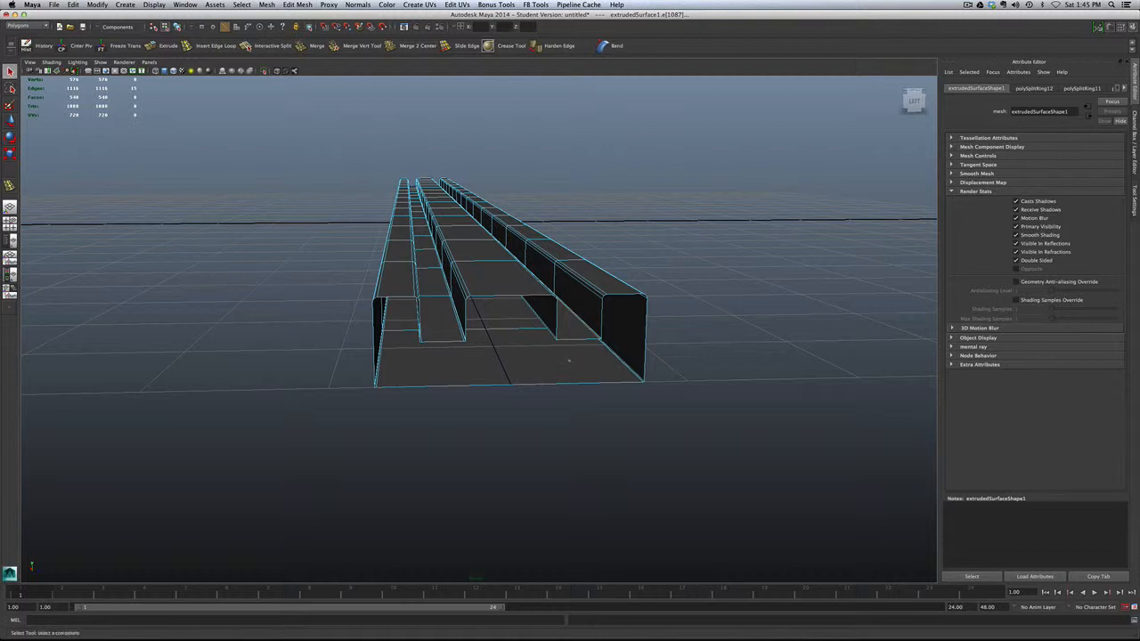
right_drag(570, 361, 577, 313)
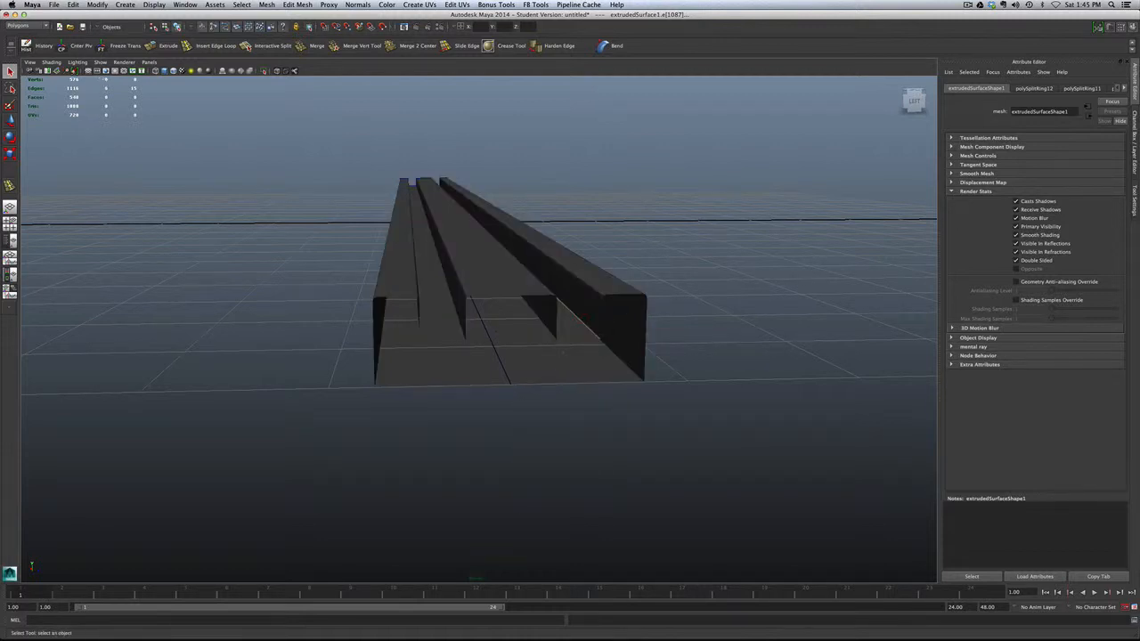
alt+drag(585, 316, 516, 356)
scroll(516, 356, down, 3)
alt+middle_drag(516, 360, 666, 336)
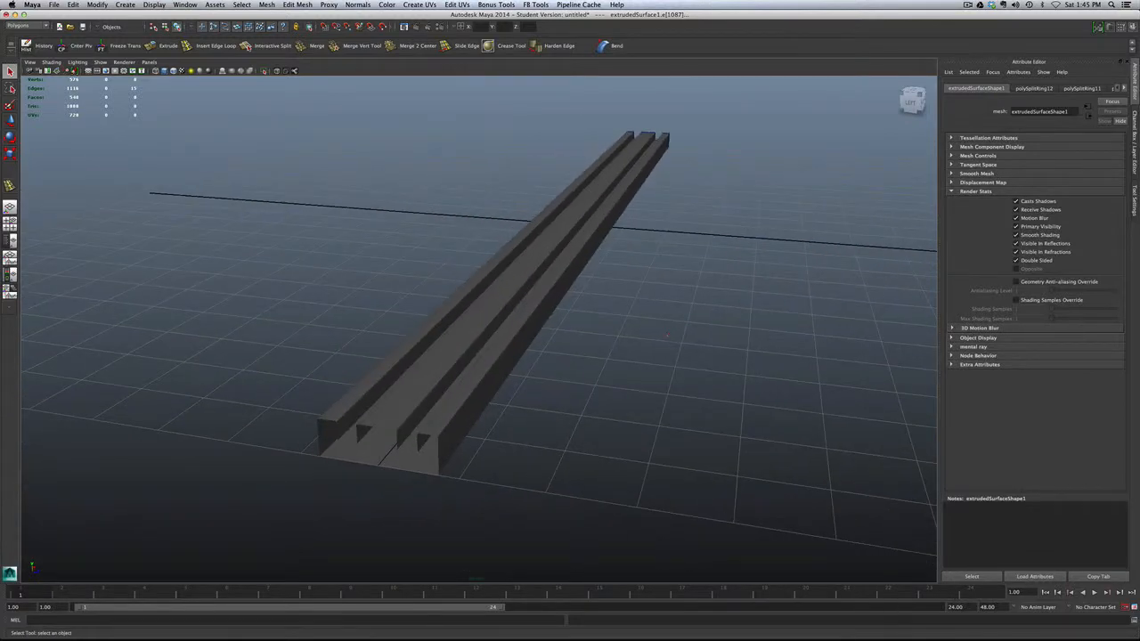
alt+drag(666, 336, 621, 365)
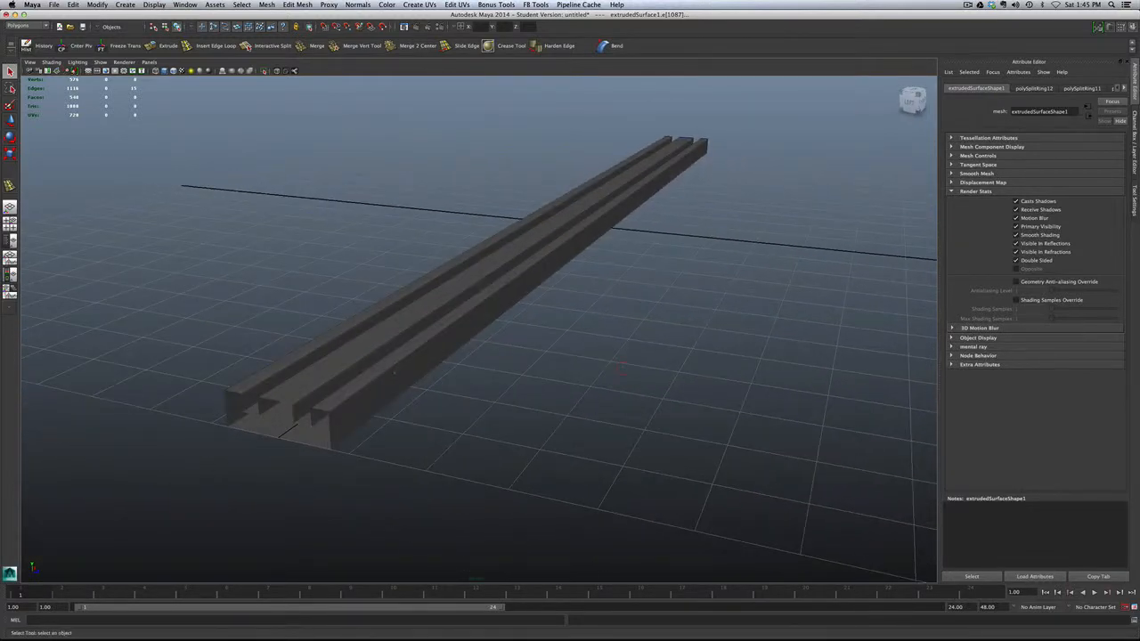
click(394, 372)
key(3)
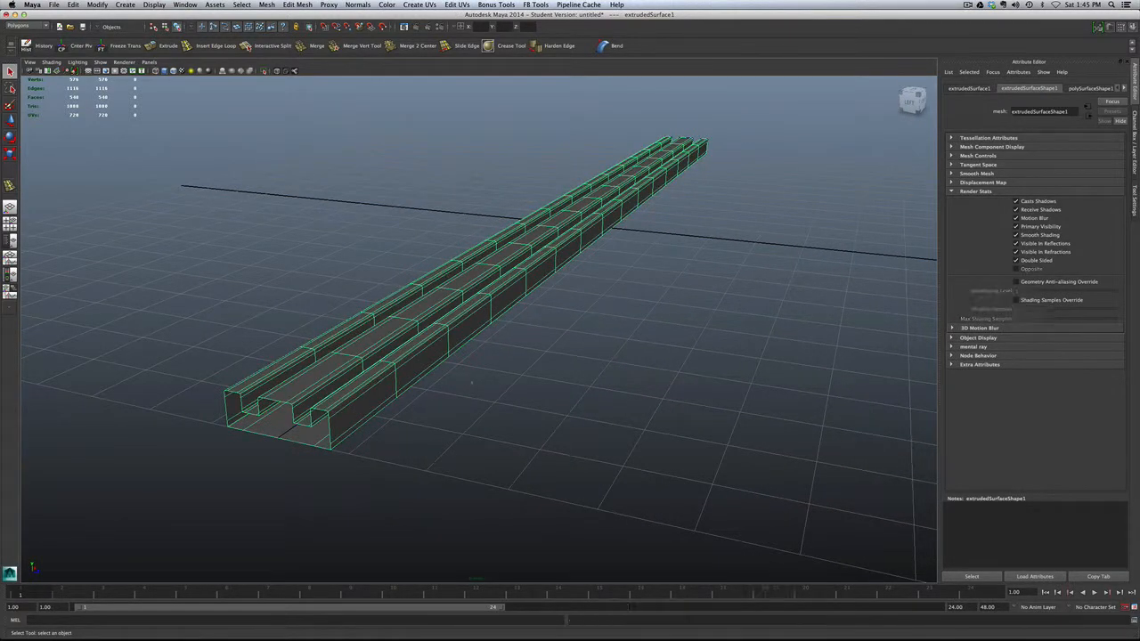
click(484, 385)
alt+drag(438, 385, 517, 445)
alt+drag(635, 423, 527, 378)
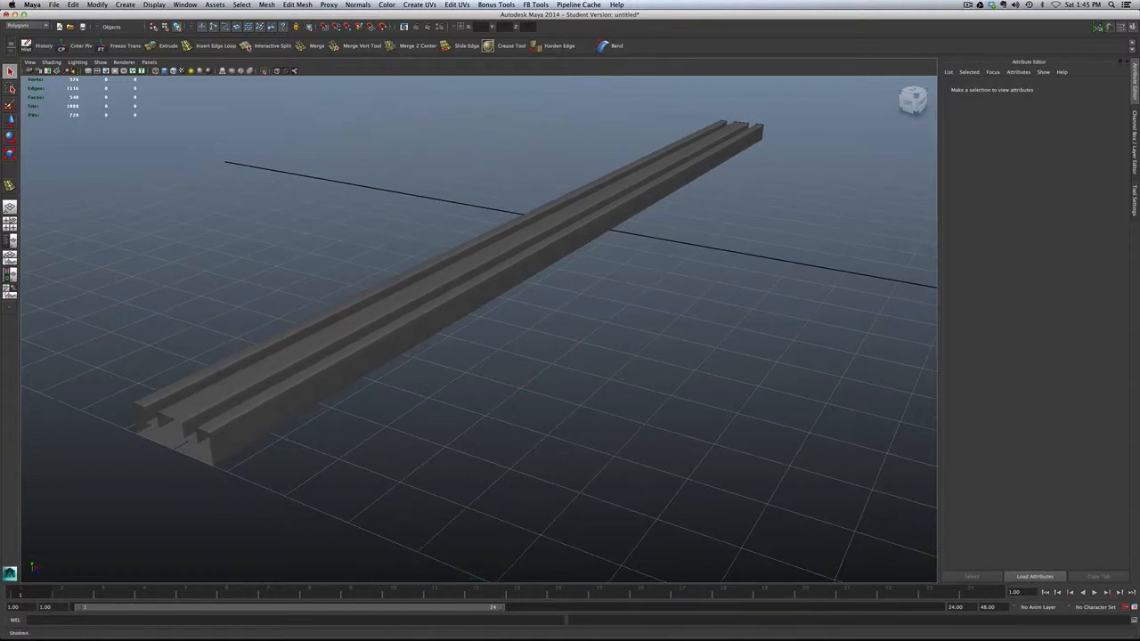
Show textures in the viewport and examine the checker pattern along the whole smoothed rail
click(182, 70)
alt+drag(338, 268, 504, 277)
alt+drag(365, 330, 445, 298)
scroll(446, 298, down, 5)
scroll(446, 298, up, 3)
scroll(478, 329, down, 1)
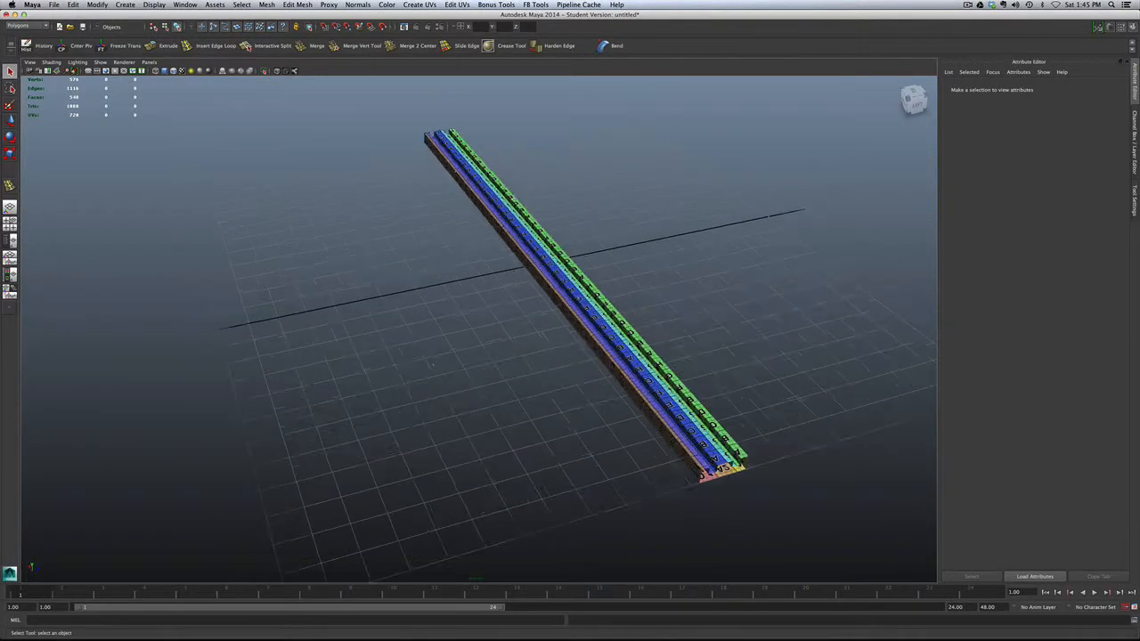
alt+drag(302, 392, 356, 371)
alt+drag(374, 276, 365, 272)
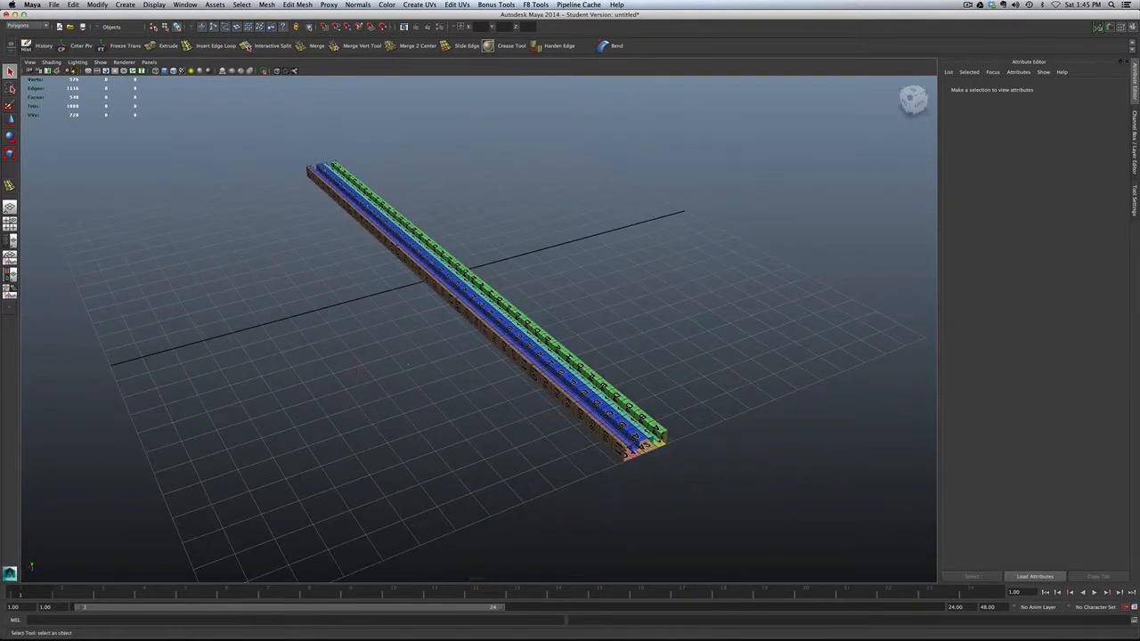
Delete the rail's construction history
click(485, 337)
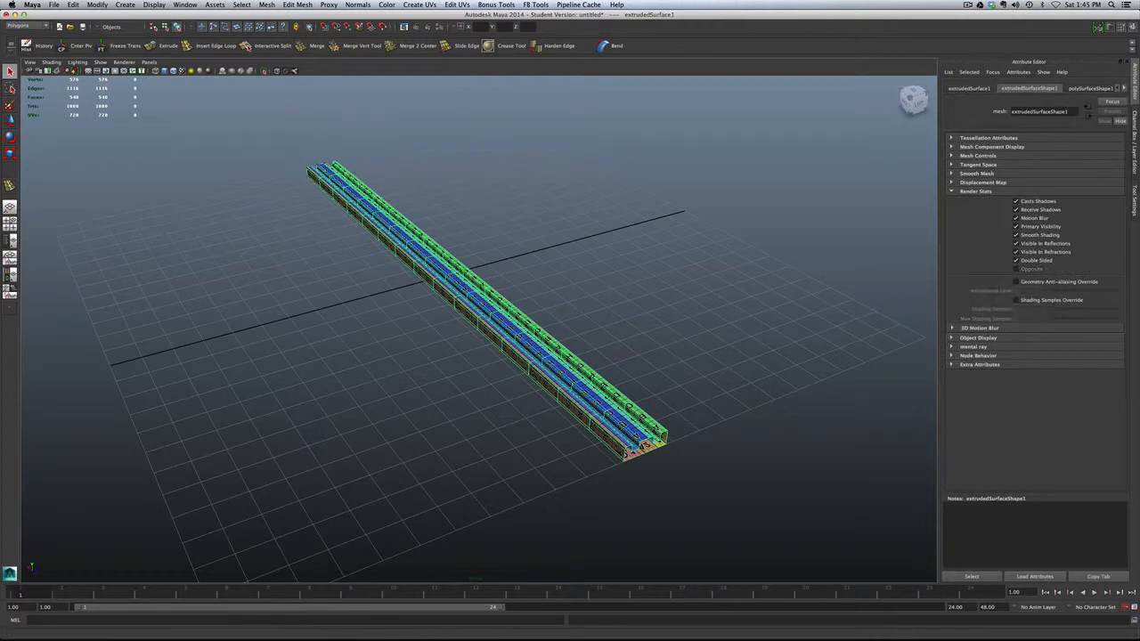
click(26, 46)
scroll(479, 328, up, 2)
scroll(481, 312, down, 3)
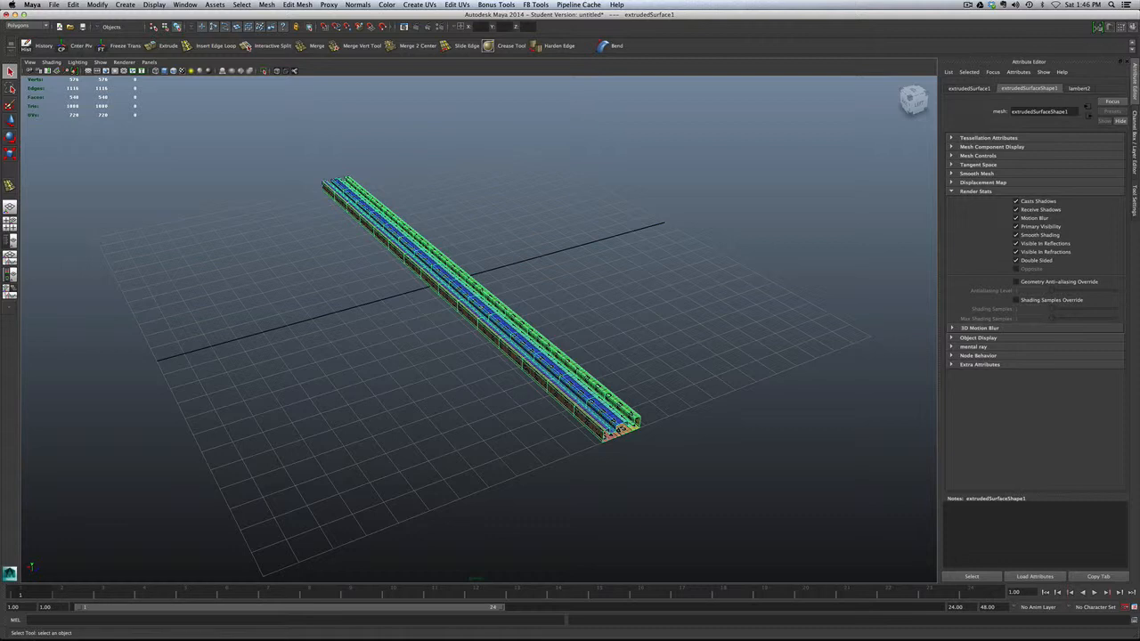
Duplicate the rail and move the copy 7 cm along Z so it lies parallel to the original
click(427, 295)
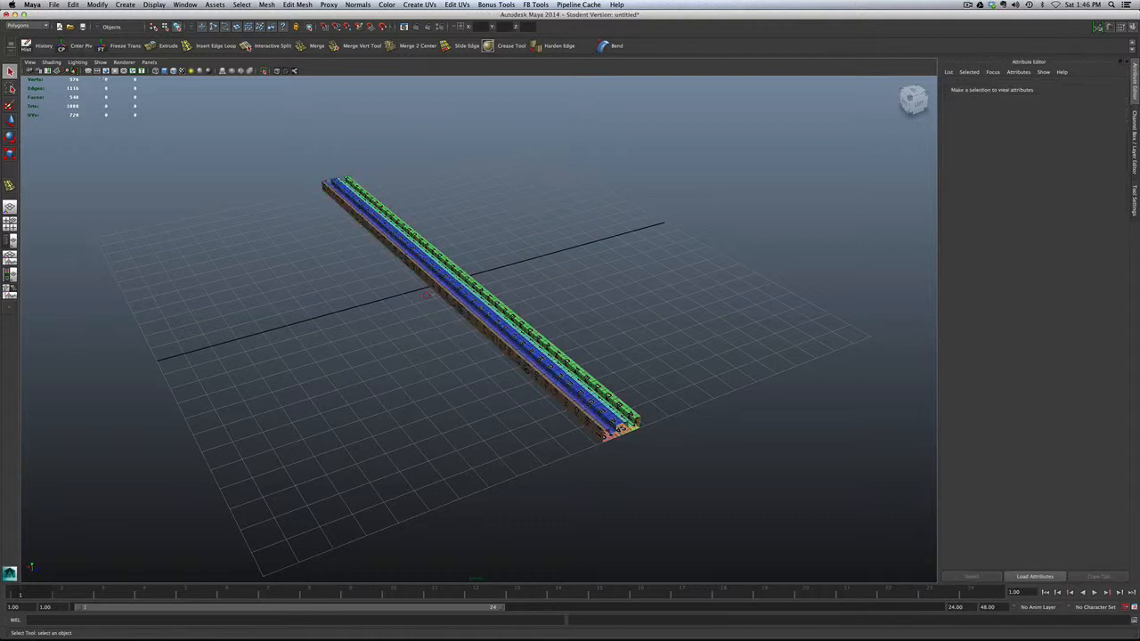
click(480, 301)
key(w)
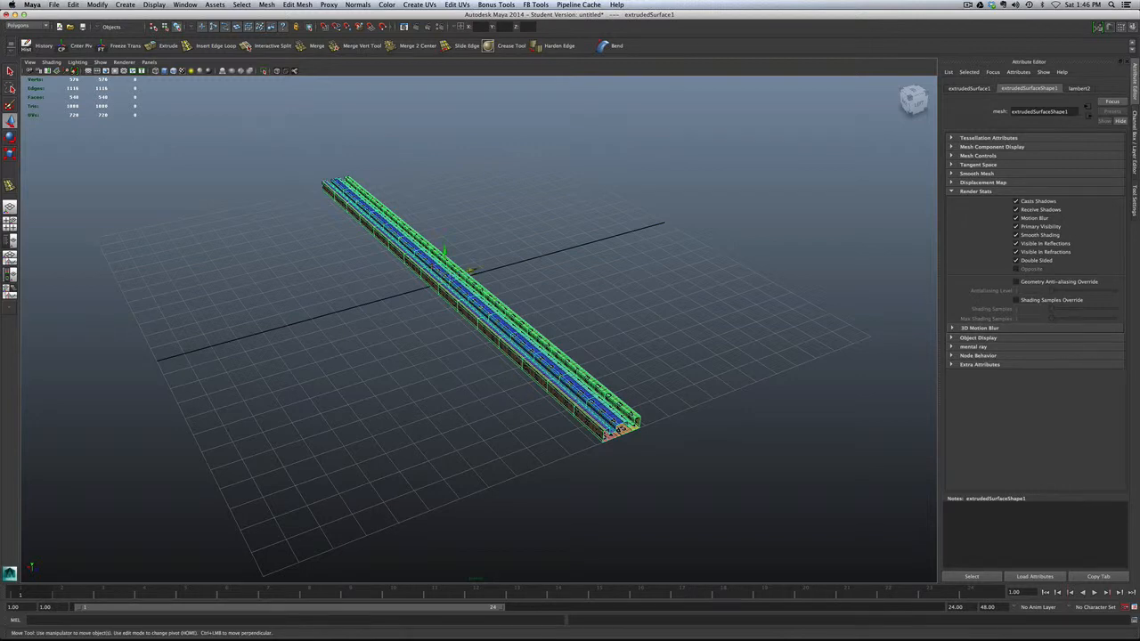
key(ctrl+d)
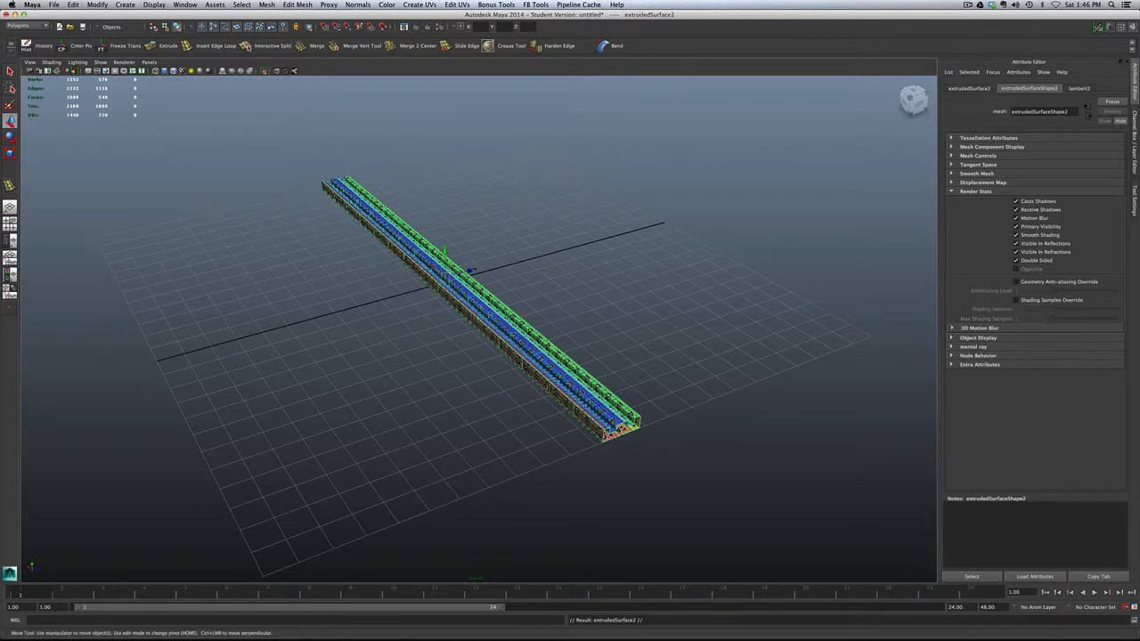
drag(470, 269, 604, 234)
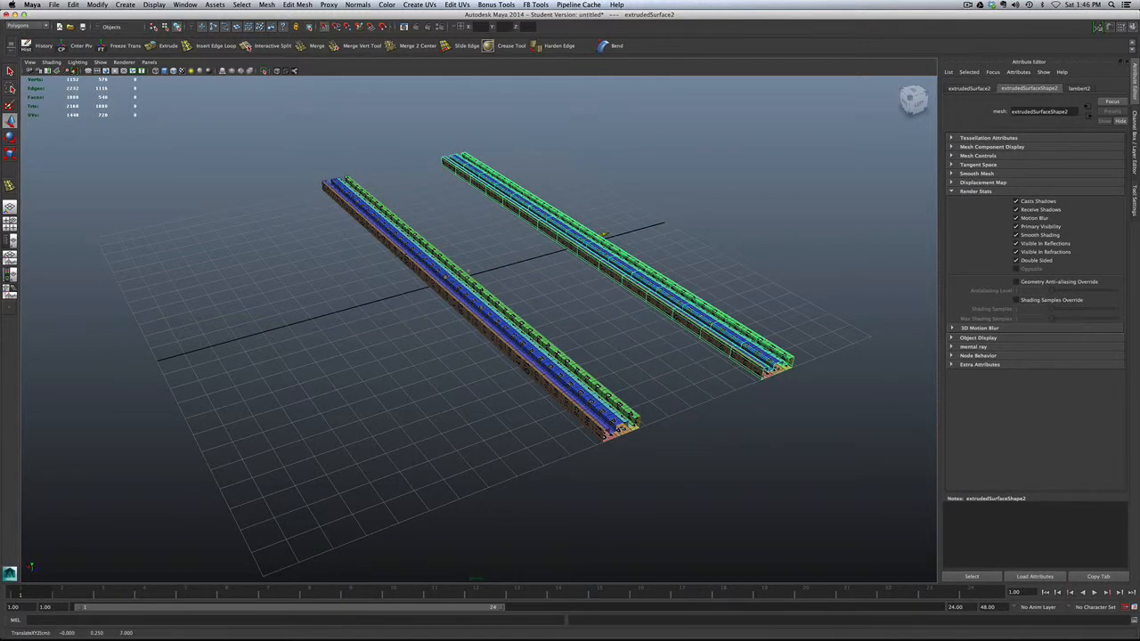
click(553, 272)
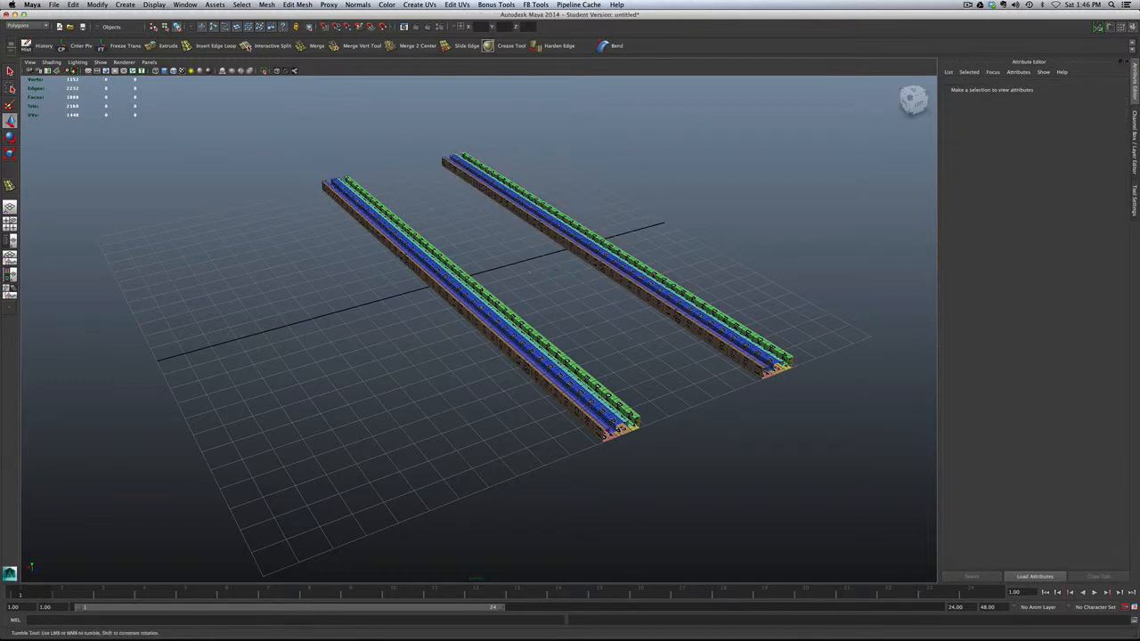
alt+drag(555, 270, 522, 275)
alt+middle_drag(521, 275, 239, 324)
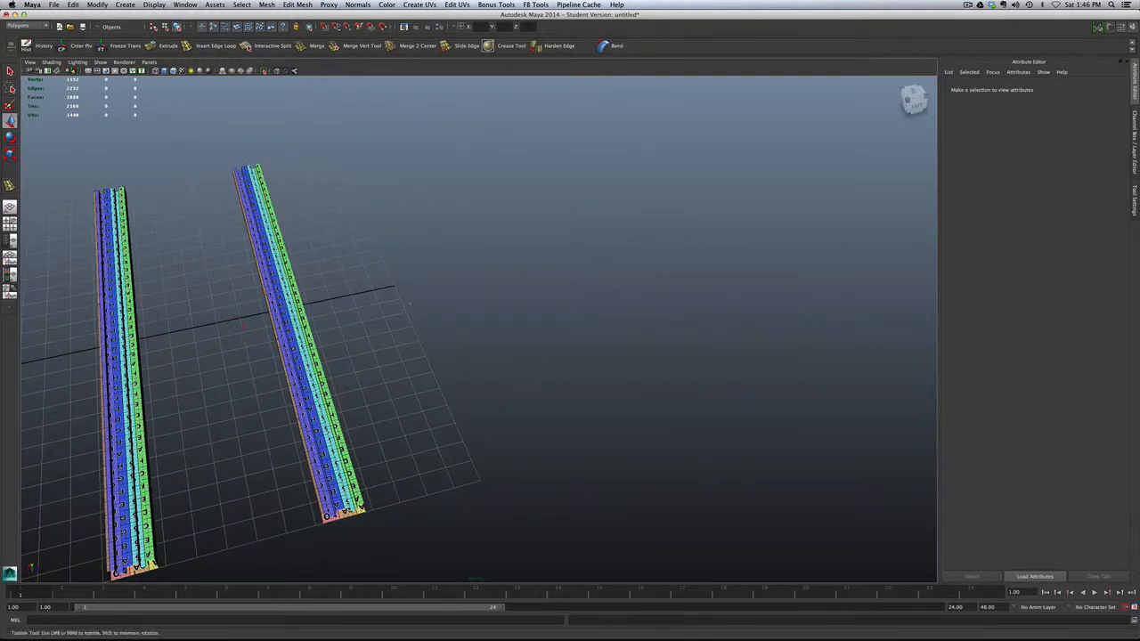
alt+drag(472, 326, 356, 293)
alt+middle_drag(356, 293, 542, 243)
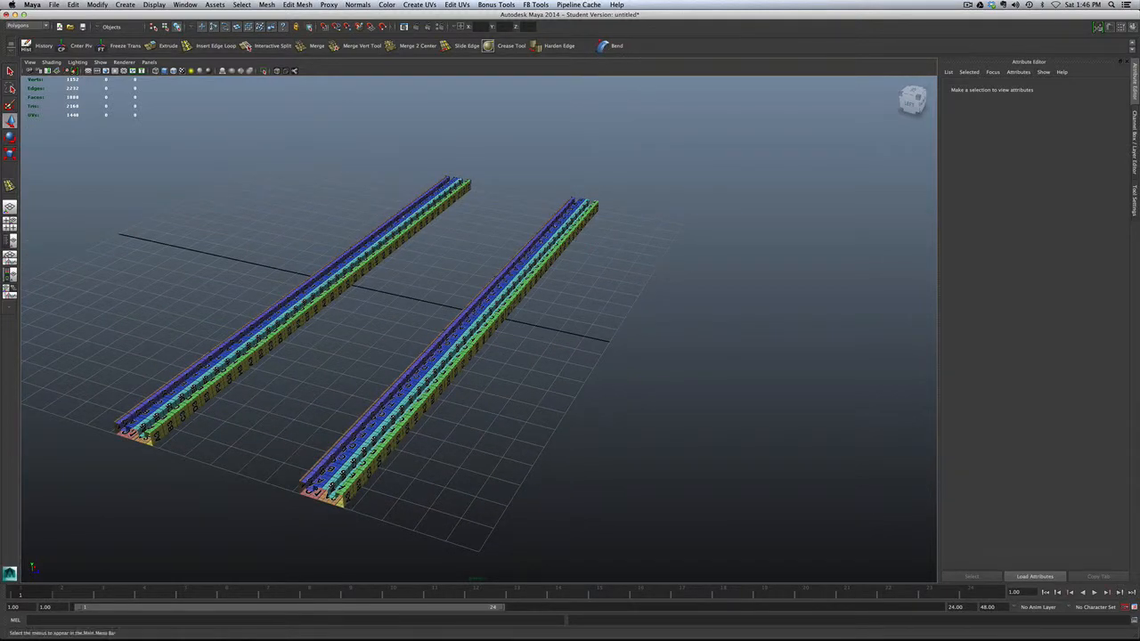
Switch to the Animation menu set, apply a nonlinear Bend deformer to the duplicated rail, and activate the Rotate tool on its handle
click(27, 26)
click(25, 34)
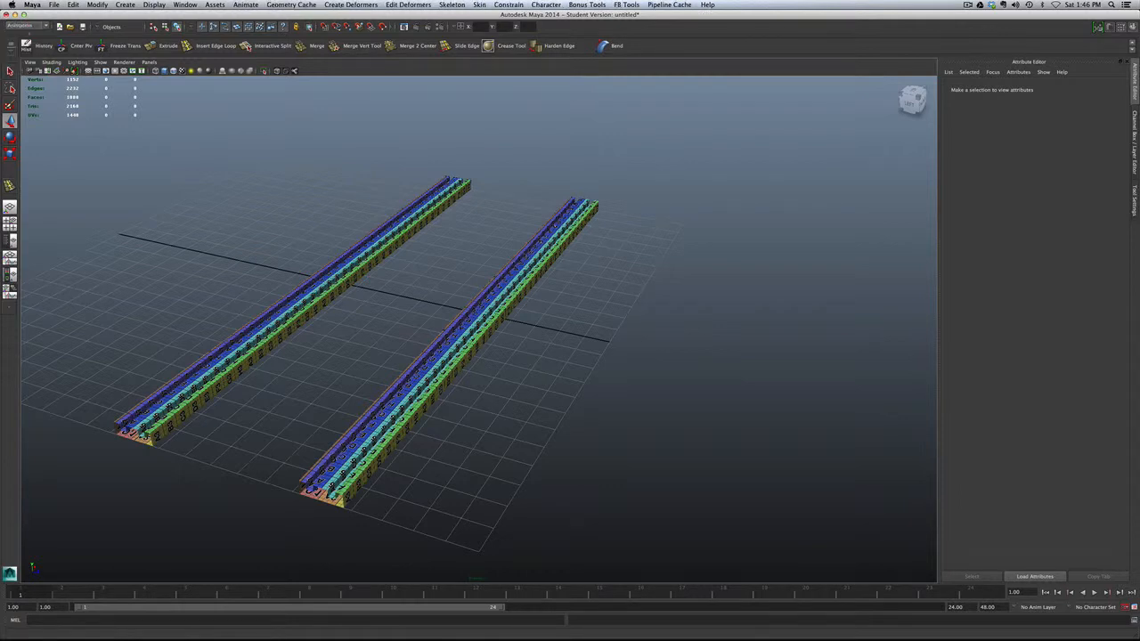
click(351, 4)
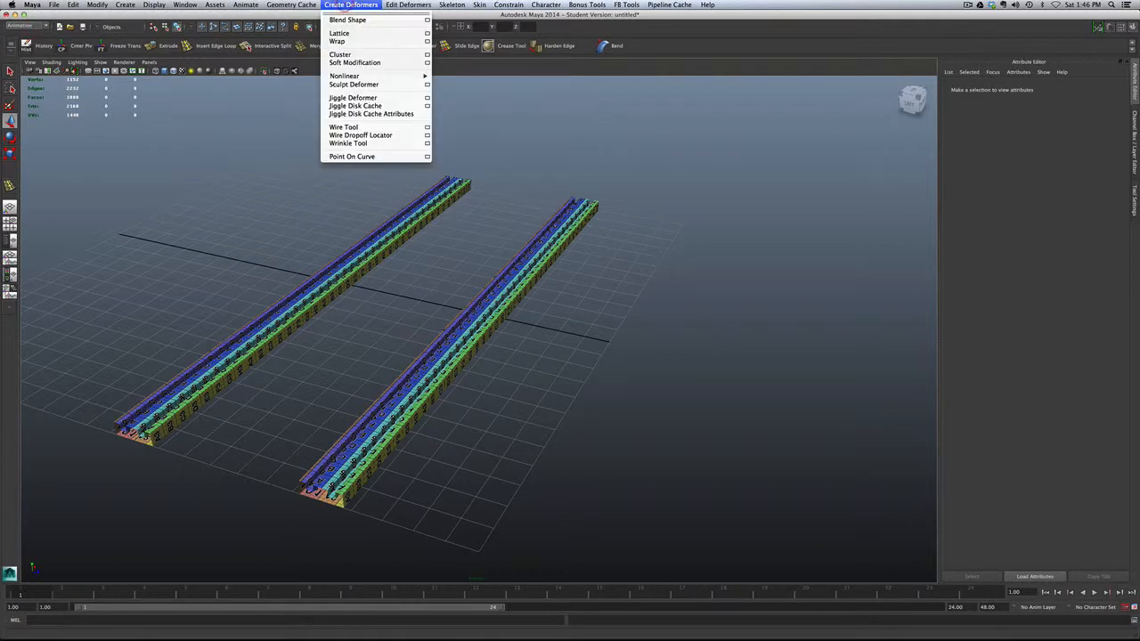
mouse_move(374, 76)
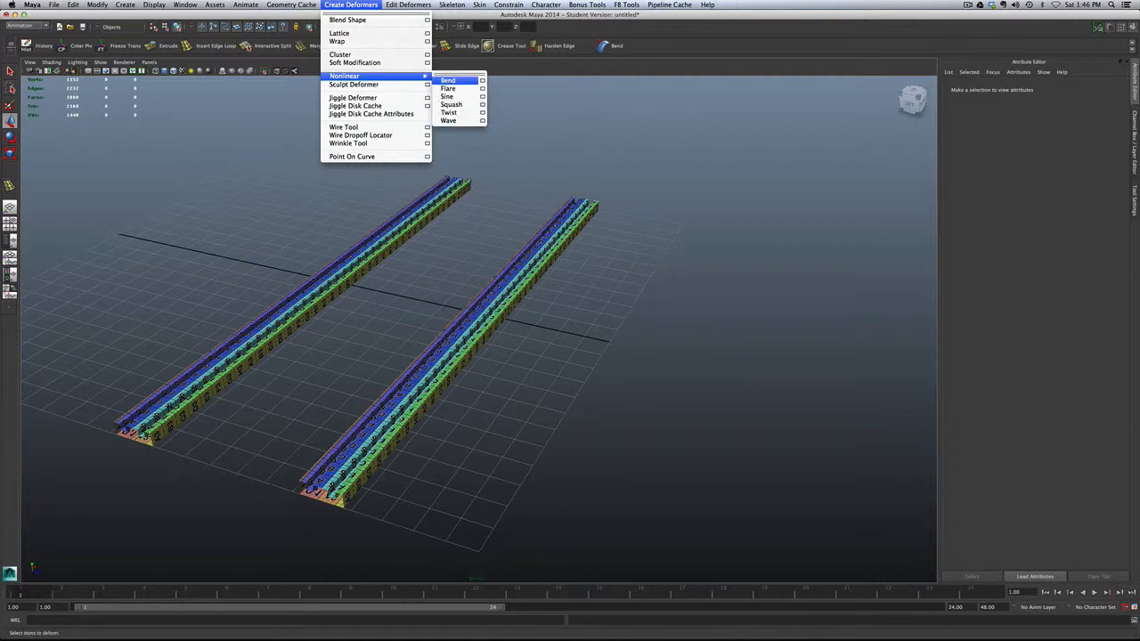
click(448, 80)
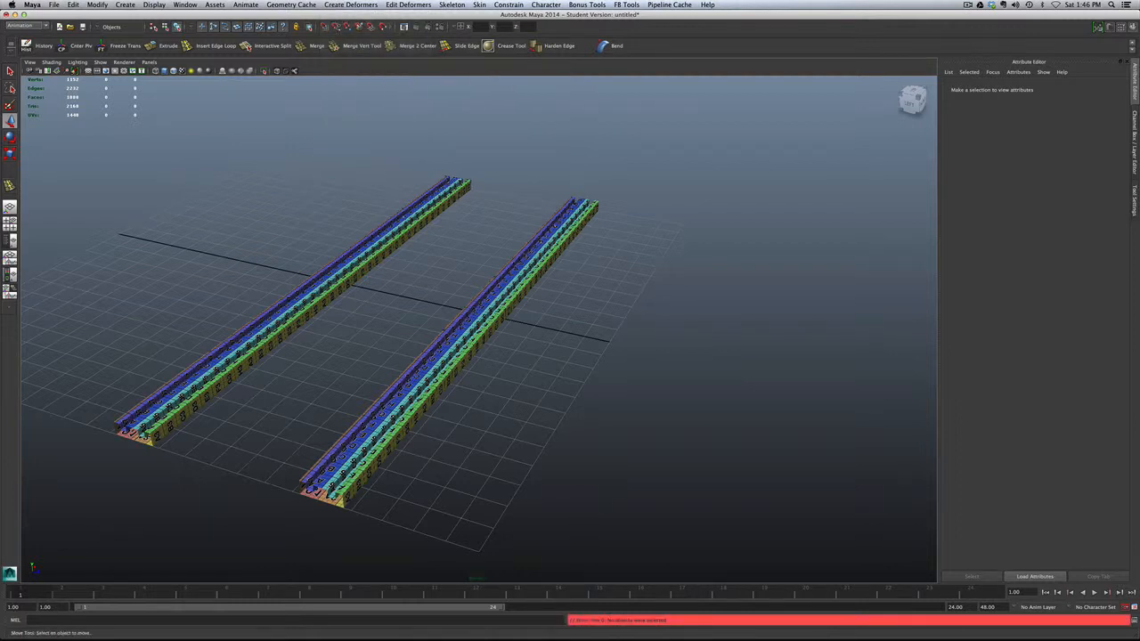
click(506, 299)
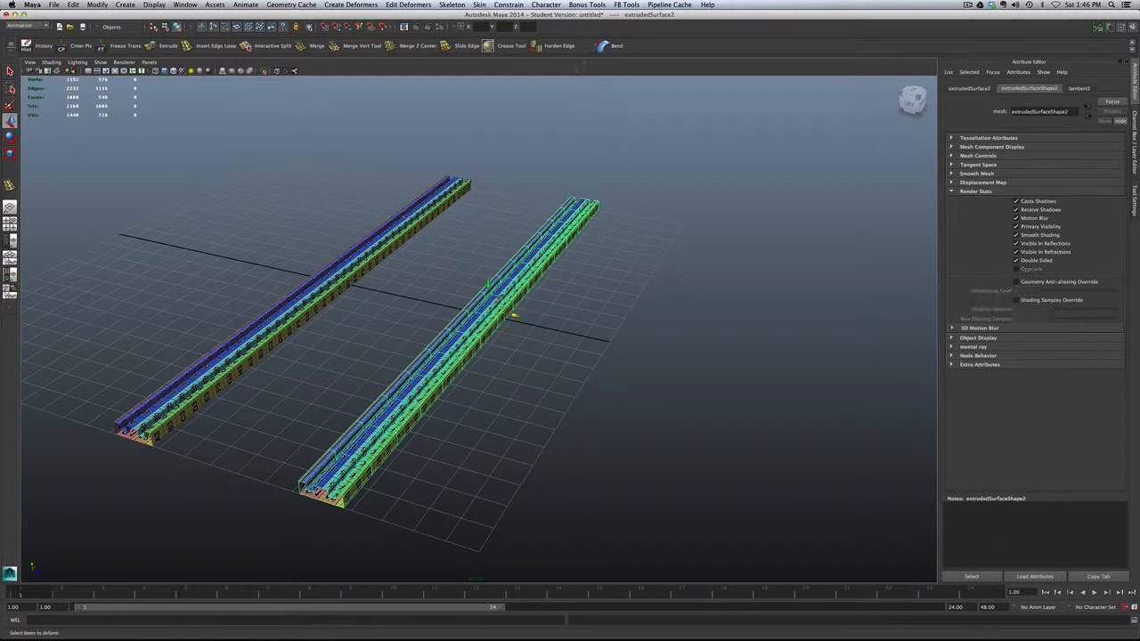
click(613, 46)
scroll(479, 329, down, 2)
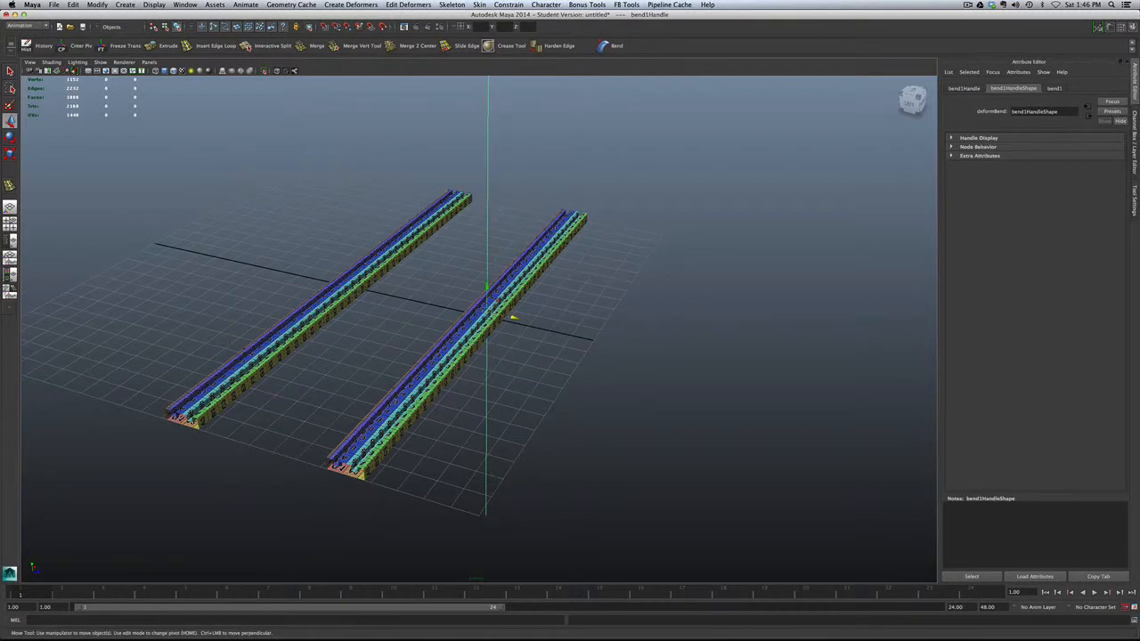
key(e)
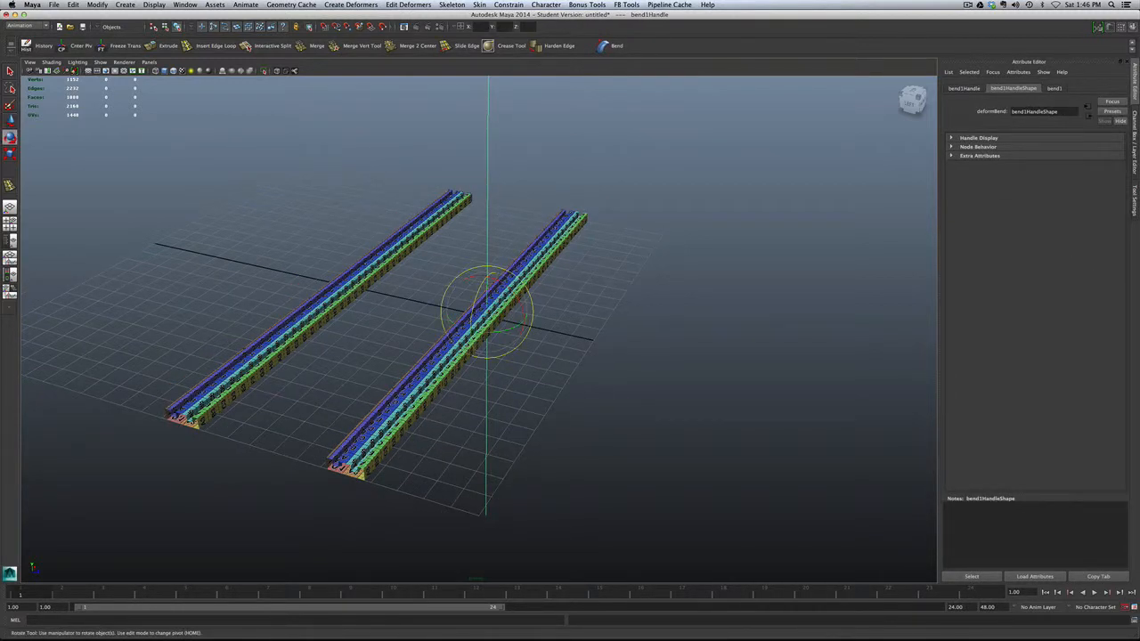
alt+drag(488, 311, 436, 320)
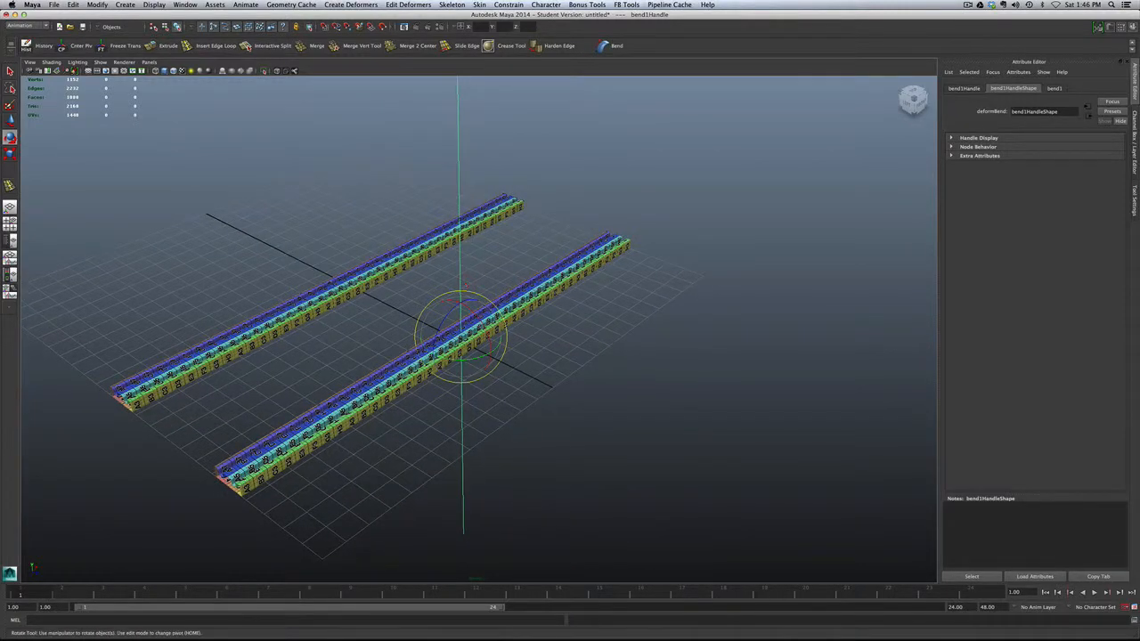
Examine the Bend deformer's basic and advanced creation options, including the deformation order, and close them without creating another deformer
click(407, 5)
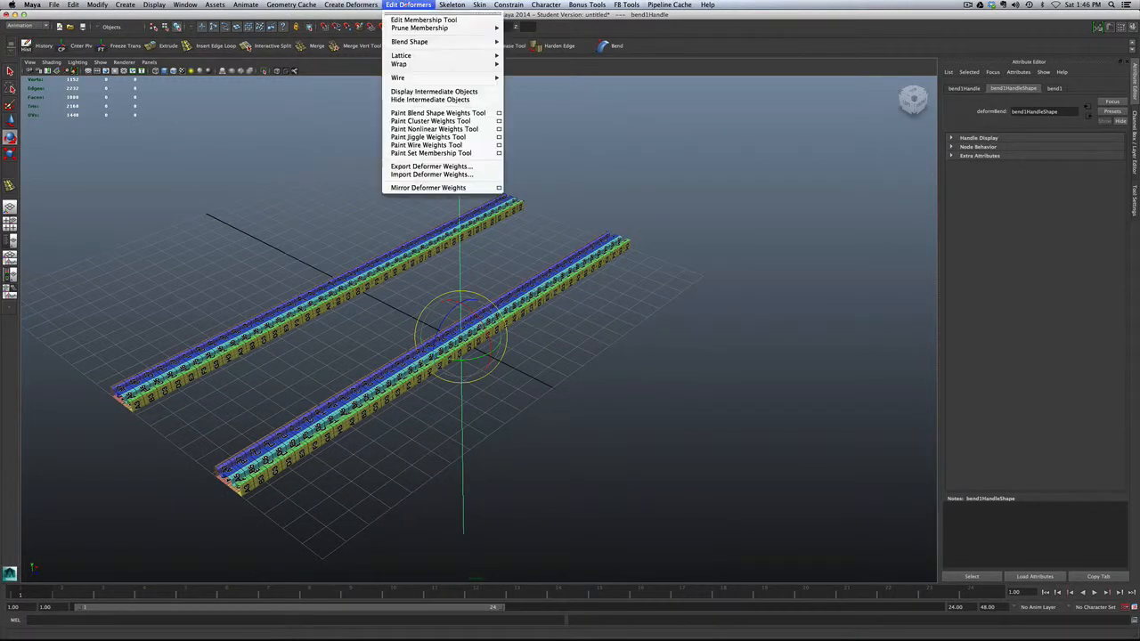
mouse_move(351, 5)
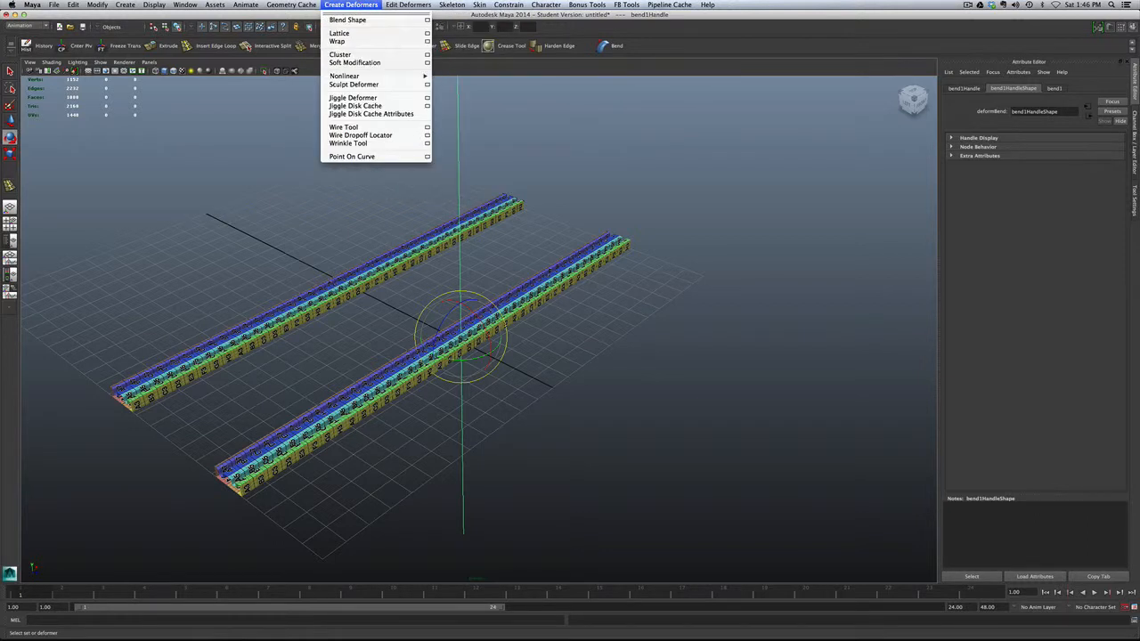
mouse_move(344, 76)
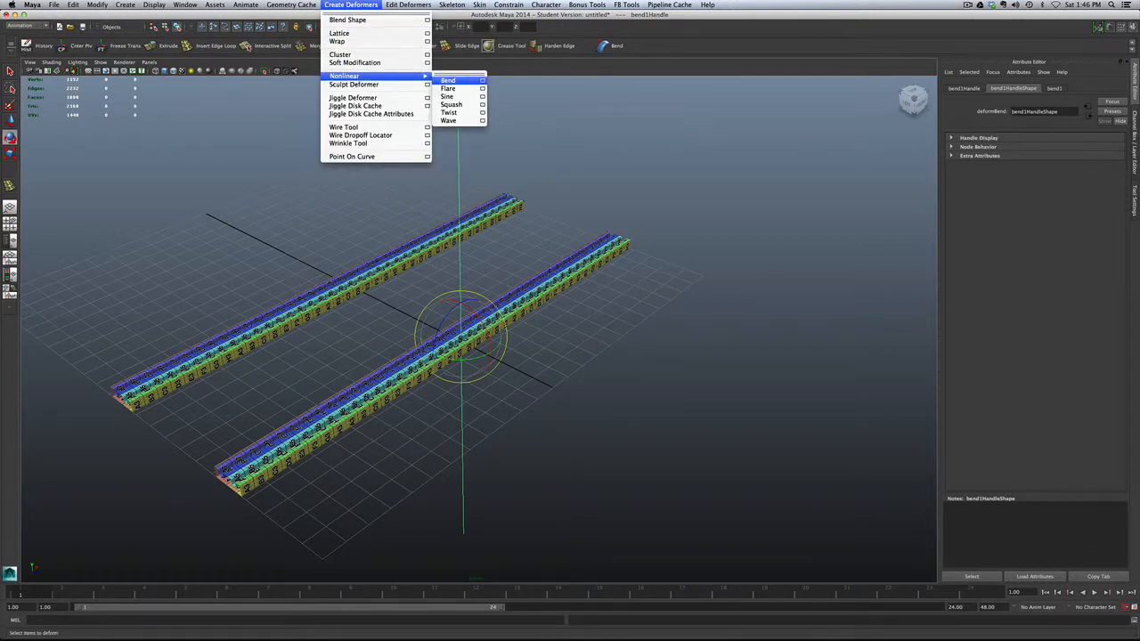
click(482, 80)
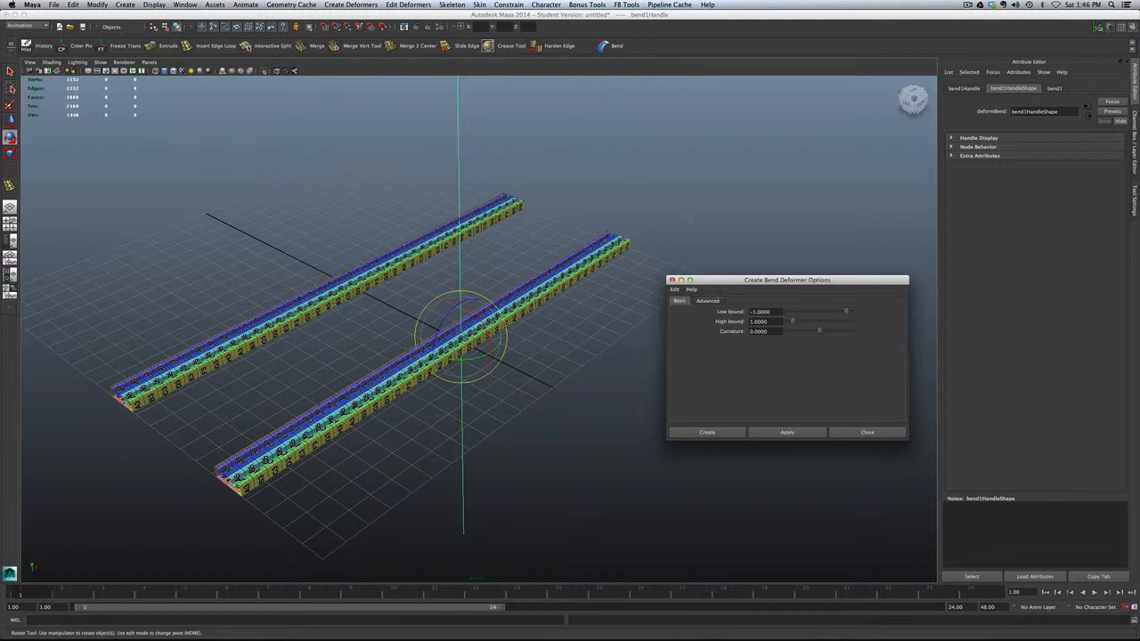
click(707, 300)
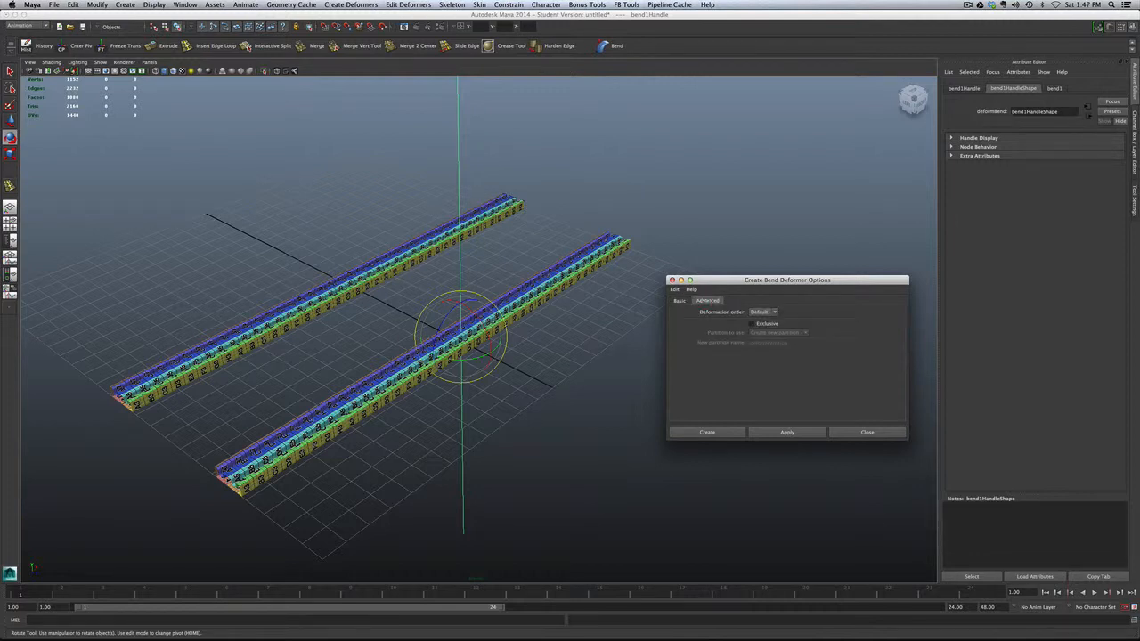
click(762, 311)
click(758, 320)
click(872, 432)
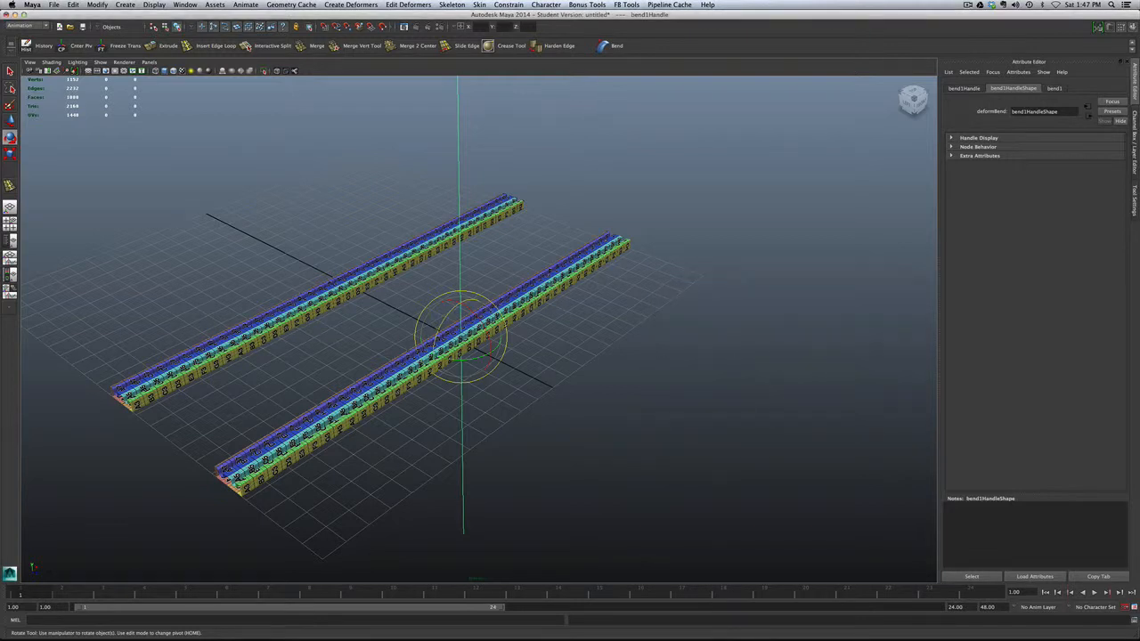
Rotate the bend handle to 90 degrees in X and Y and display its channel values with Curvature ready for editing
drag(442, 317, 488, 305)
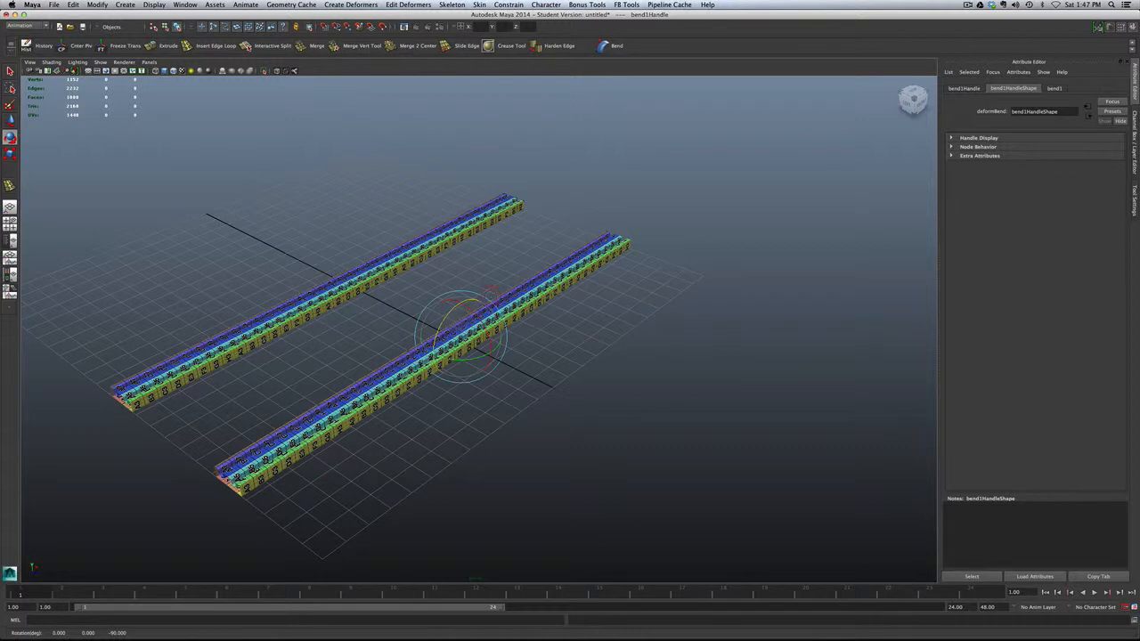
drag(473, 311, 494, 359)
key(ctrl+a)
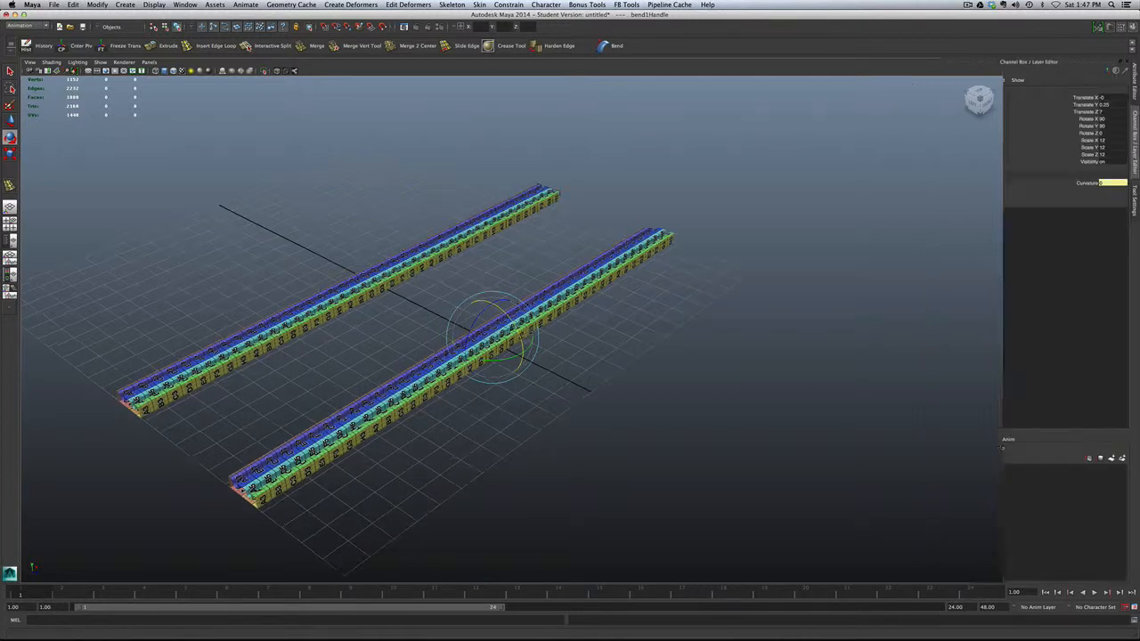
Bend the selected track piece by setting the bend deformer's curvature to 90, and reverse the bend with a curvature of -90
click(1037, 197)
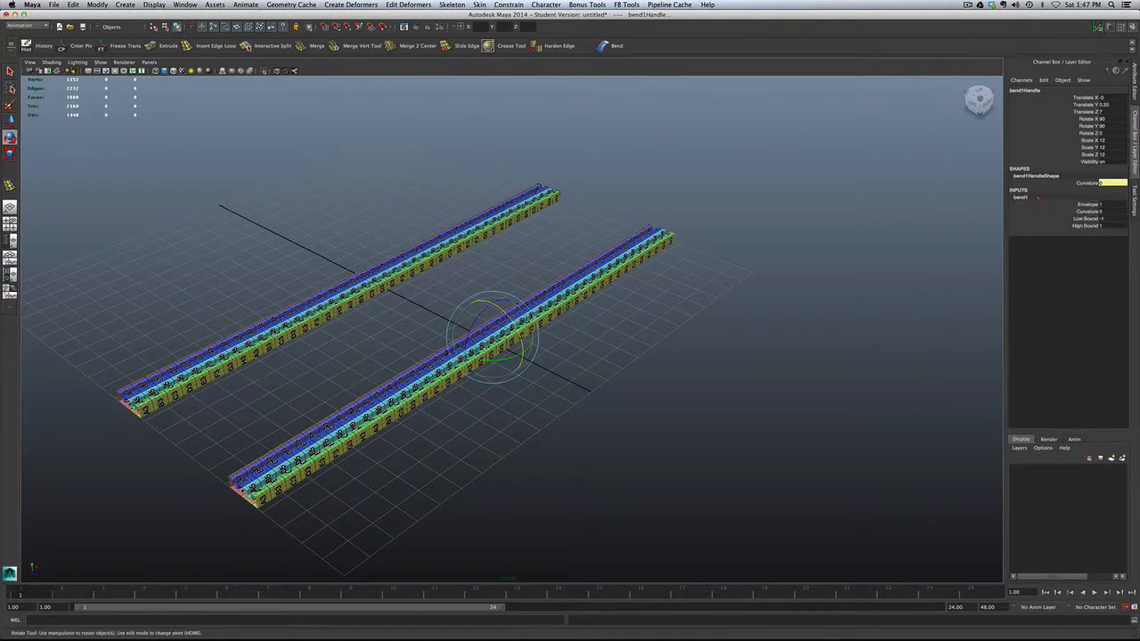
click(1104, 211)
text(90)
key(Return)
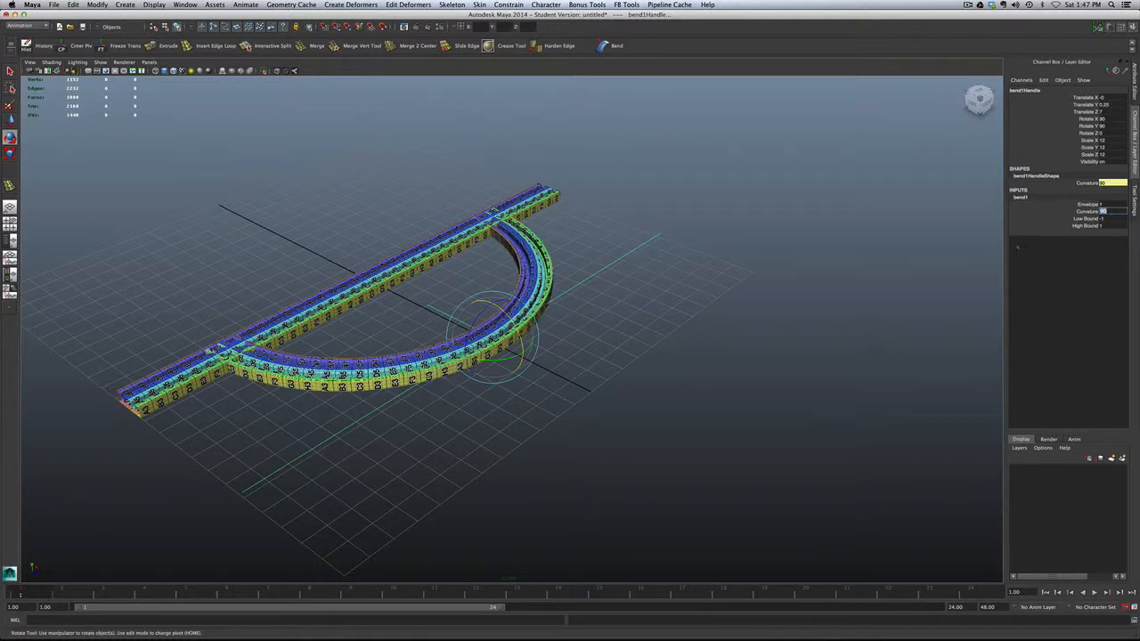
text(-90)
key(Return)
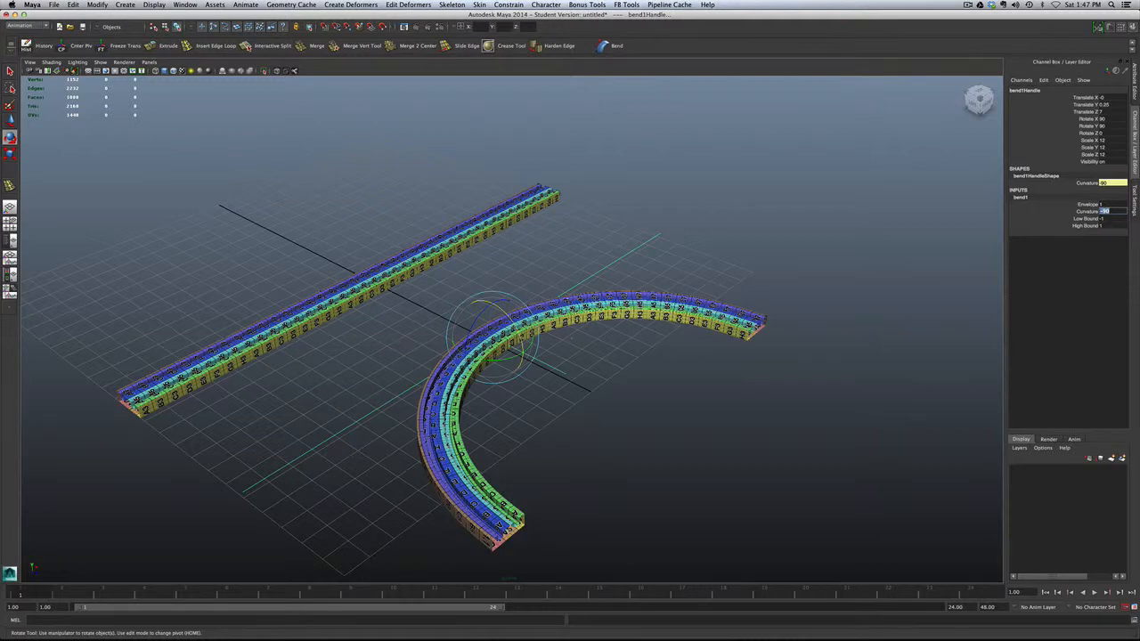
Examine the curved track piece and its texture from several angles and distances
alt+drag(571, 337, 534, 324)
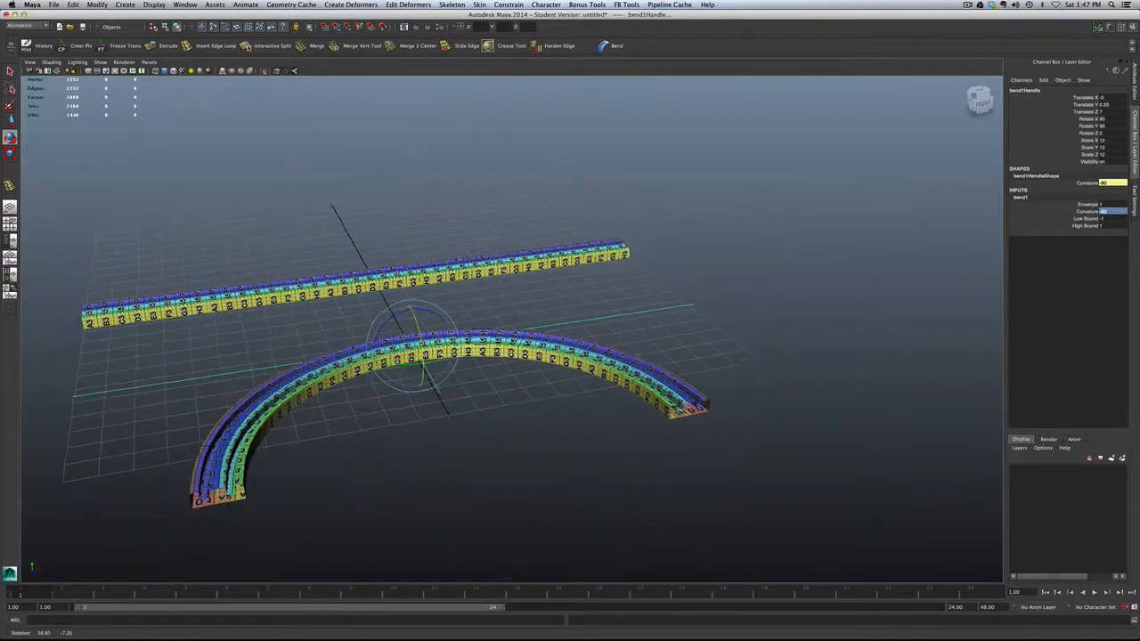
alt+right_drag(533, 324, 614, 326)
alt+drag(534, 339, 575, 341)
alt+middle_drag(552, 374, 566, 240)
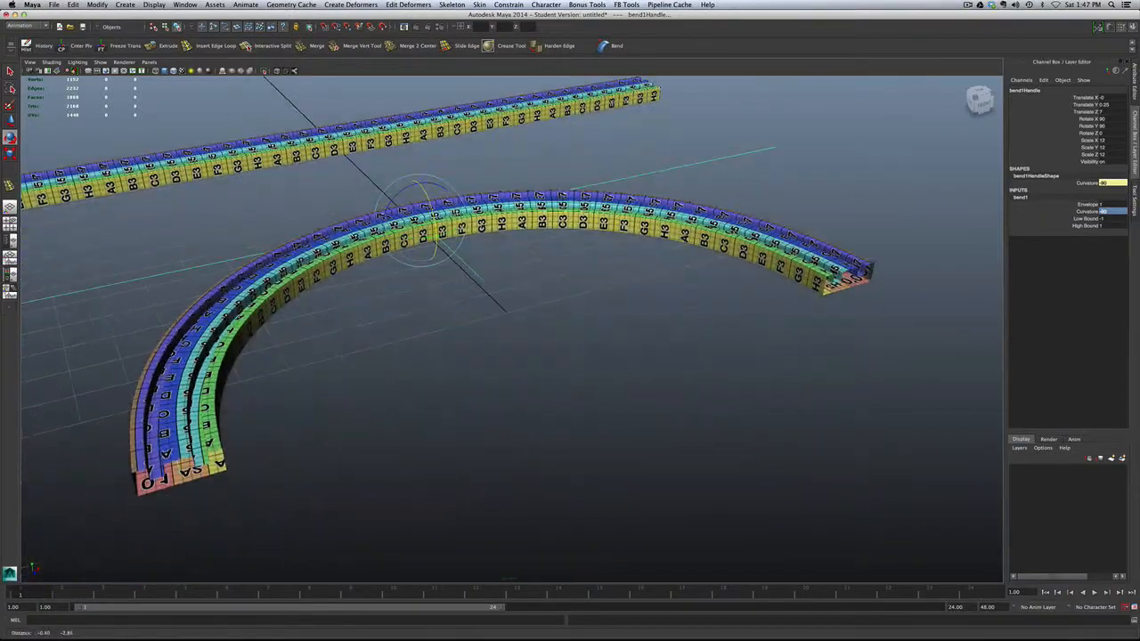
alt+drag(566, 267, 623, 348)
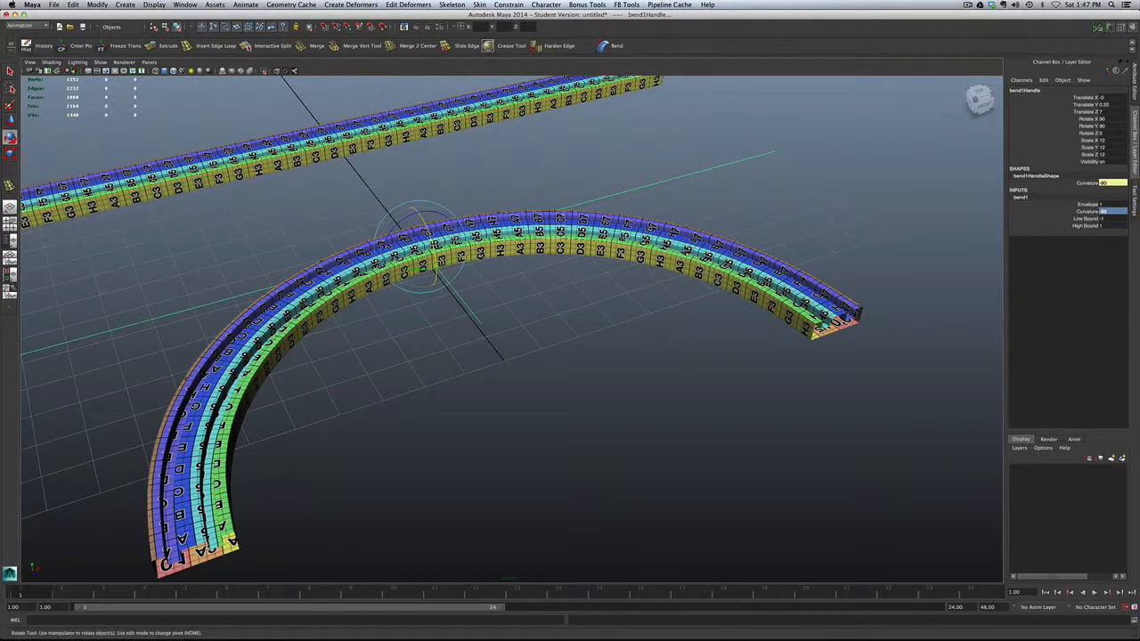
alt+right_drag(570, 338, 615, 340)
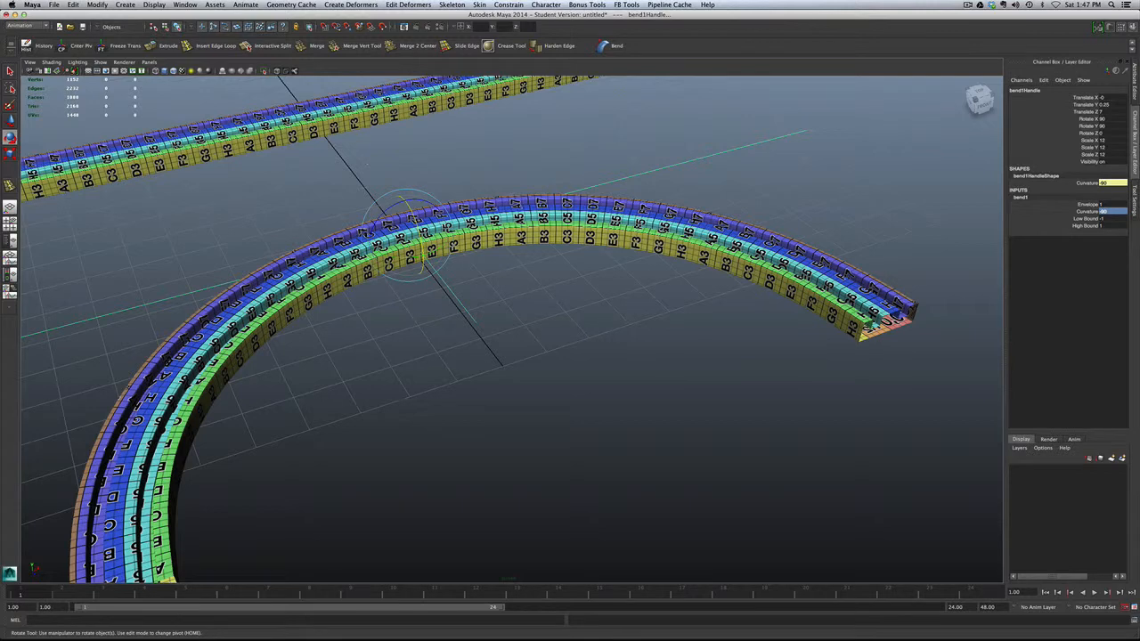
scroll(512, 329, down, 3)
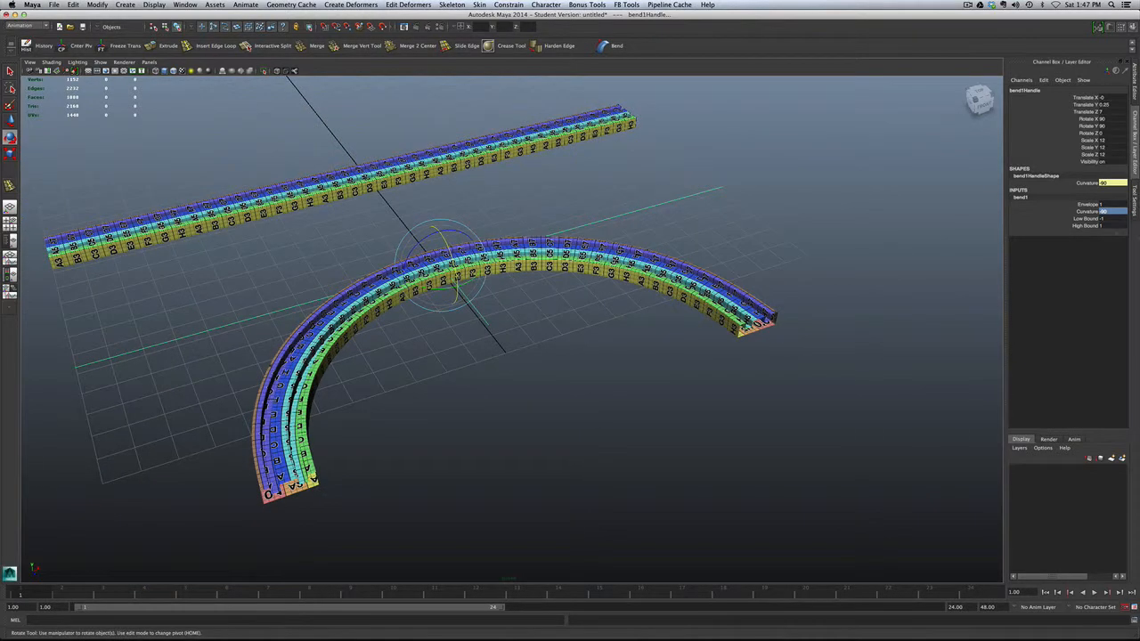
Try a high bound of 0 on the bend deformer and restore it to 1
double_click(1113, 226)
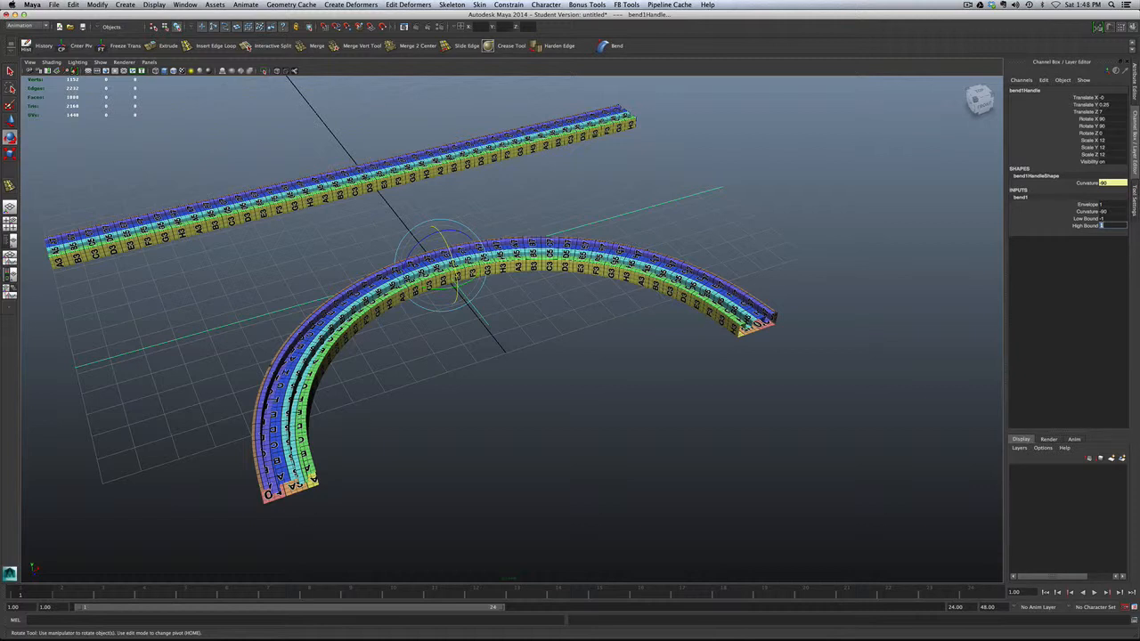
key(Return)
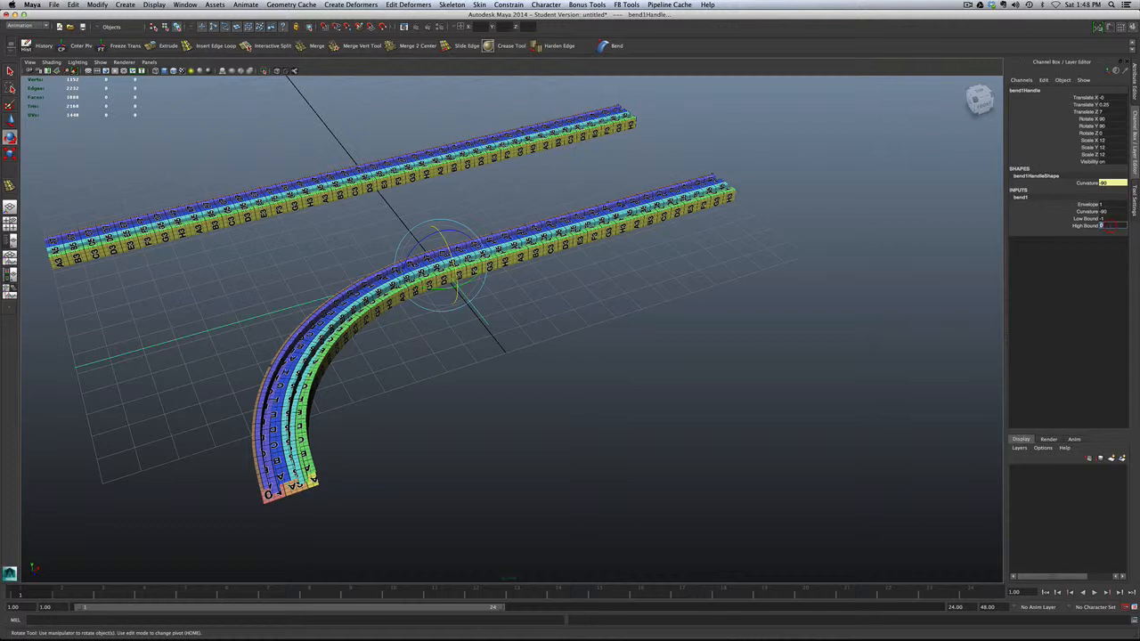
text(1)
key(Return)
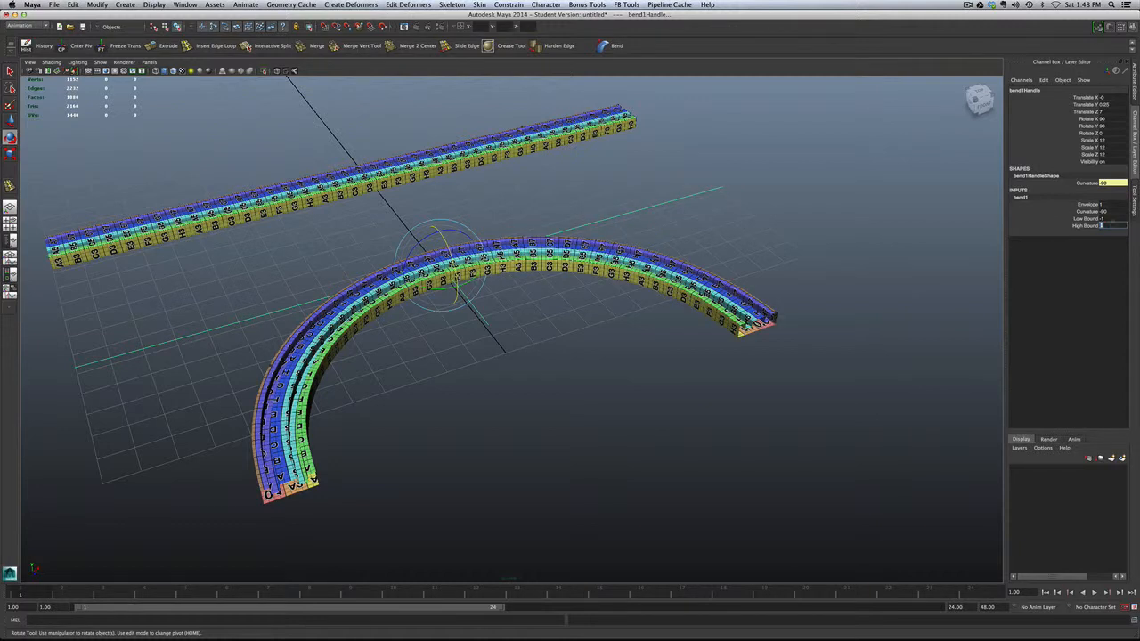
Set the bend deformer's low bound to 0 so only one half of the track curves
click(1112, 219)
key(BackSpace)
text(0)
key(Return)
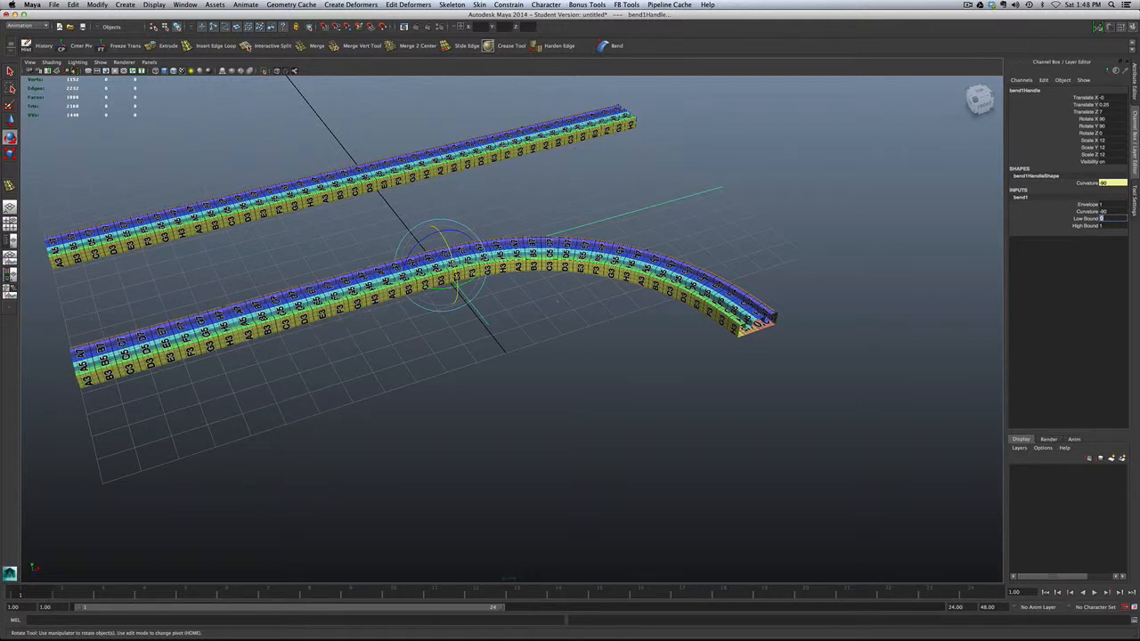
Try sliding the bend handle along the track to about -5.87 in X, and undo the move
alt+right_drag(557, 301, 507, 323)
alt+drag(507, 322, 686, 412)
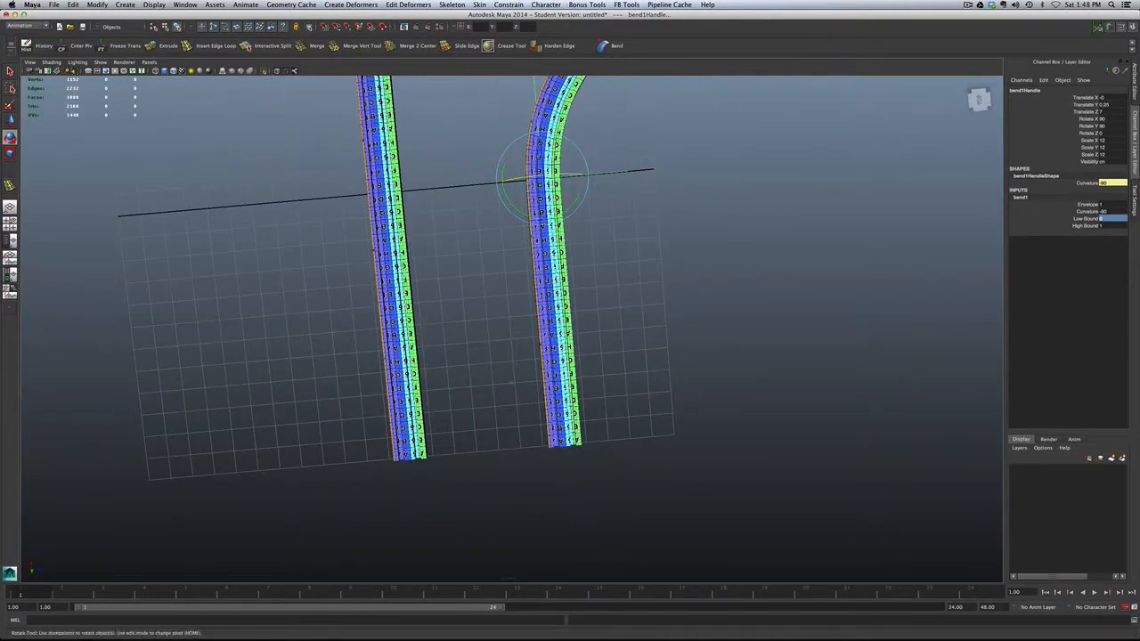
alt+right_drag(549, 383, 511, 383)
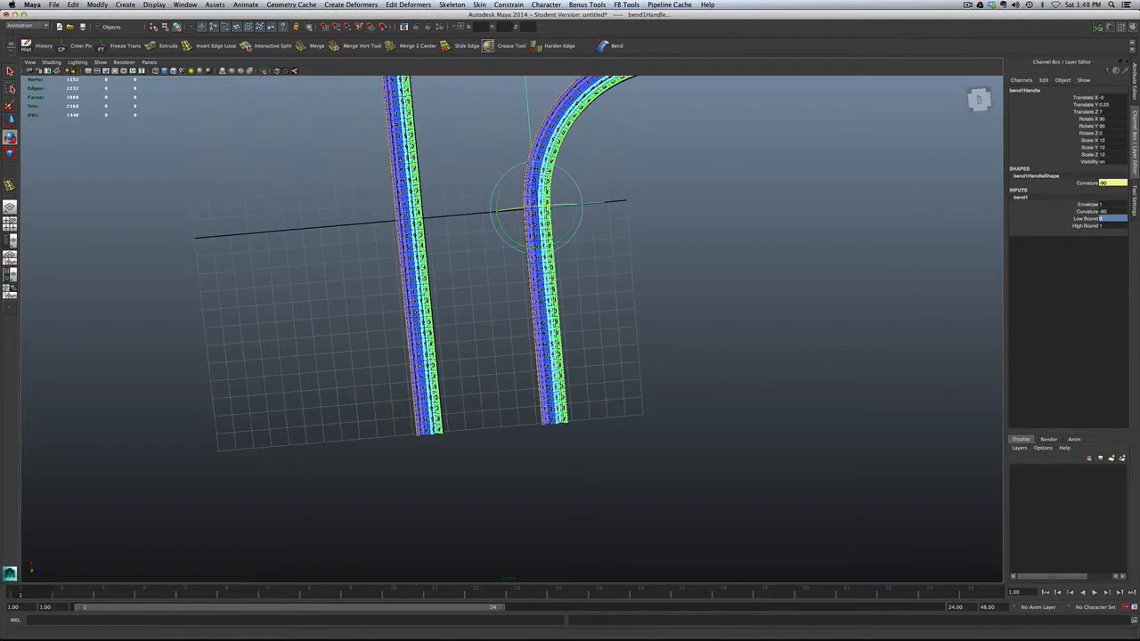
key(q)
alt+middle_drag(574, 233, 520, 307)
click(521, 285)
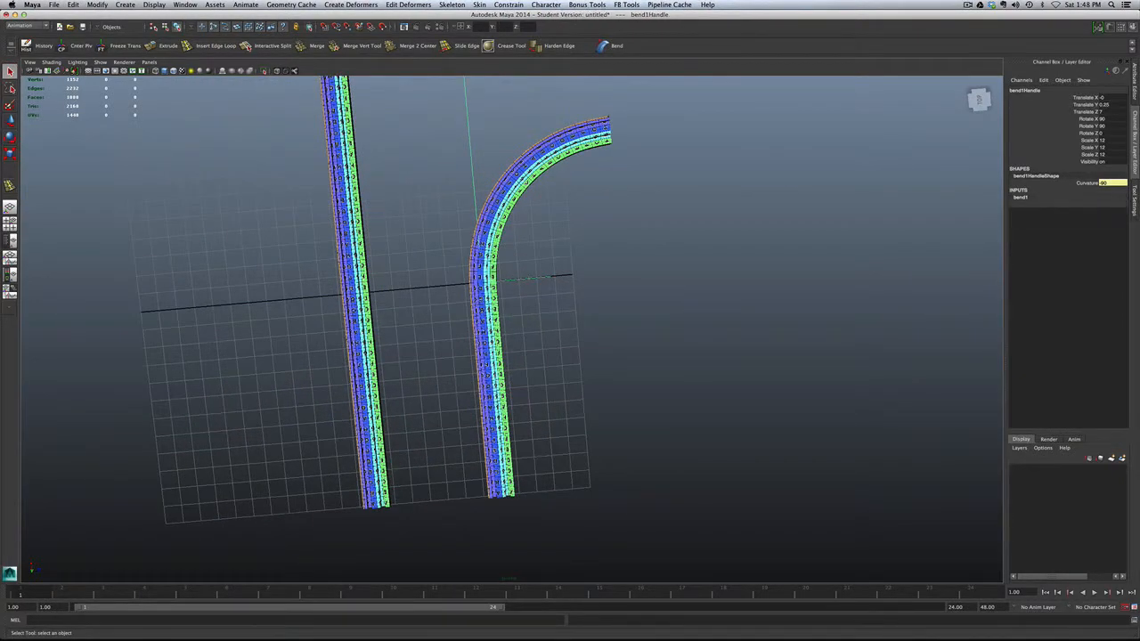
alt+right_drag(551, 277, 525, 271)
key(w)
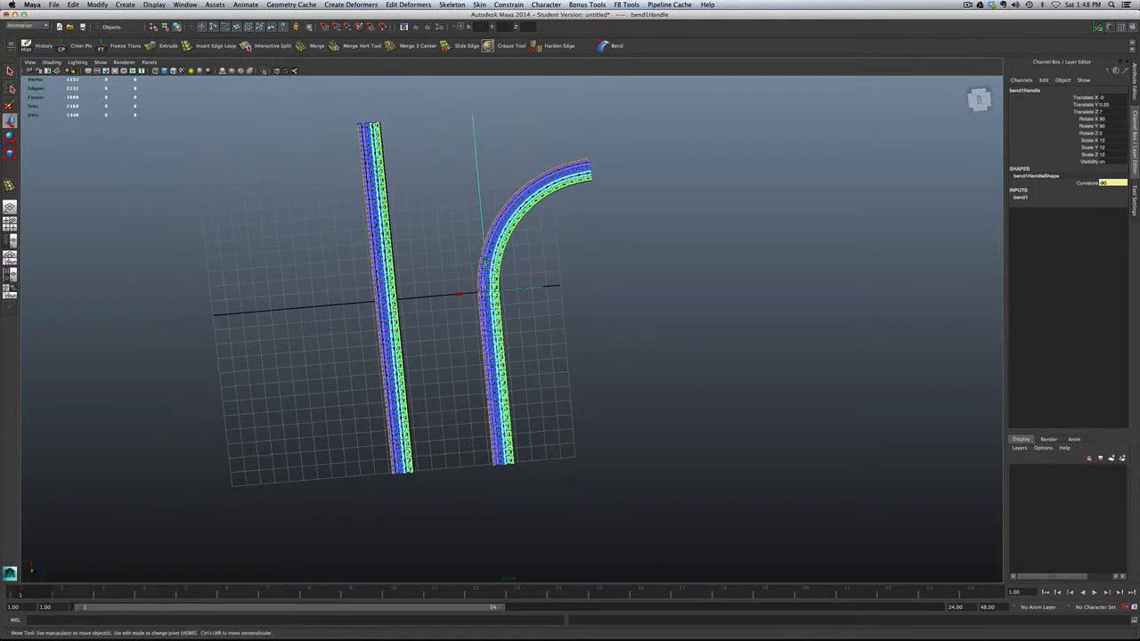
drag(485, 262, 492, 348)
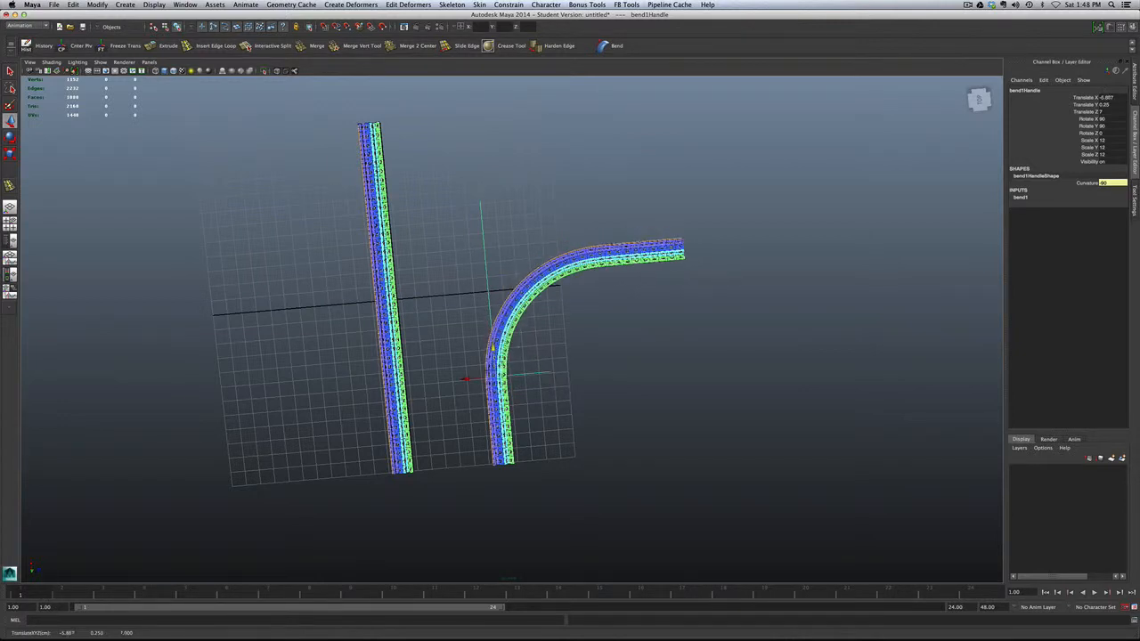
key(z)
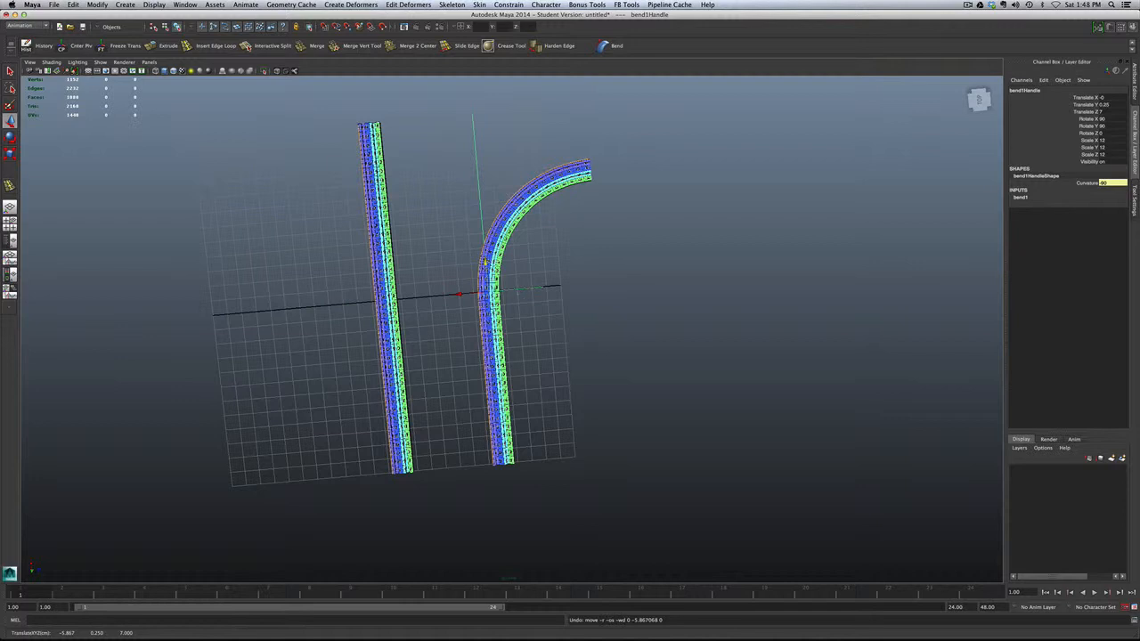
Delete the construction history of the bent track piece to bake in the curve
click(552, 207)
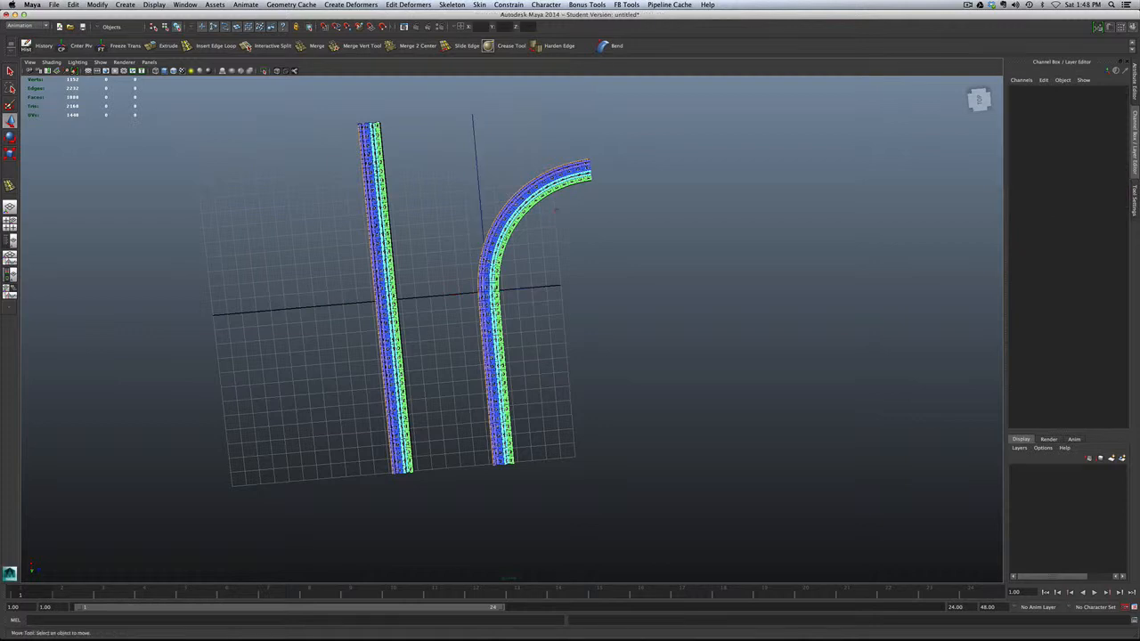
click(541, 179)
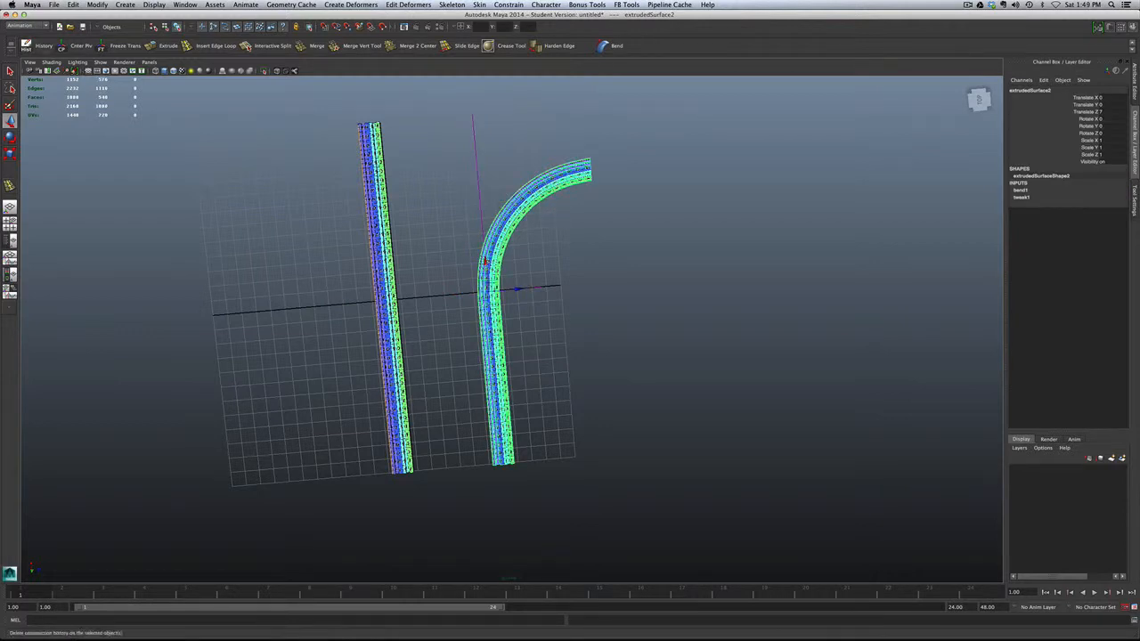
click(42, 46)
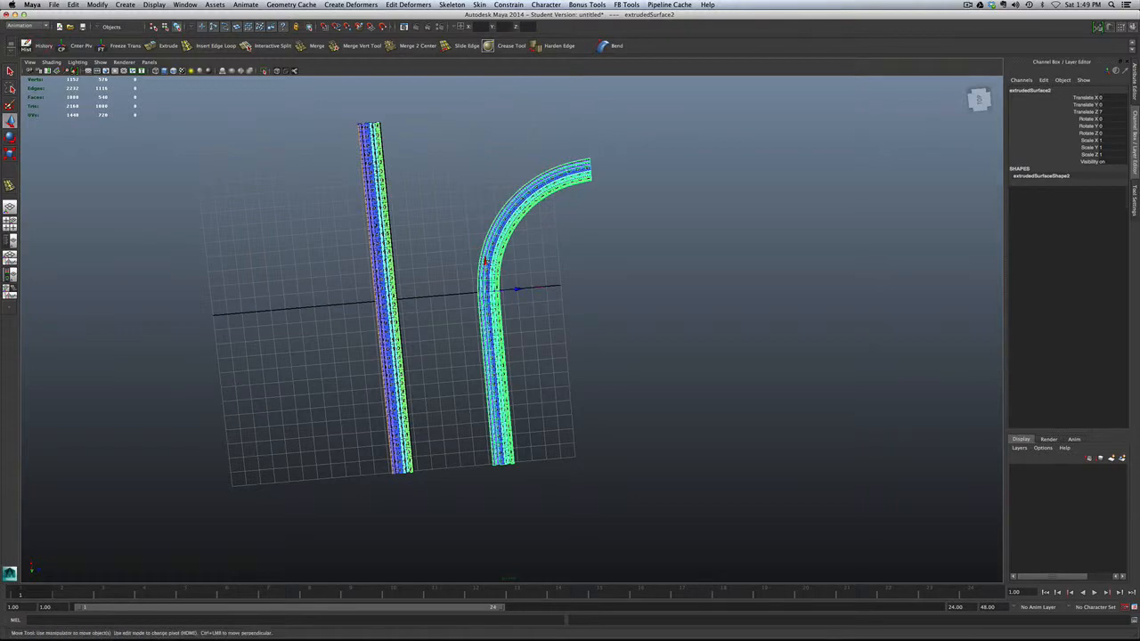
alt+drag(508, 329, 391, 303)
click(571, 256)
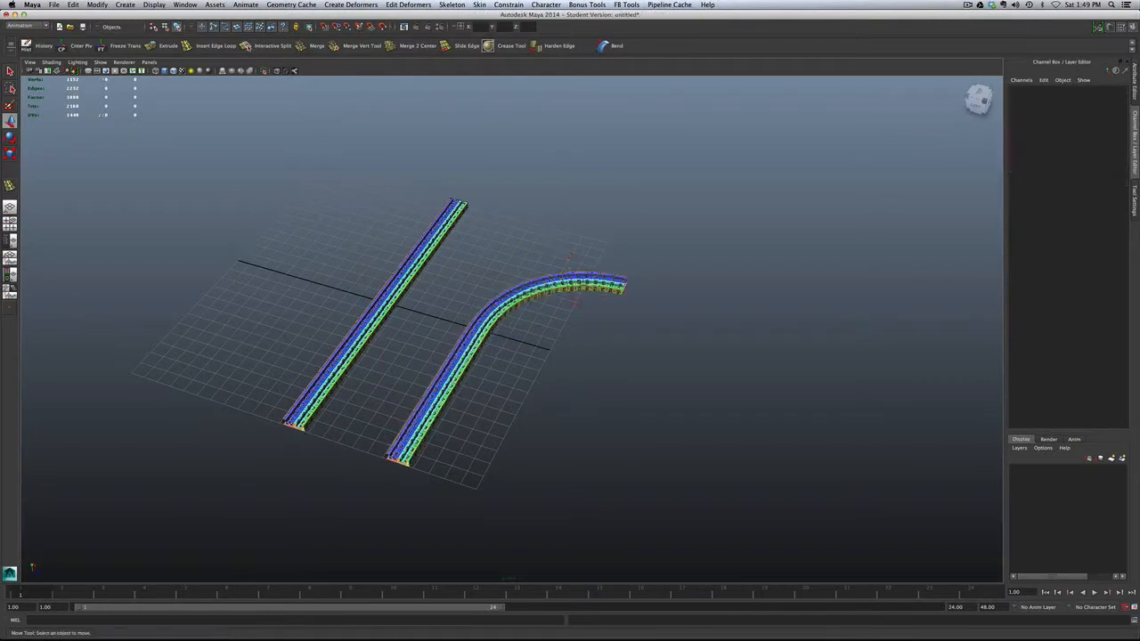
click(570, 285)
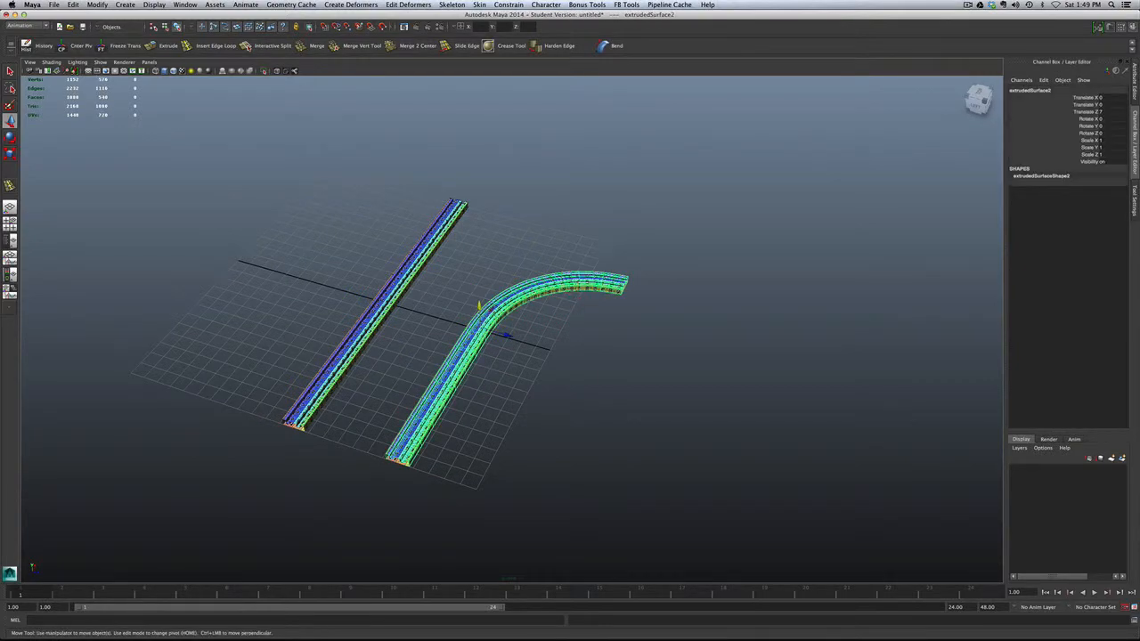
click(605, 385)
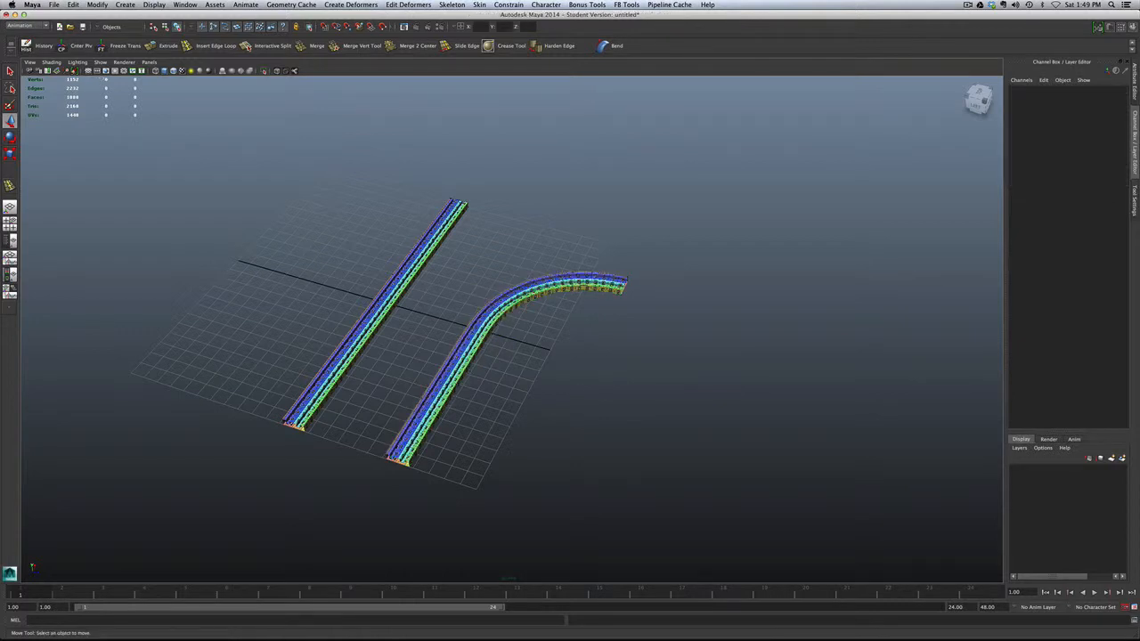
Duplicate the bent track piece and move the copy along Z to 23
click(538, 299)
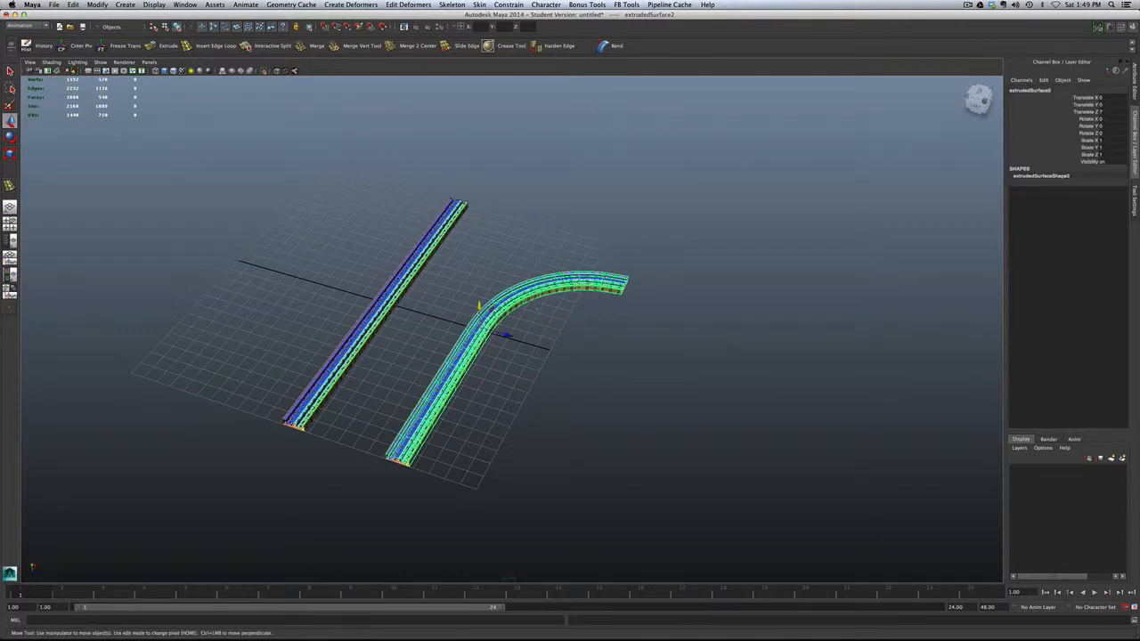
key(ctrl+d)
click(506, 335)
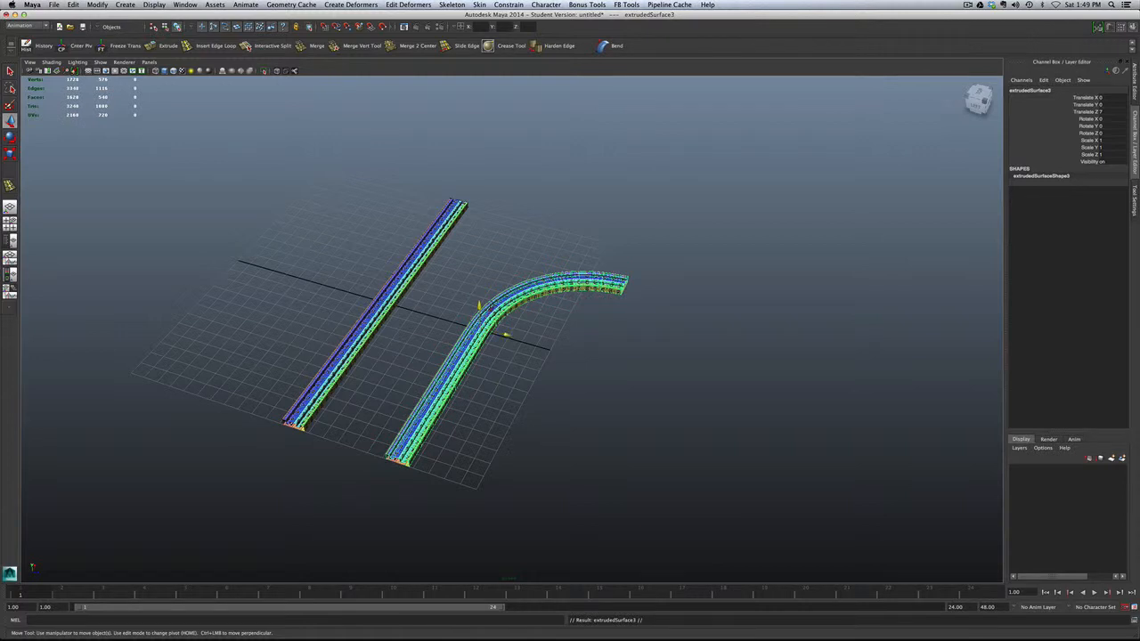
drag(504, 335, 744, 403)
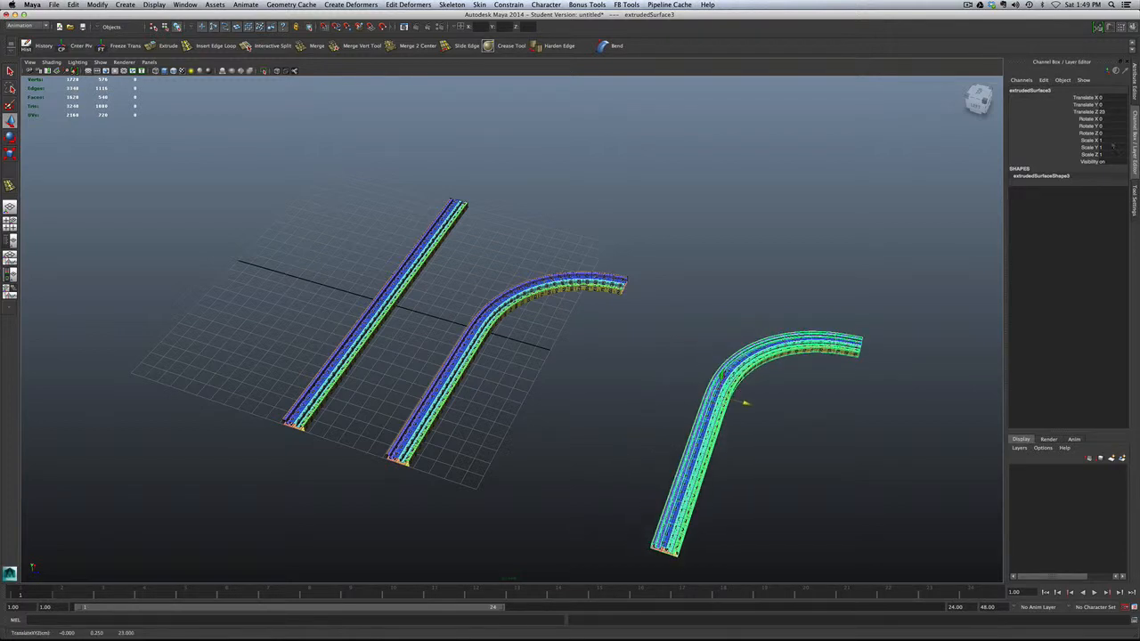
Mirror the duplicated track piece by setting its Scale Z to -1
click(1111, 154)
text(-1)
key(Return)
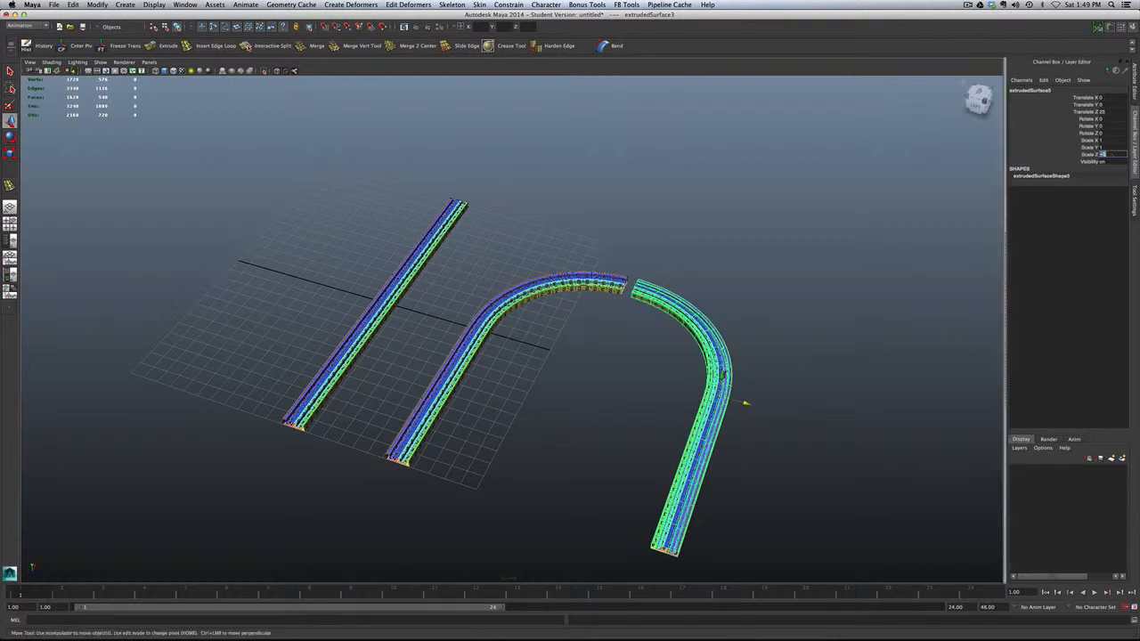
click(635, 321)
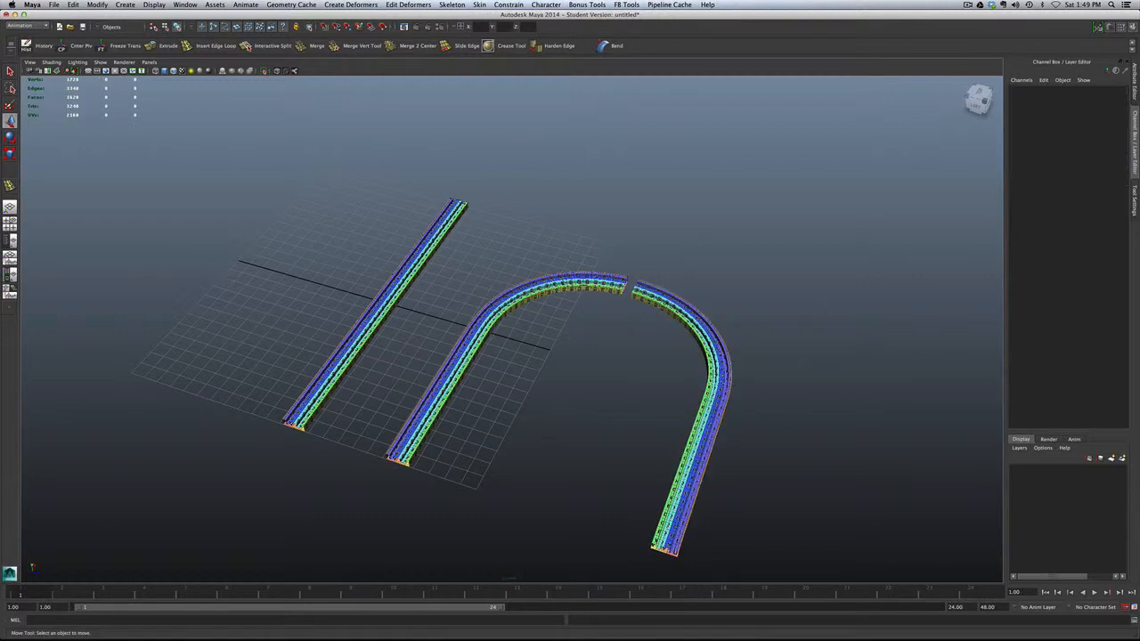
Move the mirrored copy along Z to about 24.75 and place its pivot on a corner of its curved end
click(657, 293)
alt+right_drag(744, 403, 877, 445)
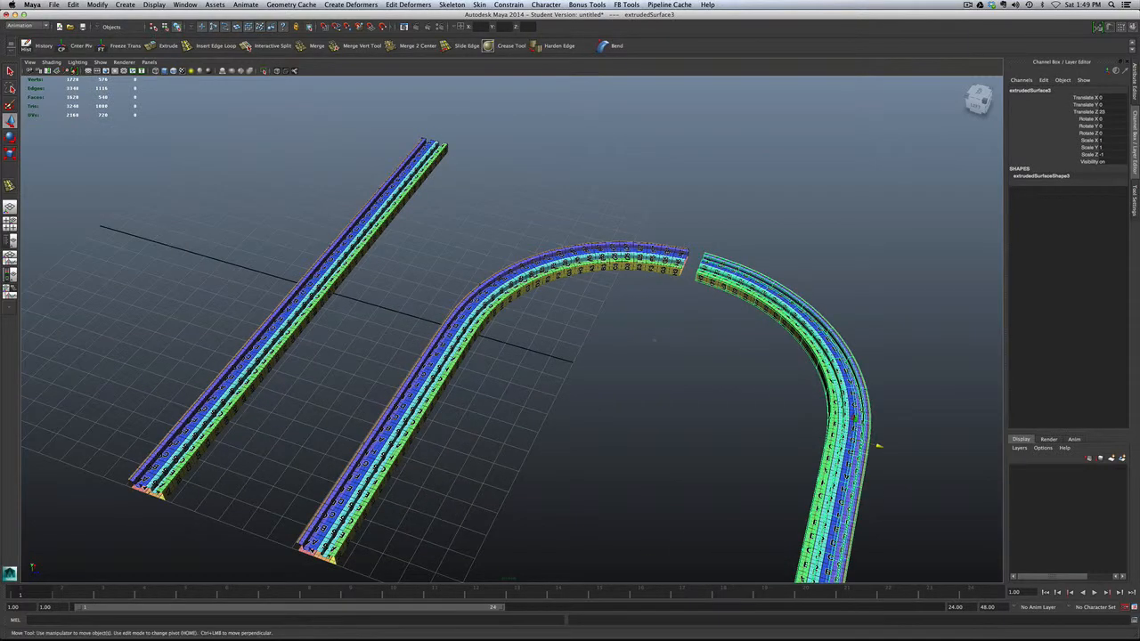
drag(878, 445, 927, 457)
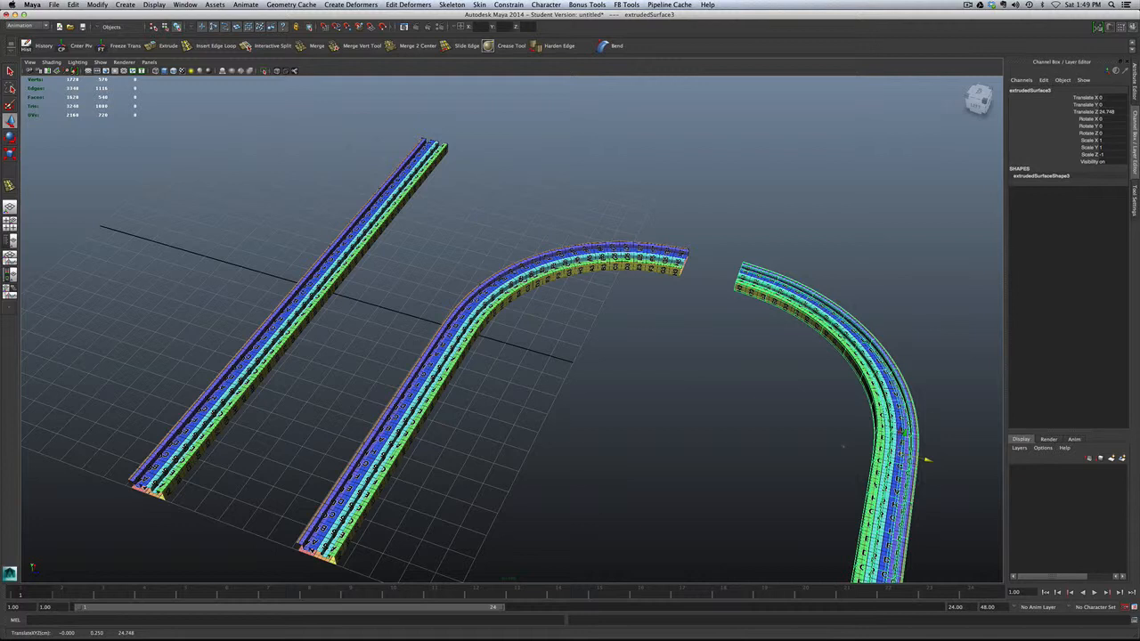
drag(895, 451, 734, 342)
key(Home)
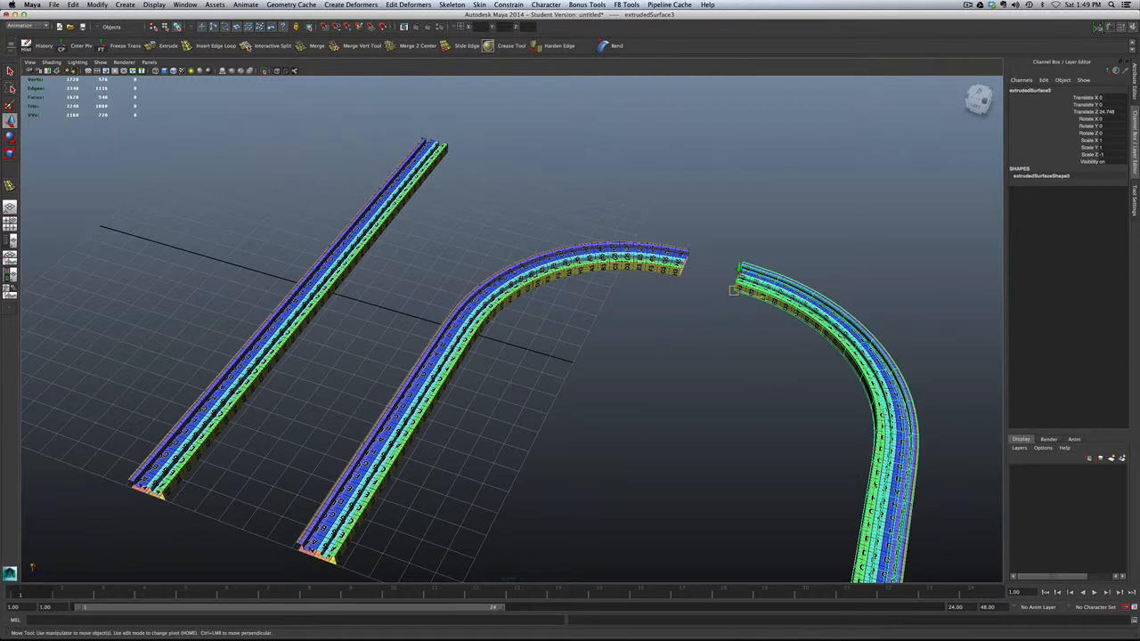
Vertex-snap the mirrored copy onto the matching corner of the original bent track's curved end
key(v)
drag(738, 265, 686, 251)
click(686, 308)
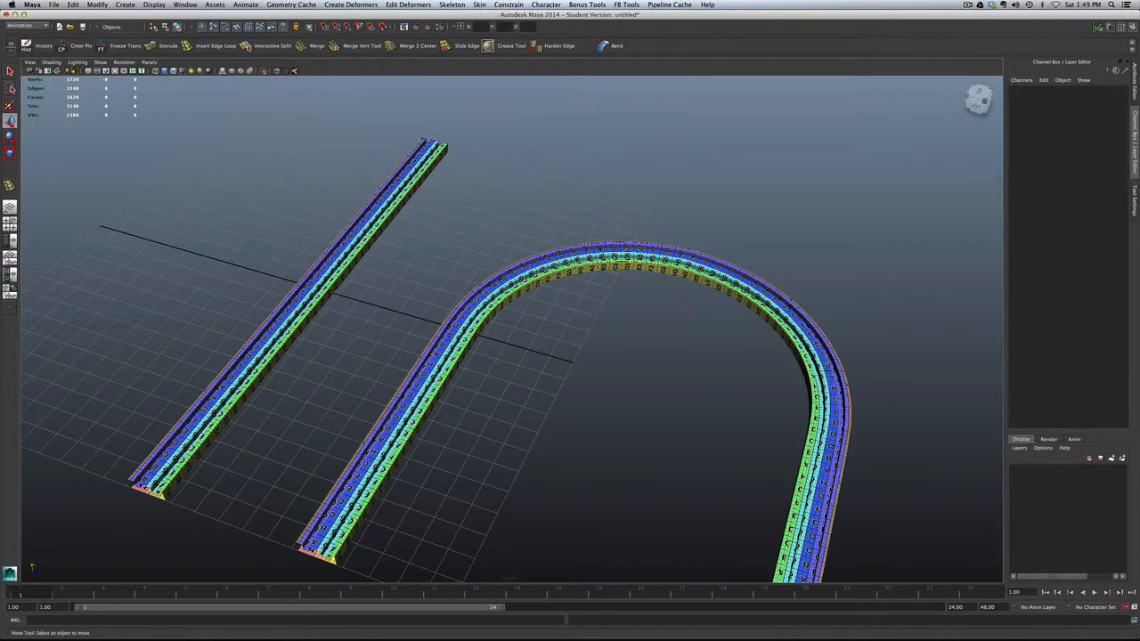
Examine the joined U-shaped track and the straight piece from several angles
alt+drag(686, 308, 308, 209)
scroll(511, 330, down, 3)
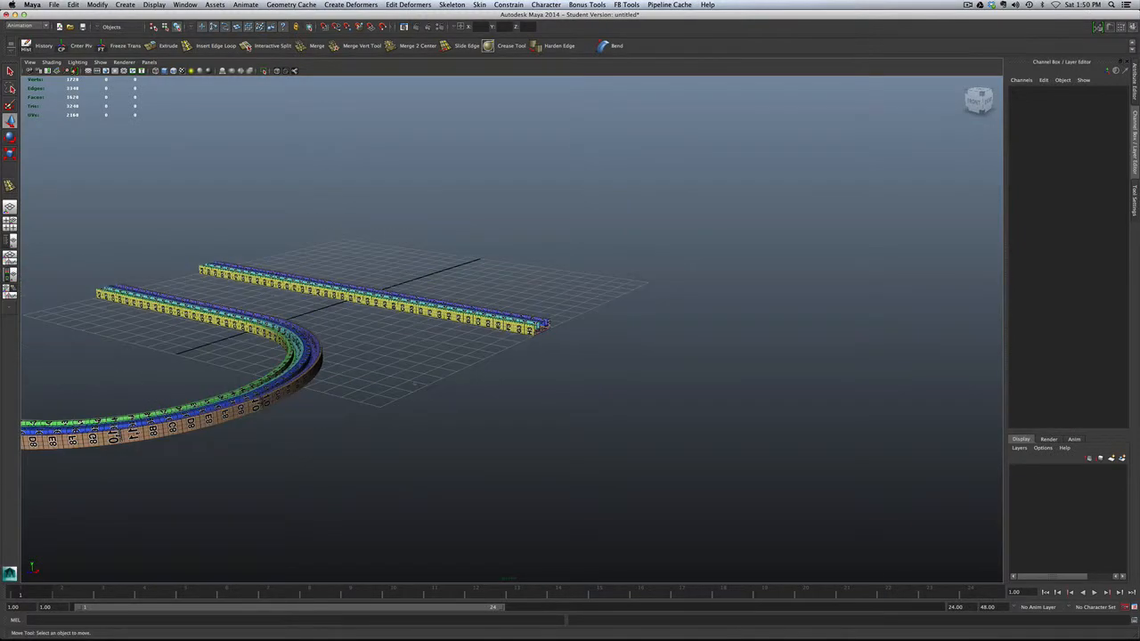
alt+drag(511, 330, 525, 328)
alt+drag(356, 334, 541, 410)
scroll(542, 410, down, 5)
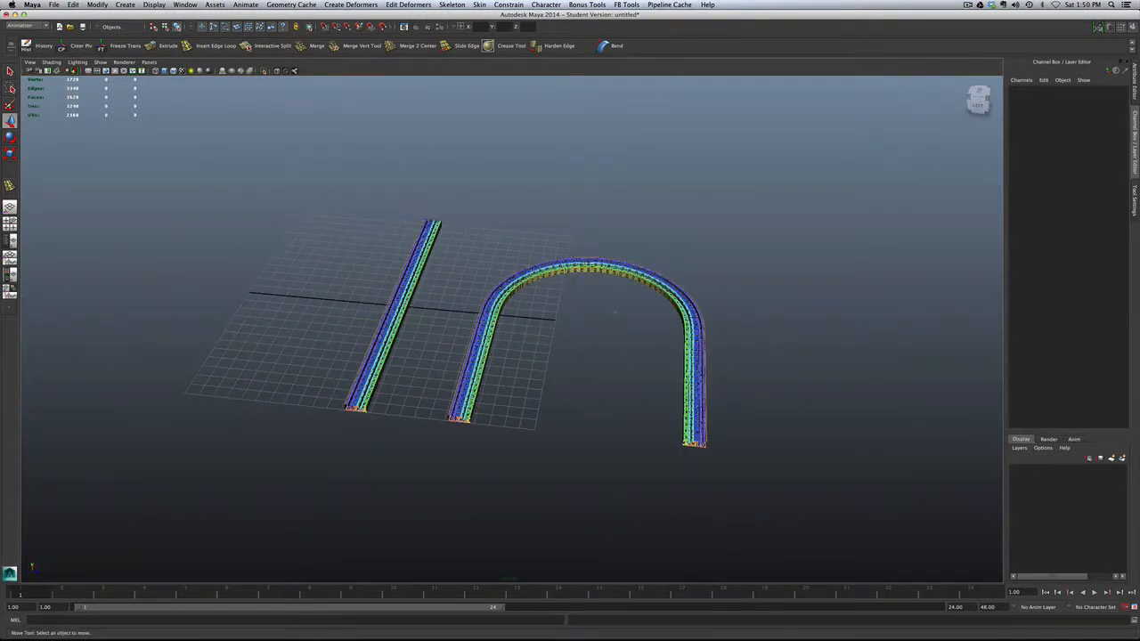
Move the mirrored half of the U-shaped track slightly along Z, leaving a small gap at the joint
click(634, 267)
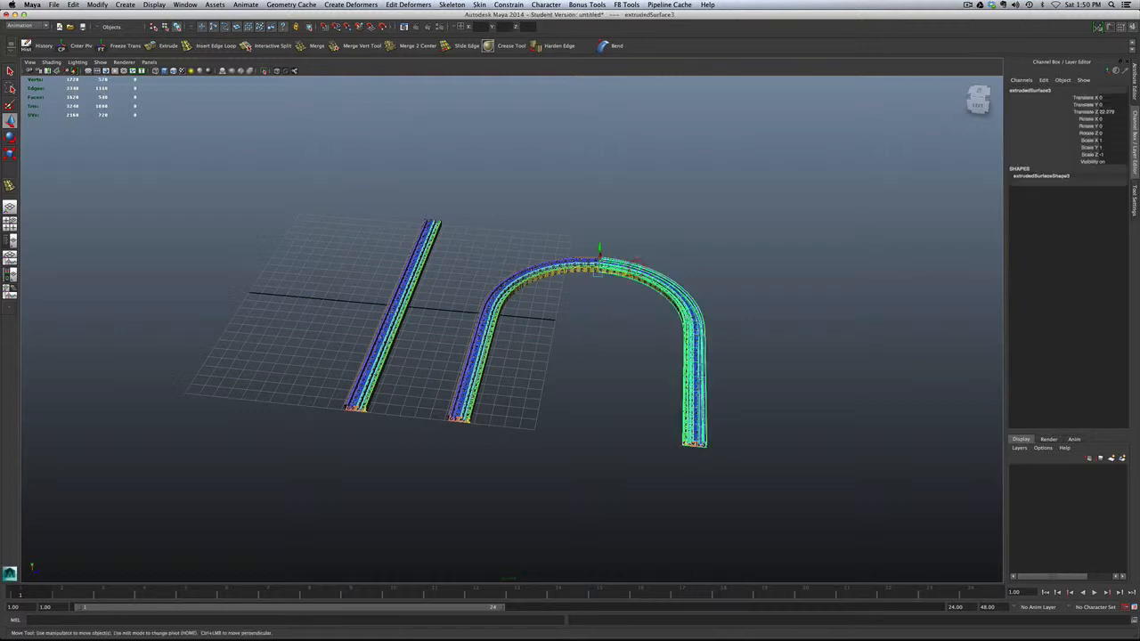
drag(621, 275, 628, 365)
scroll(594, 341, up, 4)
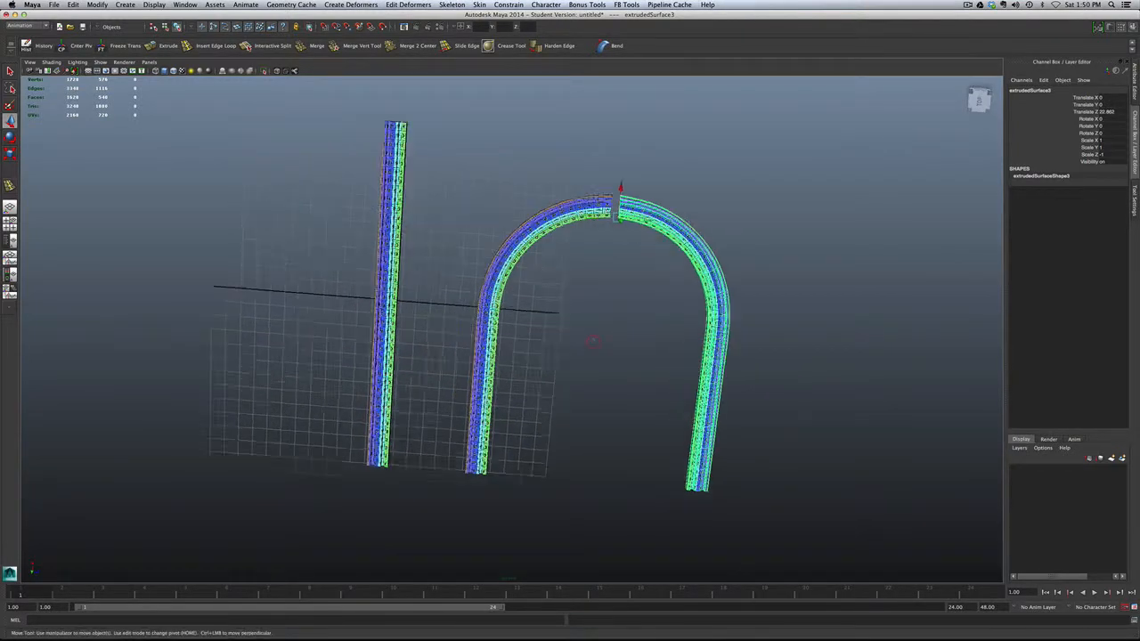
scroll(593, 339, down, 2)
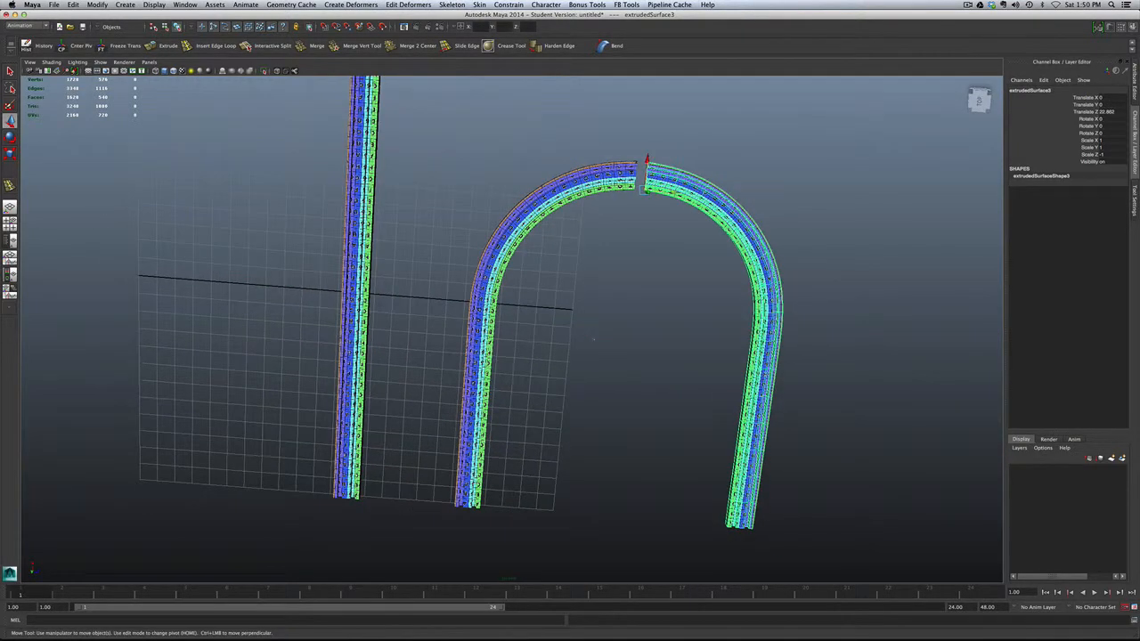
scroll(615, 331, down, 2)
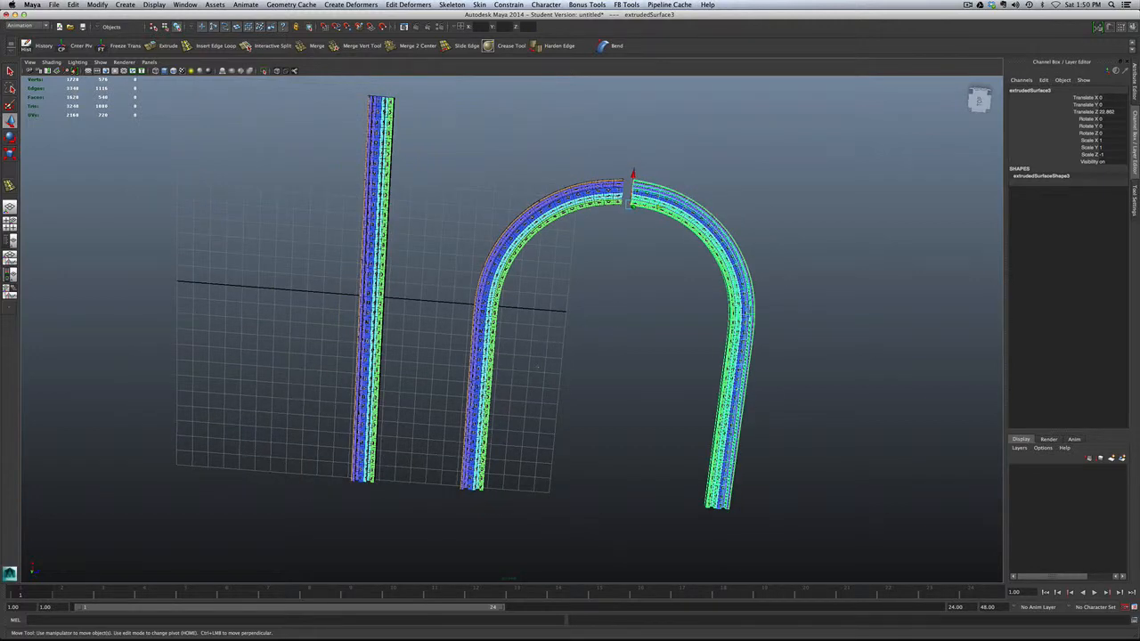
scroll(537, 367, down, 2)
mouse_move(571, 356)
alt+mouse_down()
mouse_move(617, 354)
mouse_move(570, 355)
alt+mouse_up()
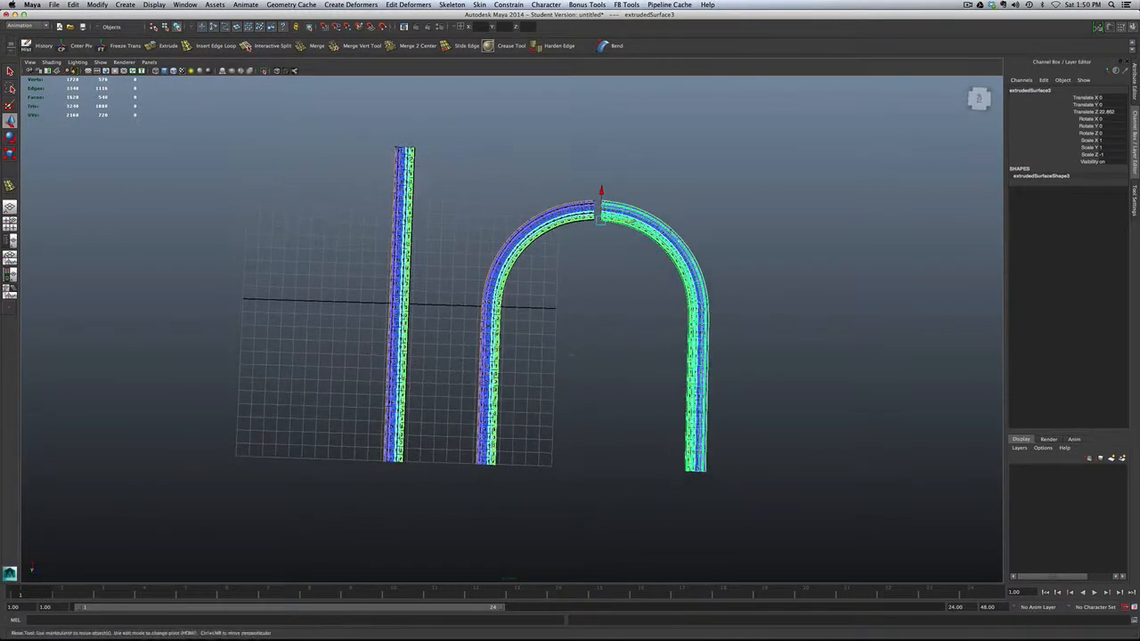
Duplicate the straight track piece and move the copy along Z to -18, beyond the grid
click(397, 347)
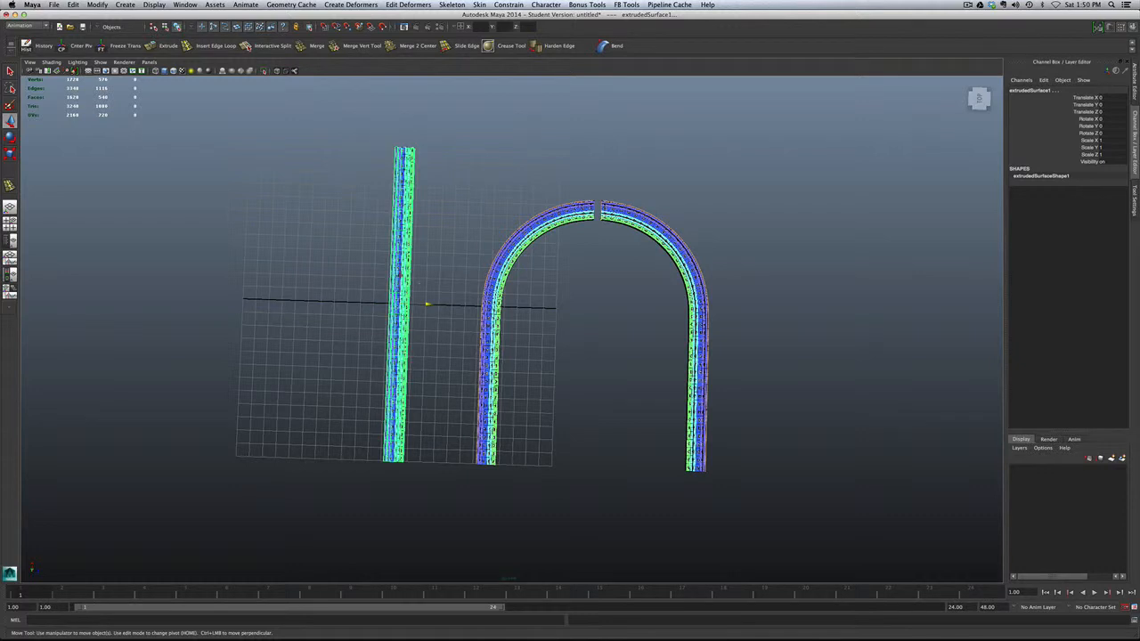
click(419, 264)
click(406, 261)
key(ctrl+d)
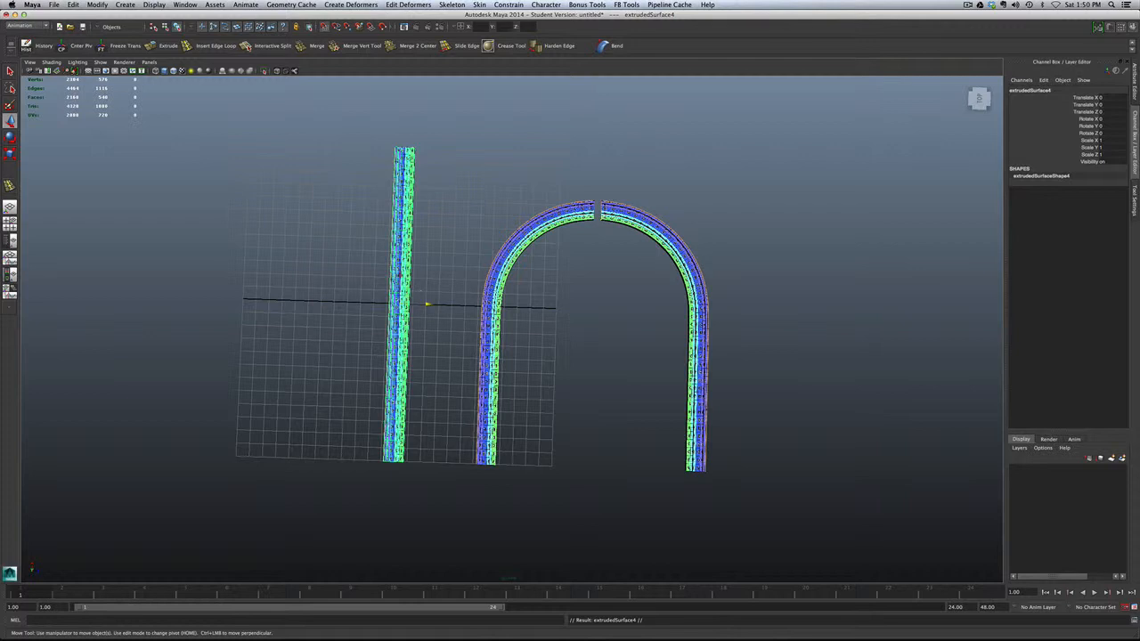
drag(427, 304, 191, 297)
scroll(511, 328, down, 2)
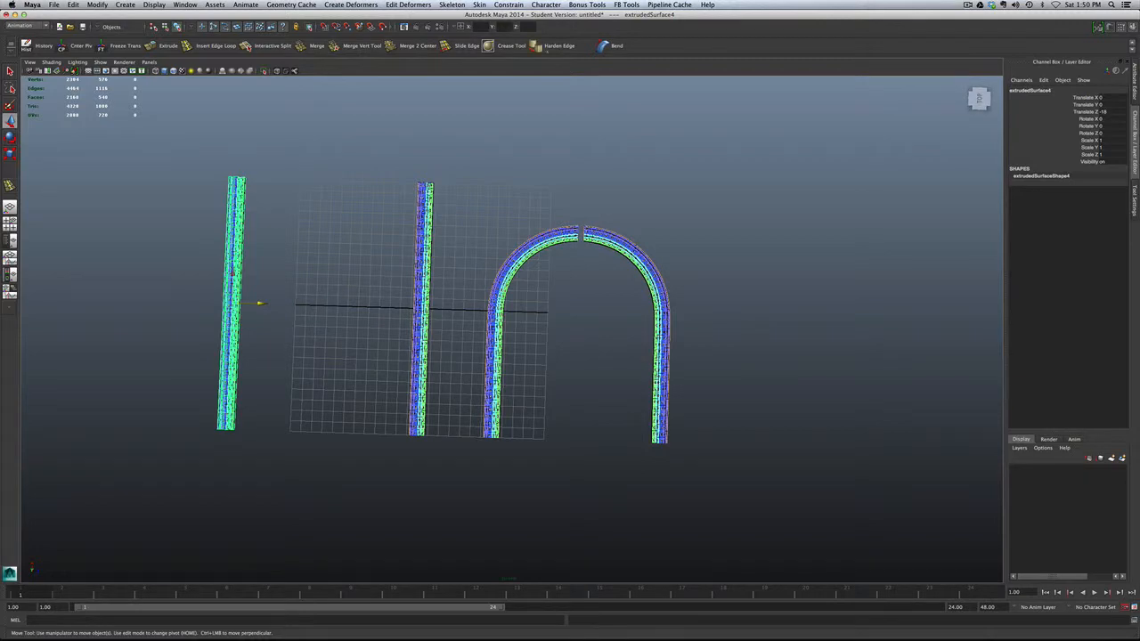
Add a bend deformer to the duplicated straight piece and set its handle's Rotate X and Rotate Y to 90
click(604, 45)
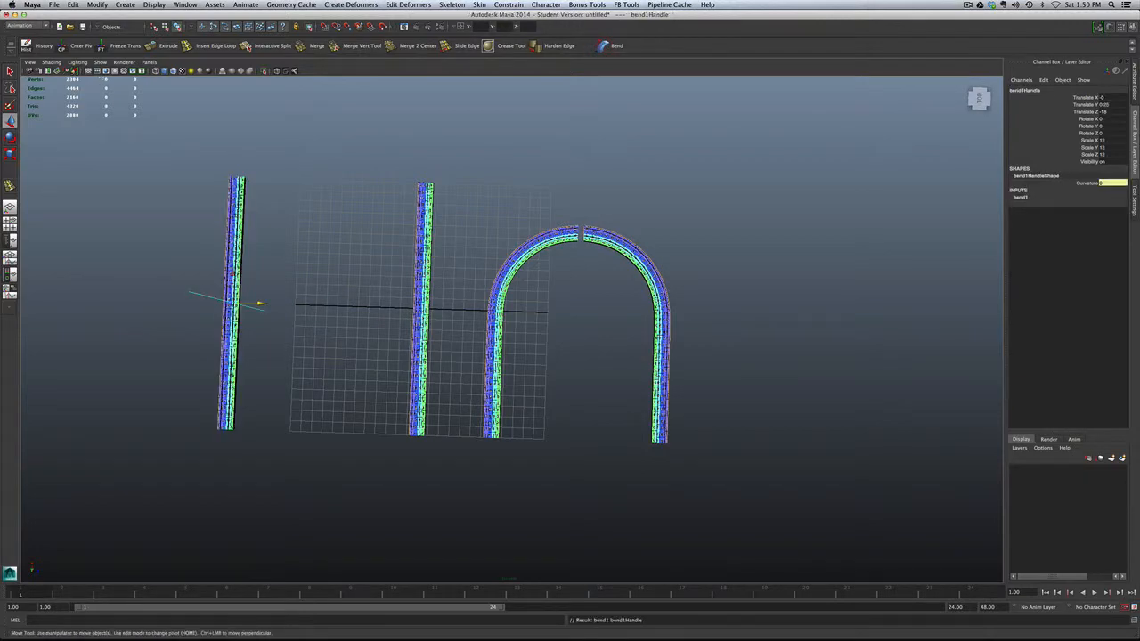
alt+drag(343, 406, 202, 304)
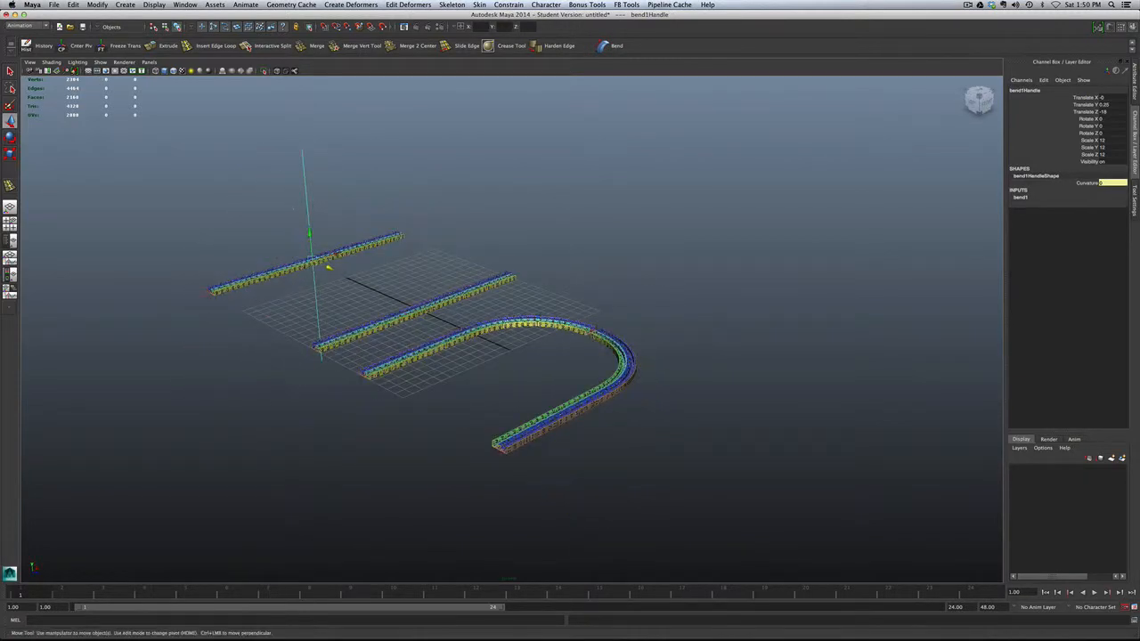
click(1114, 118)
text(90)
key(Return)
click(1113, 126)
text(90)
key(Return)
Try a bend curvature of 90 on the duplicated piece, and reverse the direction by setting it to -90
click(1020, 197)
click(1103, 211)
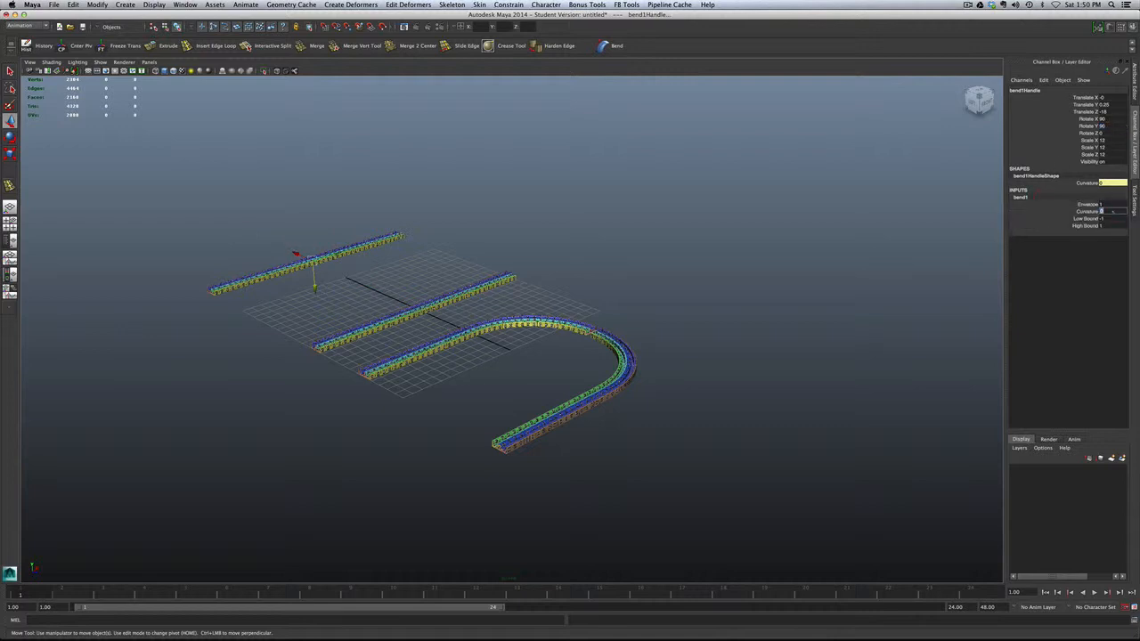
text(90)
key(Return)
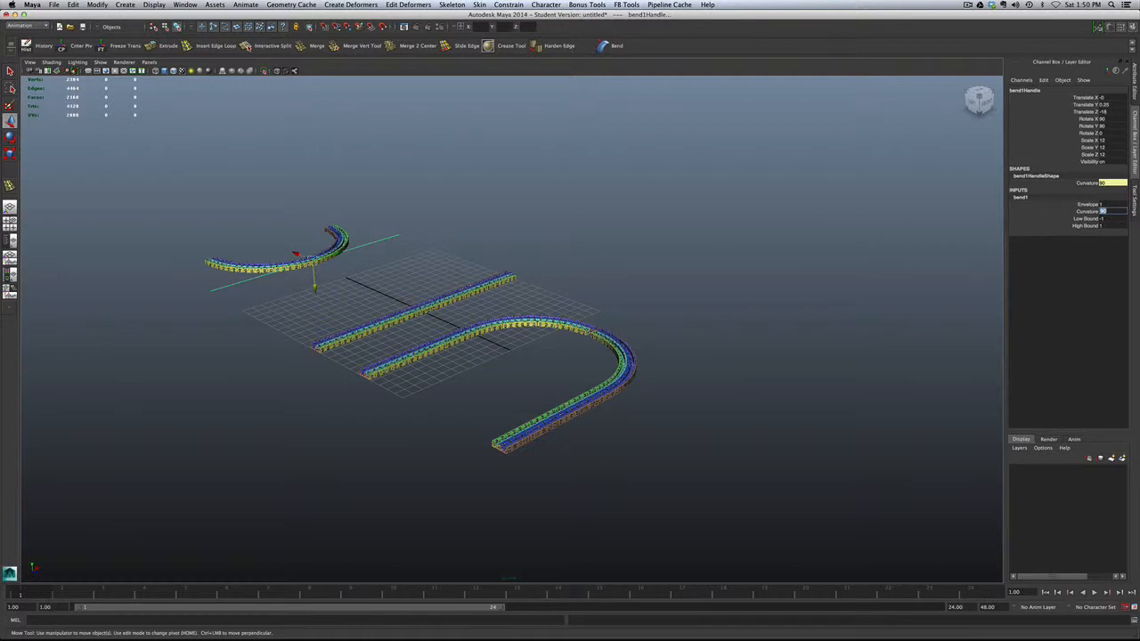
text(-90)
key(Return)
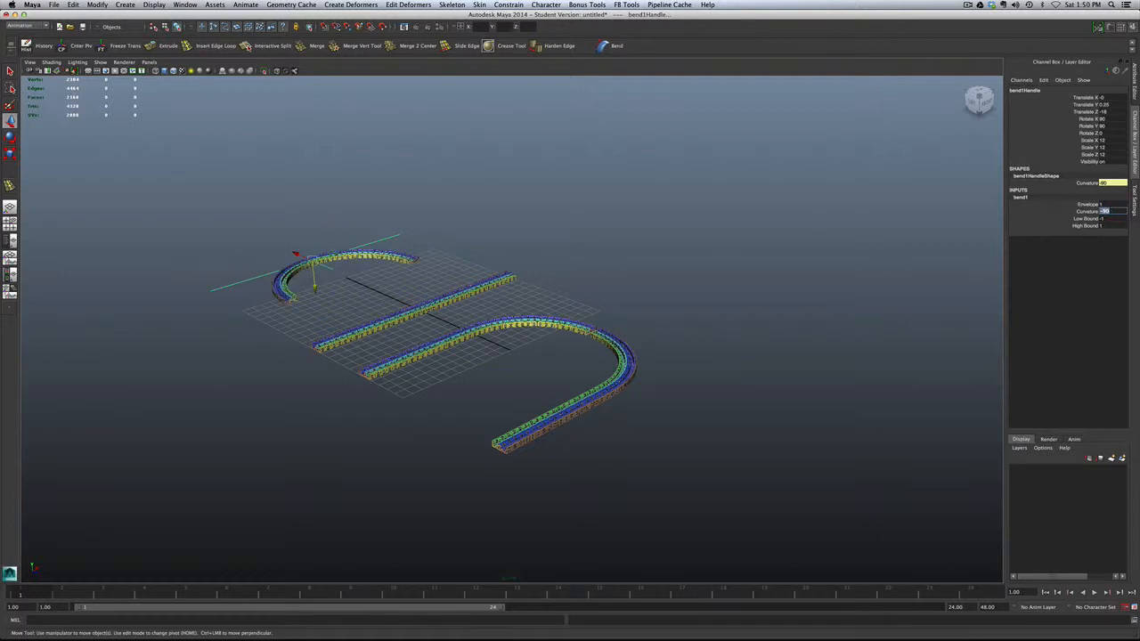
Examine the semicircular track piece beside the other tracks in the perspective and top views
alt+drag(192, 298, 327, 375)
scroll(327, 375, up, 5)
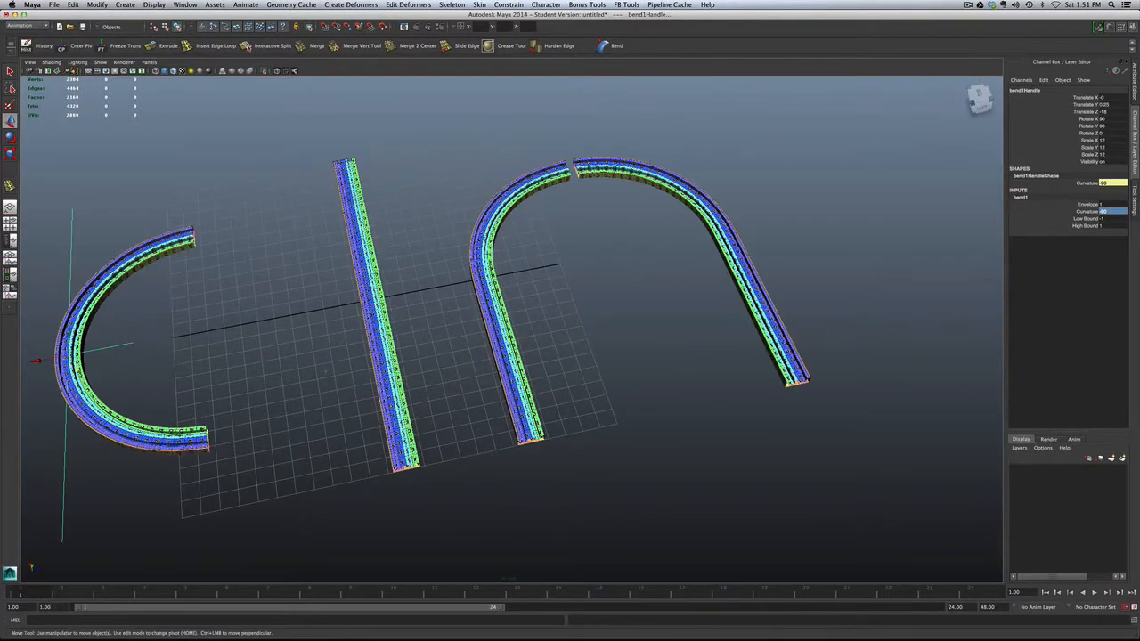
alt+middle_drag(326, 373, 504, 331)
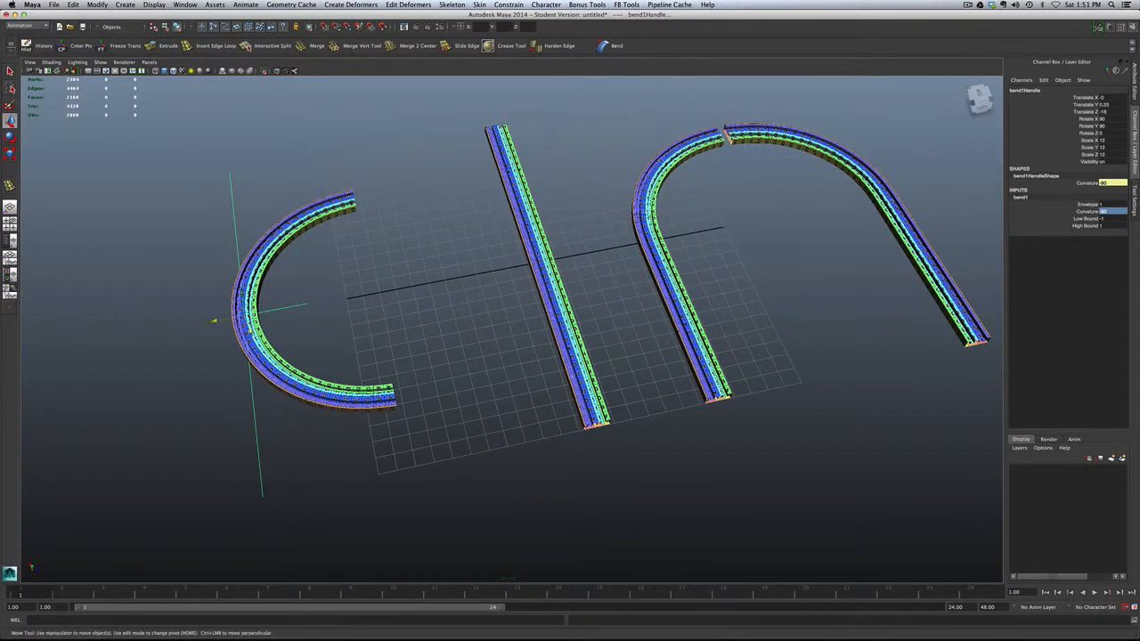
alt+drag(216, 320, 384, 328)
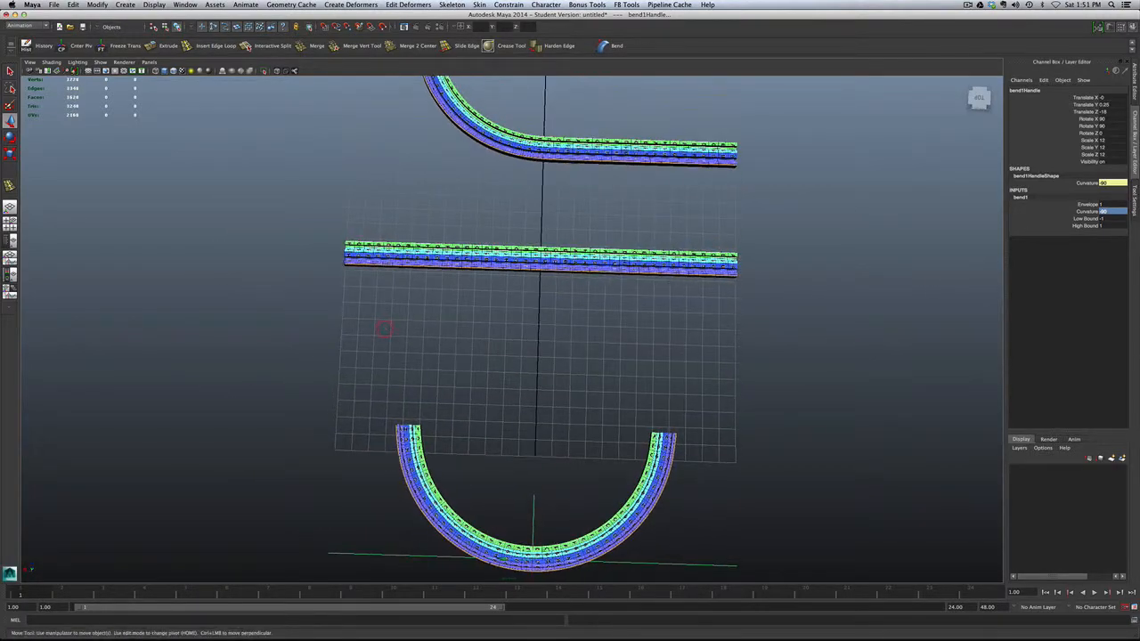
alt+right_drag(494, 435, 495, 436)
key(space)
drag(488, 429, 476, 427)
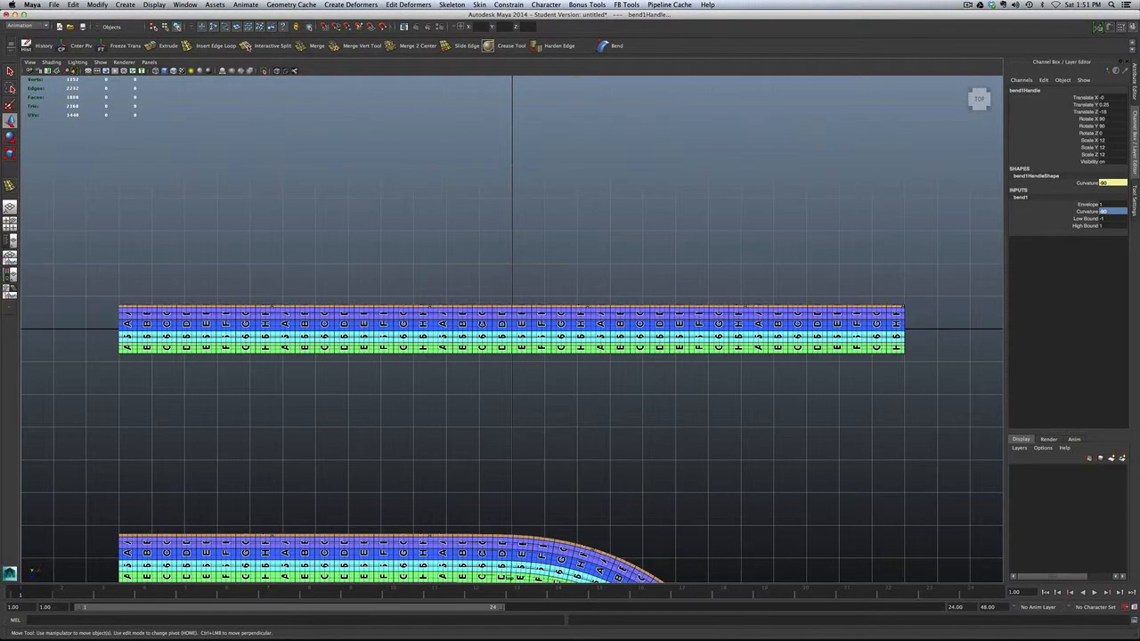
scroll(477, 427, down, 2)
key(space)
drag(457, 310, 470, 428)
scroll(470, 429, down, 4)
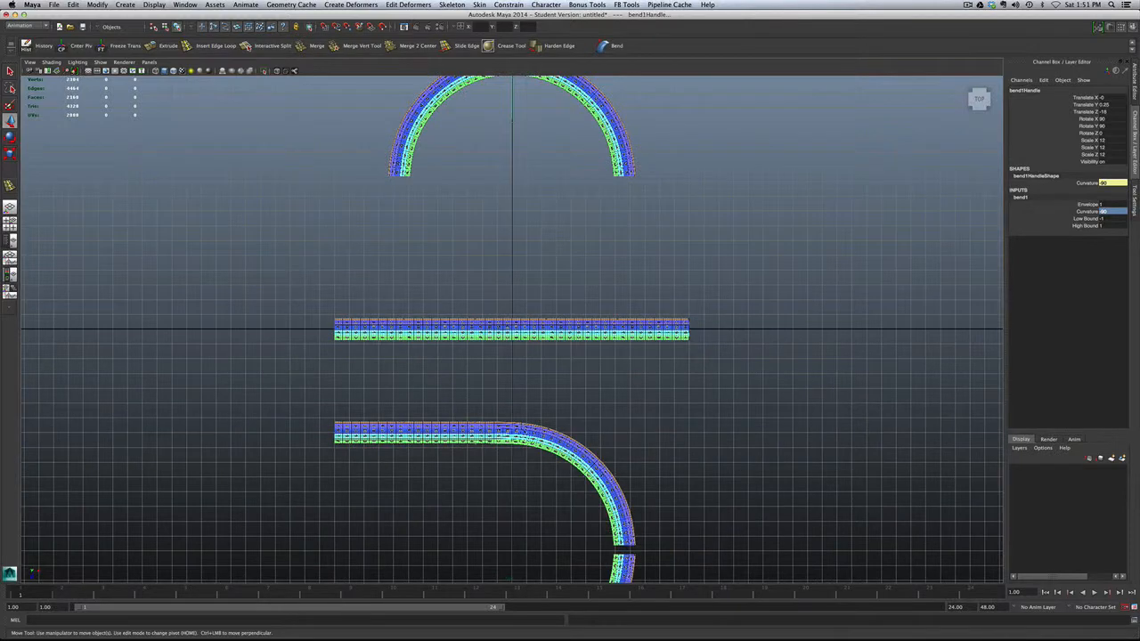
Try moving the semicircular piece together with its bend handle along Z to about -18.31, and undo the move
click(407, 162)
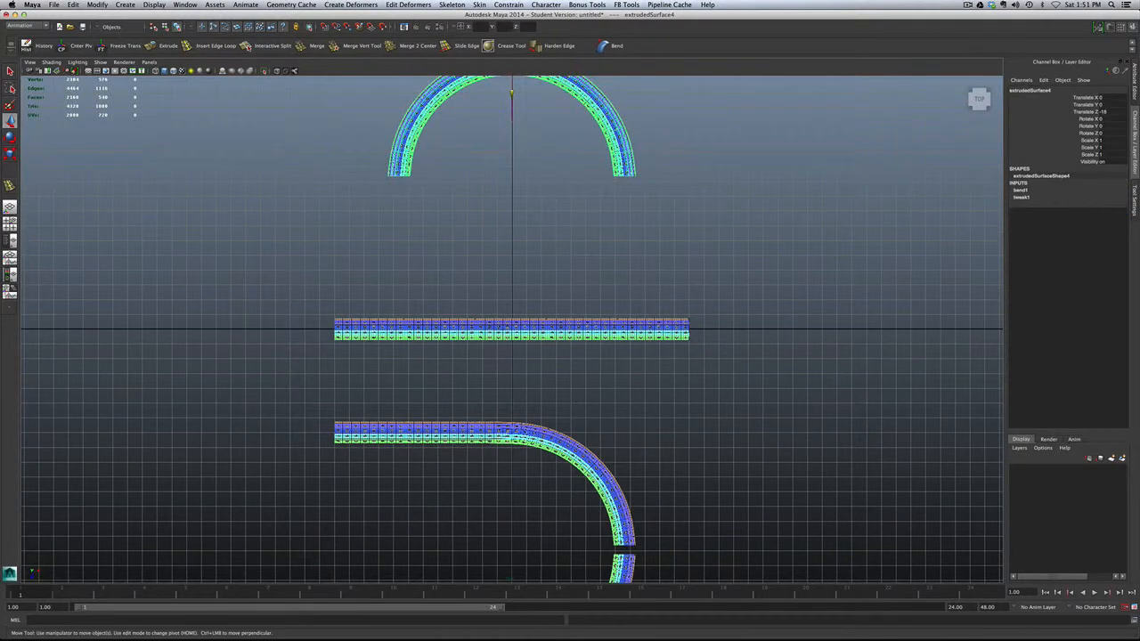
key(f)
scroll(512, 330, down, 4)
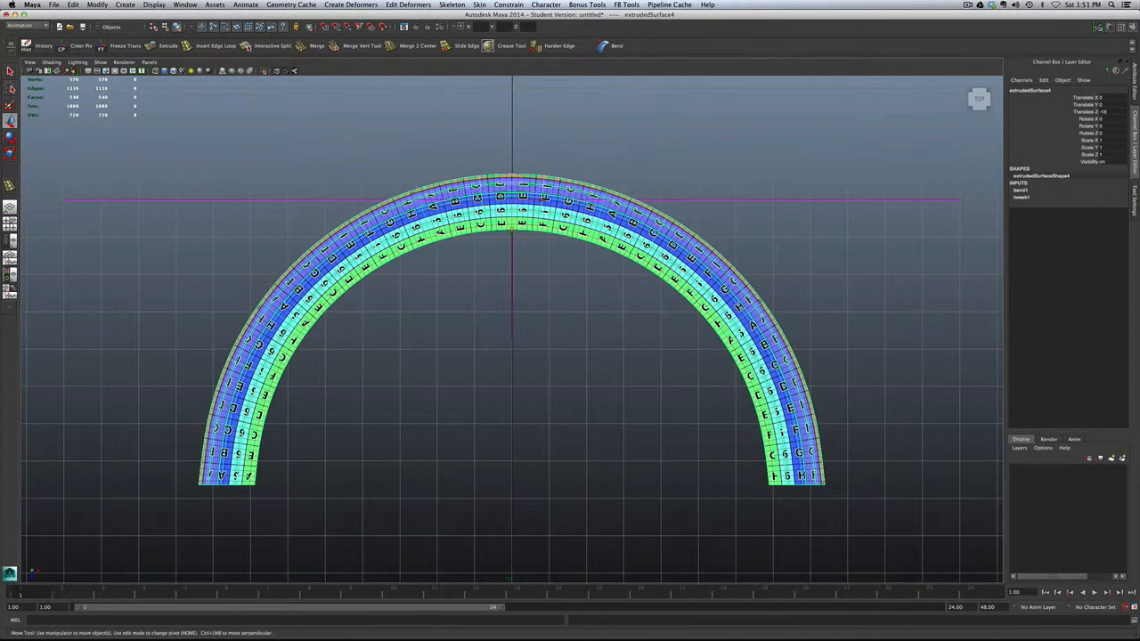
shift+click(667, 200)
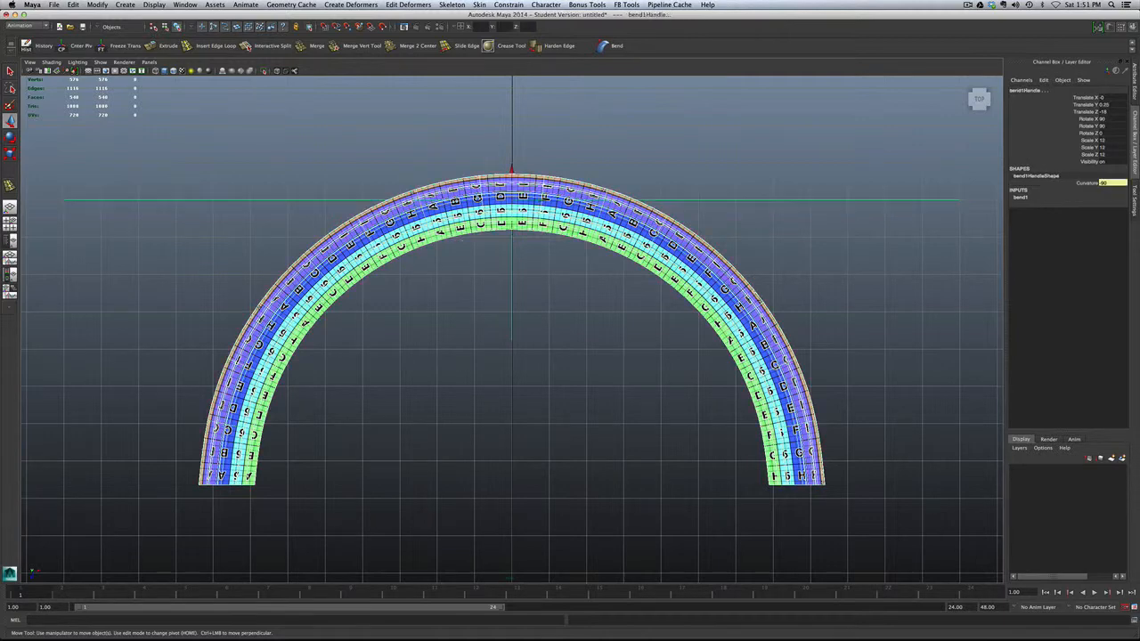
drag(511, 170, 511, 159)
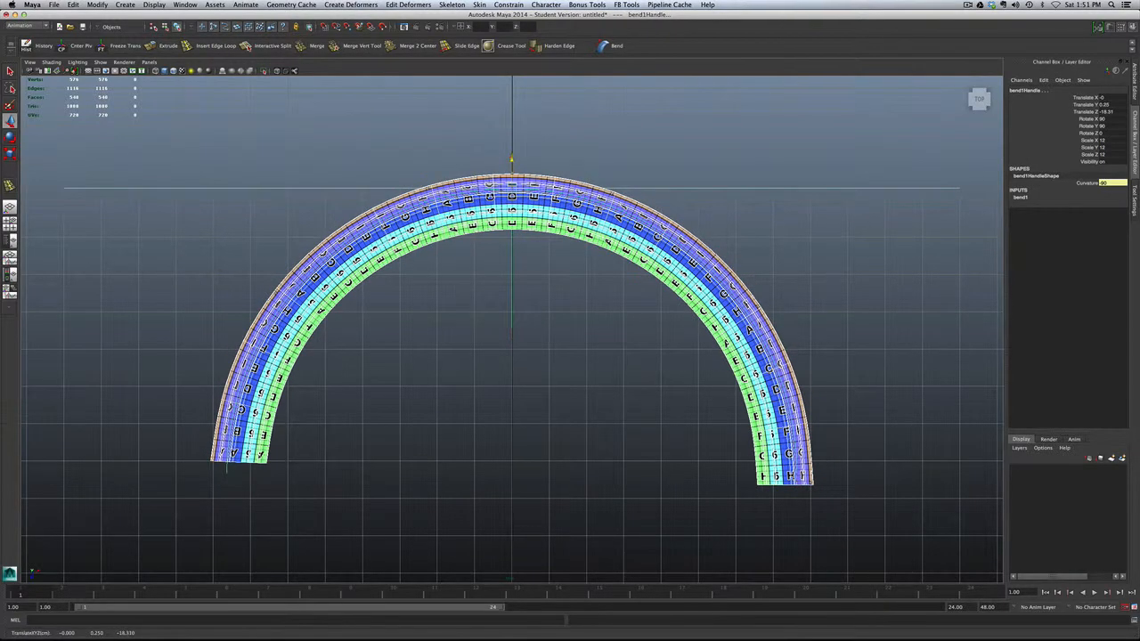
key(z)
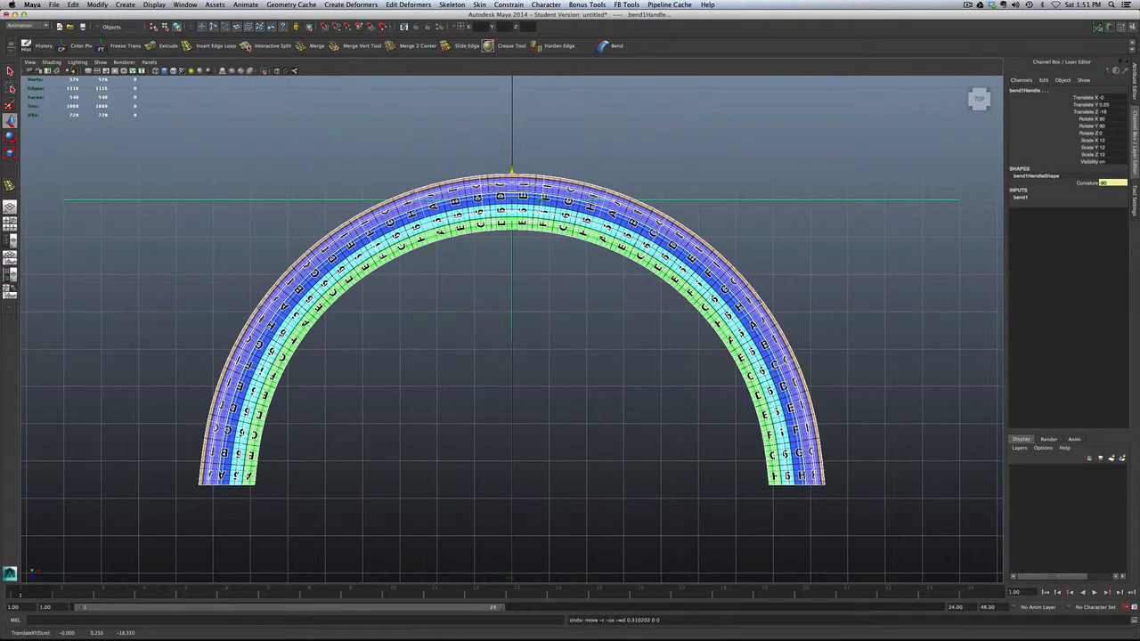
key(z)
key(z)
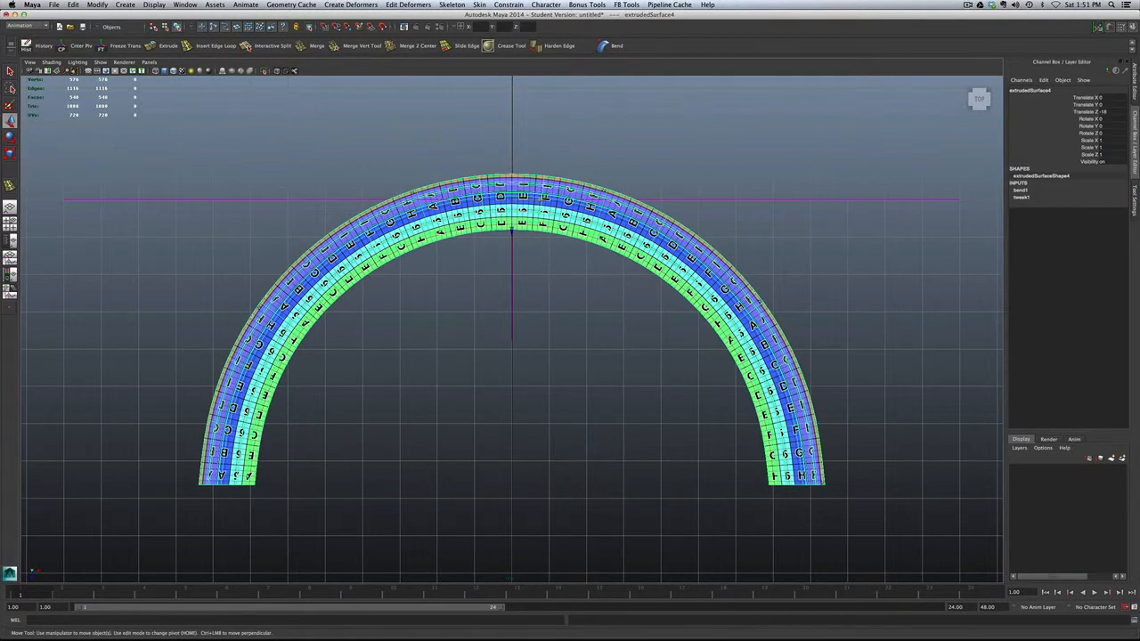
Try moving only the bend handle along Z to about -19.09, and undo the move
drag(511, 230, 511, 169)
click(357, 202)
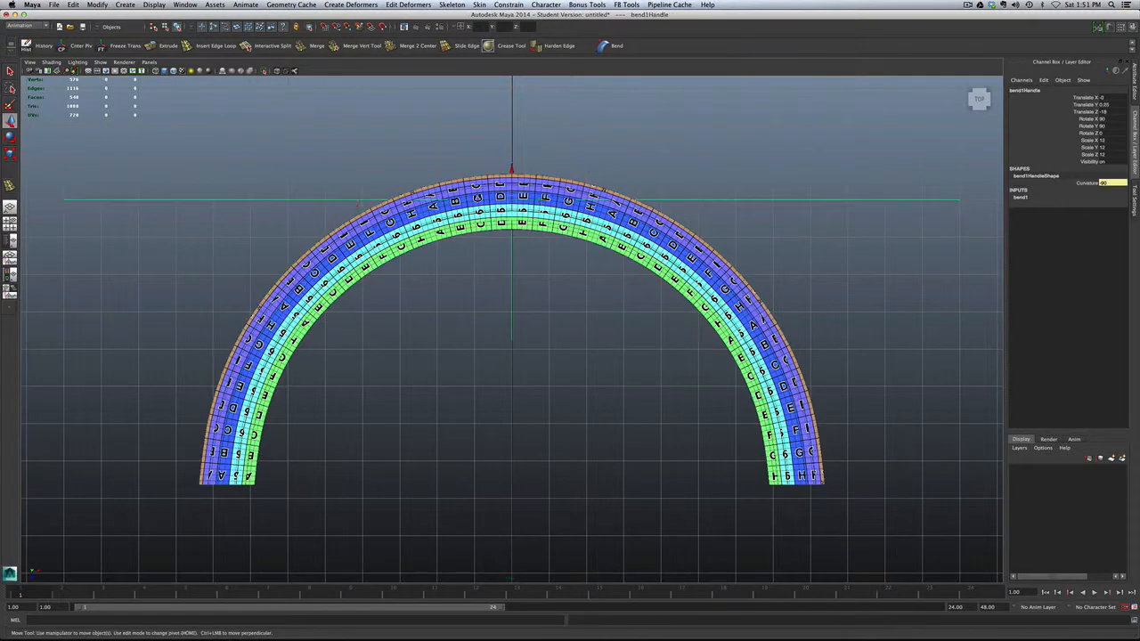
drag(511, 169, 511, 131)
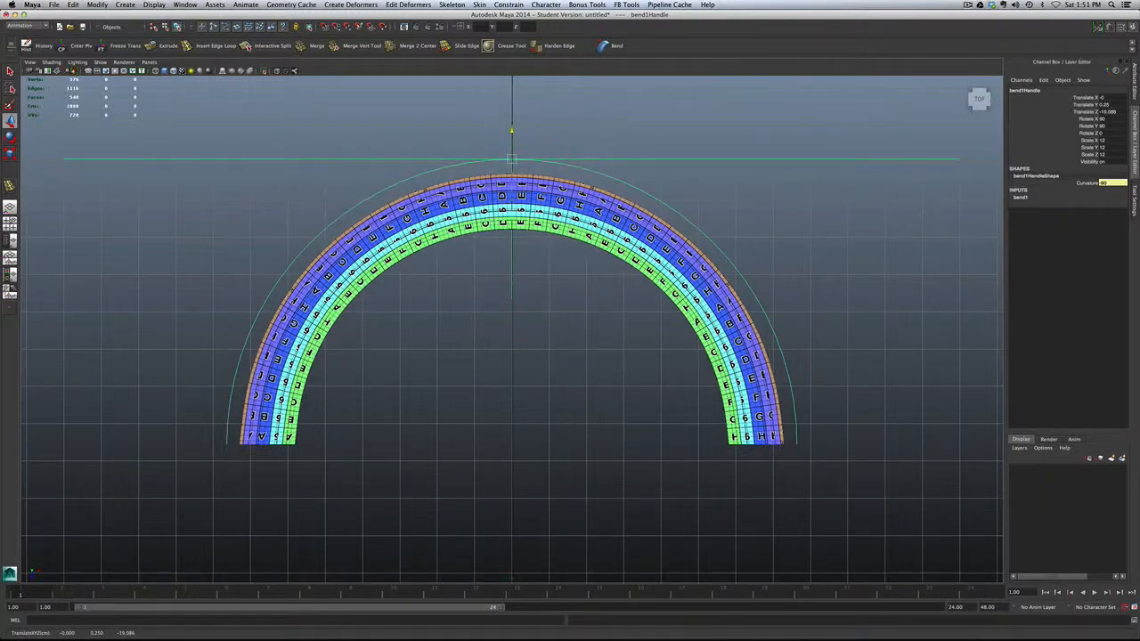
key(z)
Try shifting the bend handle slightly along Z in the perspective view, and undo the shift
key(space)
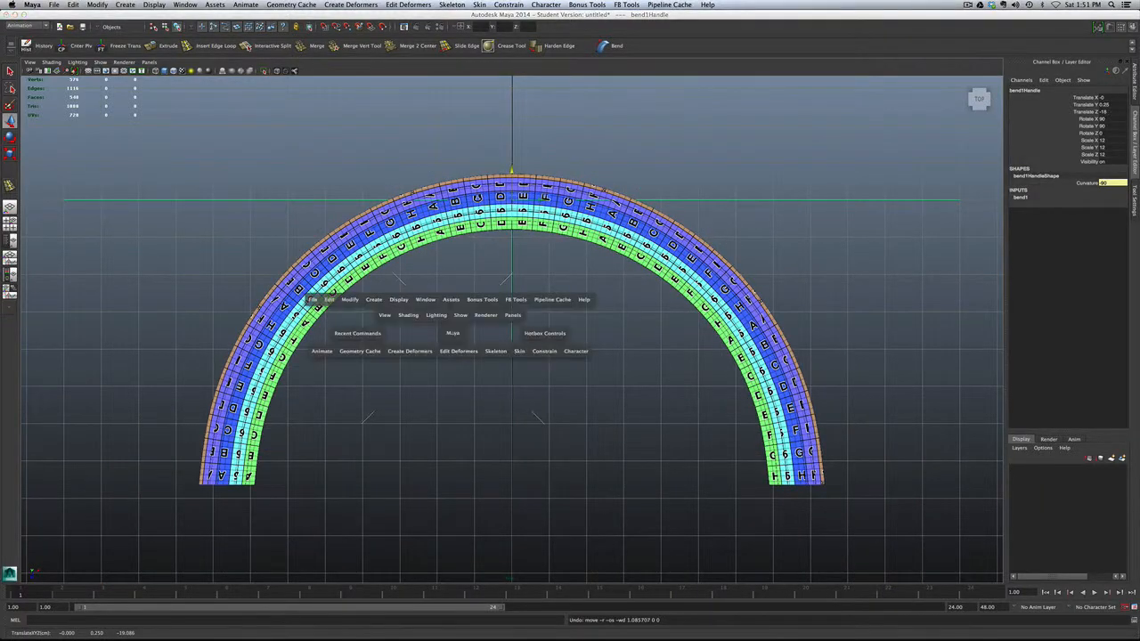
click(452, 312)
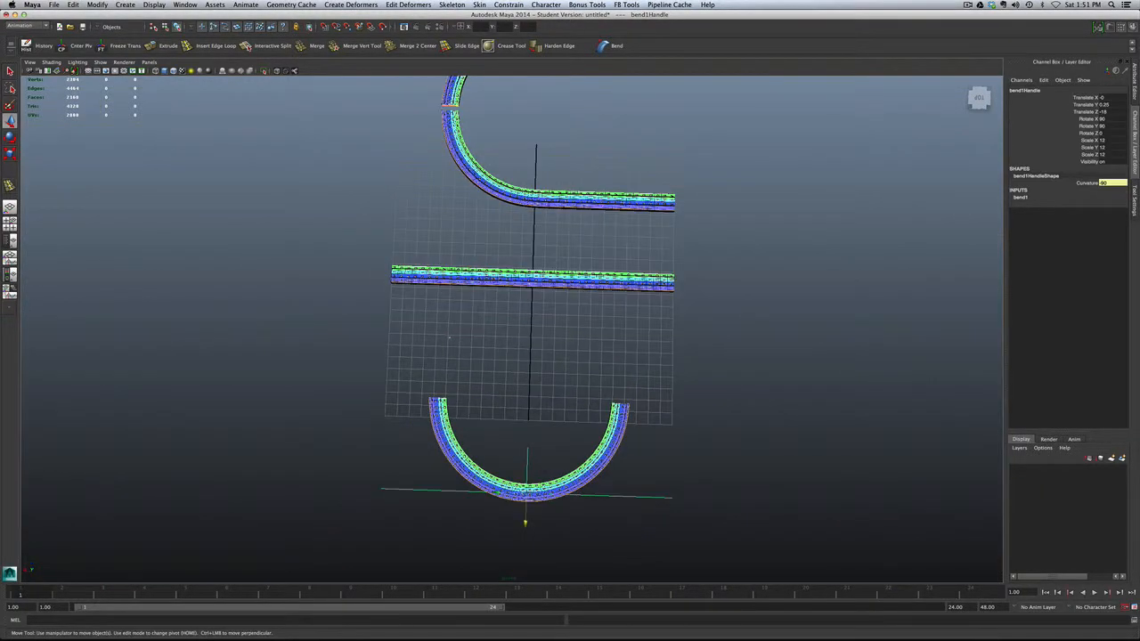
alt+drag(490, 498, 315, 382)
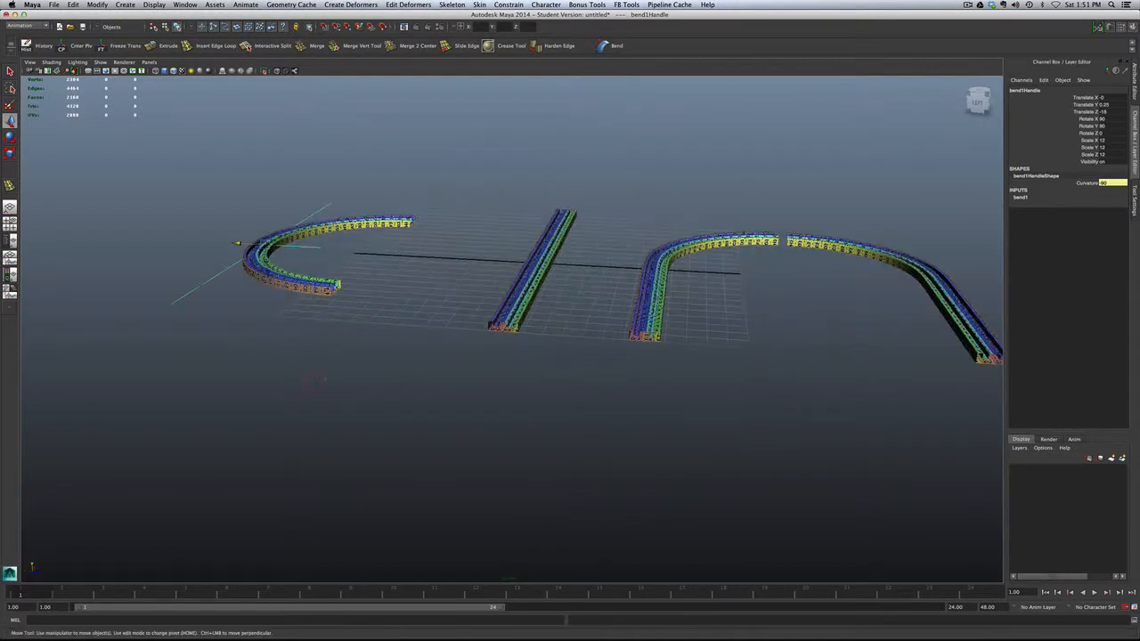
drag(237, 243, 262, 244)
key(z)
Delete the construction history of the semicircular track piece to bake in the bend and remove its deformer
click(307, 330)
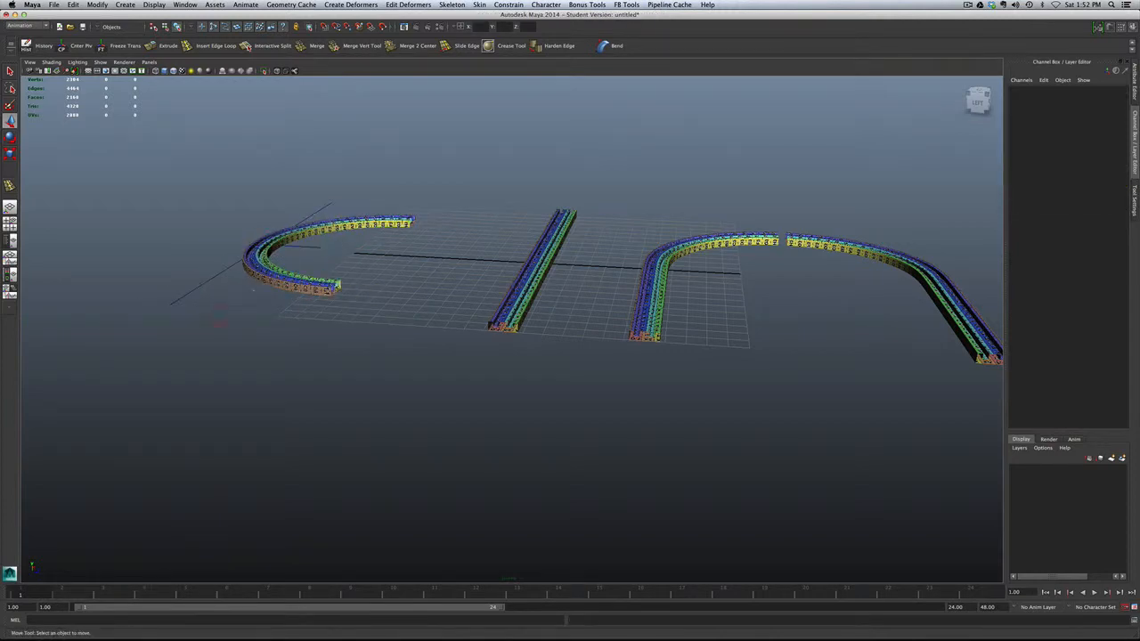
click(268, 265)
alt+drag(268, 265, 303, 352)
alt+right_drag(182, 338, 229, 331)
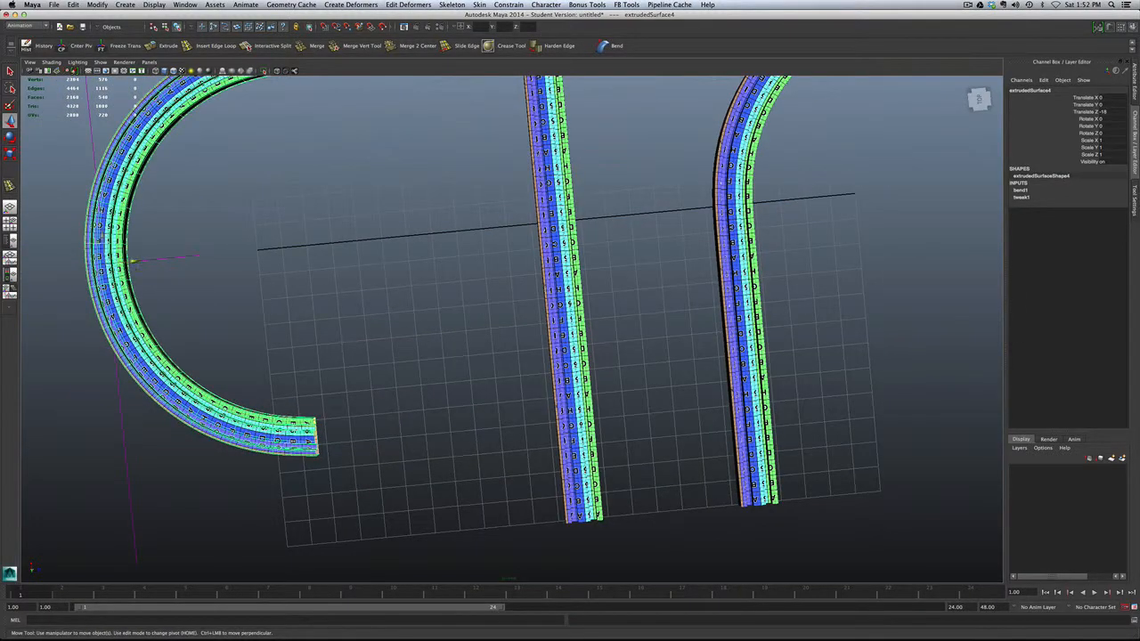
scroll(534, 293, down, 3)
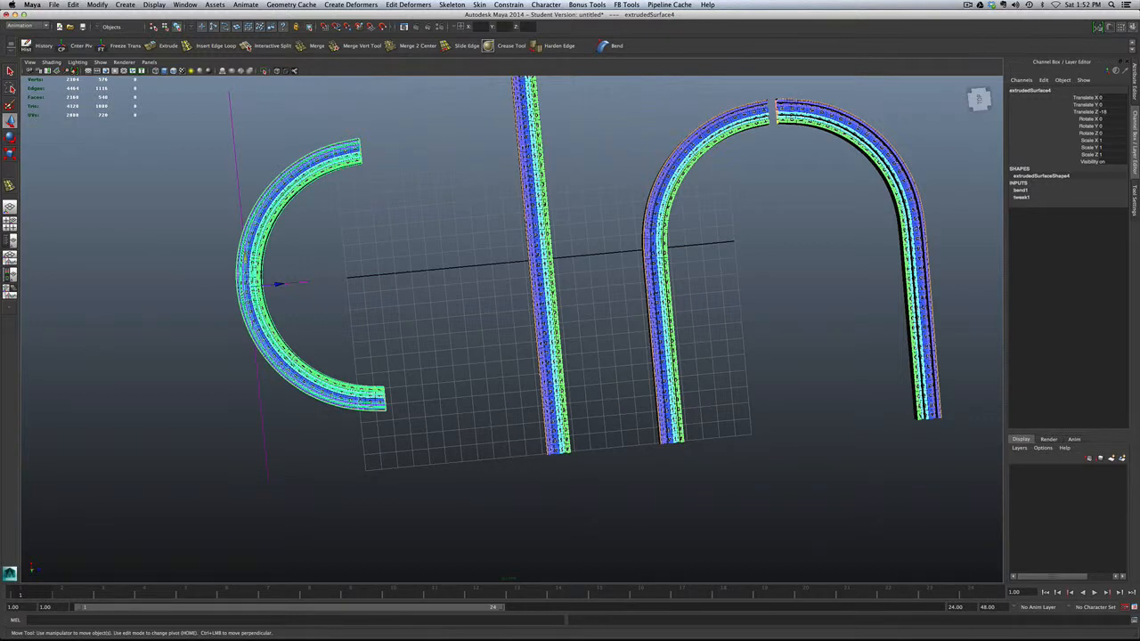
click(229, 153)
click(300, 168)
click(39, 45)
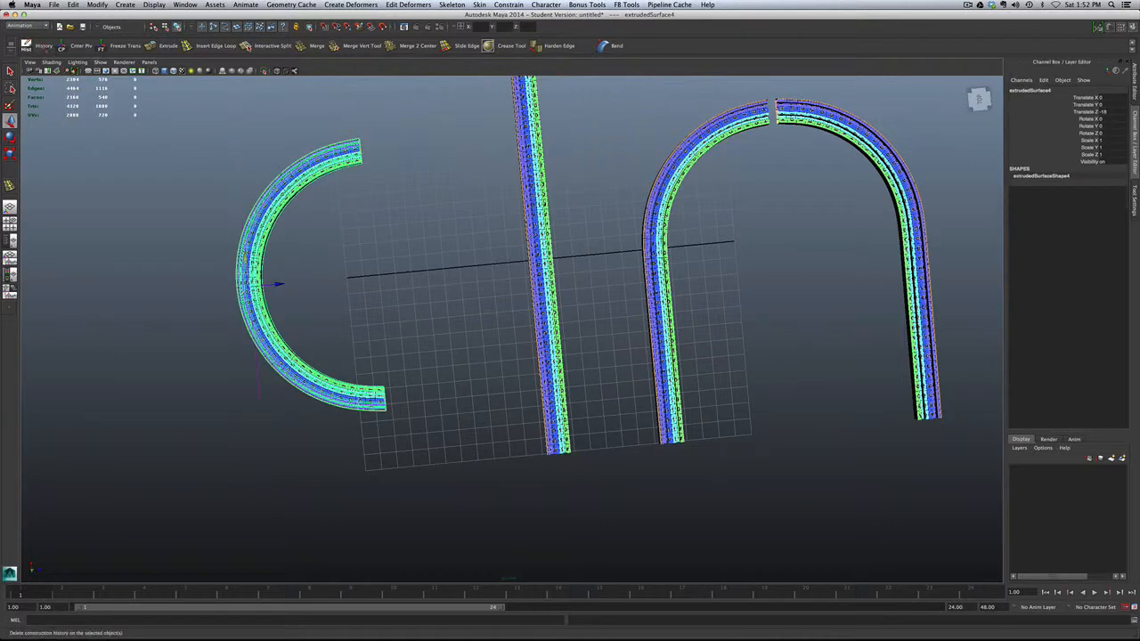
click(309, 243)
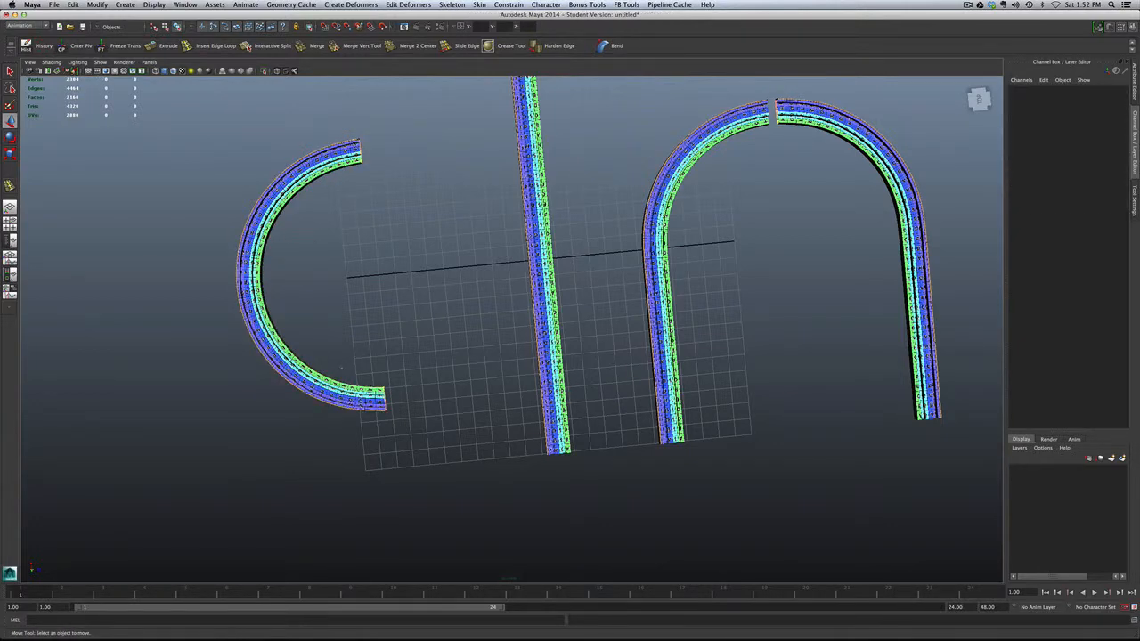
alt+drag(341, 368, 353, 329)
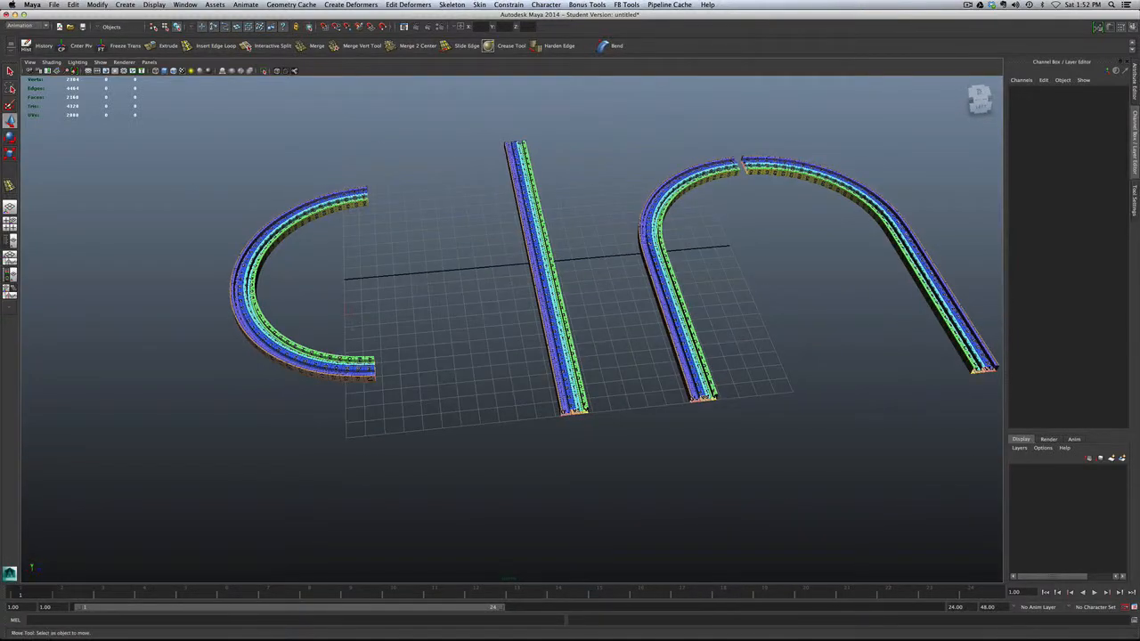
Move the pivot of the unmirrored curved track half to its straight end's corner and rotate the piece -90 degrees about Y
click(678, 313)
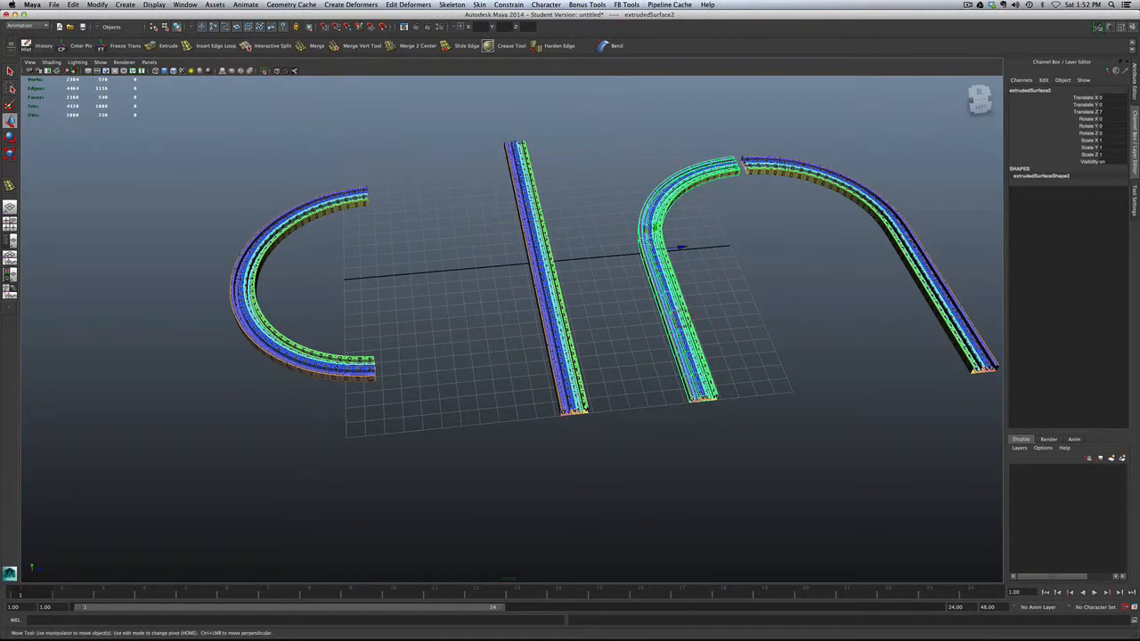
key(d)
key(v)
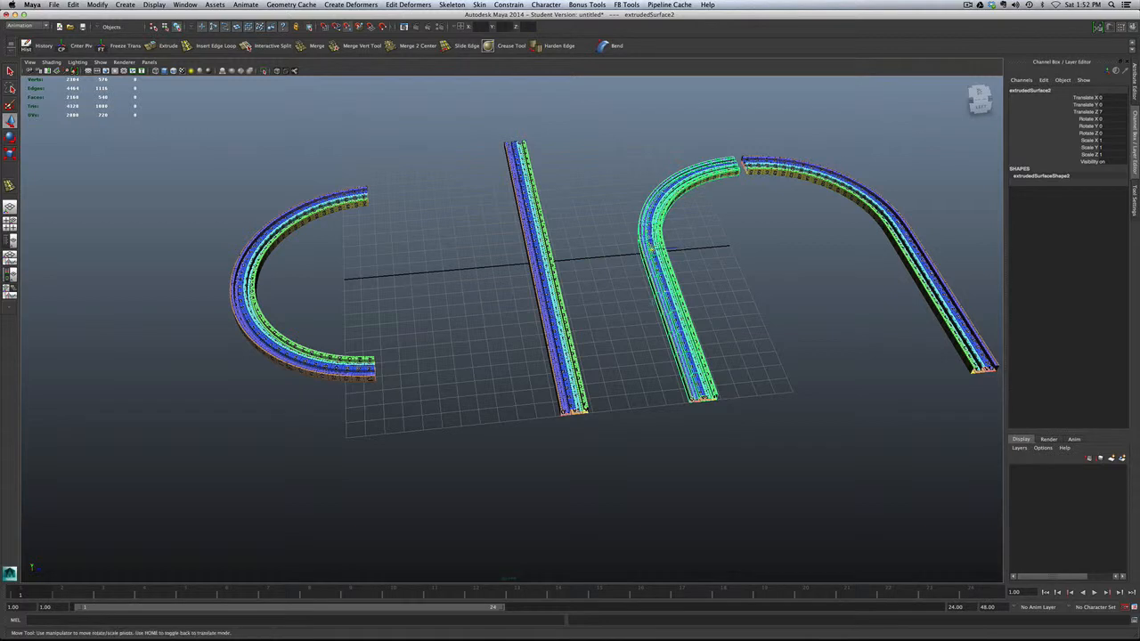
middle_drag(652, 303, 716, 453)
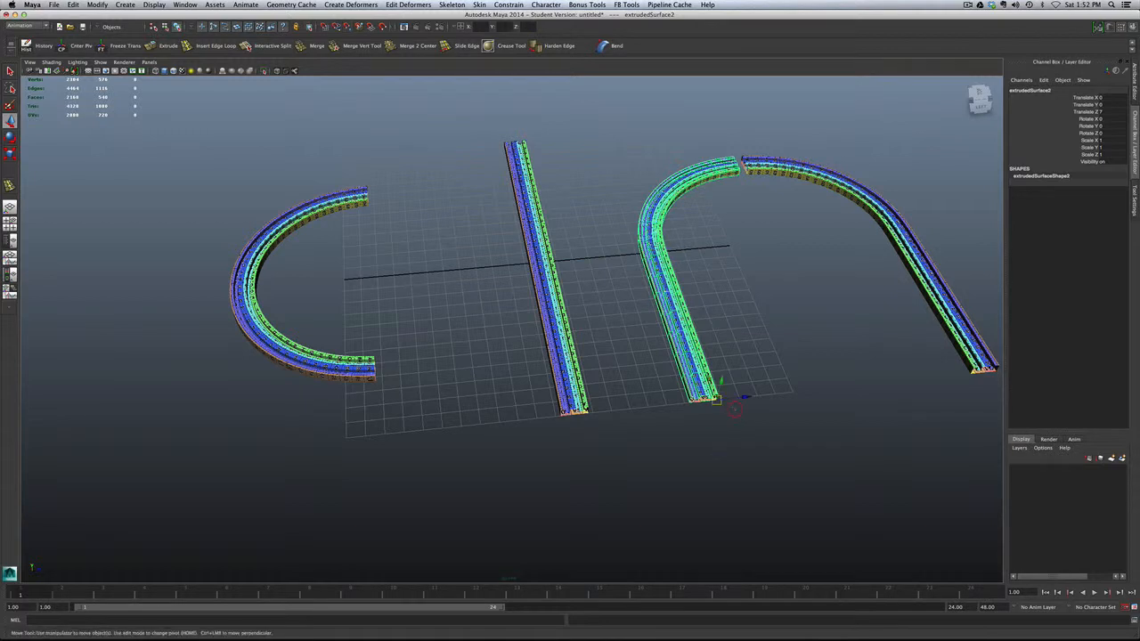
key(e)
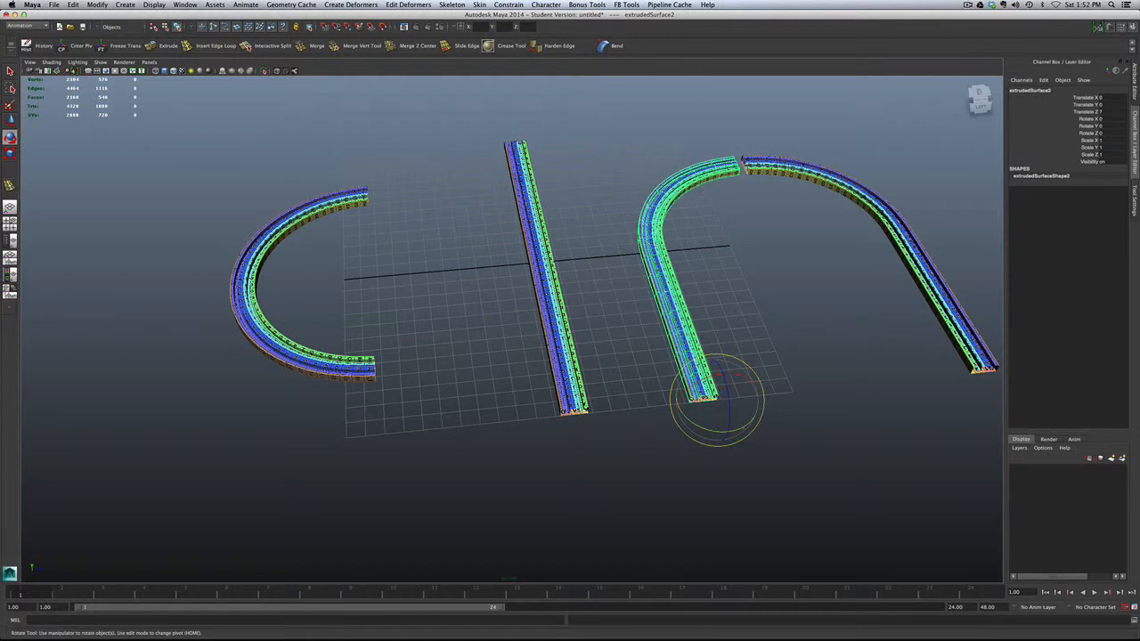
drag(718, 431, 681, 438)
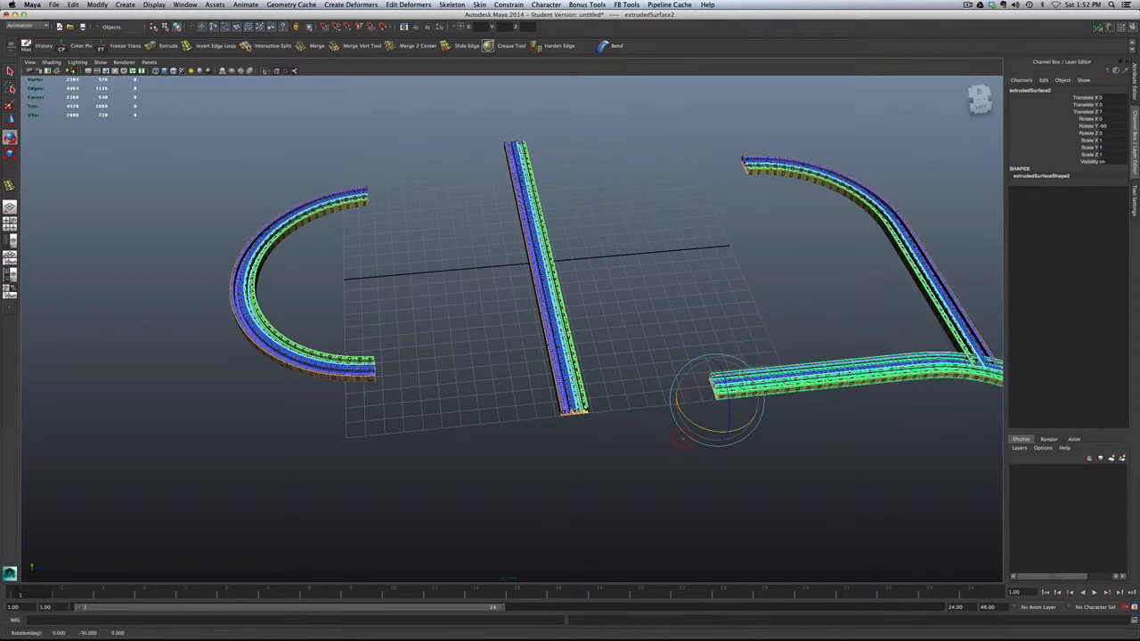
Snap the rotated curved piece by its pivot corner onto the near end of the semicircular track
key(w)
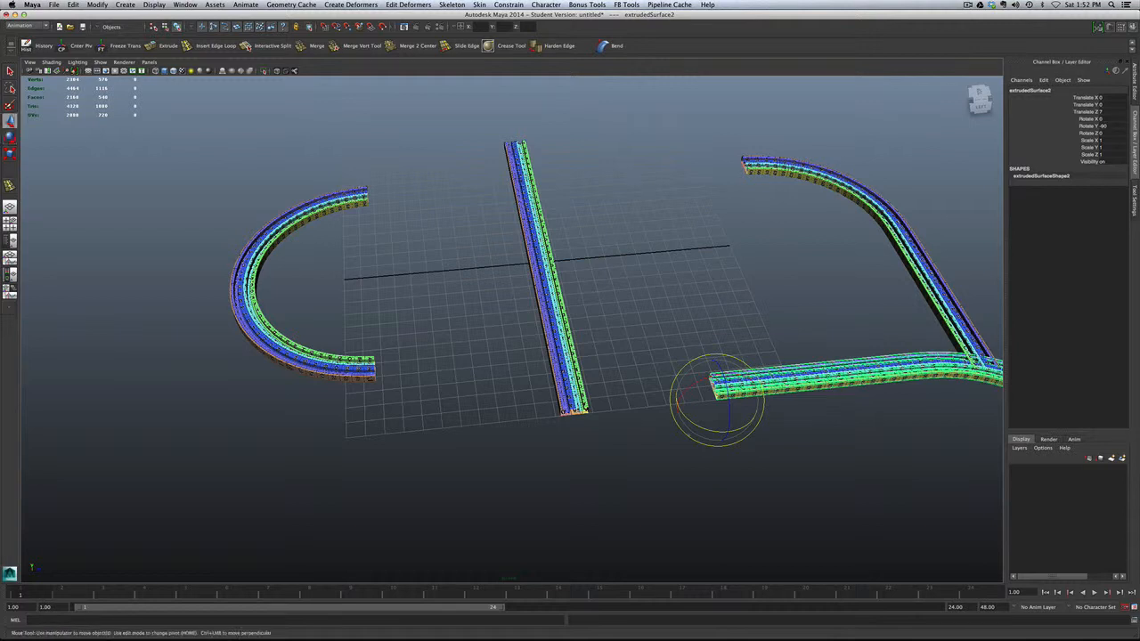
key(v)
drag(717, 392, 423, 421)
click(391, 410)
Examine the joint between the semicircular track and the attached curved piece up close and from afar
scroll(423, 420, up, 3)
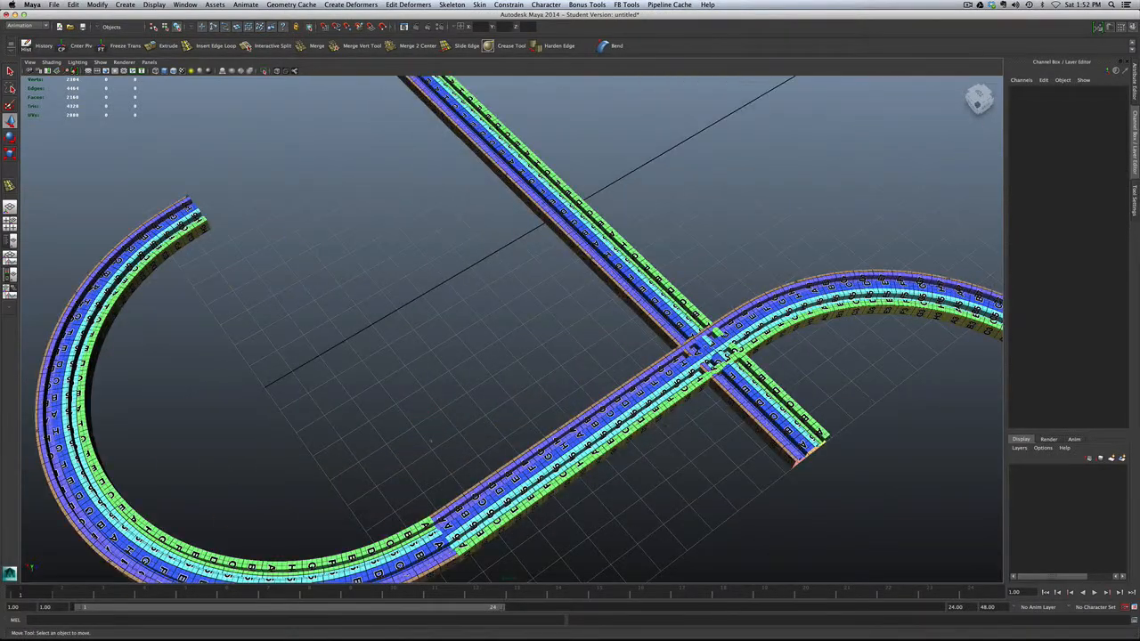
alt+middle_drag(417, 495, 418, 358)
scroll(418, 359, up, 4)
mouse_move(396, 363)
alt+mouse_down()
mouse_move(390, 287)
mouse_move(397, 374)
alt+mouse_up()
scroll(397, 374, down, 5)
scroll(525, 264, down, 4)
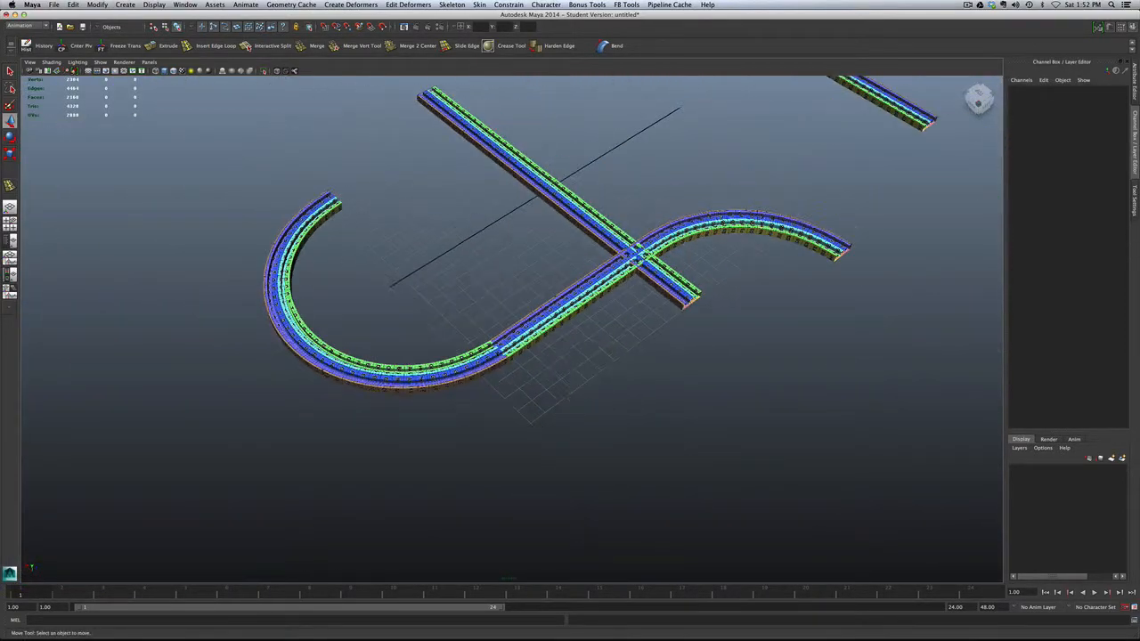
scroll(582, 407, down, 3)
alt+middle_drag(621, 370, 470, 415)
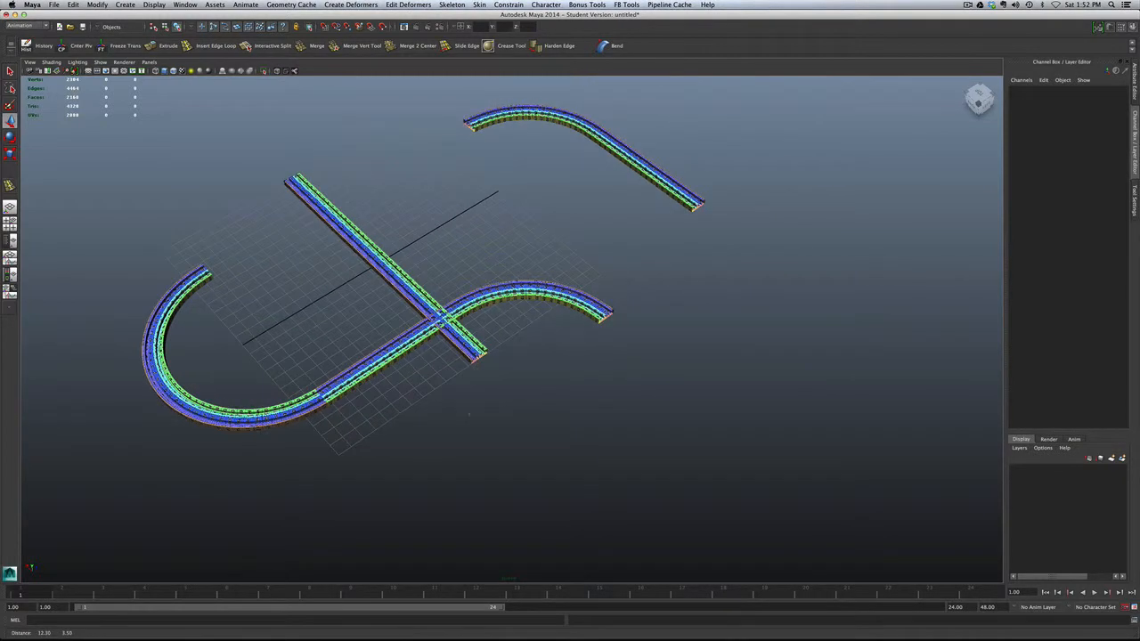
Move the pivot of the mirrored curved track piece to the corner of its straight end
click(463, 119)
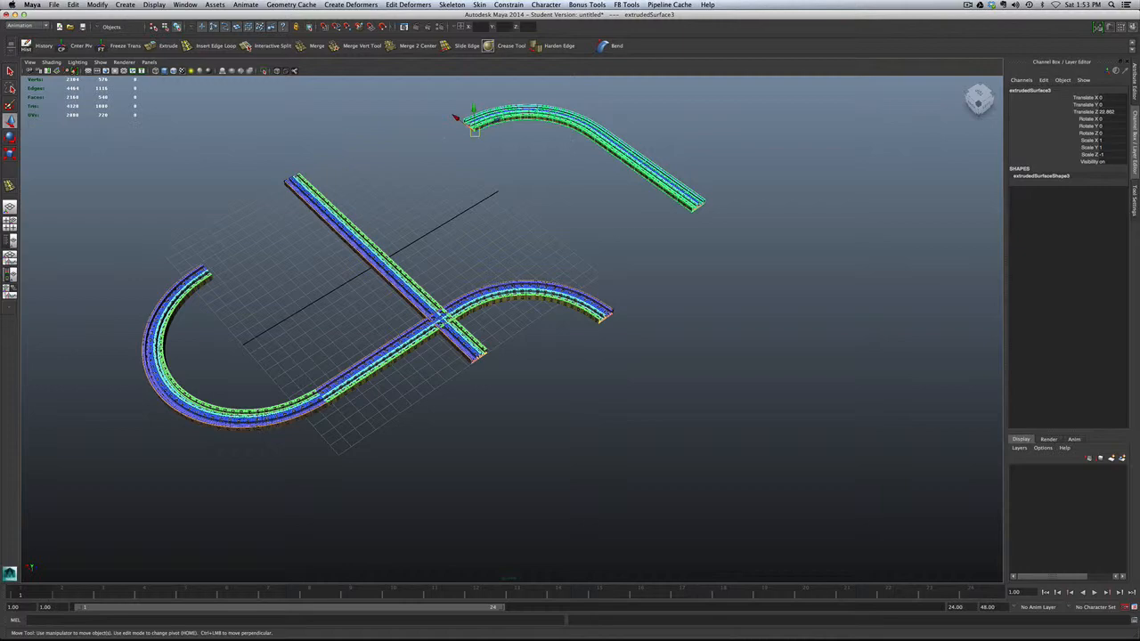
key(Home)
middle_drag(473, 185, 690, 265)
key(Home)
key(f)
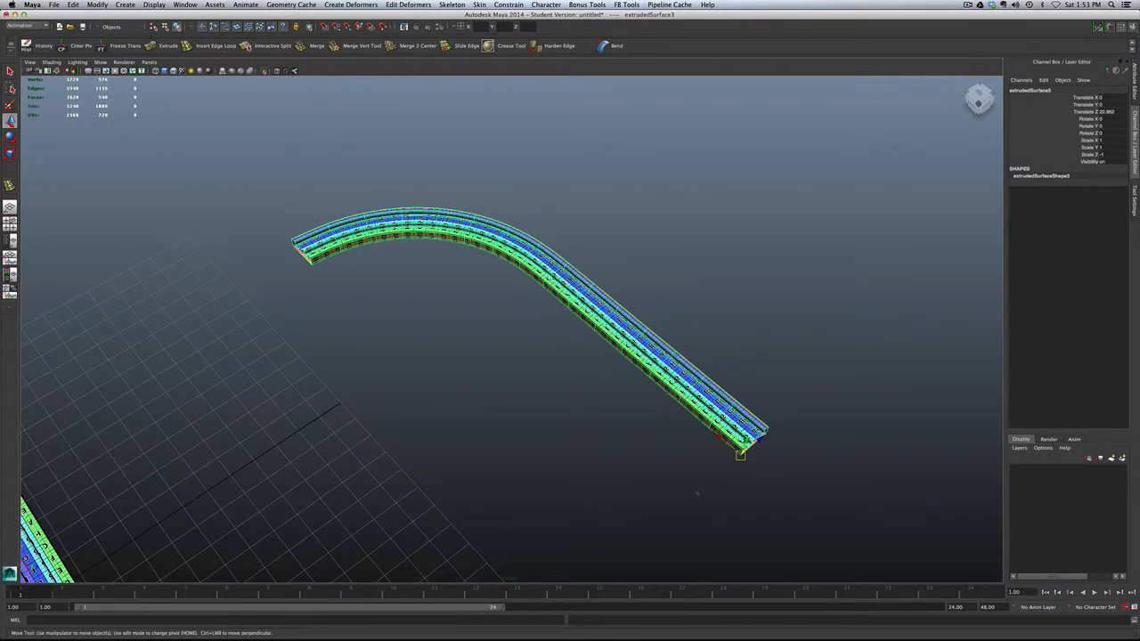
Rotate the mirrored curved piece 180 degrees about Y and snap its straight end onto the free curved end of the track
alt+drag(697, 493, 667, 472)
alt+right_drag(666, 471, 622, 490)
alt+drag(621, 489, 503, 463)
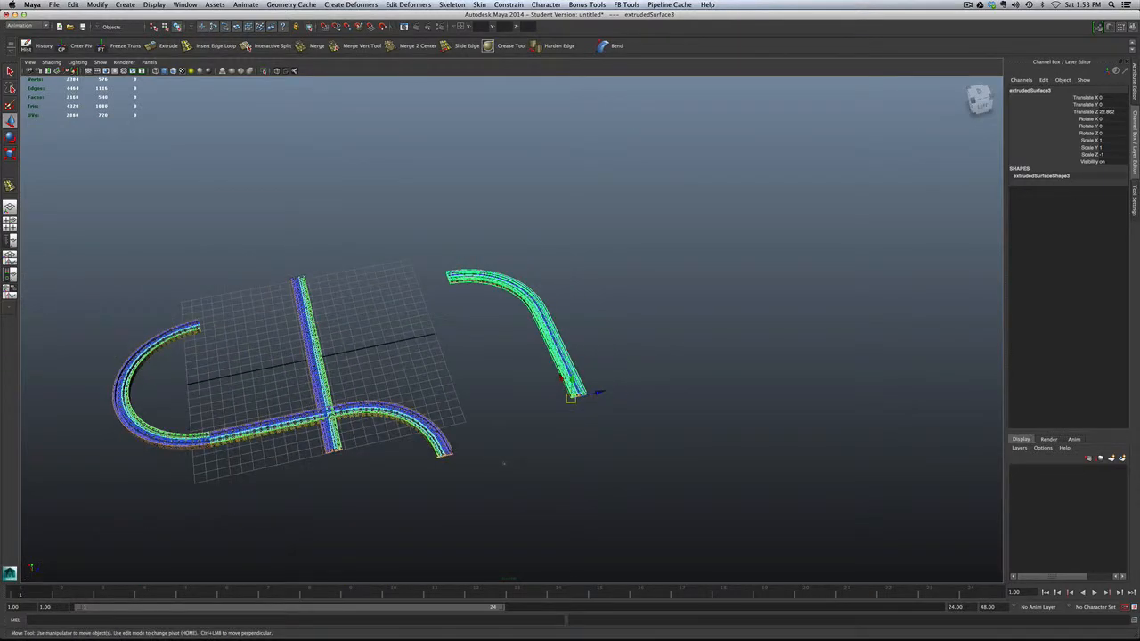
key(e)
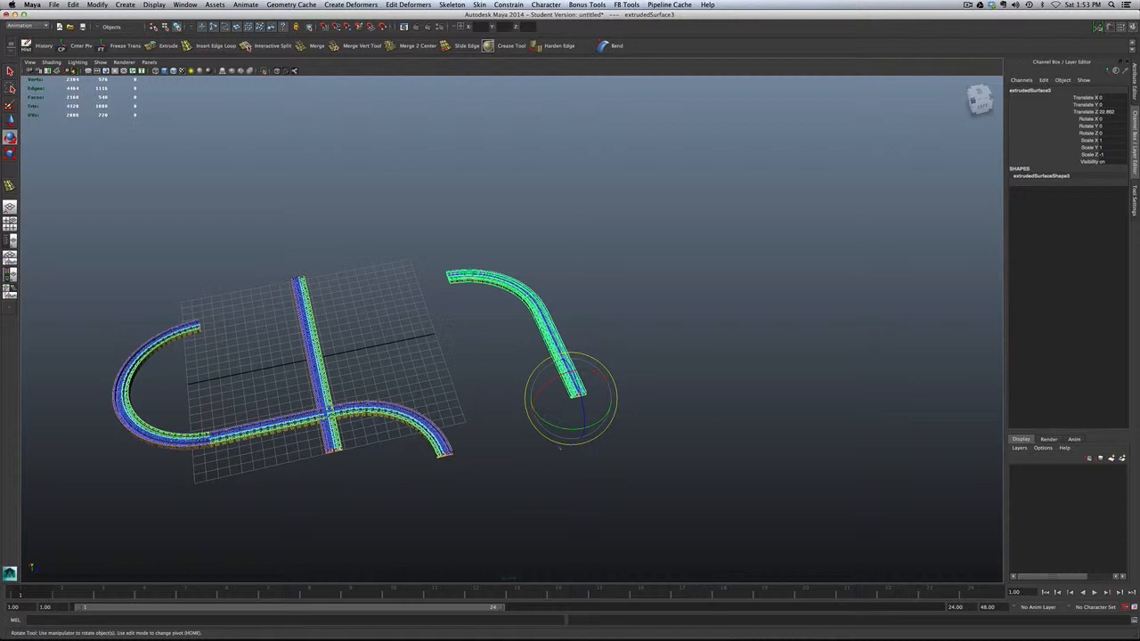
mouse_move(564, 429)
mouse_down()
mouse_move(540, 419)
mouse_move(525, 383)
mouse_move(557, 414)
mouse_move(542, 415)
mouse_move(568, 428)
mouse_up()
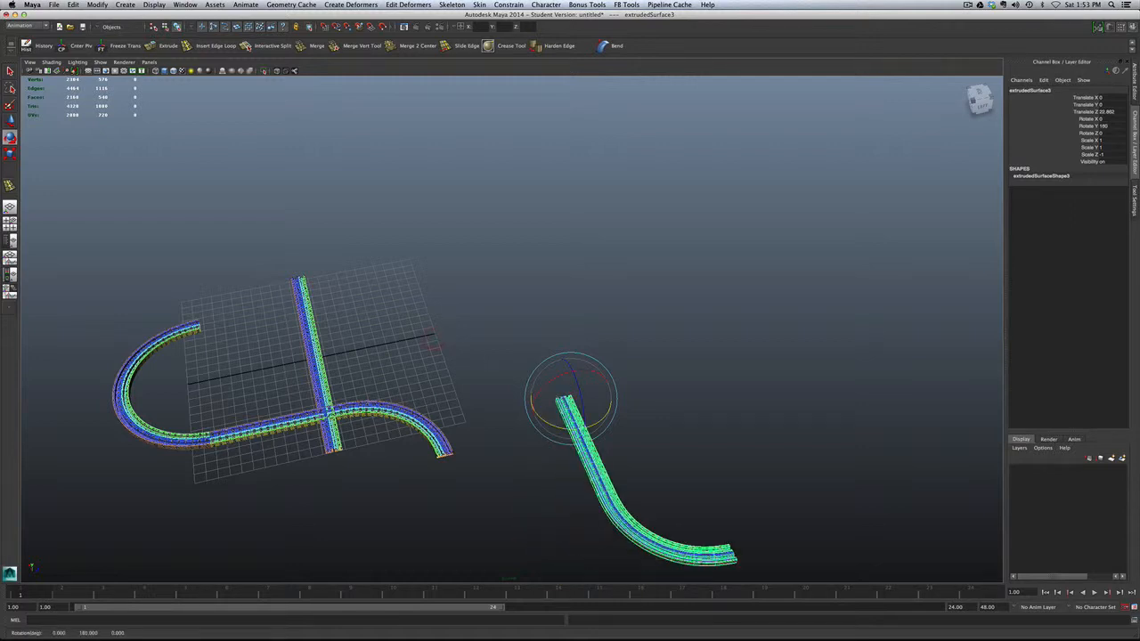
key(w)
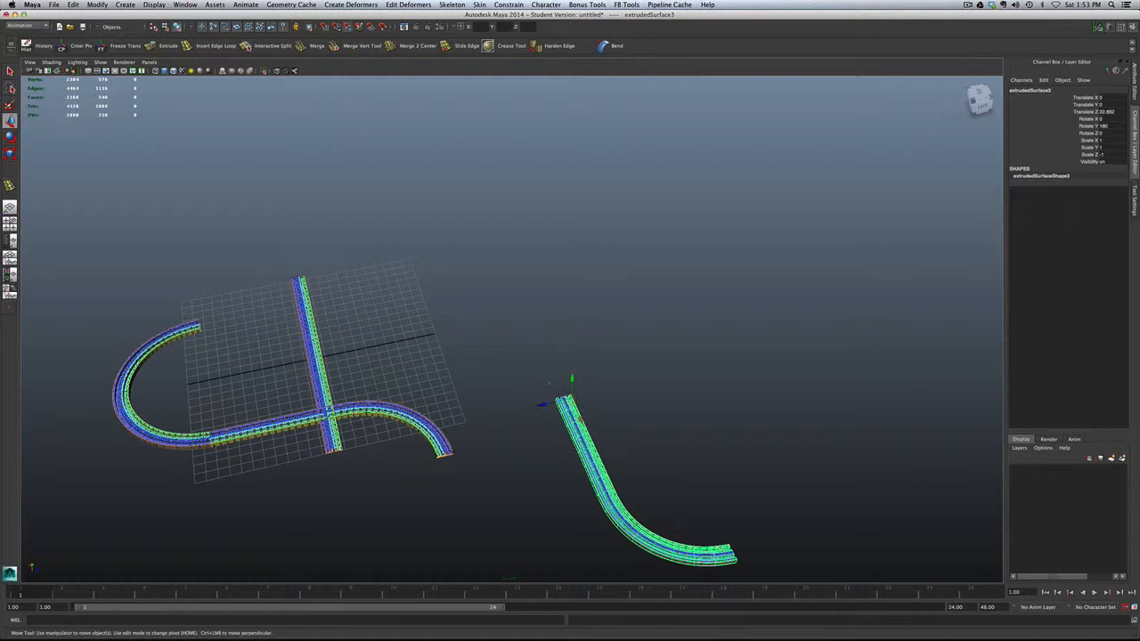
drag(568, 401, 451, 456)
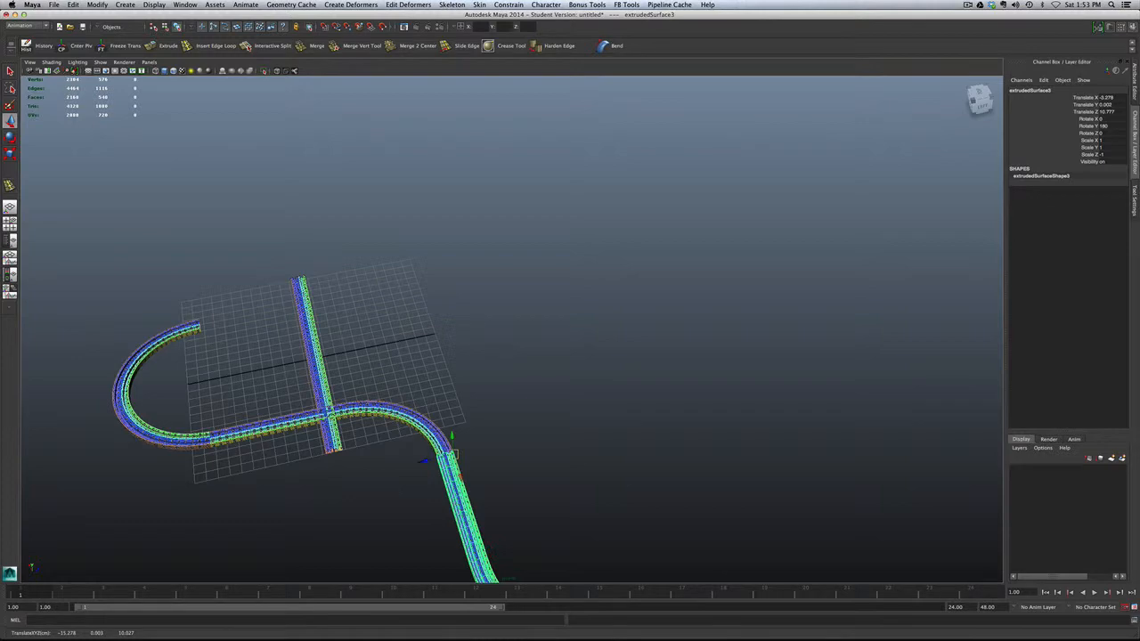
Examine the joint between the two curved pieces at close range and the whole assembled track from above
alt+drag(476, 557, 277, 474)
key(f)
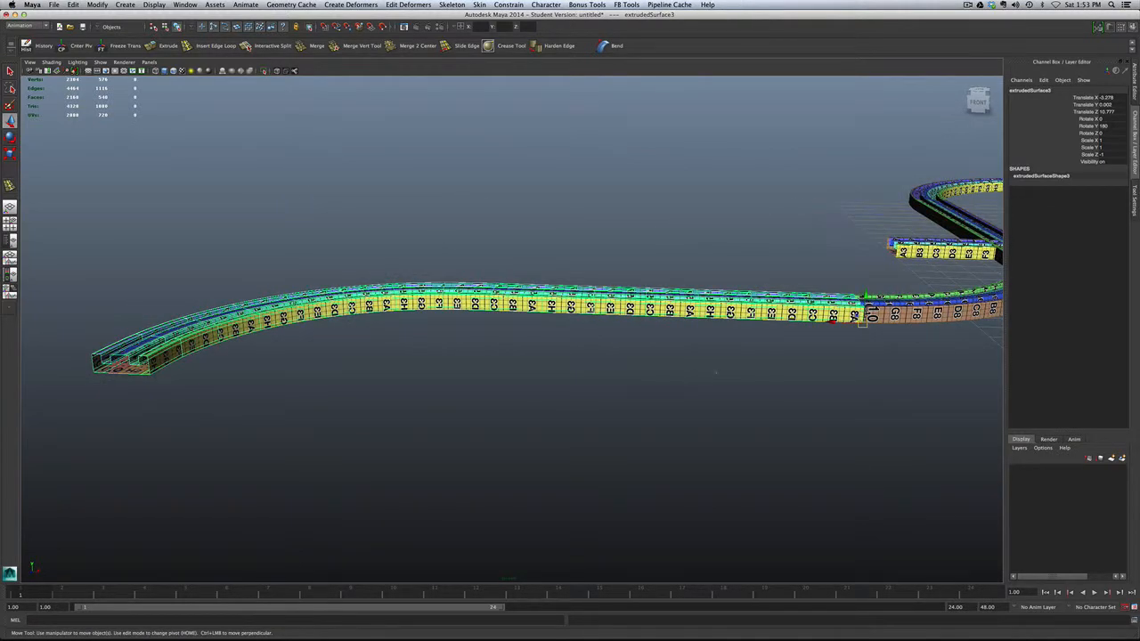
alt+middle_drag(736, 365, 486, 399)
scroll(499, 396, up, 5)
alt+middle_drag(656, 455, 447, 463)
scroll(445, 463, up, 5)
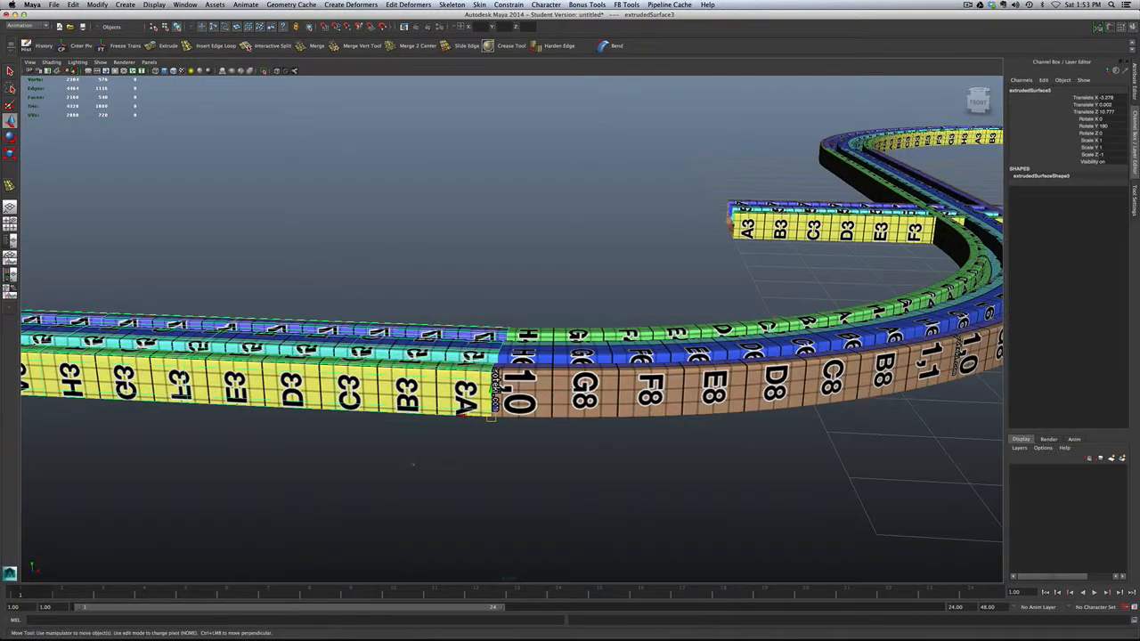
click(413, 464)
scroll(412, 459, down, 15)
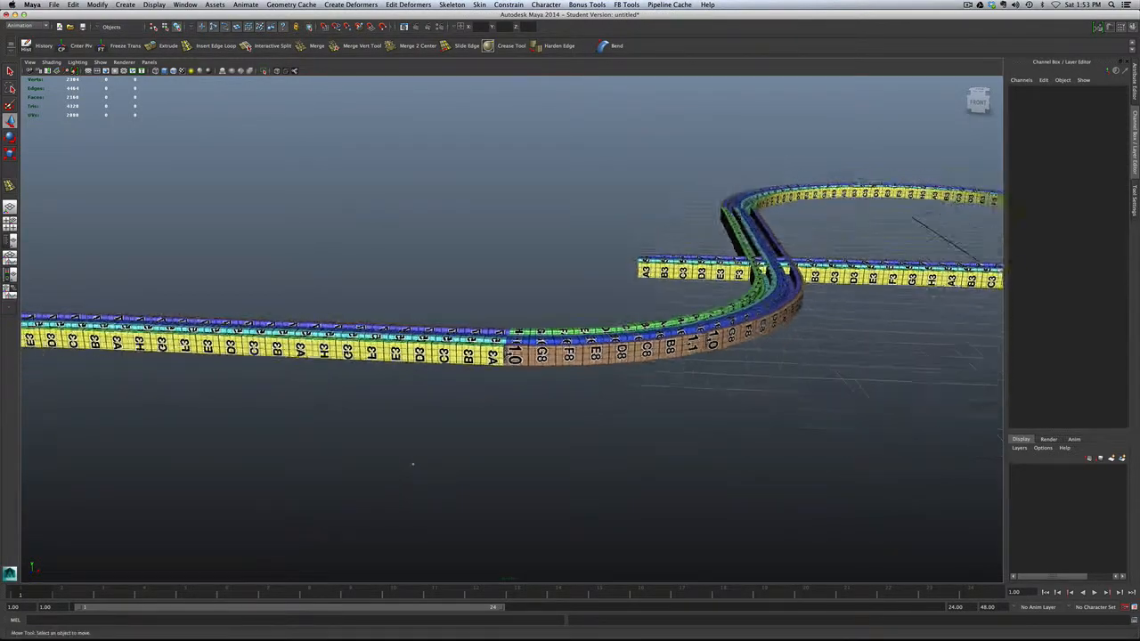
alt+drag(412, 463, 410, 463)
alt+drag(259, 404, 476, 449)
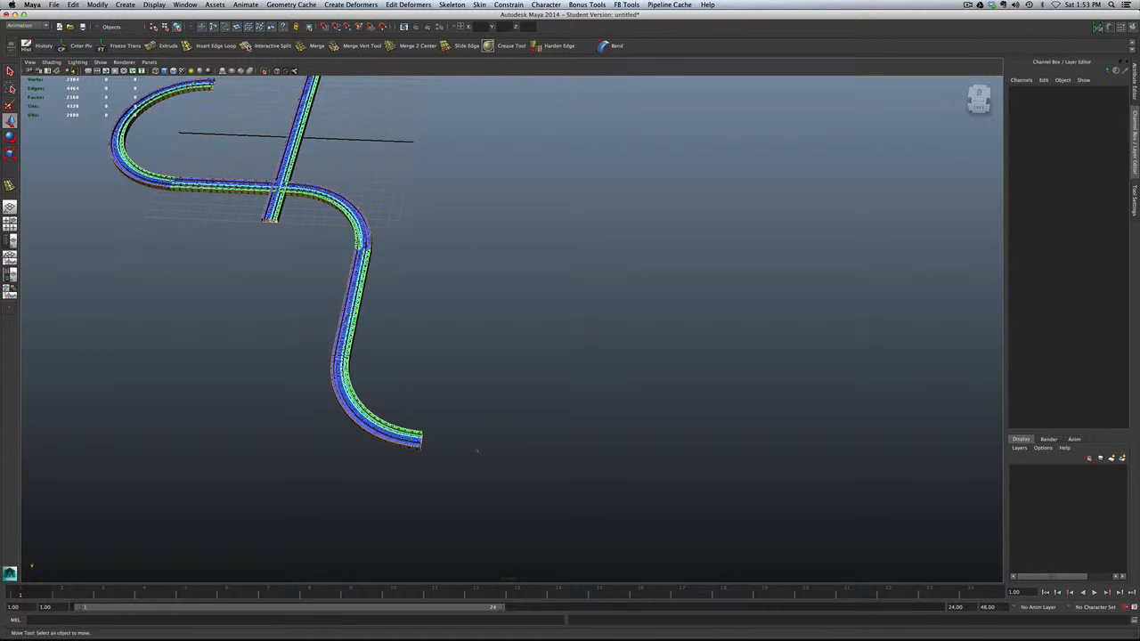
Undo the snapping, rotations and pivot changes of both curved track pieces
key(z)
key(z)
key(z)
key(z)
key(z)
key(z)
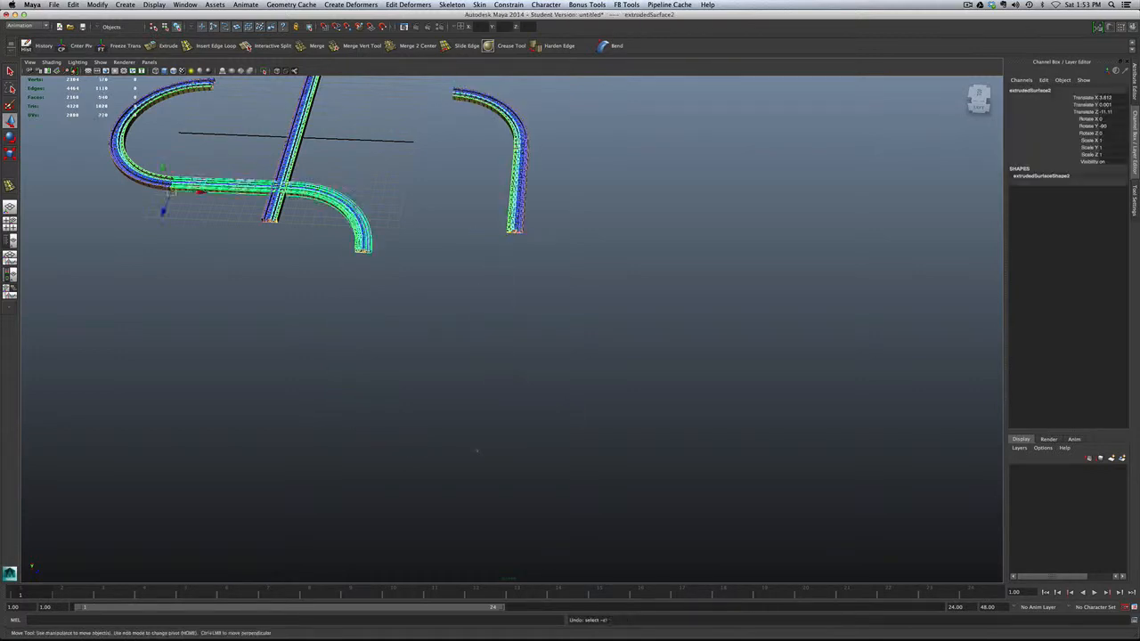
key(z)
key(z)
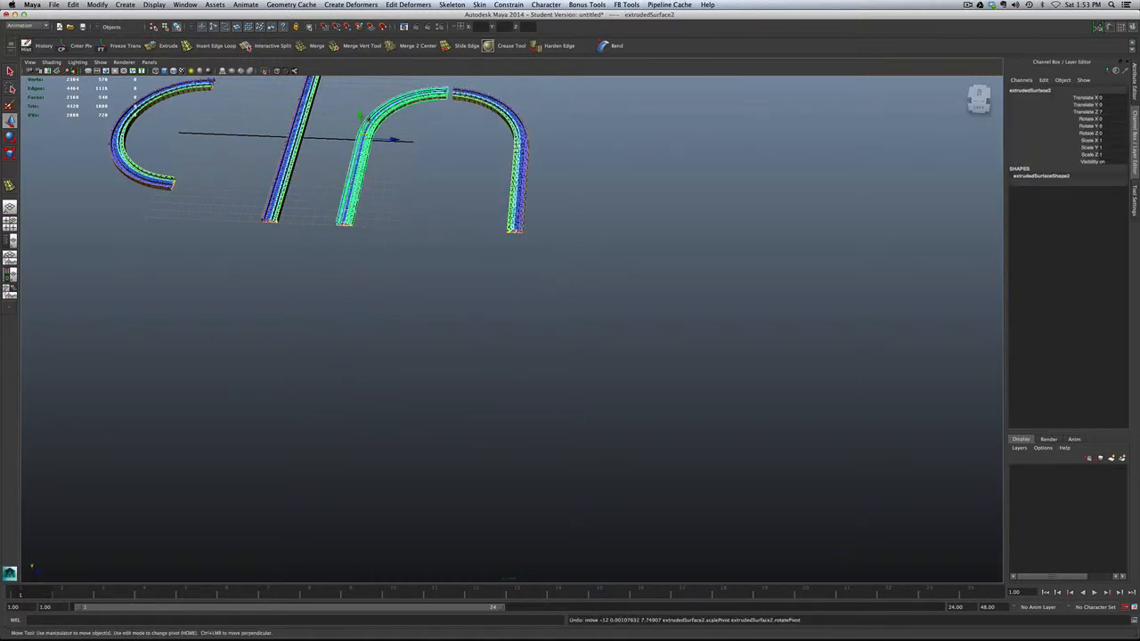
Duplicate the straight track piece and move the copy along Z to -6
alt+drag(307, 307, 307, 352)
alt+middle_drag(333, 354, 486, 488)
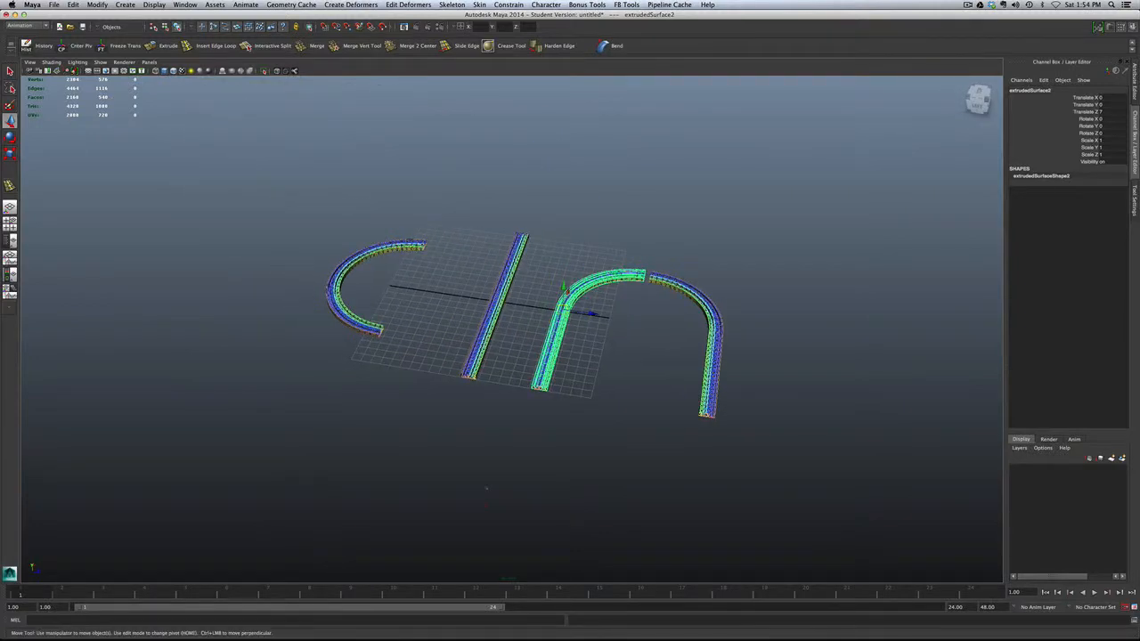
scroll(486, 488, up, 4)
mouse_move(371, 493)
alt+mouse_down()
mouse_move(485, 512)
mouse_move(356, 454)
mouse_move(361, 482)
alt+mouse_up()
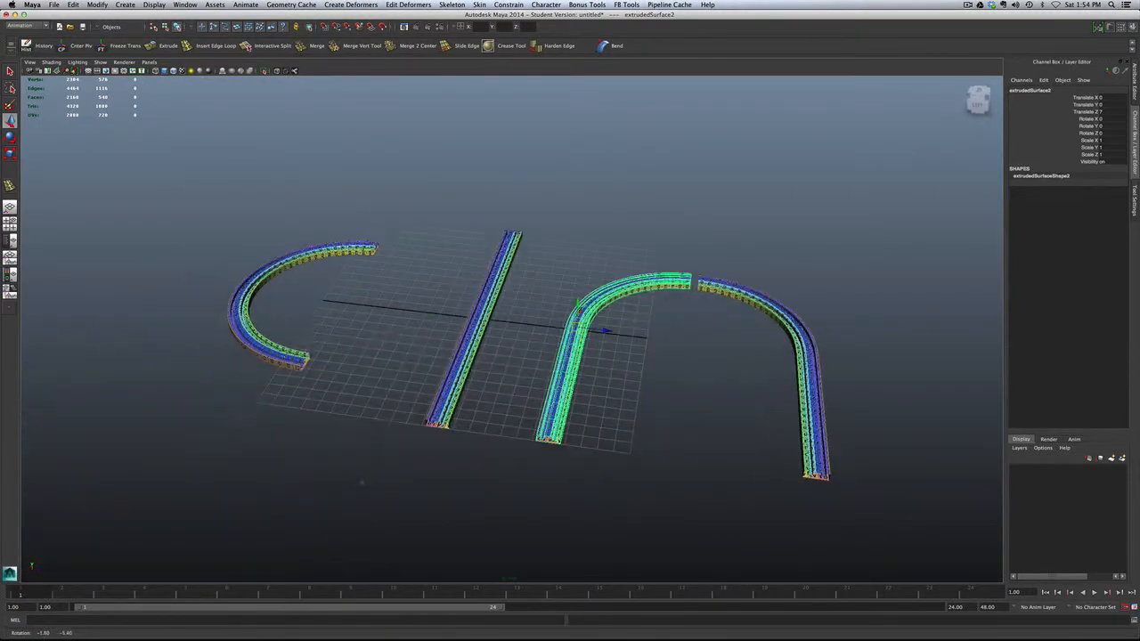
scroll(361, 482, up, 2)
click(460, 325)
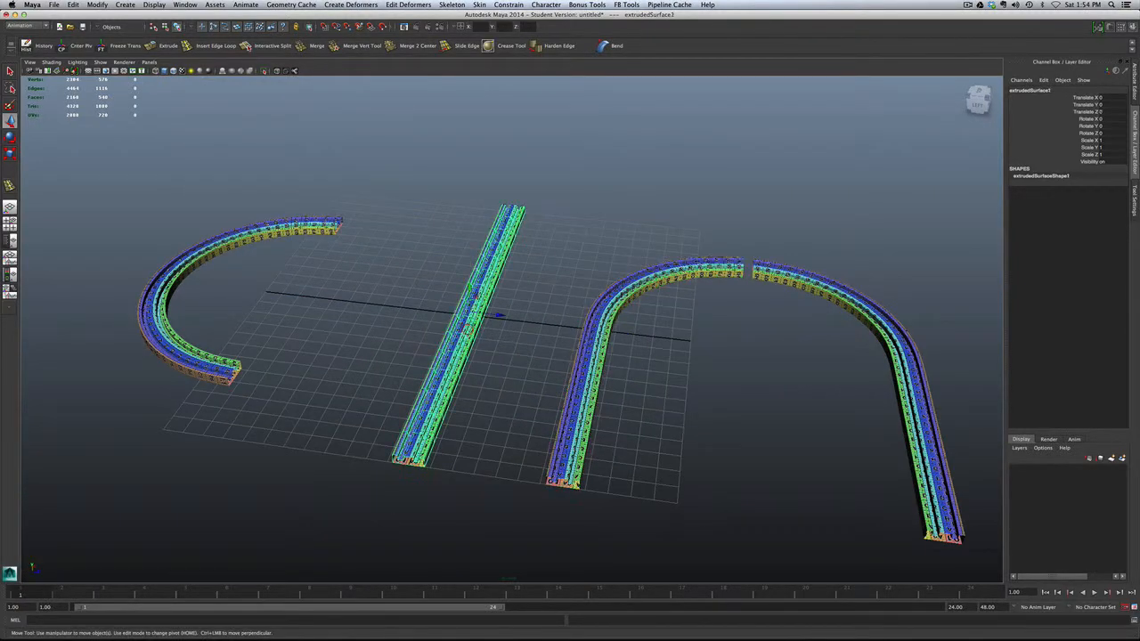
key(ctrl+d)
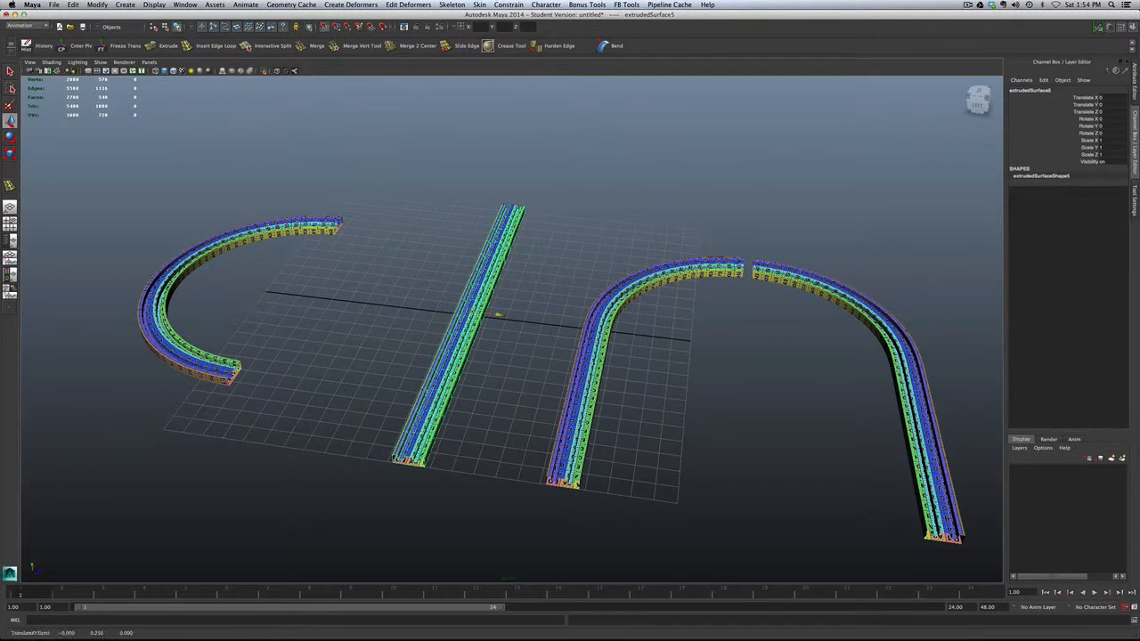
drag(499, 314, 392, 302)
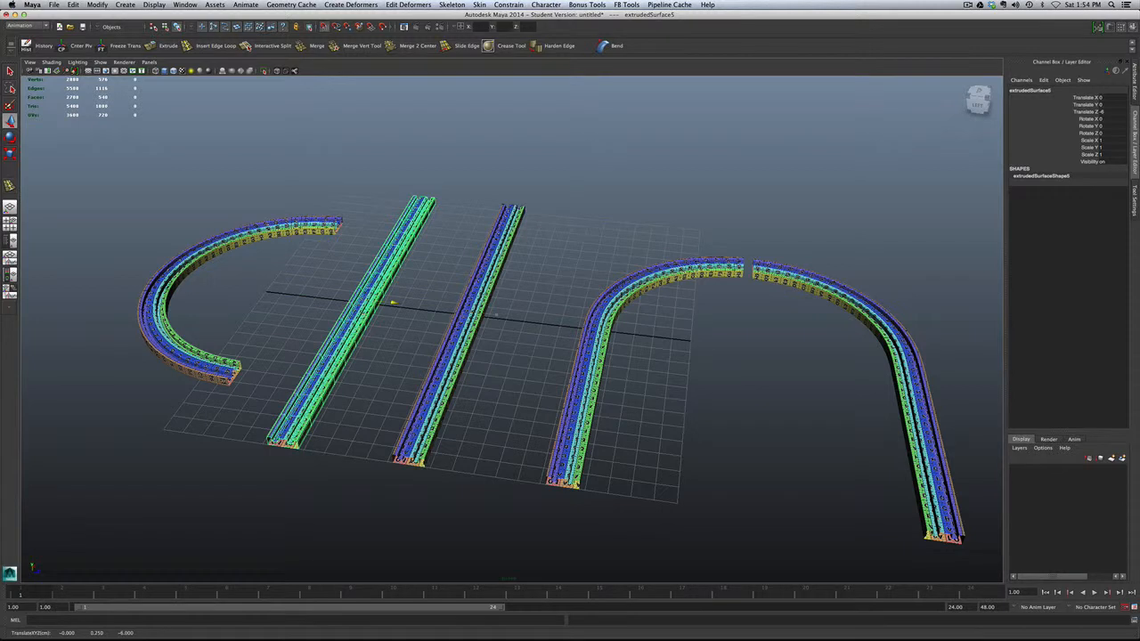
Move the semicircular piece farther out along negative Z, and shift the straight copy farther from the original in the same direction
click(268, 231)
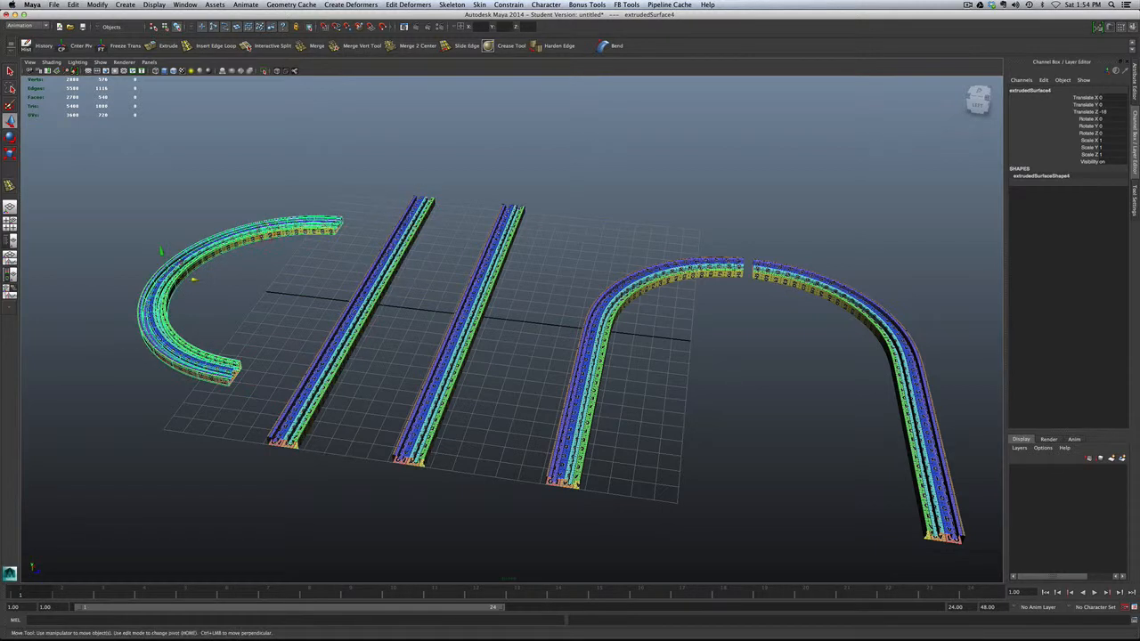
drag(194, 279, 34, 263)
click(367, 316)
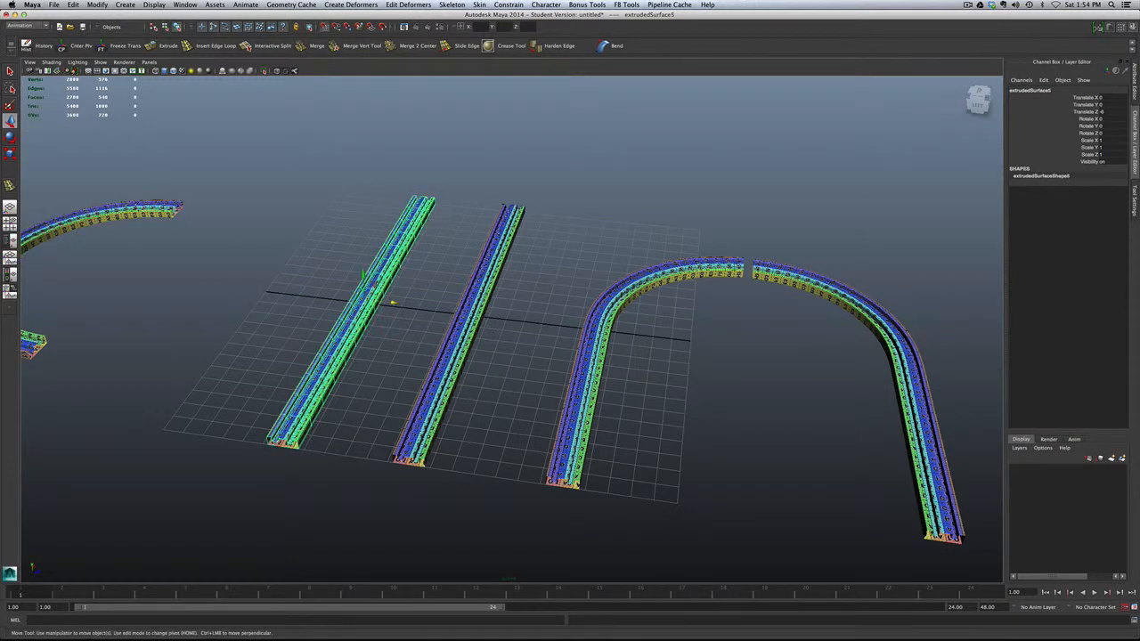
drag(361, 314, 310, 303)
click(335, 323)
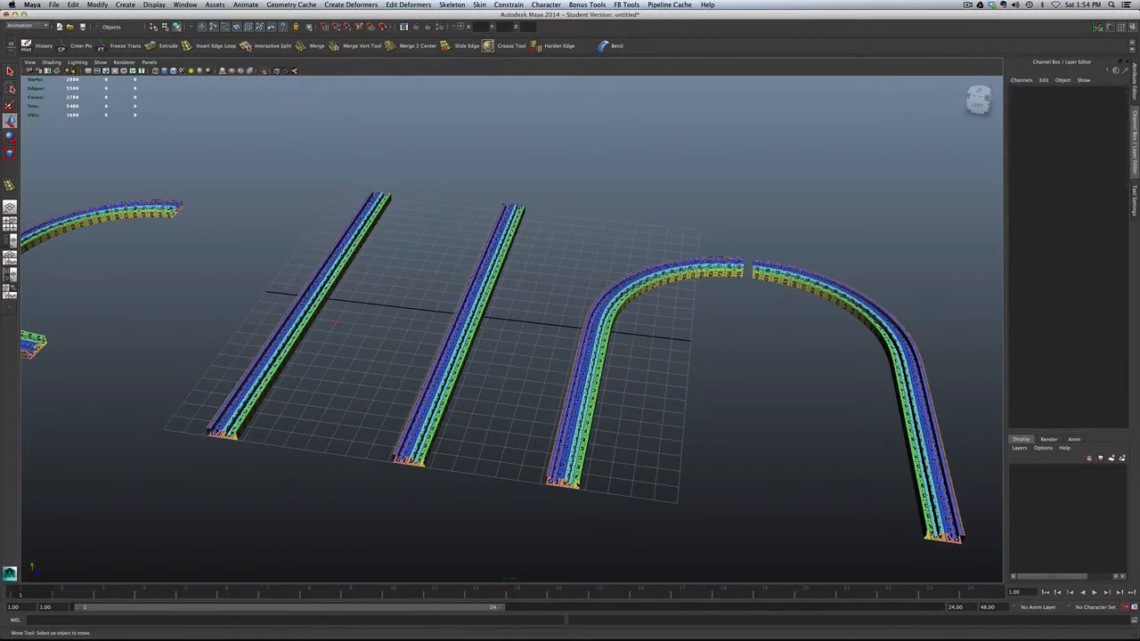
Add a bend deformer to the straight copy and rotate its handle to 90 degrees in X and 90 degrees in Y
click(372, 205)
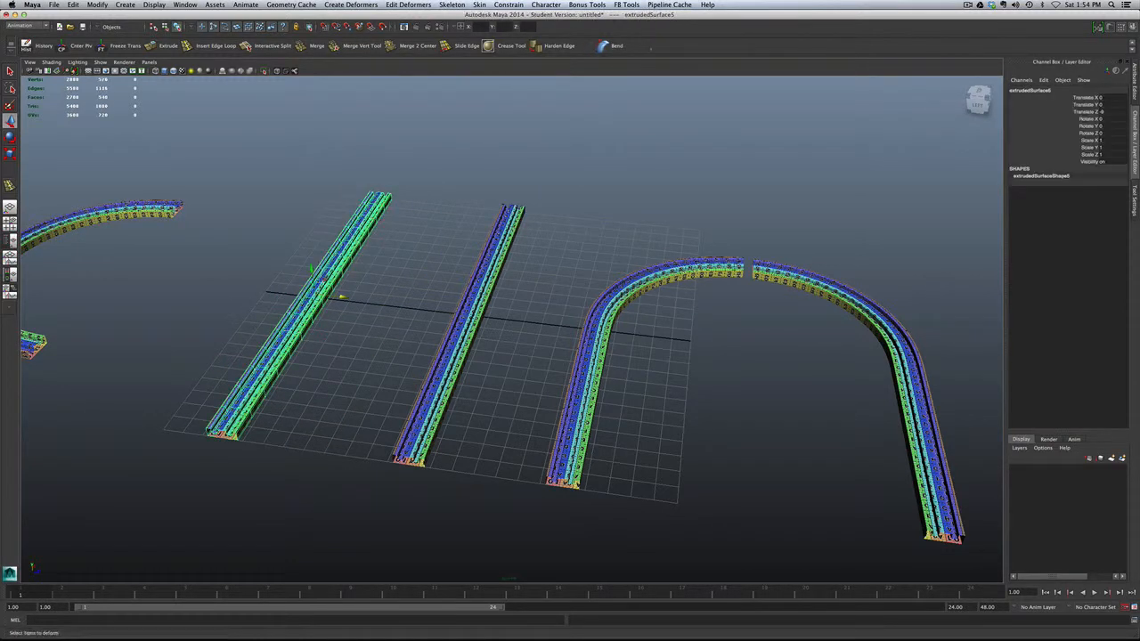
click(604, 45)
key(e)
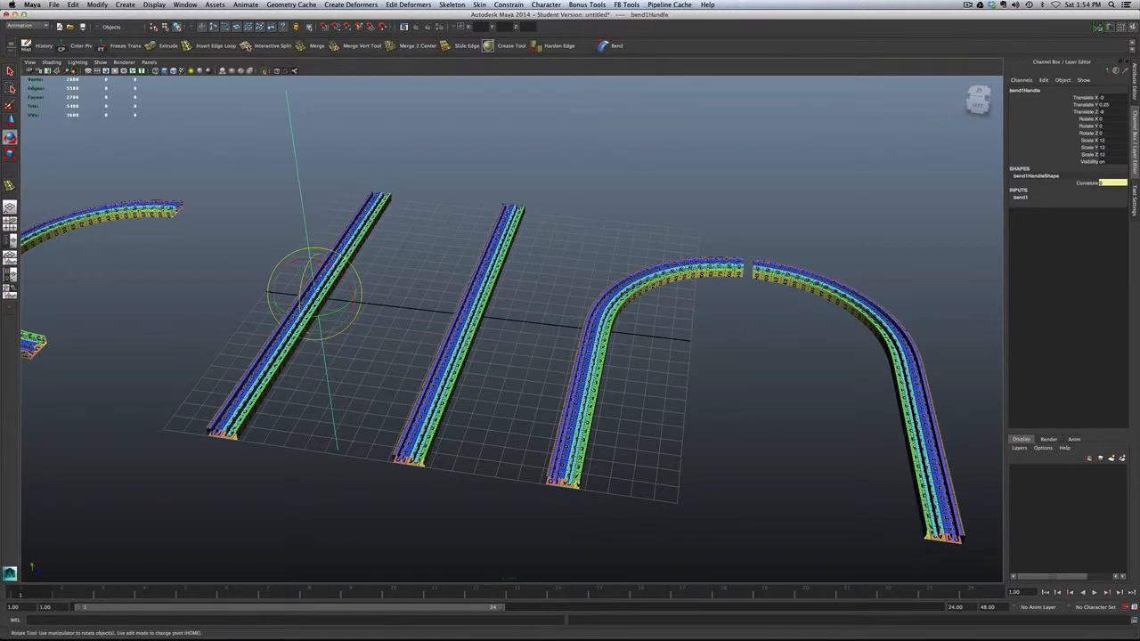
drag(301, 298, 333, 273)
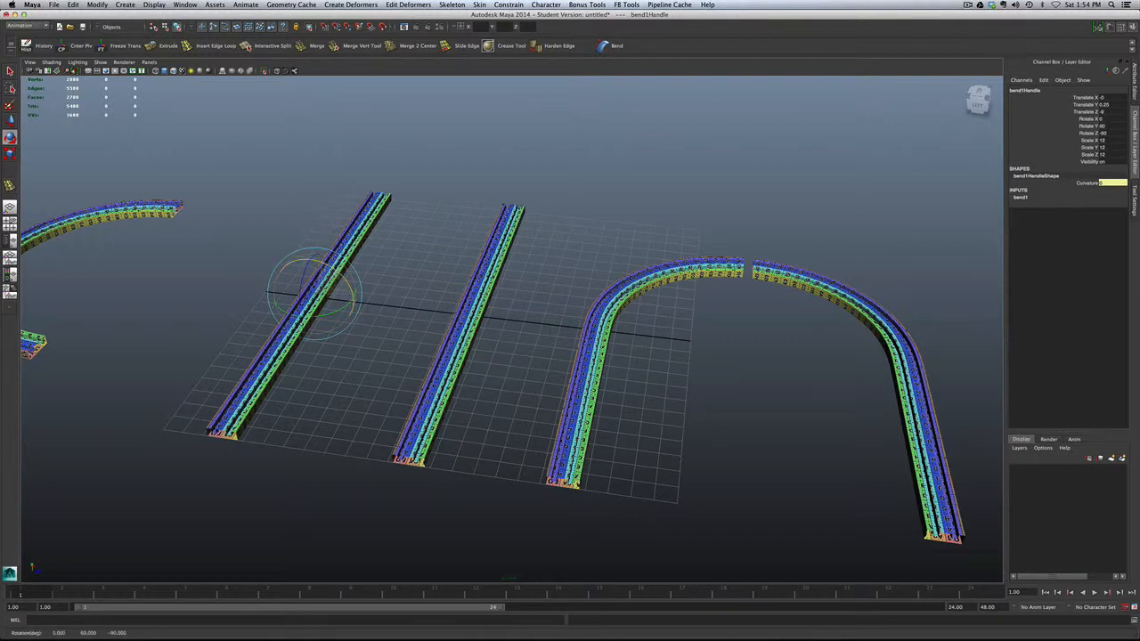
drag(333, 273, 336, 286)
click(352, 293)
Set the curvature of the new bend deformer to 90
click(1020, 196)
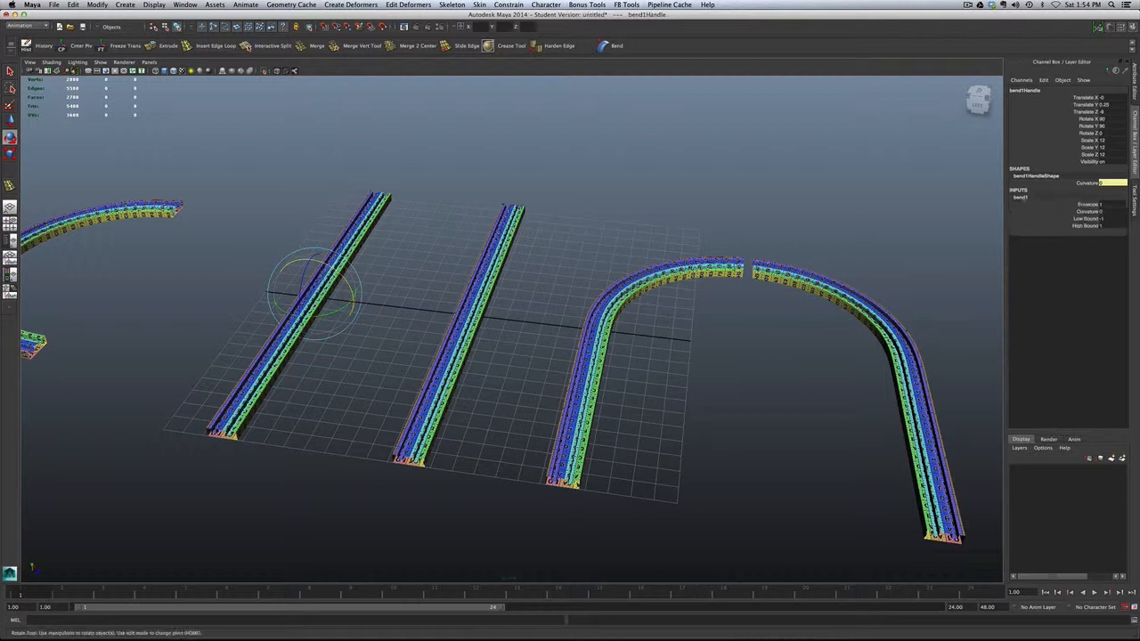
click(1102, 211)
text(90)
key(Return)
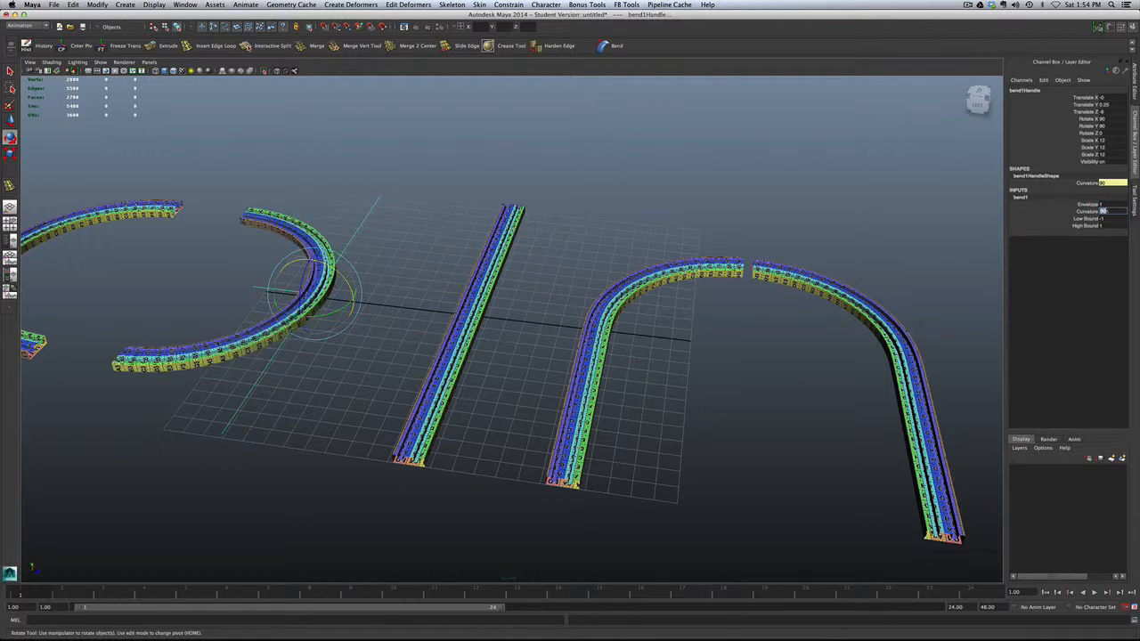
Set the bend's low bound to 0 and delete the construction history of the bent track piece
click(1102, 219)
text(0)
key(Return)
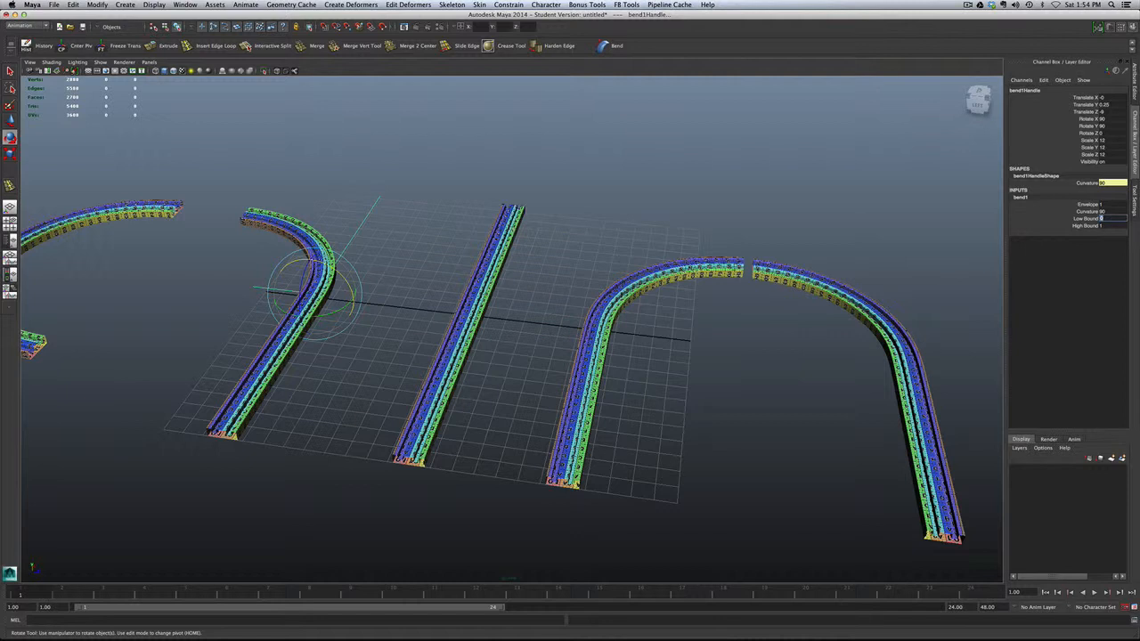
click(299, 165)
click(304, 226)
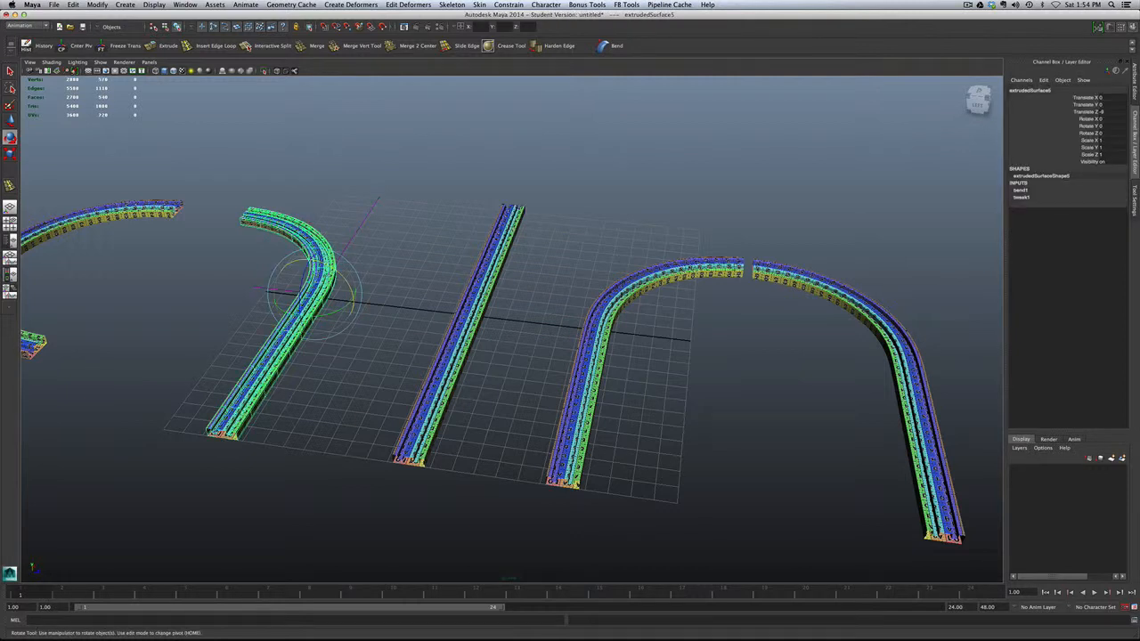
click(36, 46)
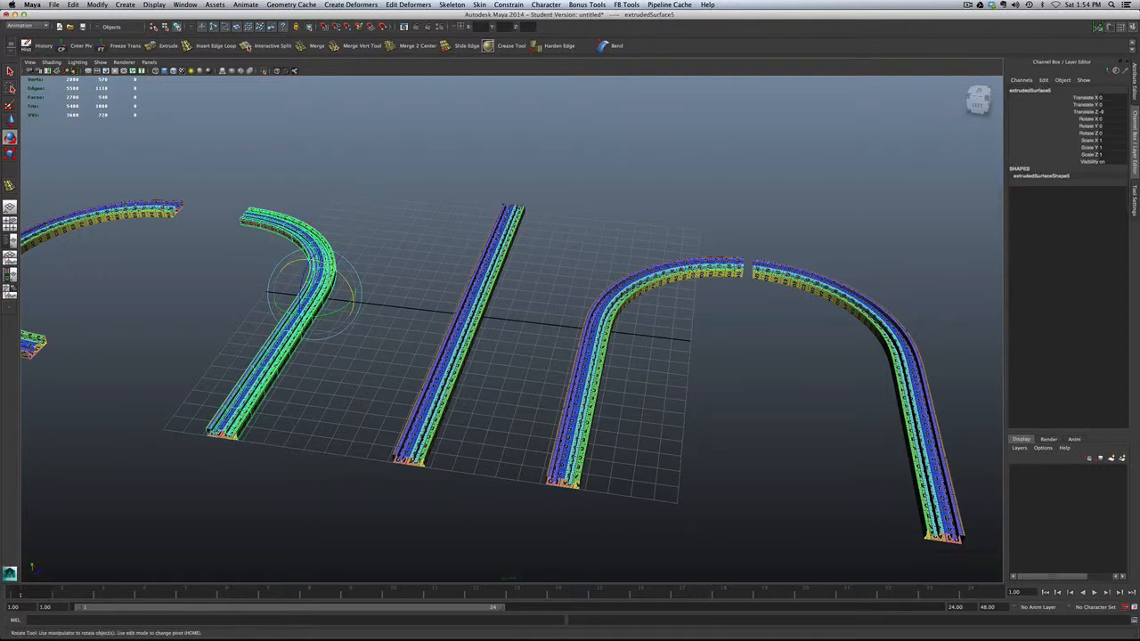
Add another bend deformer to the piece, rotate its handle 90 degrees in X and Y, and move it to about -8.96 in Z
click(605, 45)
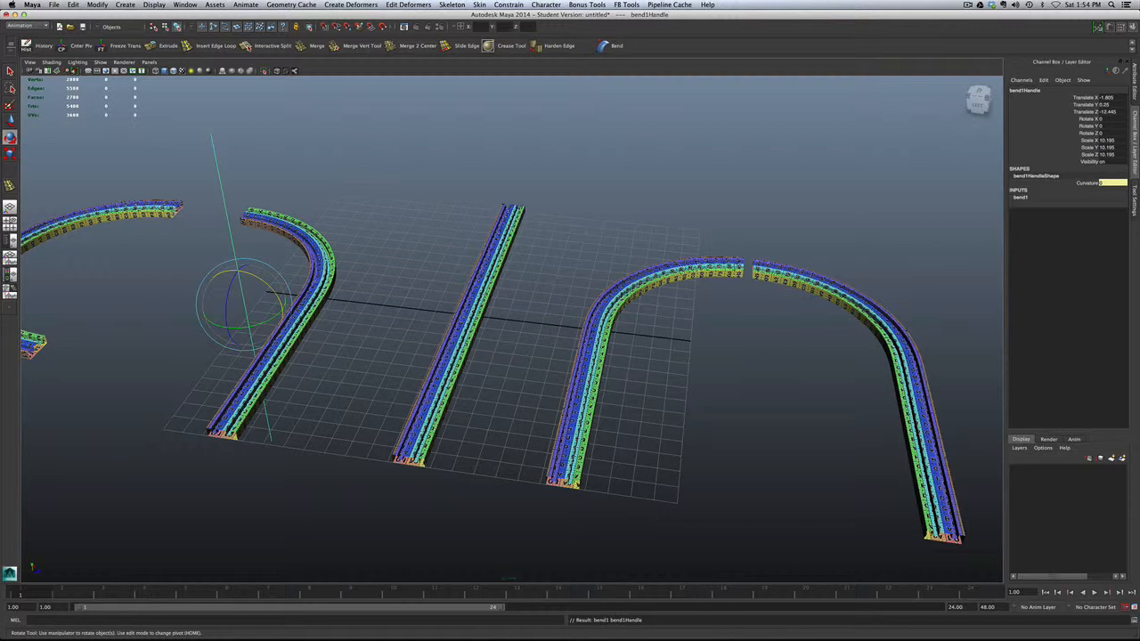
drag(226, 312, 281, 317)
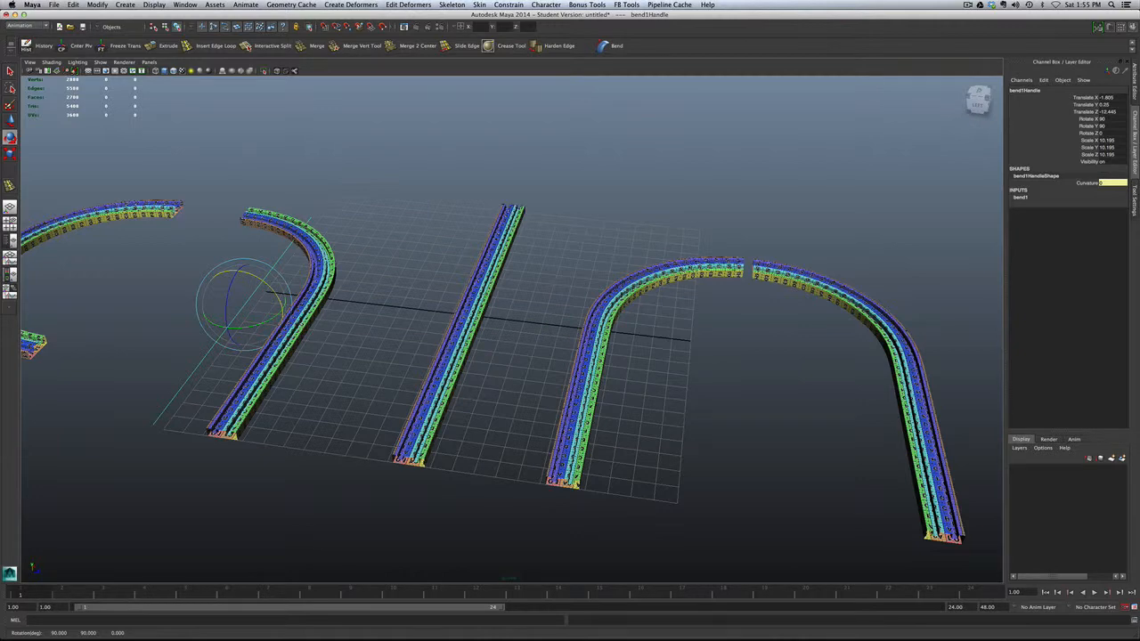
key(space)
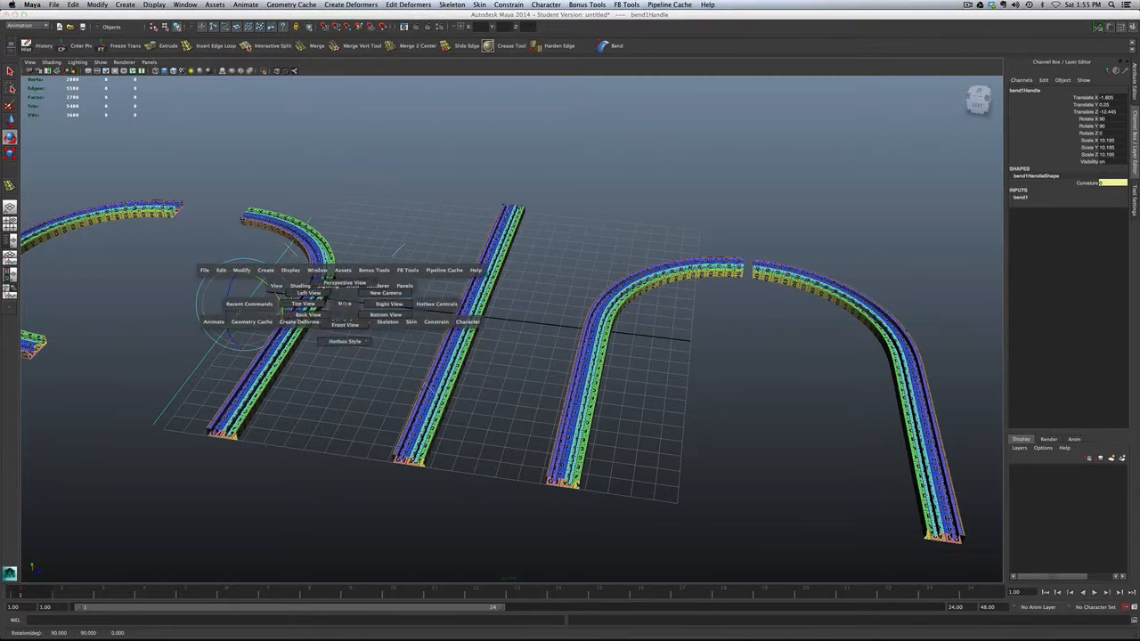
drag(344, 304, 303, 304)
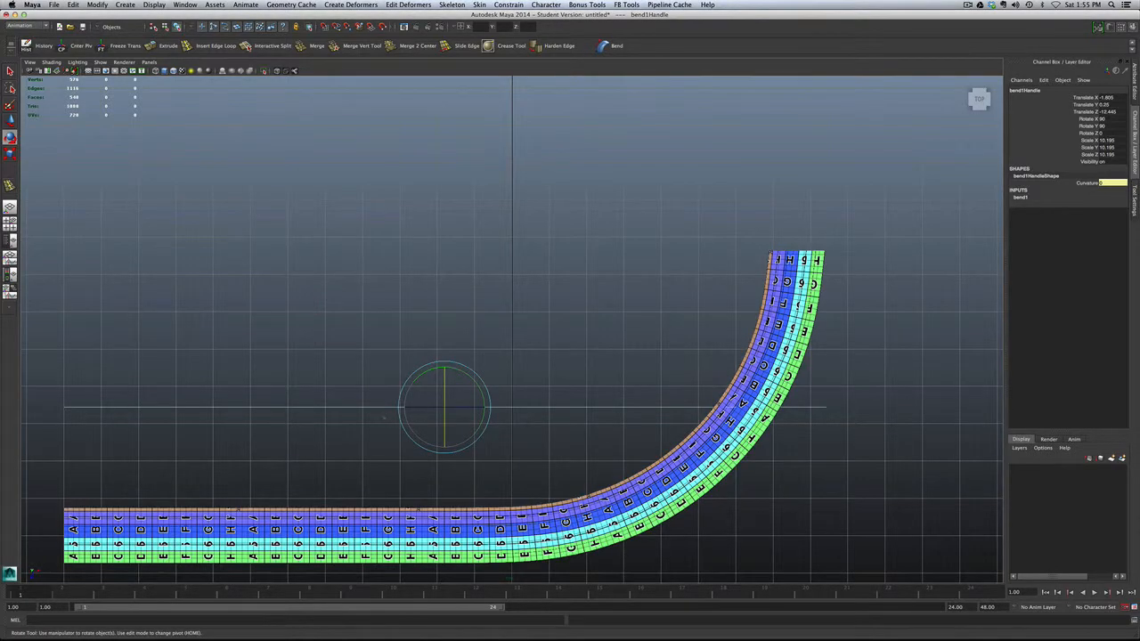
key(w)
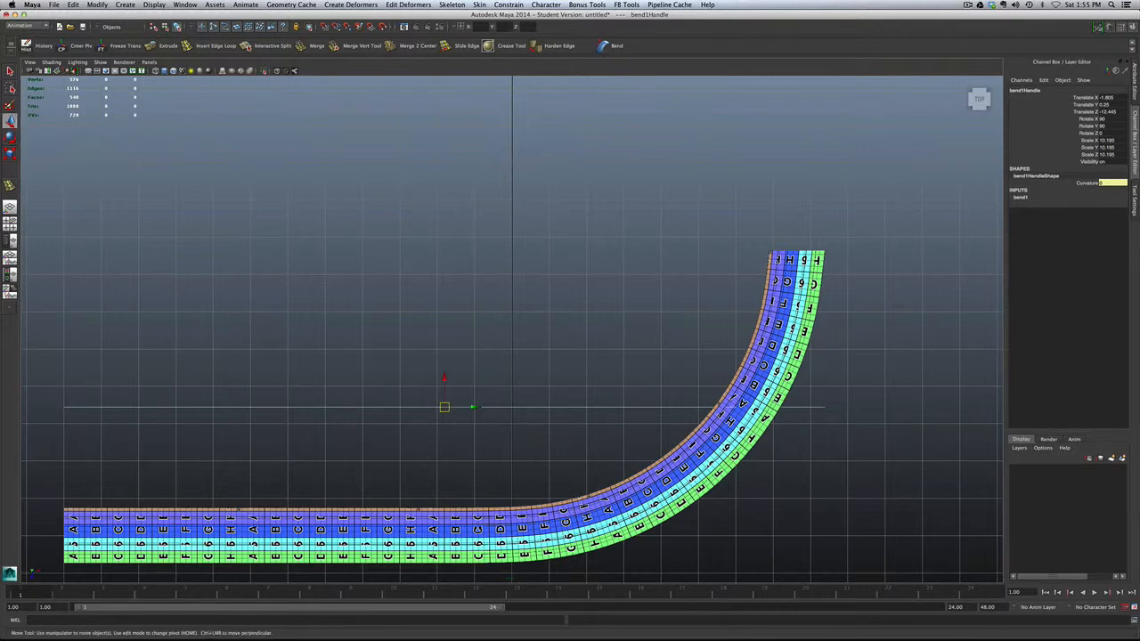
drag(443, 418, 443, 507)
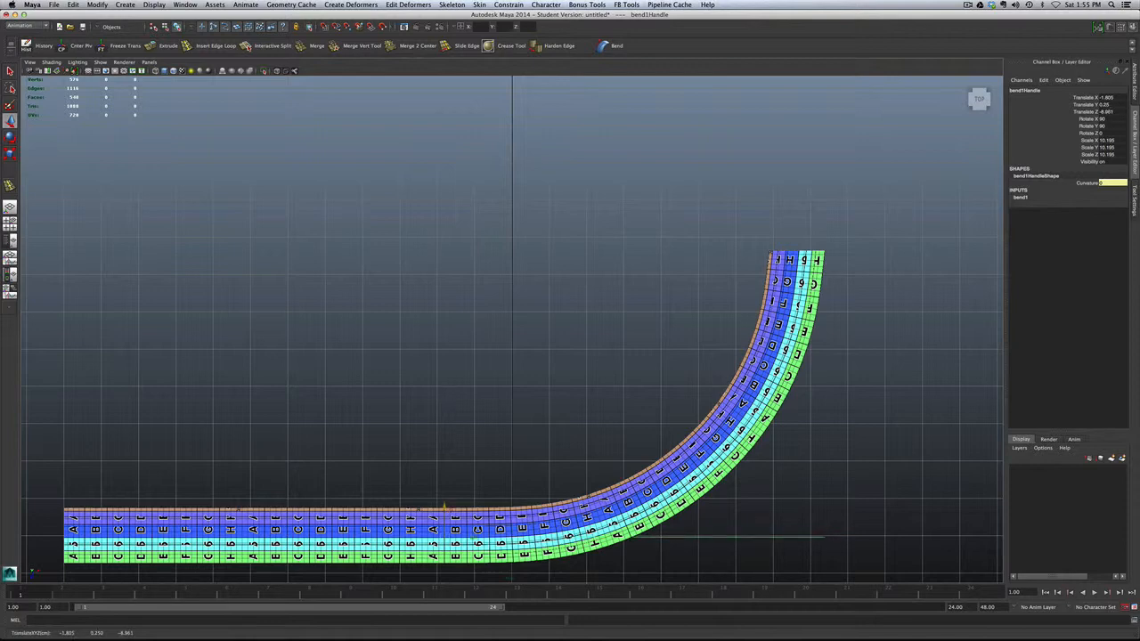
Set the curvature of the new bend deformer to -90
scroll(512, 329, down, 5)
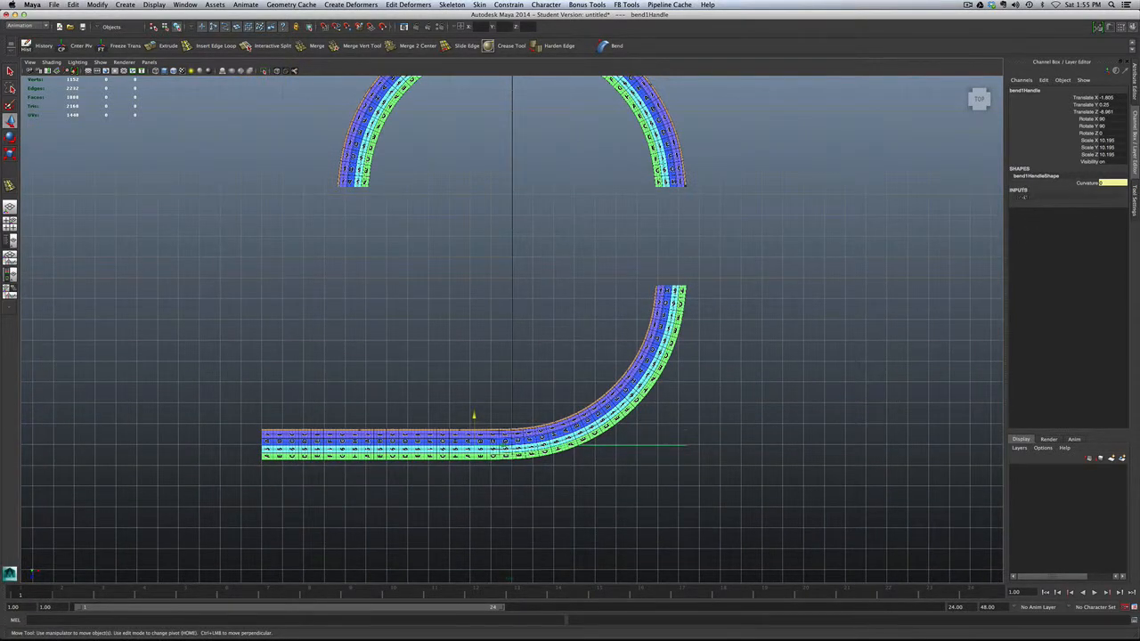
click(1020, 197)
click(1114, 211)
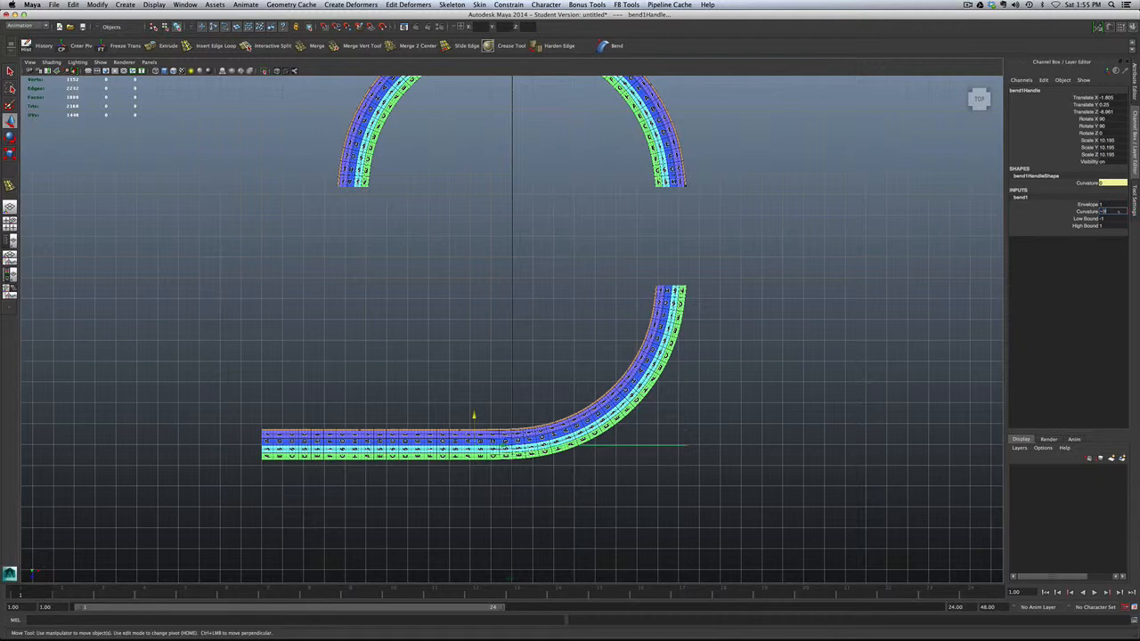
text(-90)
key(Return)
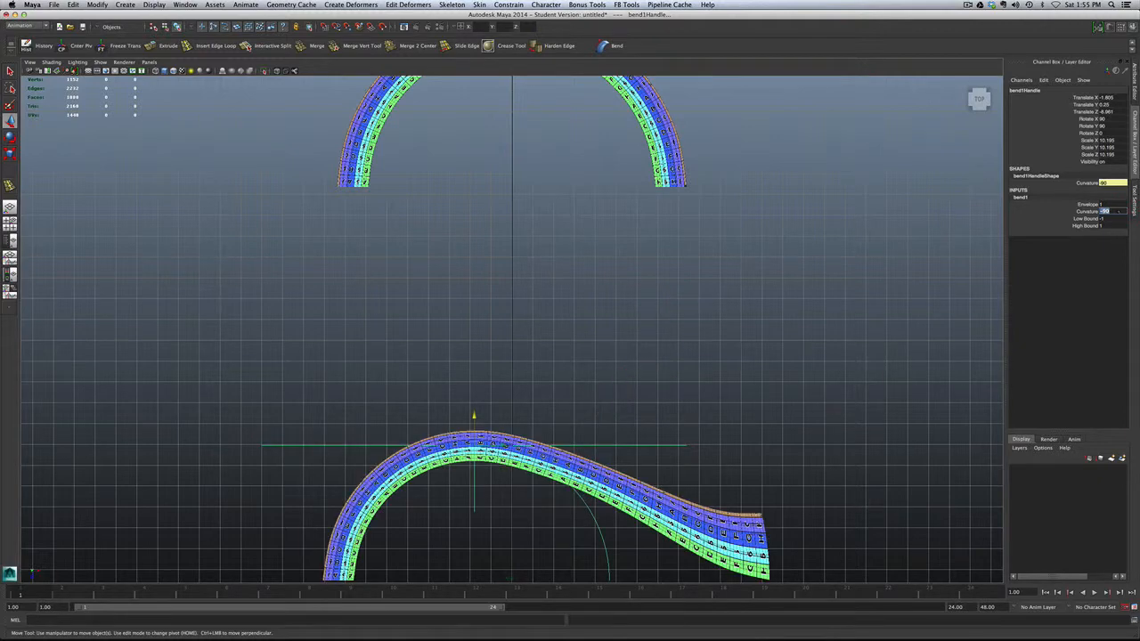
click(1109, 218)
text(0)
key(Return)
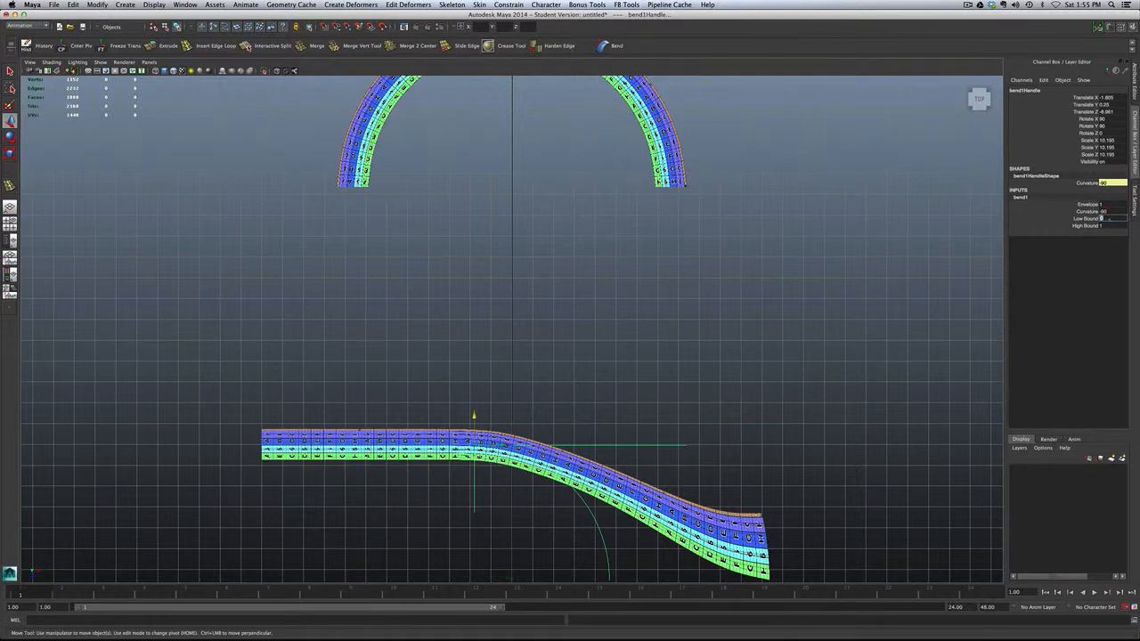
text(-1)
key(Return)
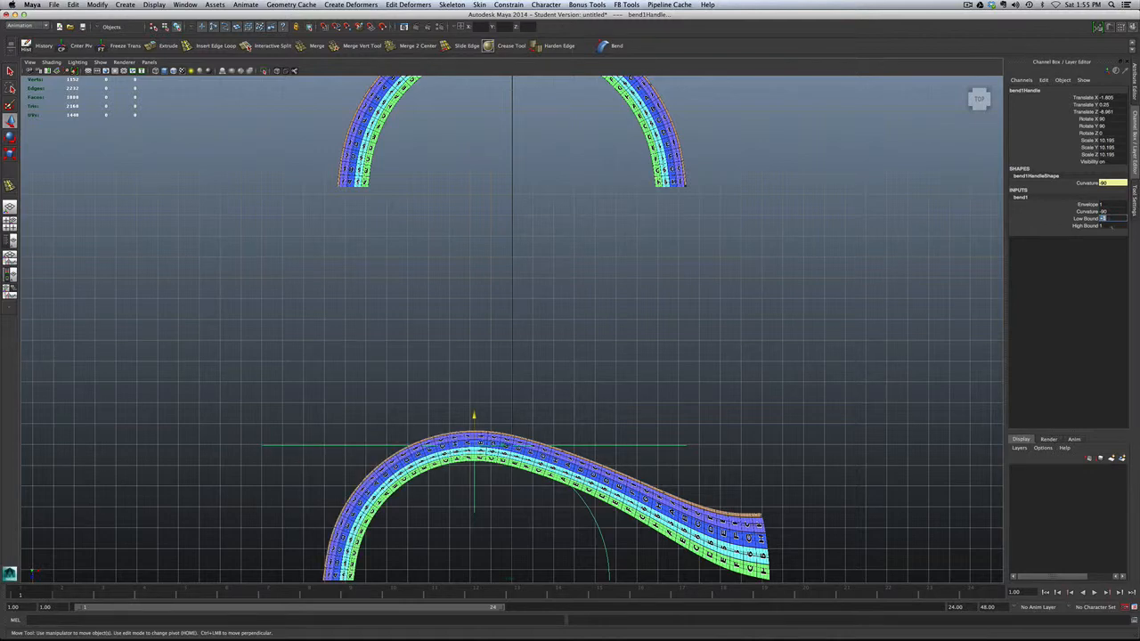
Set the bend's high bound to 0 and move its handle along X to about 0, where the first curve starts
key(Tab)
text(0)
key(Return)
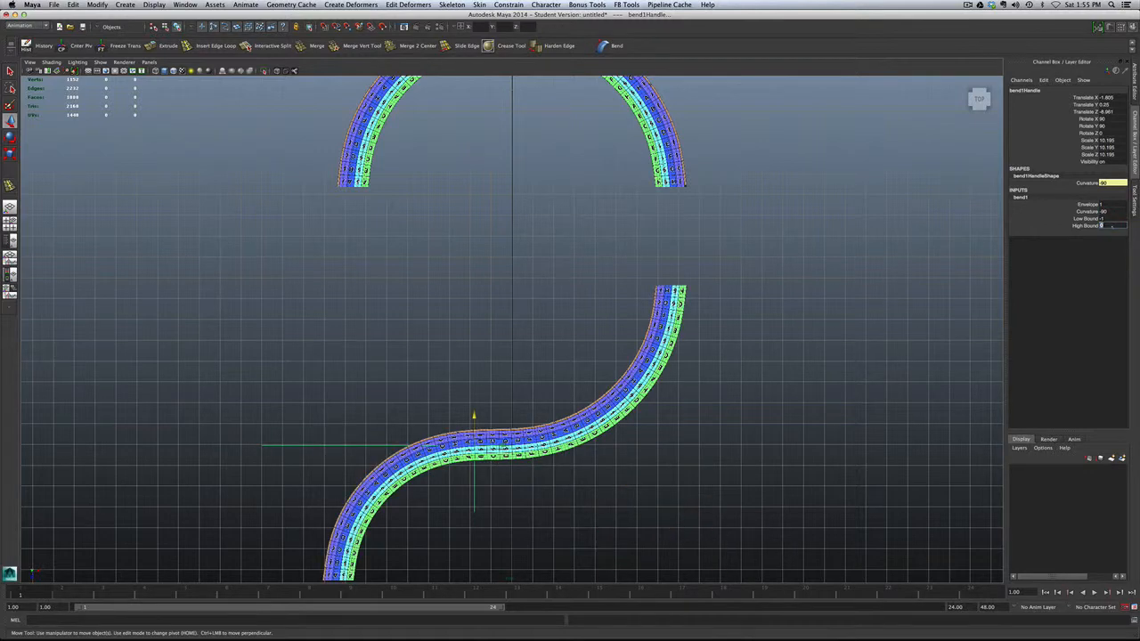
scroll(512, 330, down, 5)
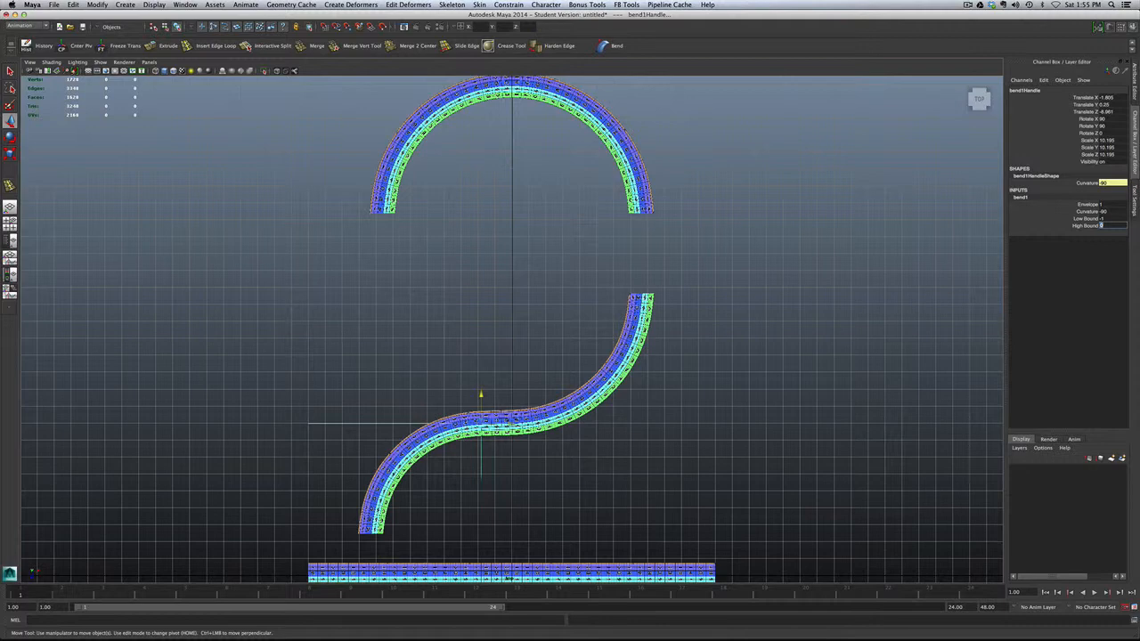
mouse_move(511, 424)
mouse_down()
mouse_move(539, 425)
mouse_move(511, 409)
mouse_up()
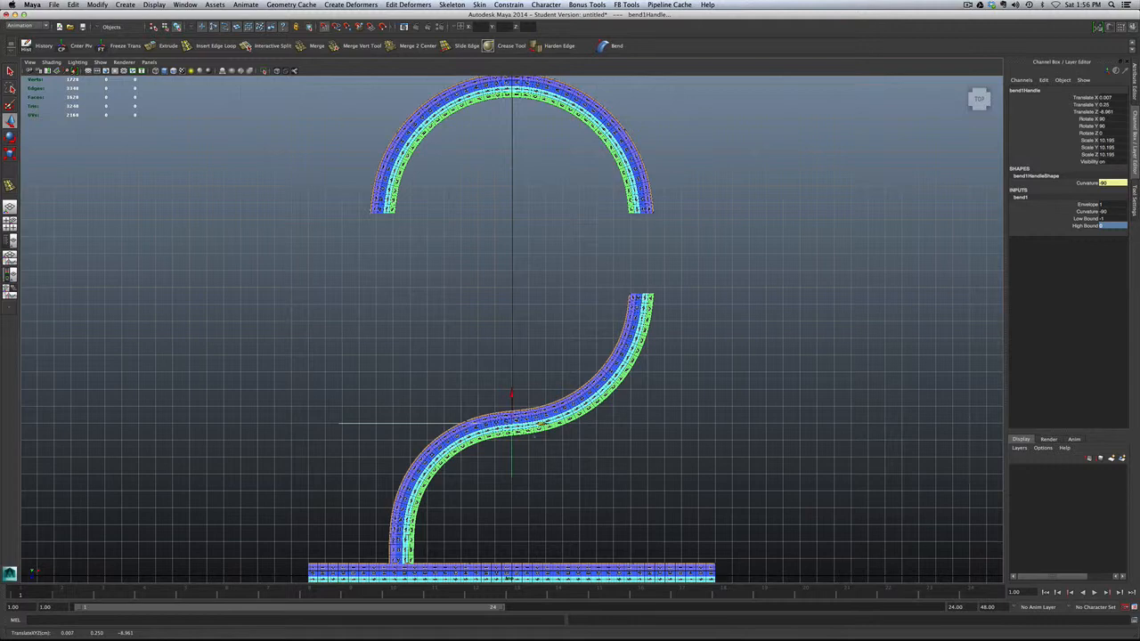
Check the S-shaped track piece in the perspective view and delete its construction history
click(561, 400)
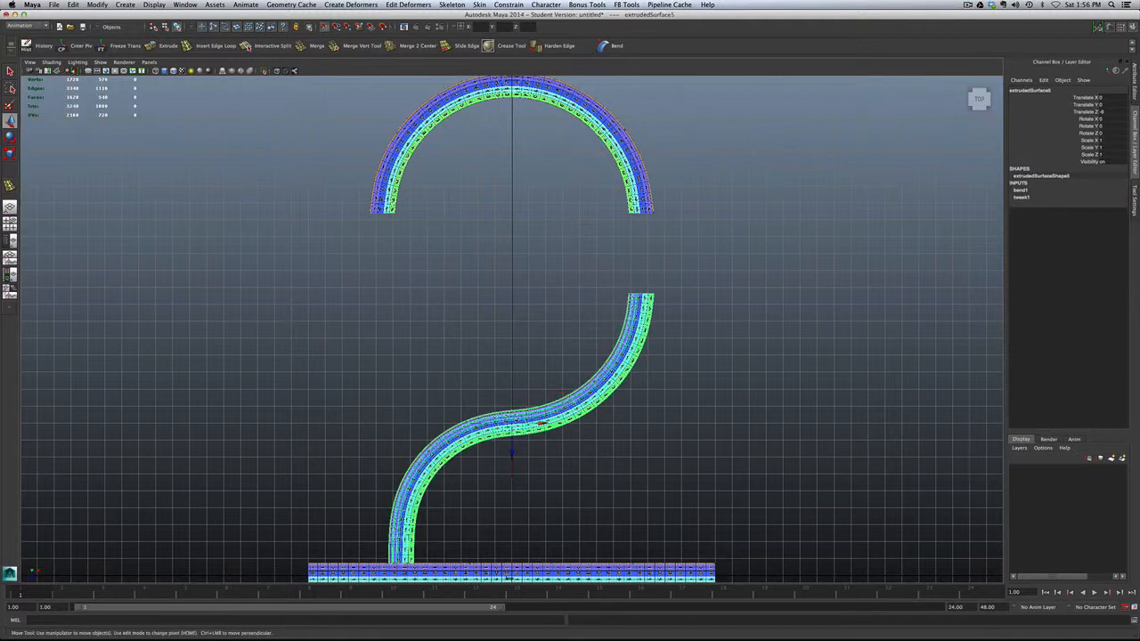
key(space)
click(556, 399)
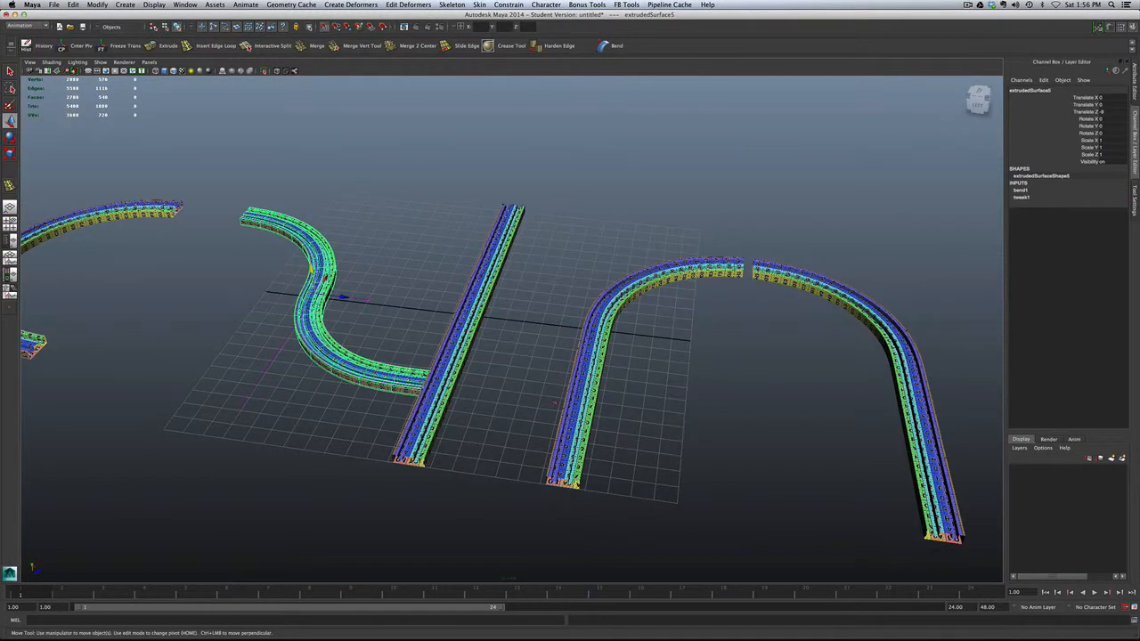
alt+drag(556, 400, 578, 366)
key(f)
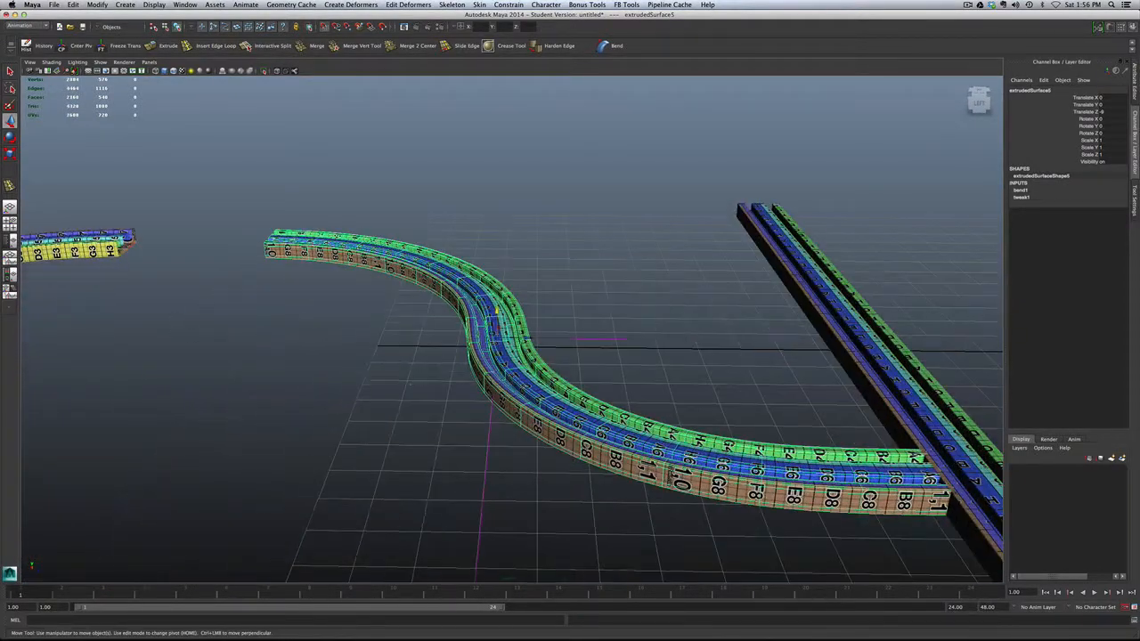
mouse_move(671, 475)
alt+mouse_down()
mouse_move(717, 557)
mouse_move(681, 547)
mouse_move(660, 494)
alt+mouse_up()
alt+drag(583, 367, 655, 363)
alt+drag(392, 343, 452, 433)
scroll(538, 383, down, 5)
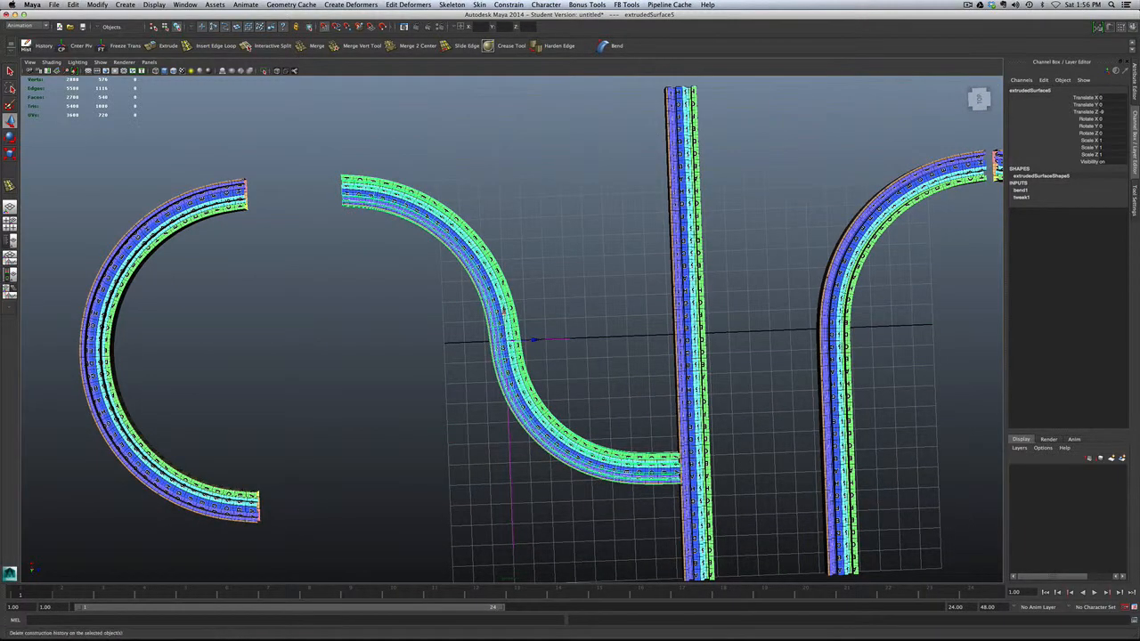
click(40, 46)
click(394, 203)
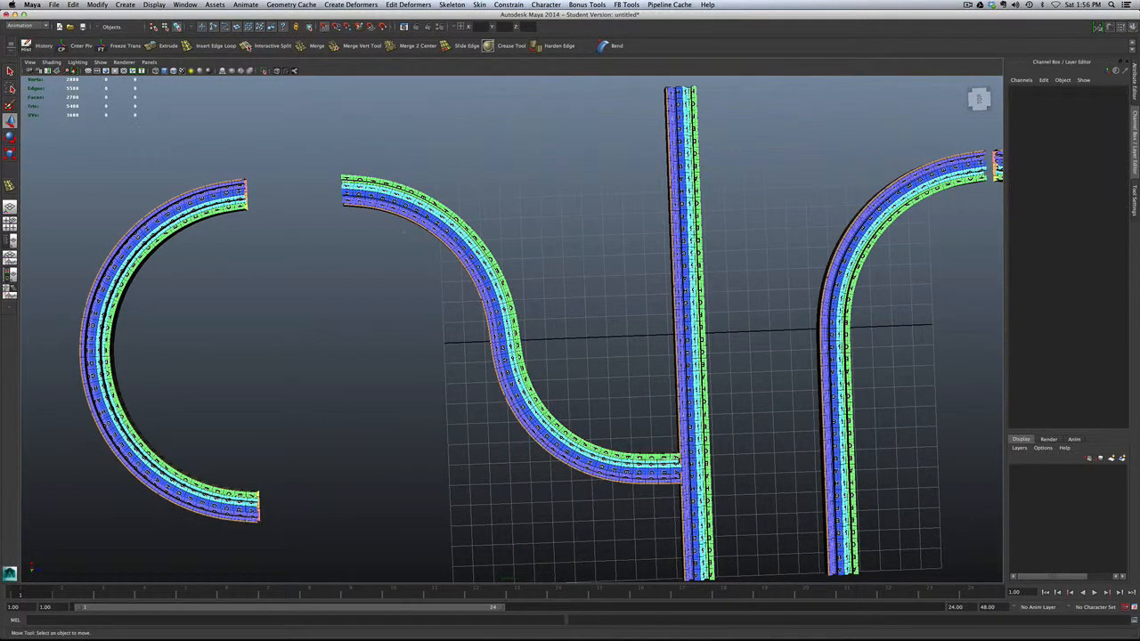
Move the S-shaped piece along negative Z so it clears the straight track piece
click(504, 318)
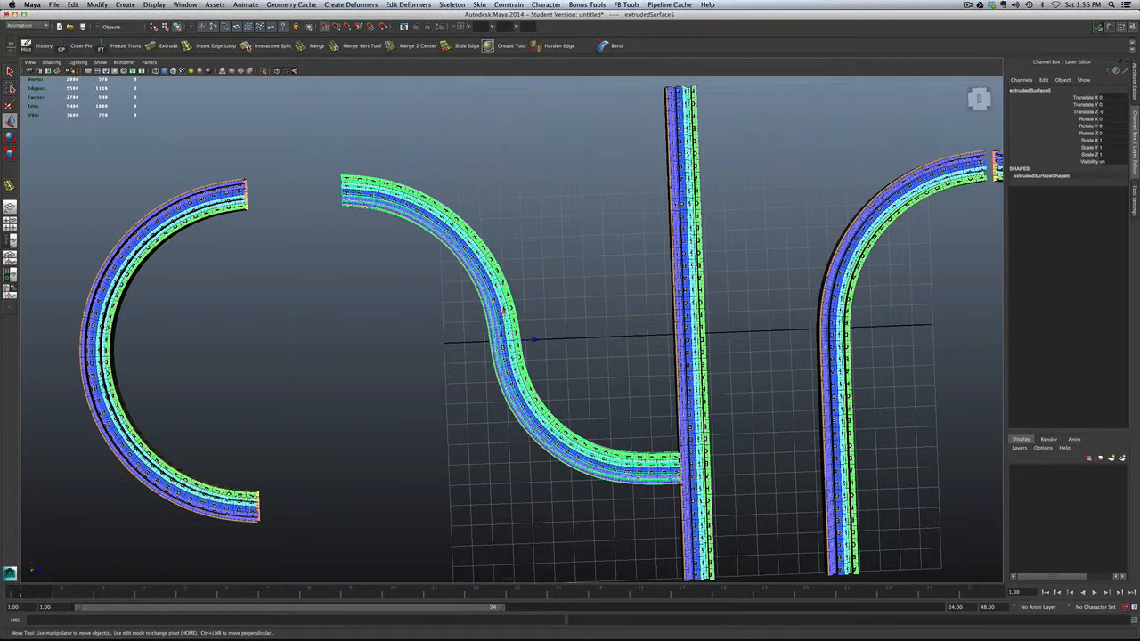
drag(532, 339, 492, 340)
click(437, 350)
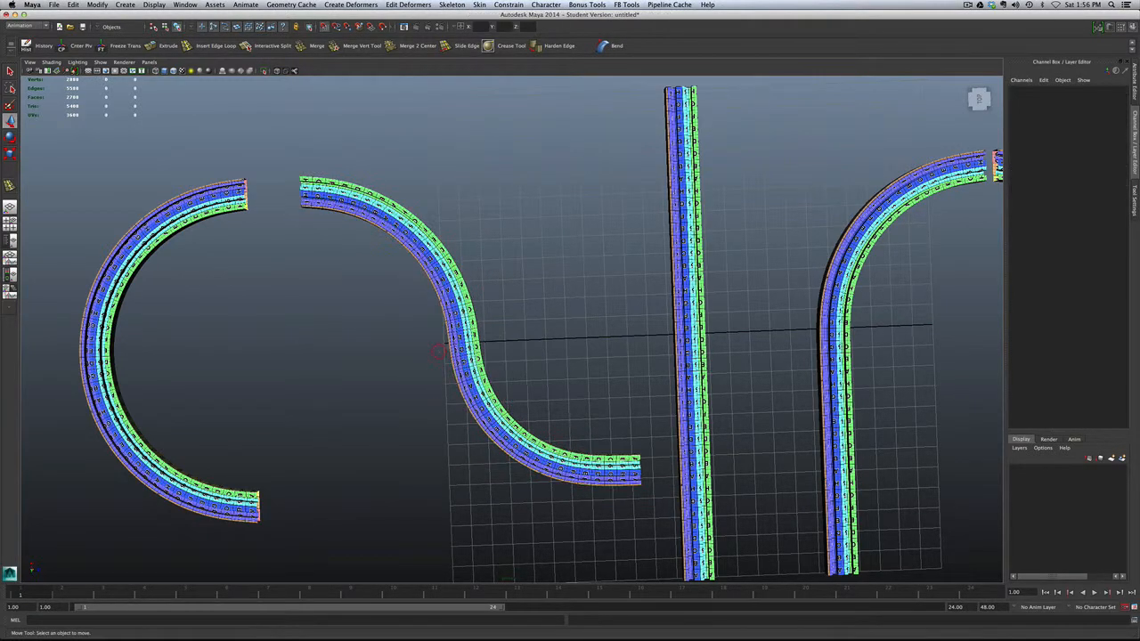
In the top view, move the semicircular piece towards the S-shaped piece and snap their matching ends together by a corner vertex
key(space)
drag(523, 301, 501, 299)
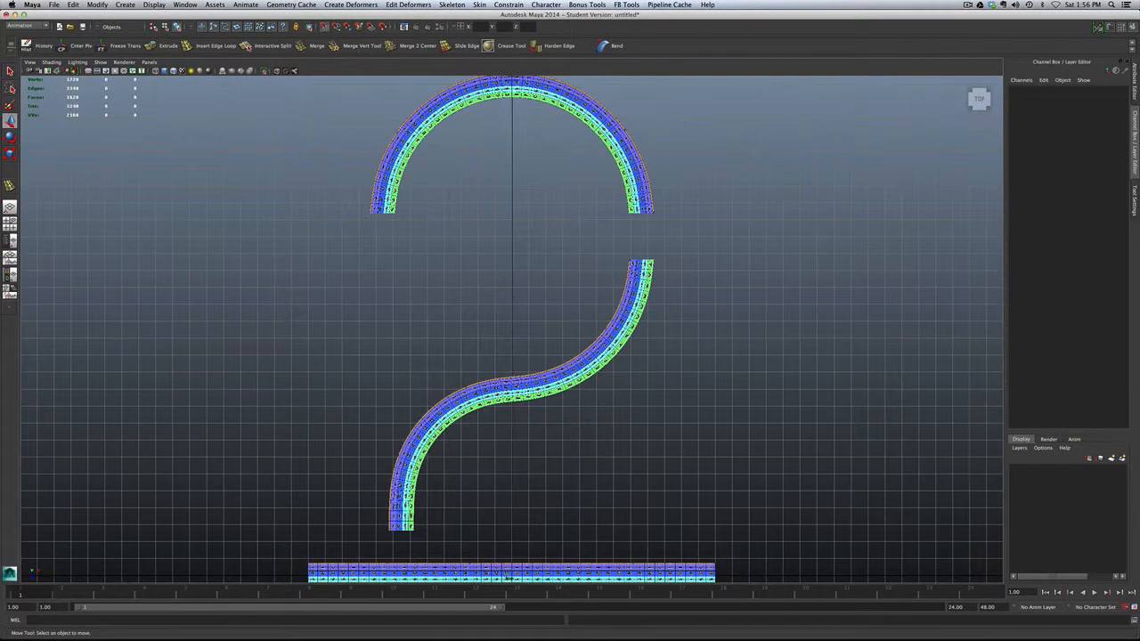
click(632, 185)
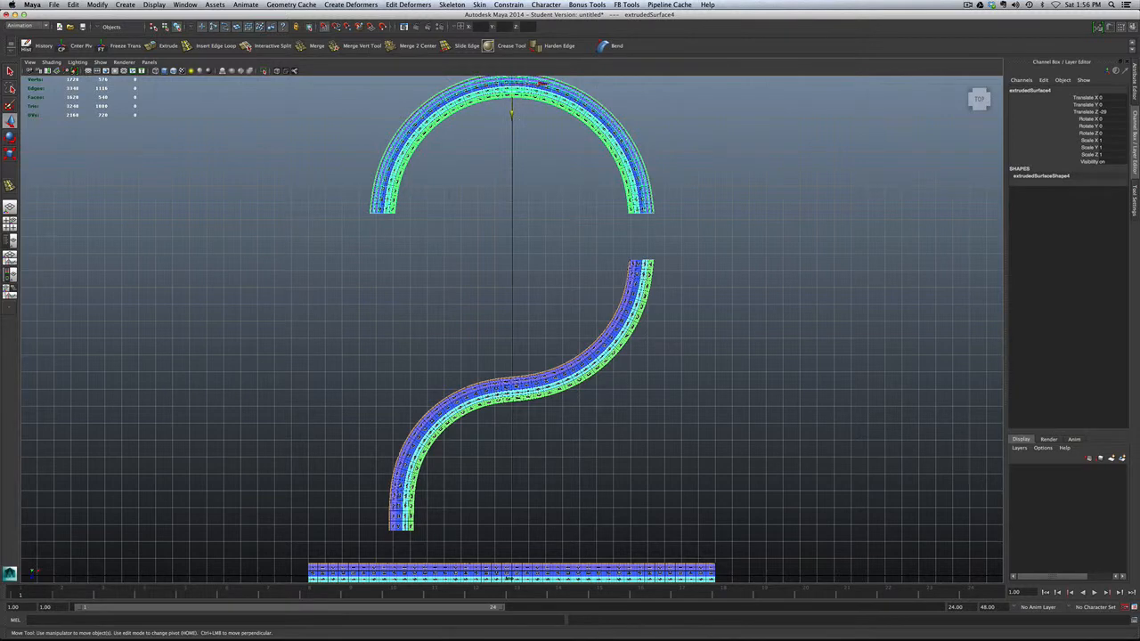
drag(539, 83, 539, 117)
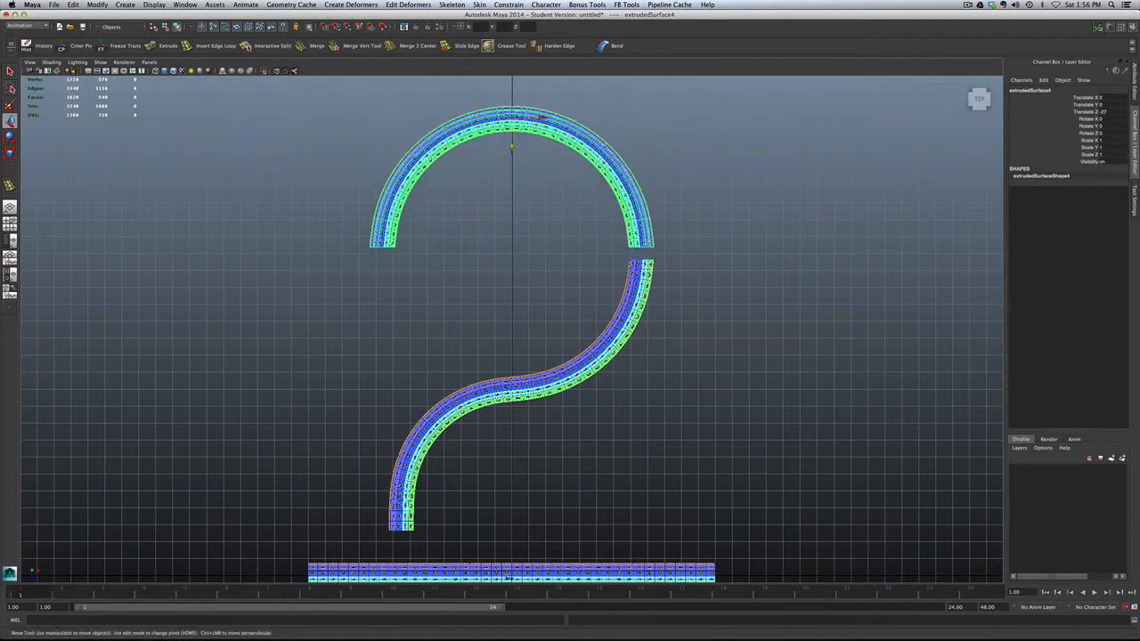
drag(541, 117, 653, 283)
key(d)
key(v)
click(722, 248)
Examine the joined semicircular and S-shaped pieces and the remaining track pieces from the top and in perspective
alt+right_drag(722, 247, 790, 248)
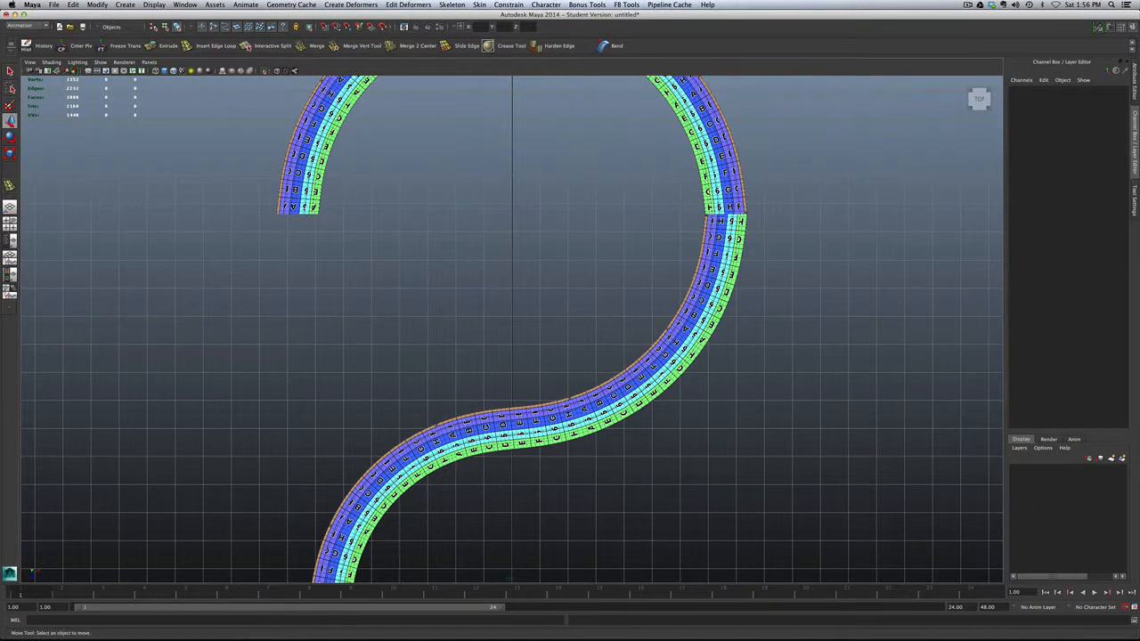
scroll(511, 330, down, 5)
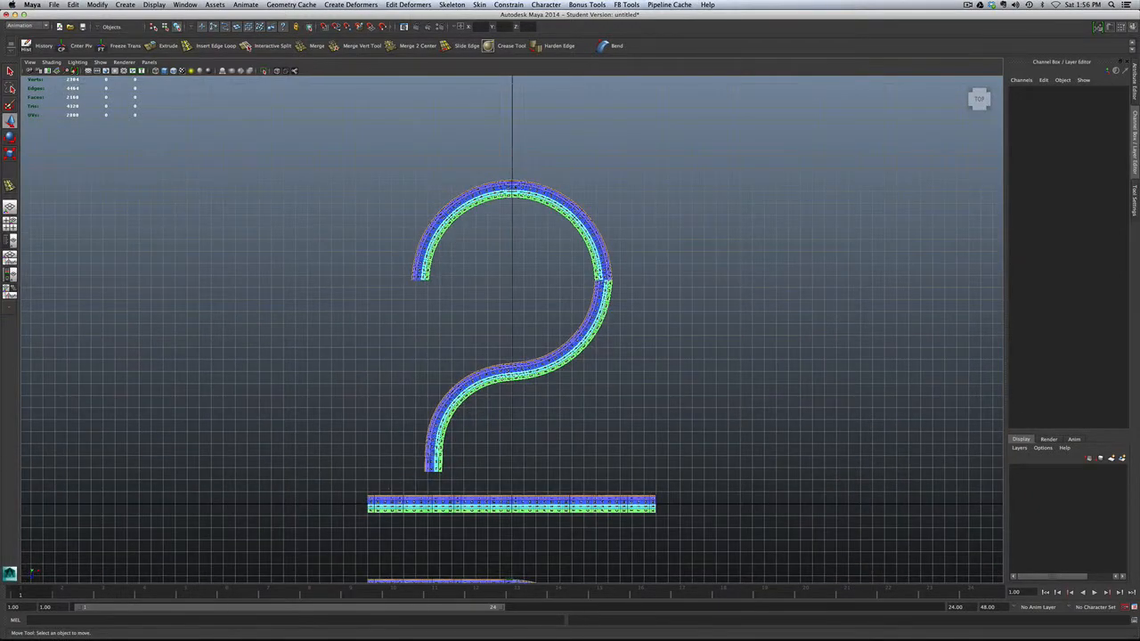
scroll(512, 329, down, 3)
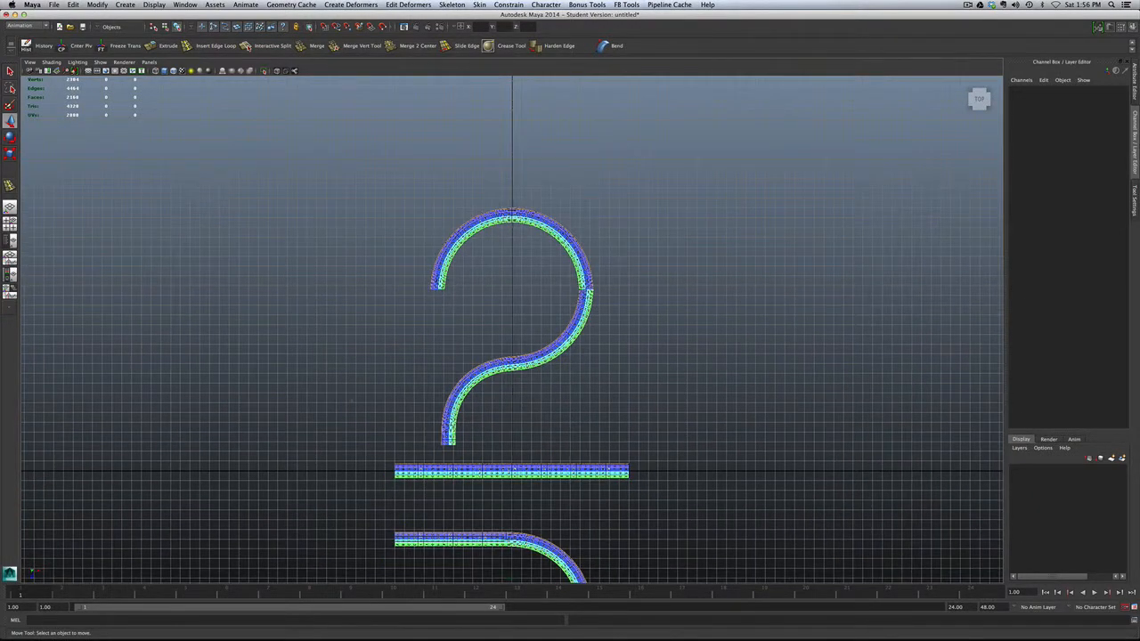
key(space)
drag(354, 378, 353, 361)
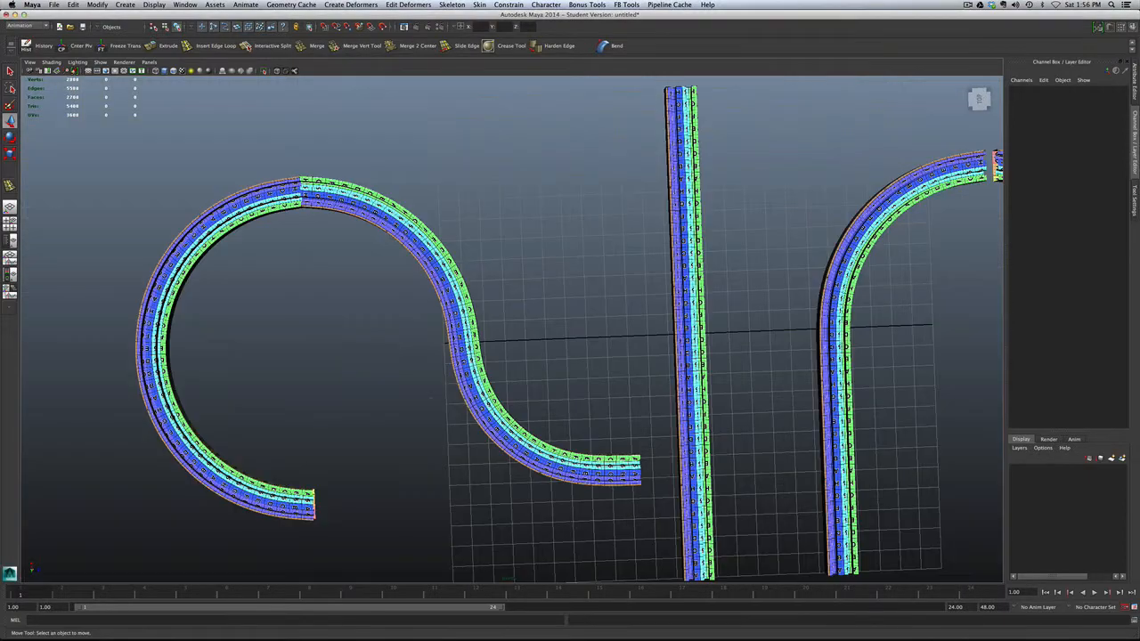
alt+drag(394, 407, 436, 332)
alt+middle_drag(437, 332, 429, 326)
alt+middle_drag(503, 343, 436, 231)
alt+right_drag(437, 231, 530, 231)
scroll(512, 329, down, 5)
scroll(512, 329, up, 5)
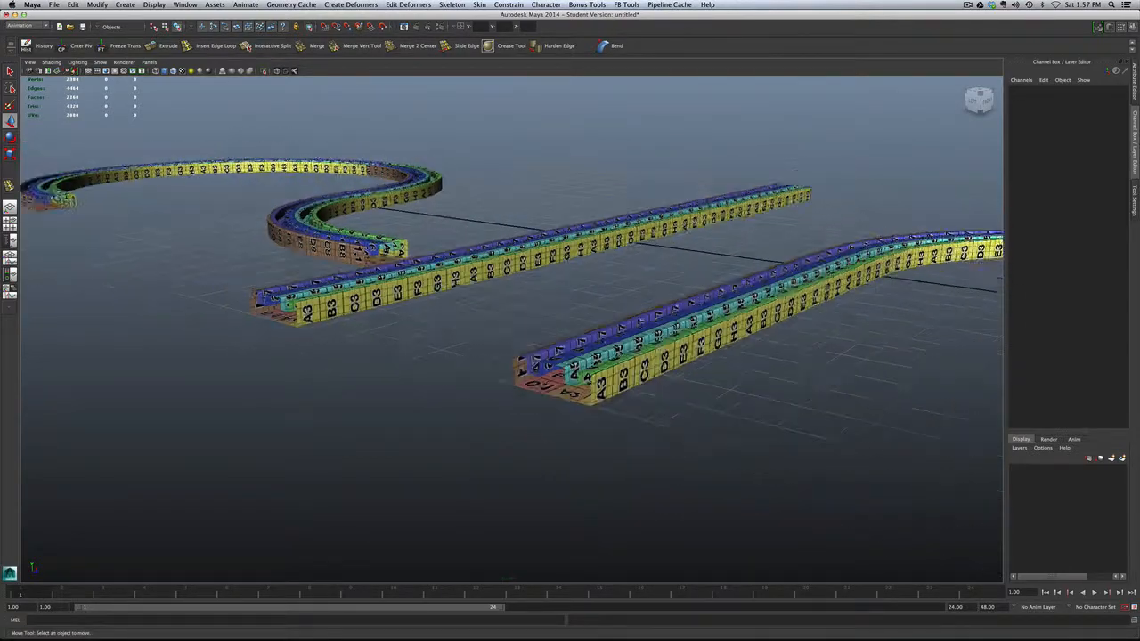
scroll(512, 329, down, 12)
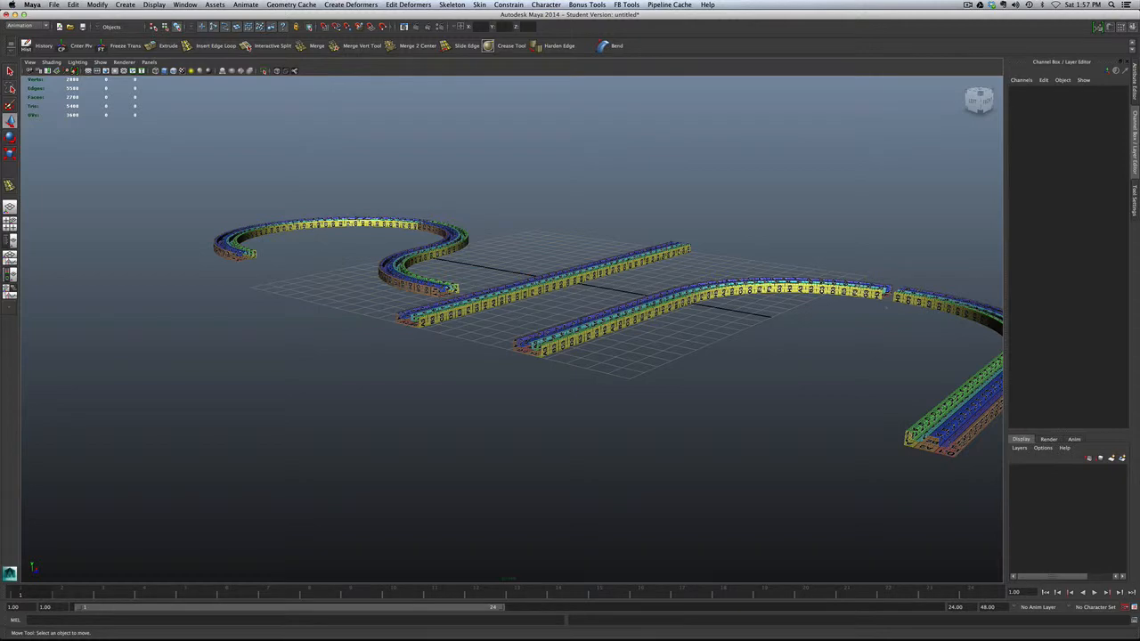
scroll(512, 329, up, 4)
scroll(512, 329, up, 6)
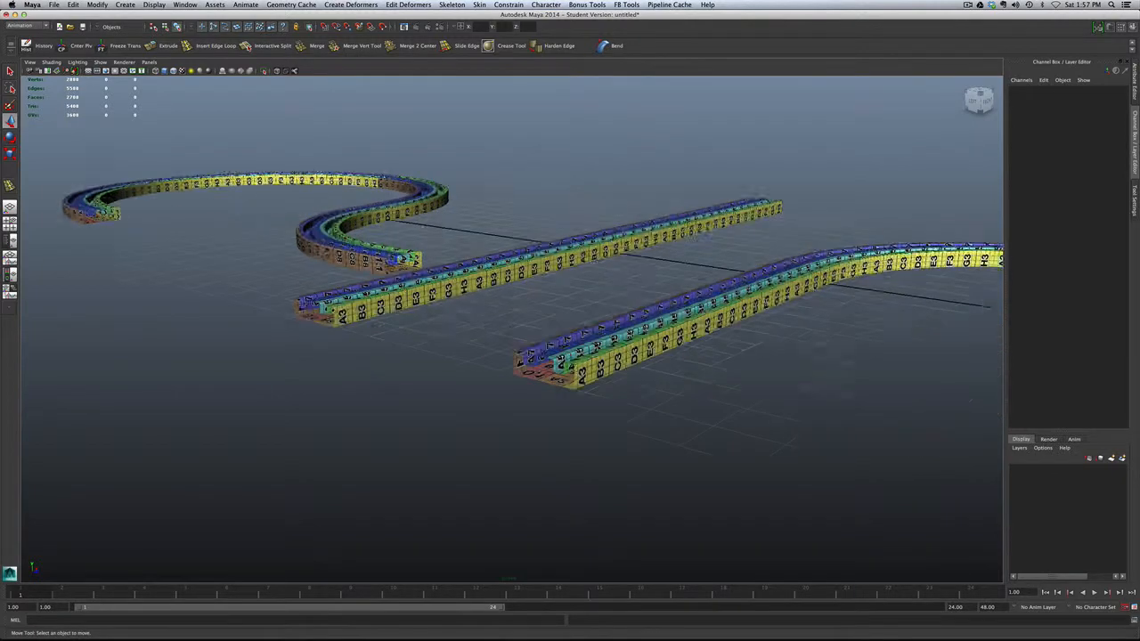
scroll(512, 329, down, 5)
alt+drag(512, 330, 476, 330)
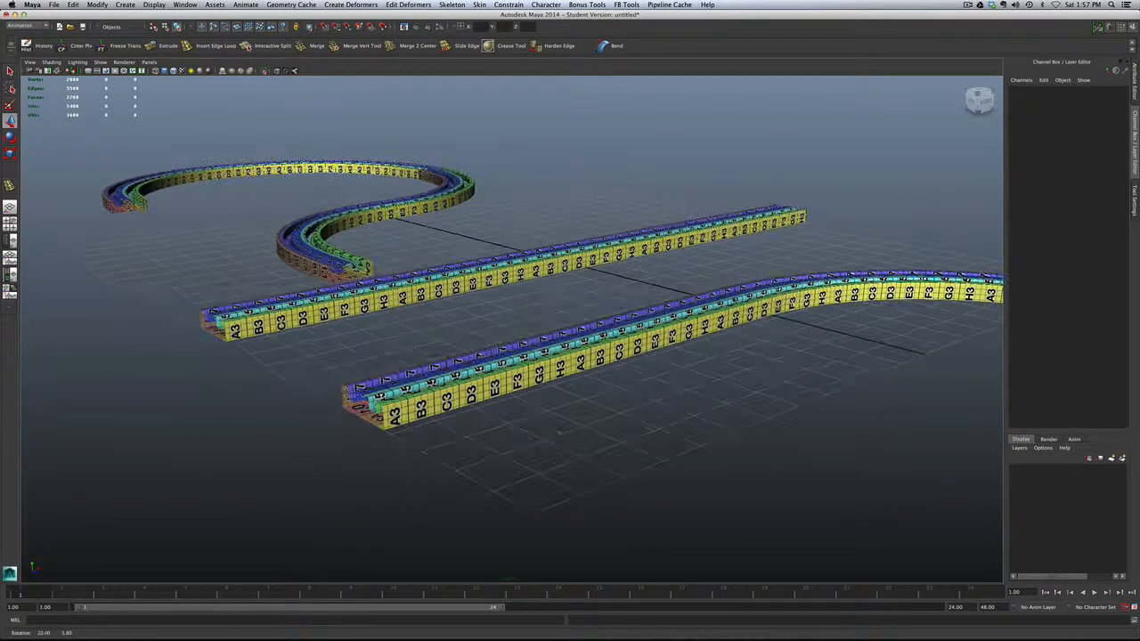
Insert a supporting edge loop close to the open end of the partly bent track piece and compare its smoothed and unsmoothed display
click(401, 415)
scroll(401, 415, up, 6)
scroll(401, 415, down, 3)
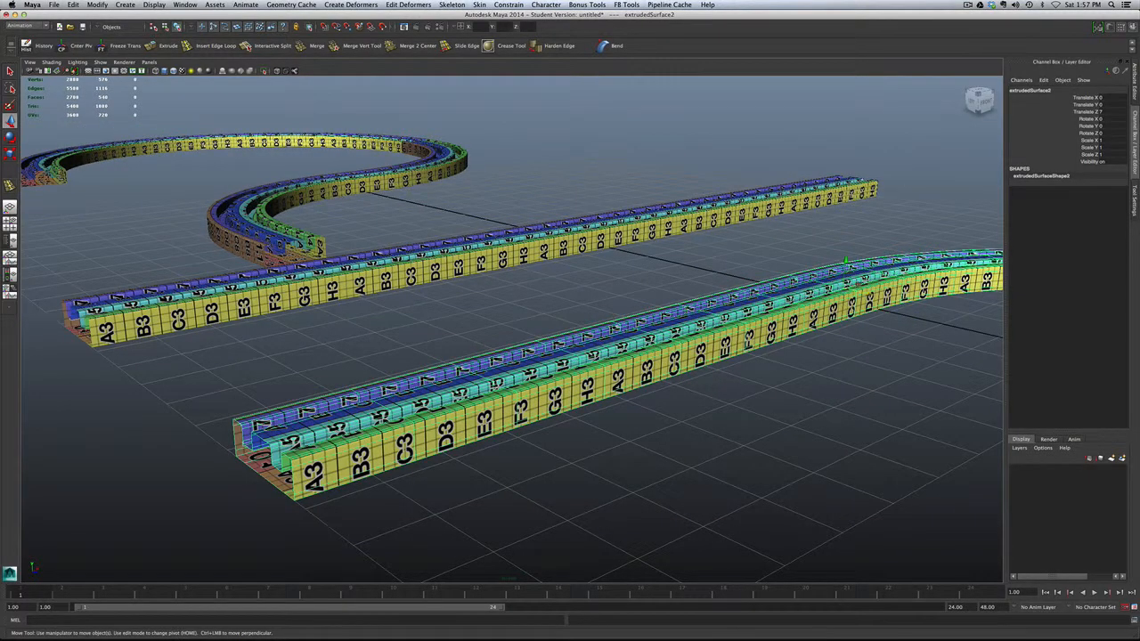
scroll(579, 361, down, 2)
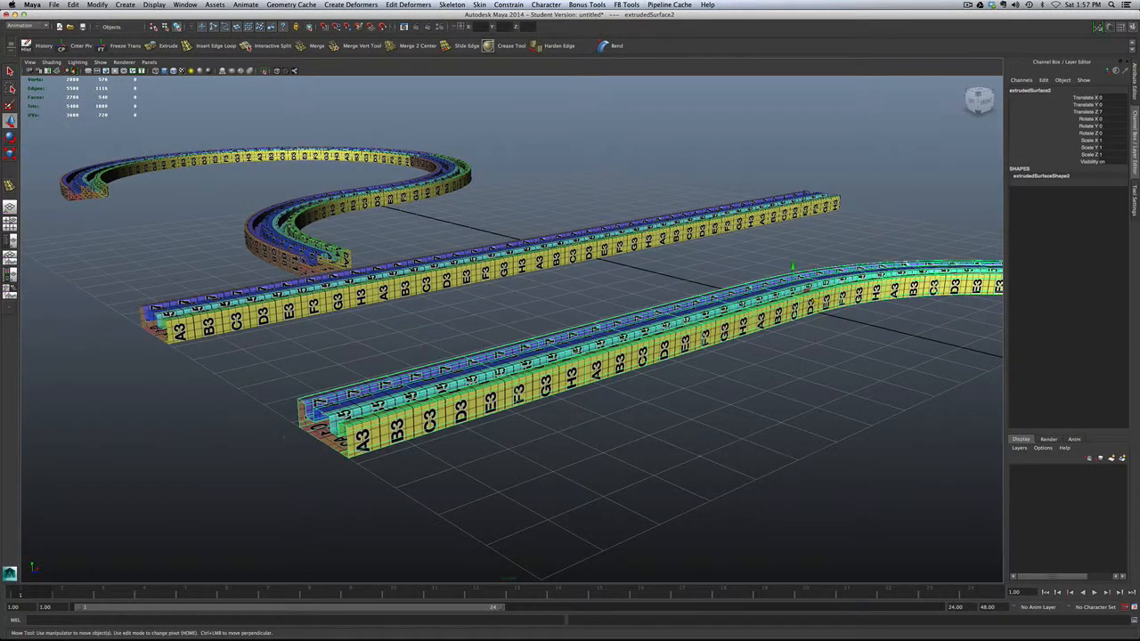
scroll(512, 320, up, 2)
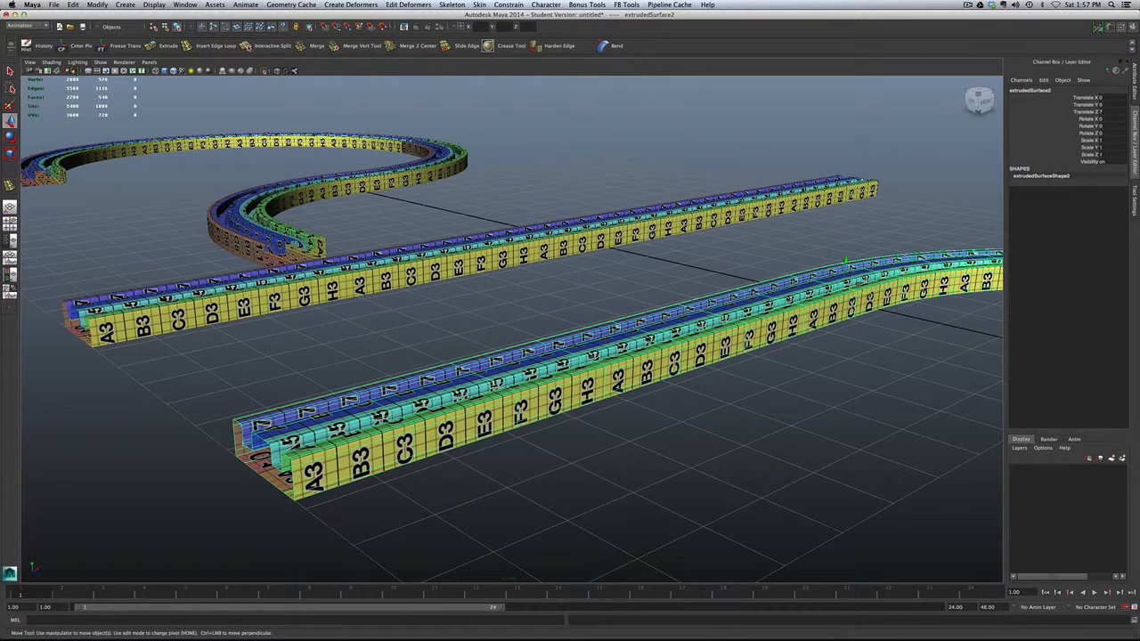
shift+right_click(298, 476)
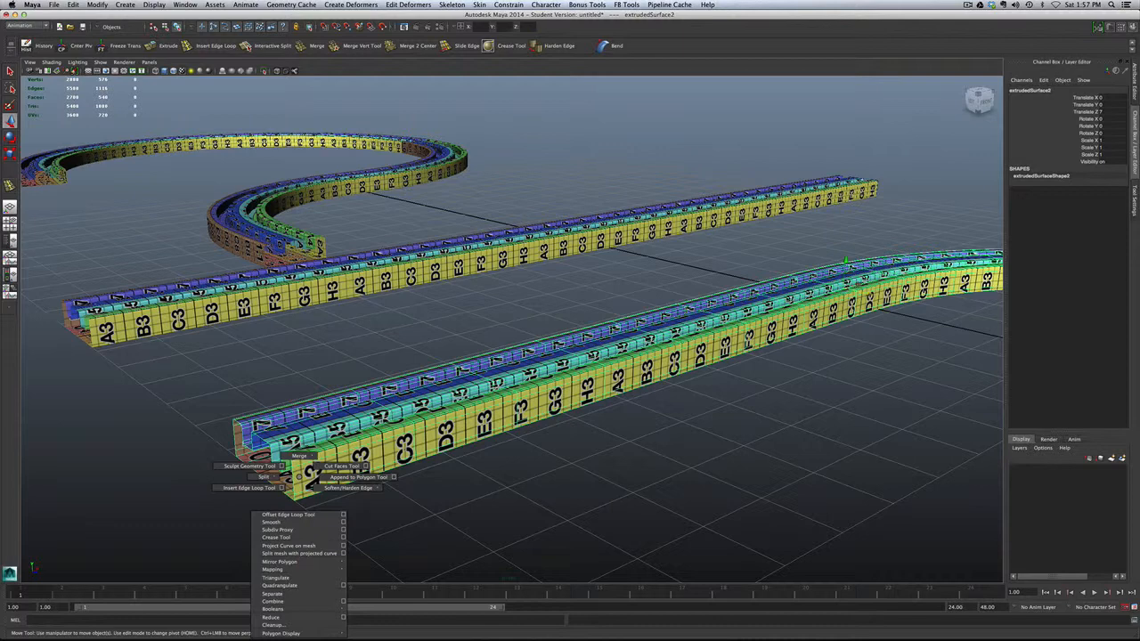
shift+right_drag(298, 476, 250, 487)
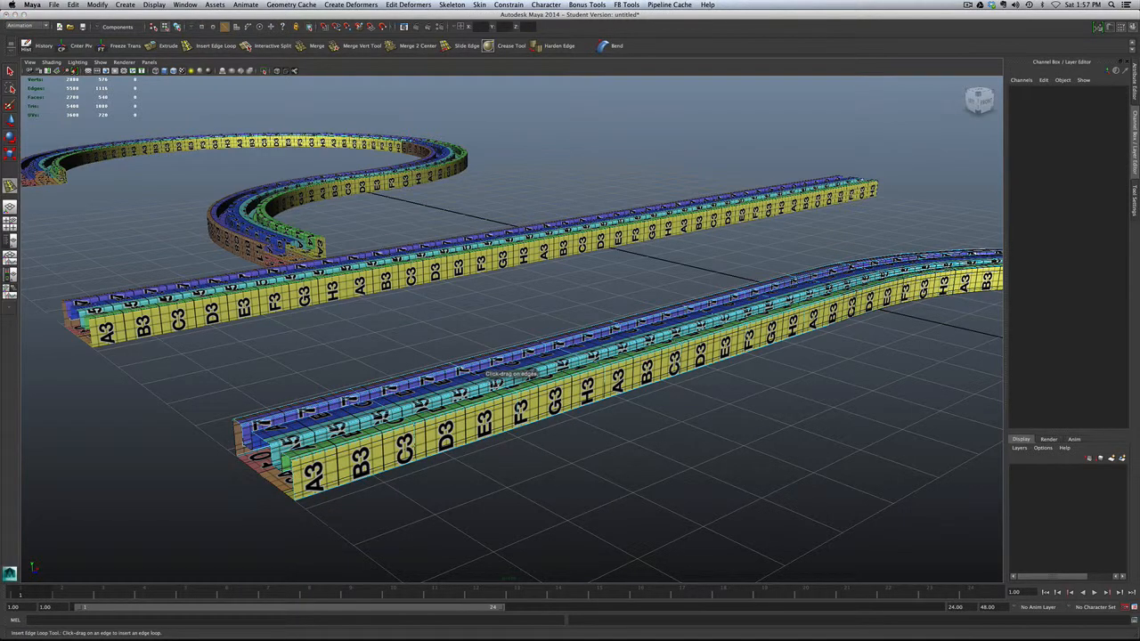
drag(250, 445, 242, 422)
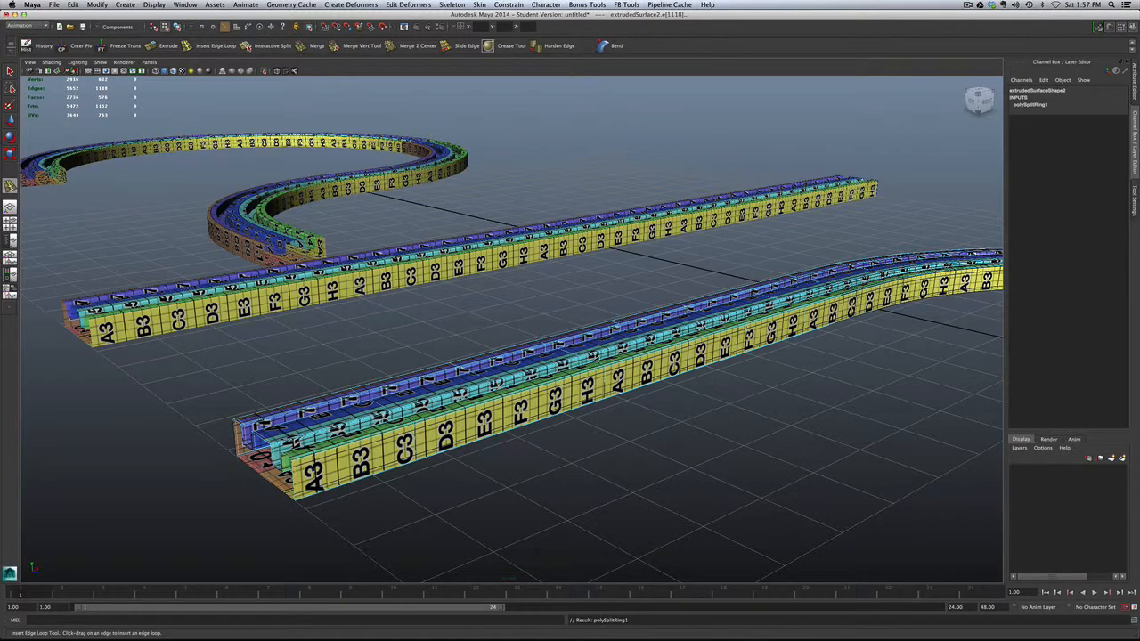
alt+right_drag(543, 392, 631, 386)
scroll(511, 346, down, 3)
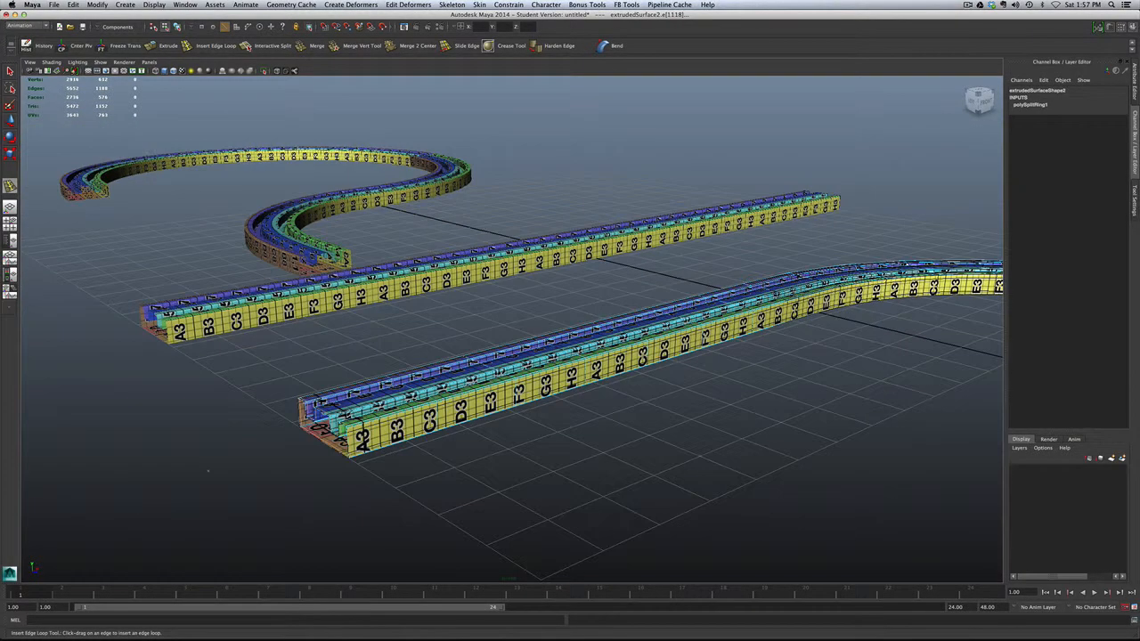
scroll(511, 346, up, 2)
key(q)
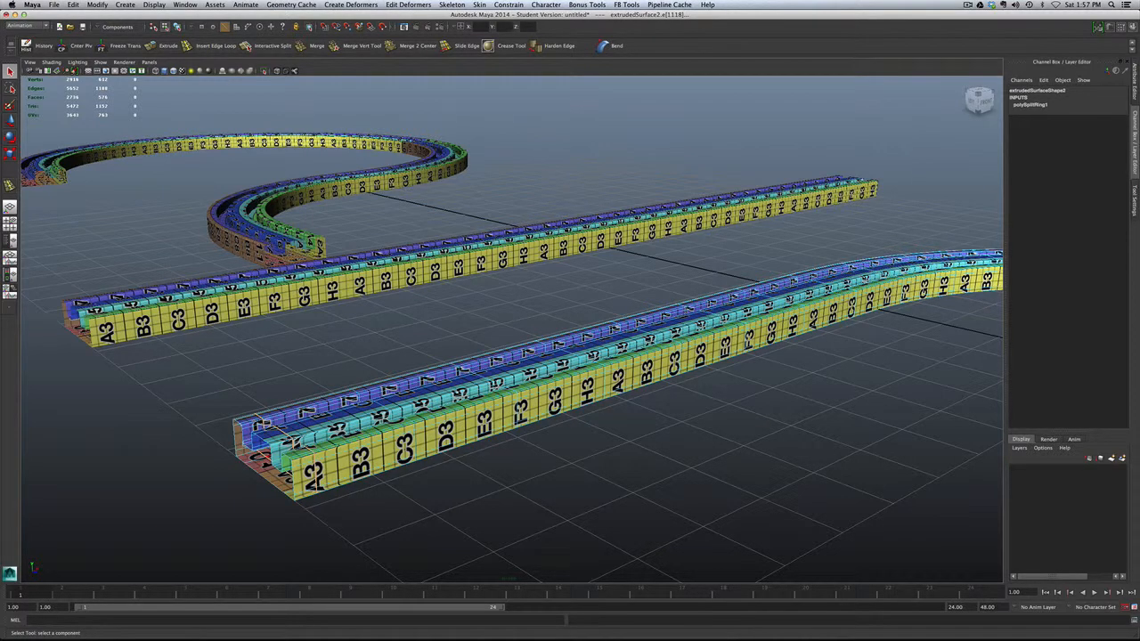
key(1)
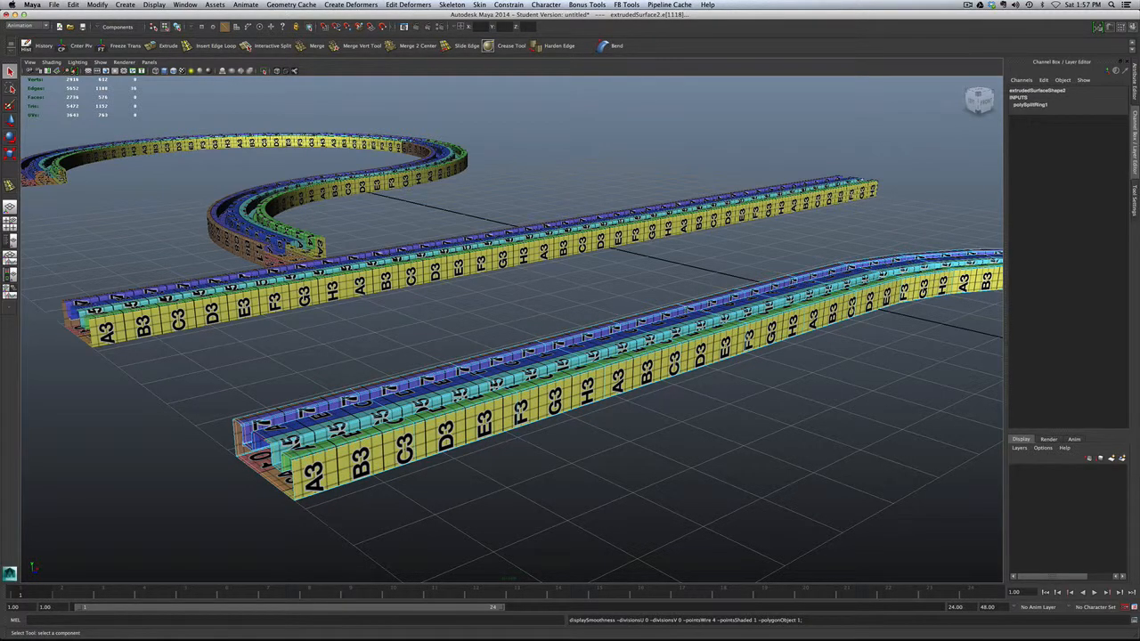
Select the edge loop at the open end of the partly bent track piece and scale it down uniformly to about 0.94
double_click(266, 442)
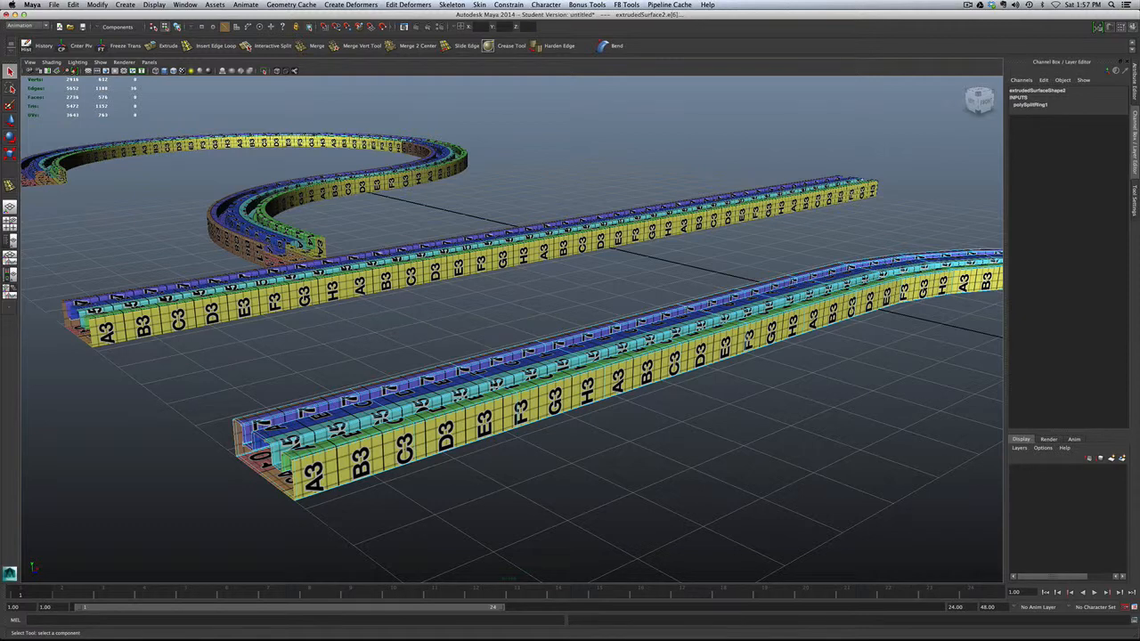
key(r)
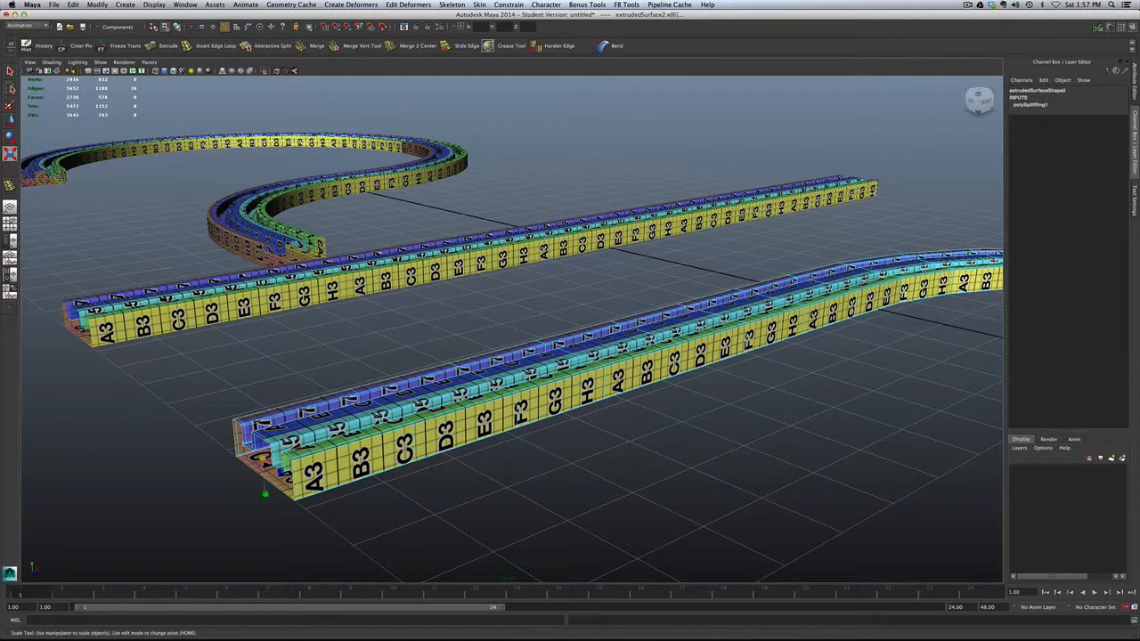
drag(265, 459, 255, 501)
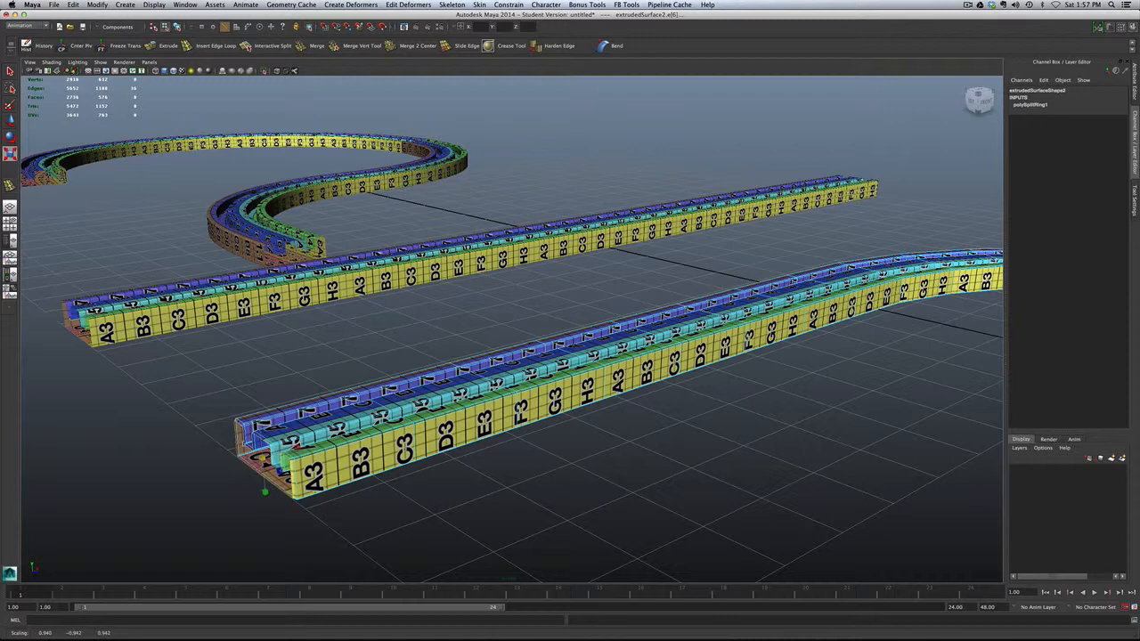
click(312, 452)
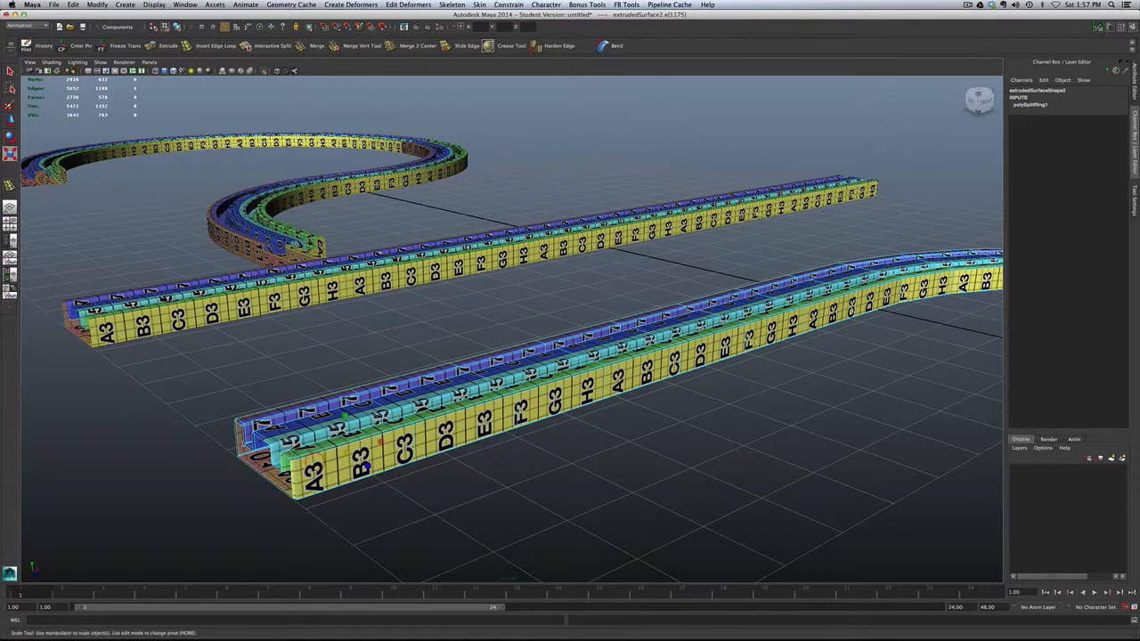
Hide the textures, show the smooth preview and examine the edge flow at the partly bent piece's open end
alt+right_drag(308, 451, 331, 445)
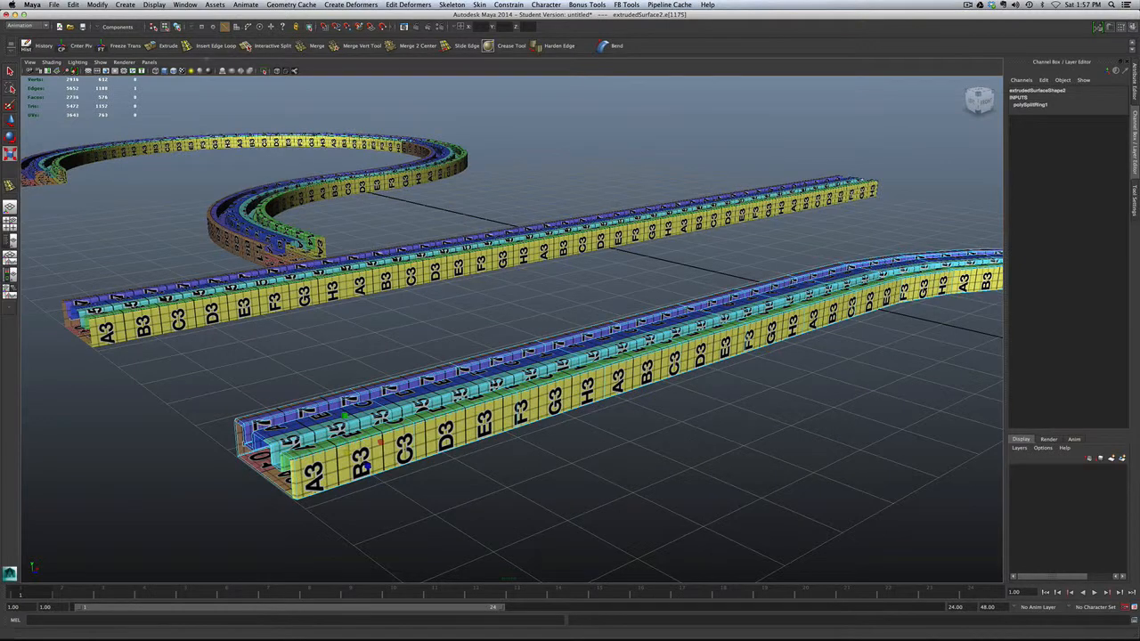
key(5)
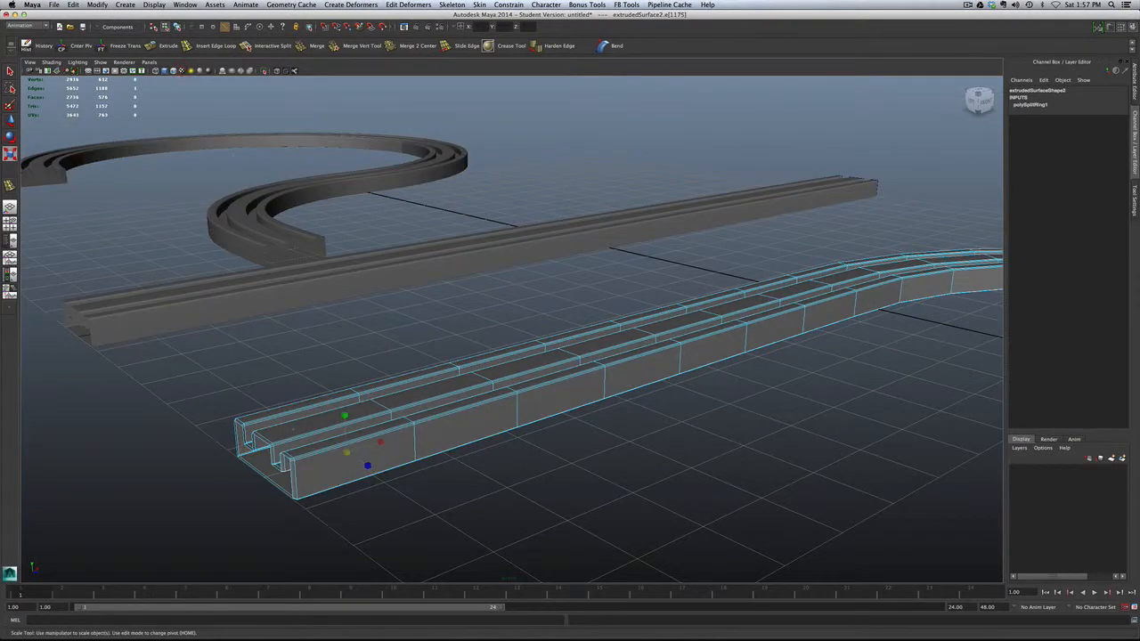
key(z)
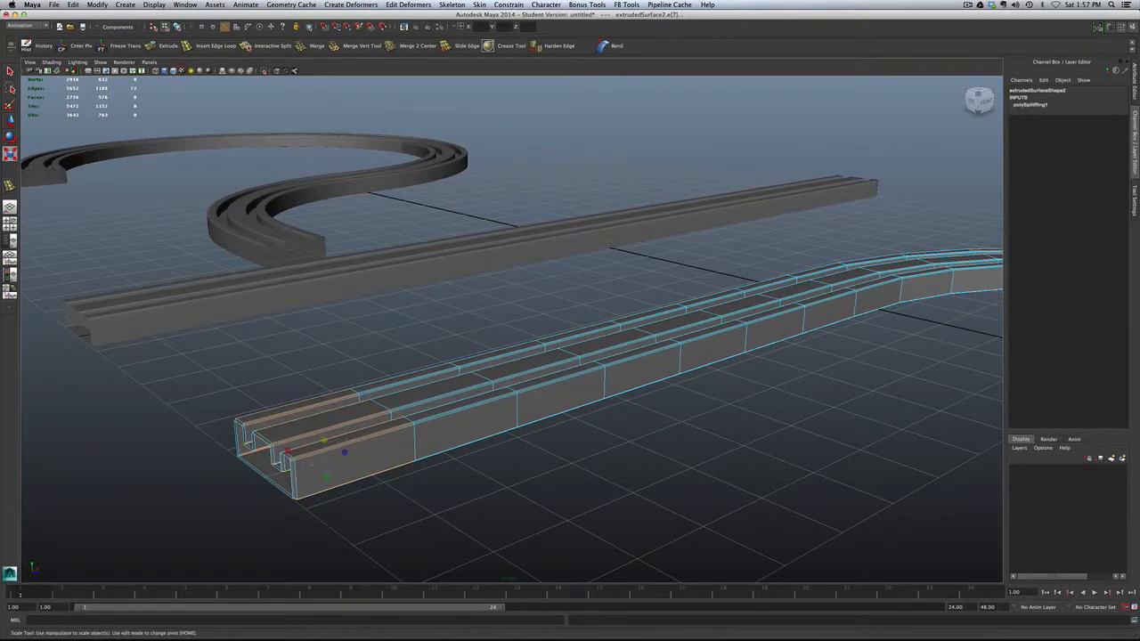
key(1)
click(344, 503)
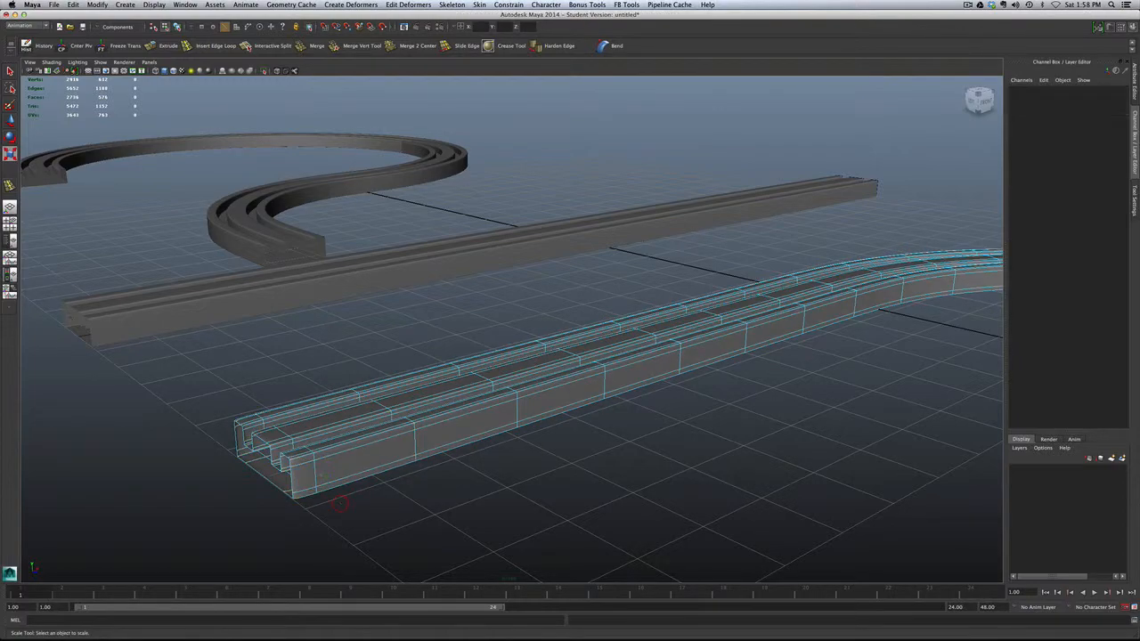
alt+right_drag(344, 503, 319, 474)
mouse_move(328, 466)
alt+mouse_down()
mouse_move(384, 465)
mouse_move(355, 459)
mouse_move(322, 475)
alt+mouse_up()
alt+right_drag(322, 474, 280, 459)
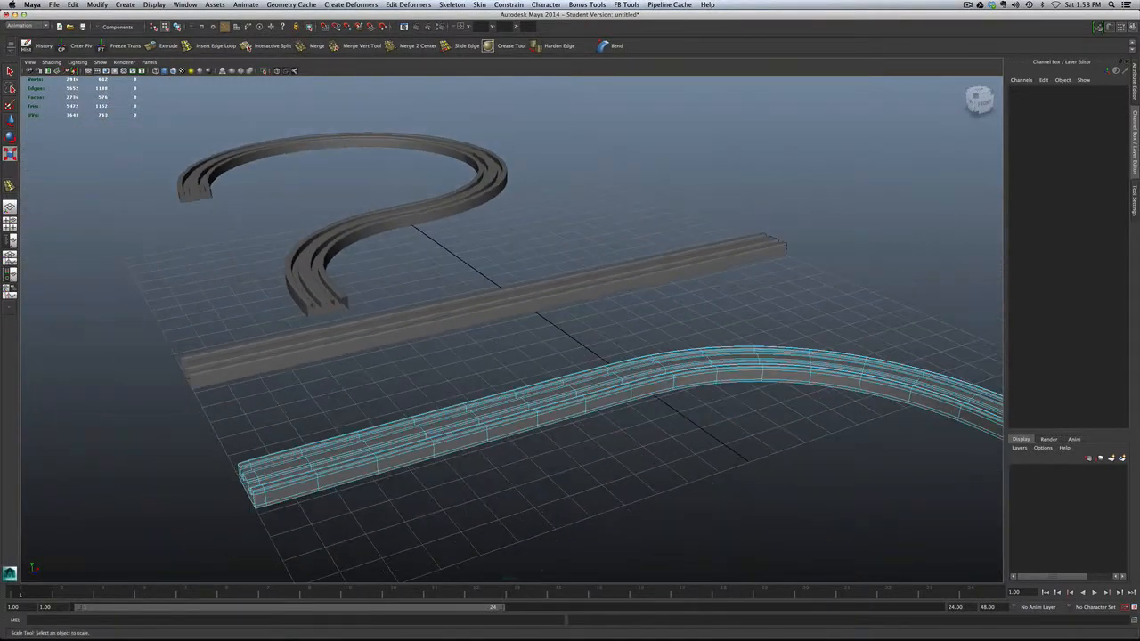
alt+middle_drag(280, 459, 418, 294)
alt+right_drag(330, 299, 406, 293)
alt+drag(406, 293, 373, 335)
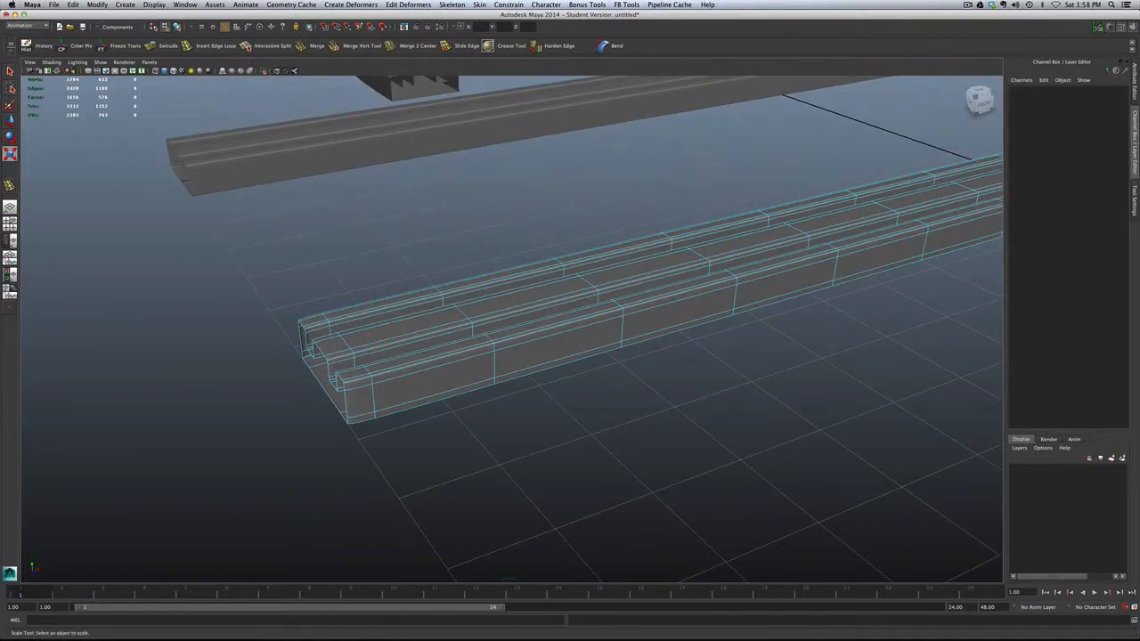
scroll(373, 335, up, 3)
scroll(373, 335, down, 2)
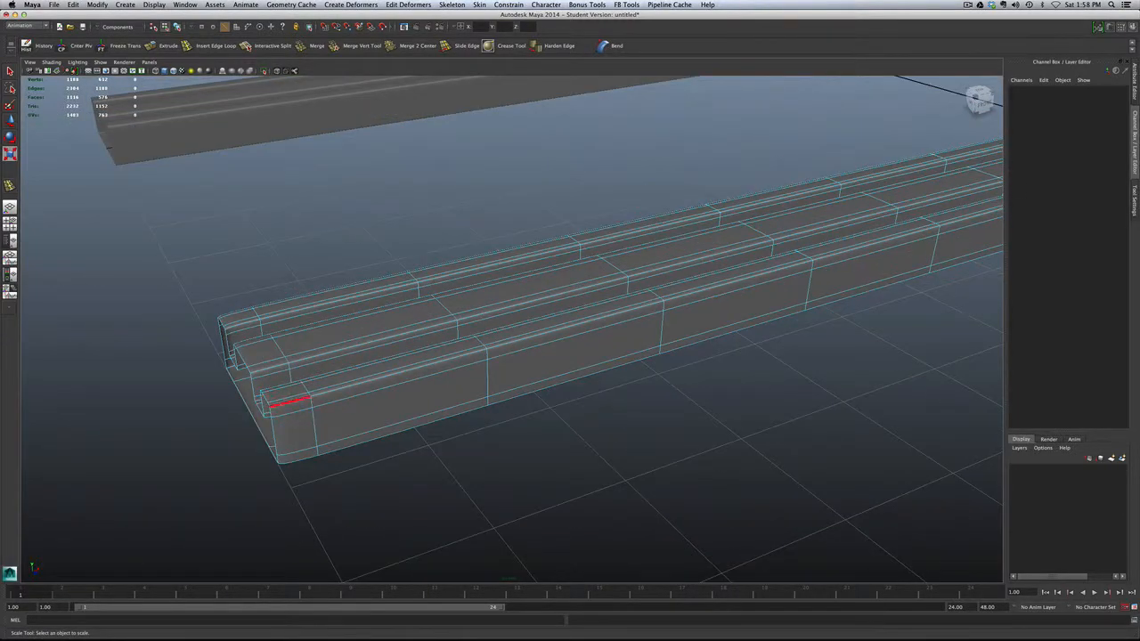
Move the inserted edge loop slightly along X towards the open end of the track piece
double_click(280, 349)
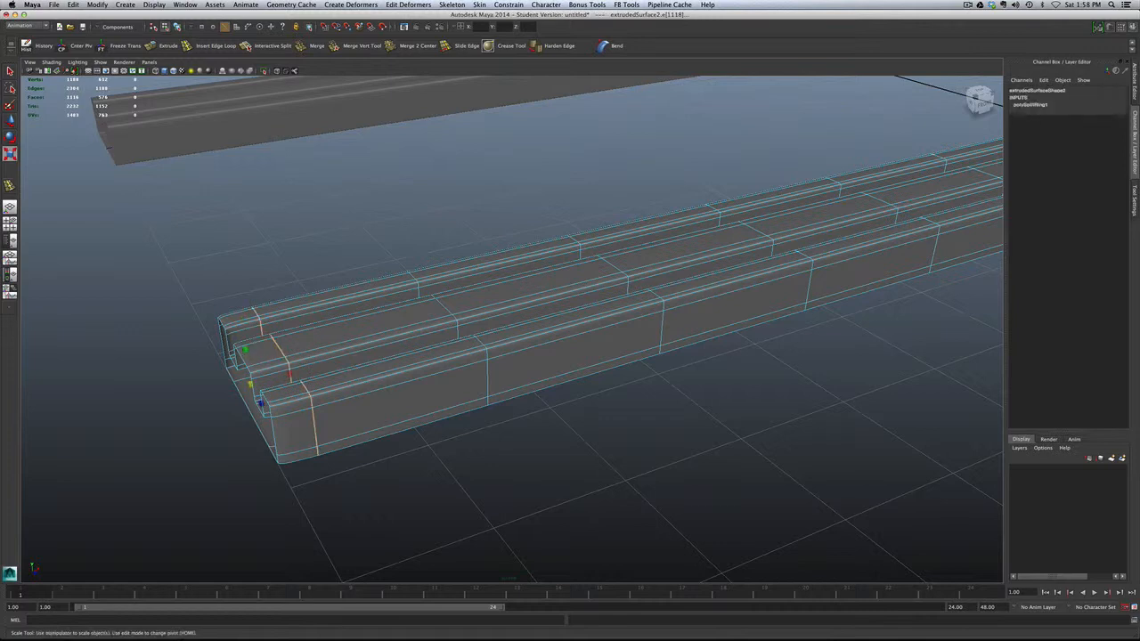
key(w)
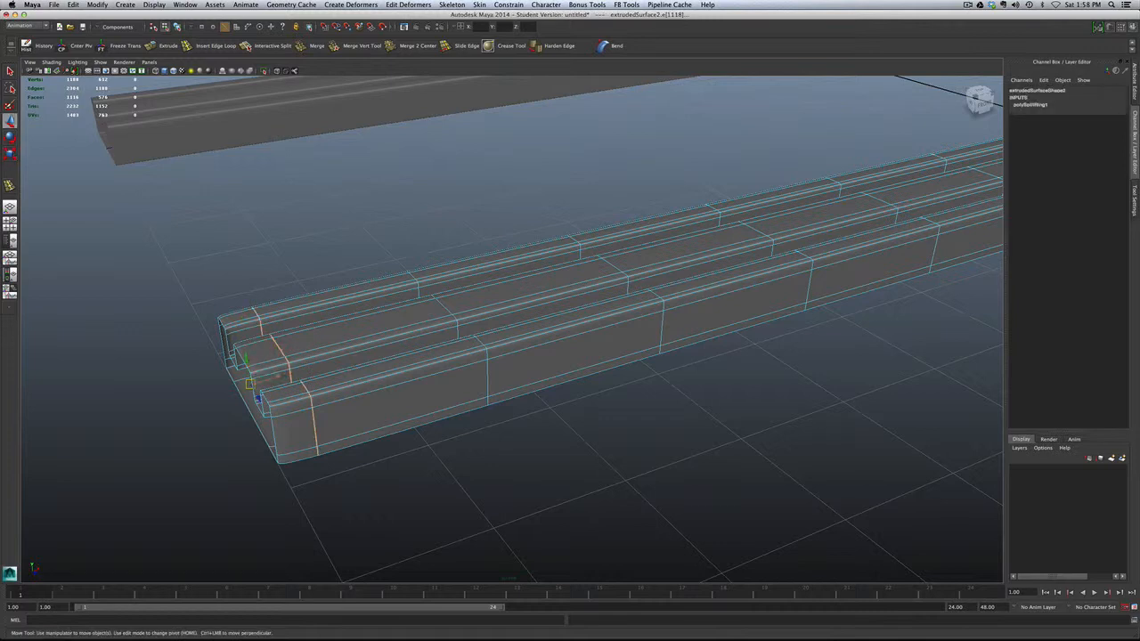
mouse_move(278, 377)
mouse_down()
mouse_move(261, 382)
mouse_move(273, 378)
mouse_up()
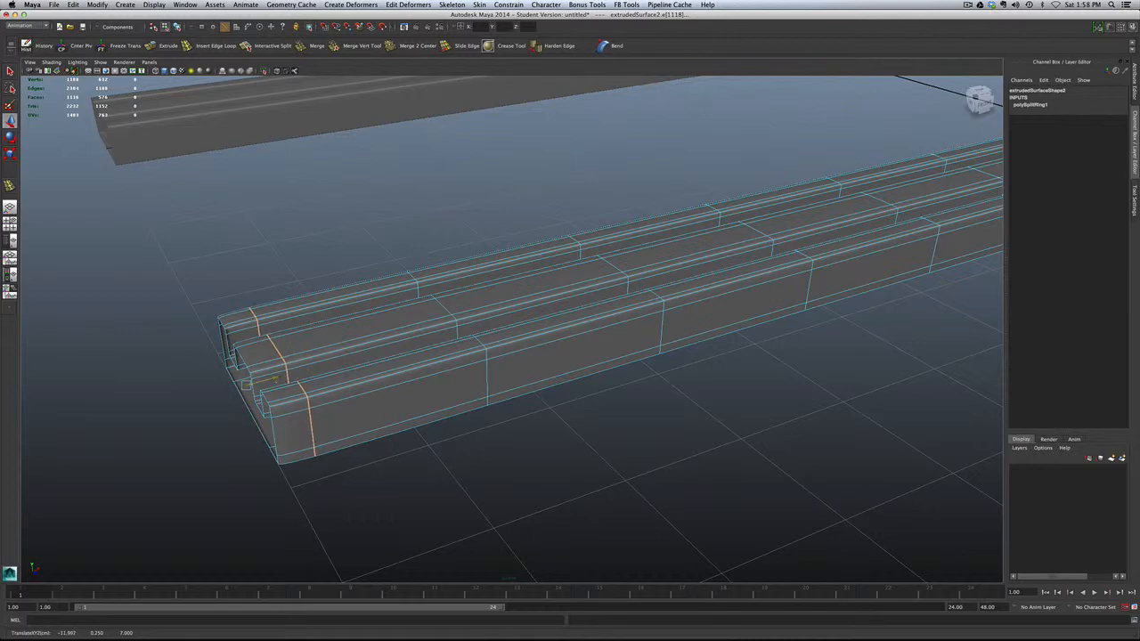
click(222, 418)
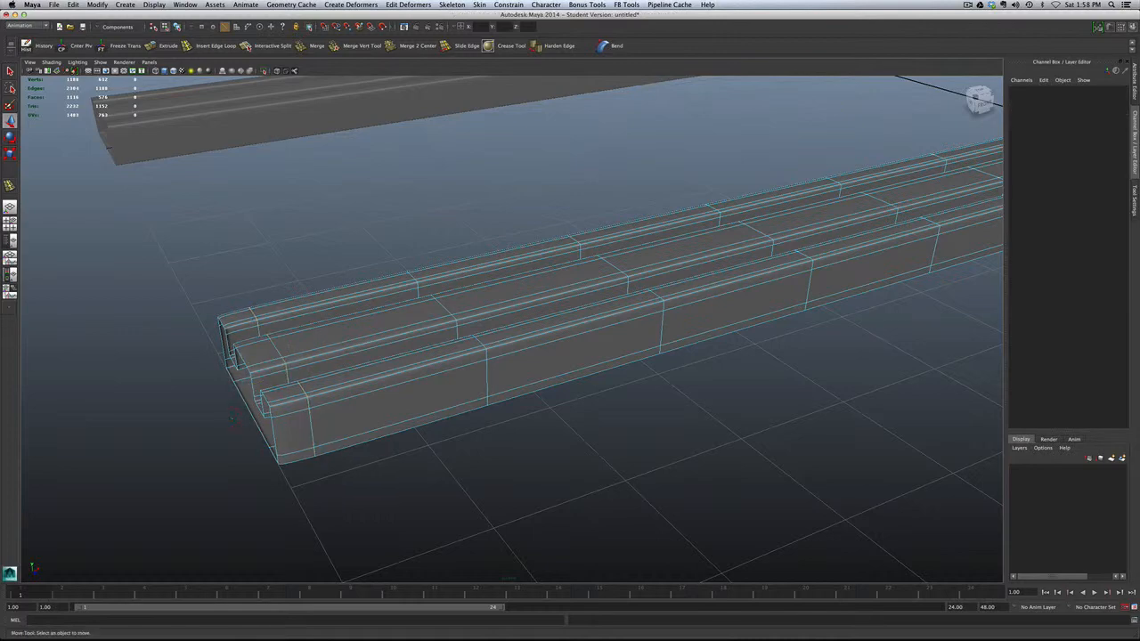
scroll(512, 330, down, 3)
scroll(240, 372, up, 5)
scroll(258, 367, down, 3)
alt+drag(268, 389, 331, 392)
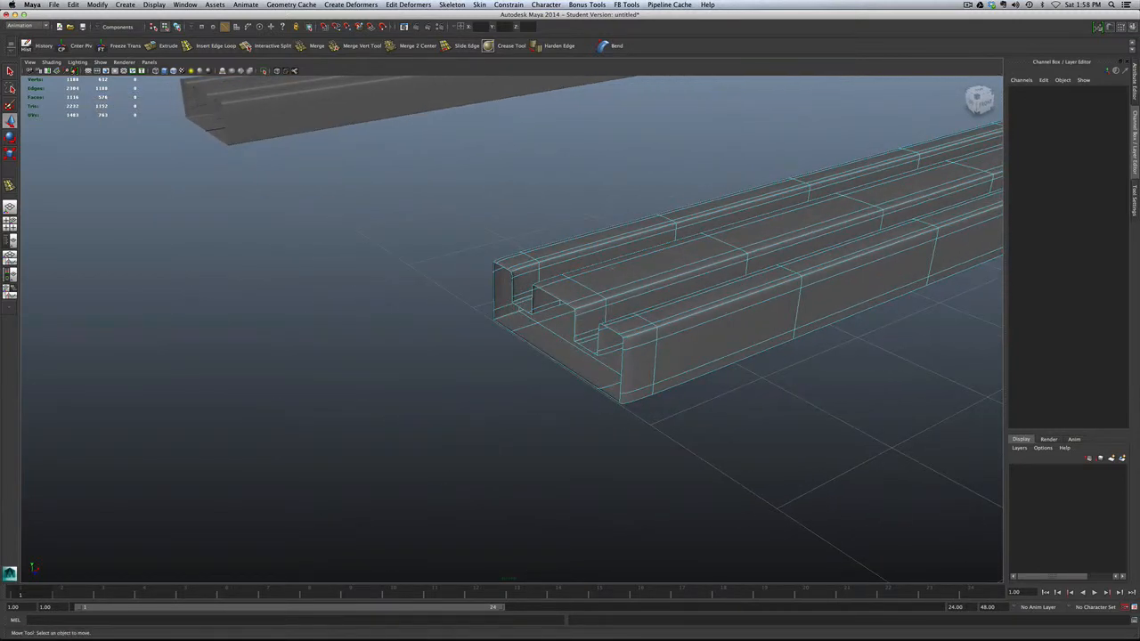
Turn off the smooth preview and select the bottom edge and the centre rail's top edge at the open end
click(612, 271)
key(1)
click(545, 354)
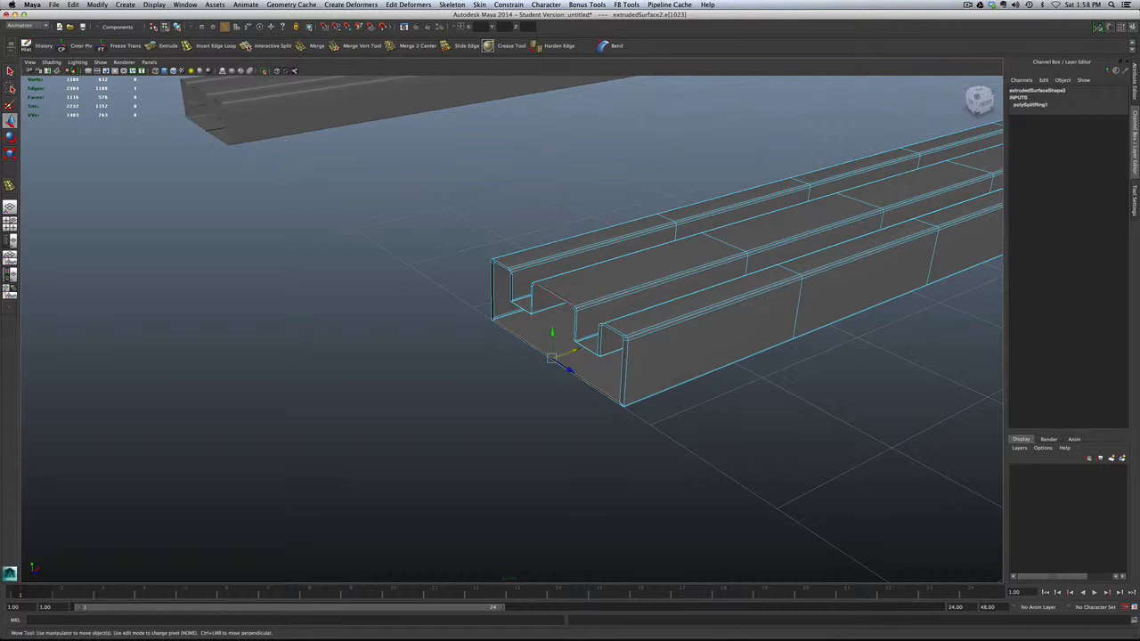
click(552, 296)
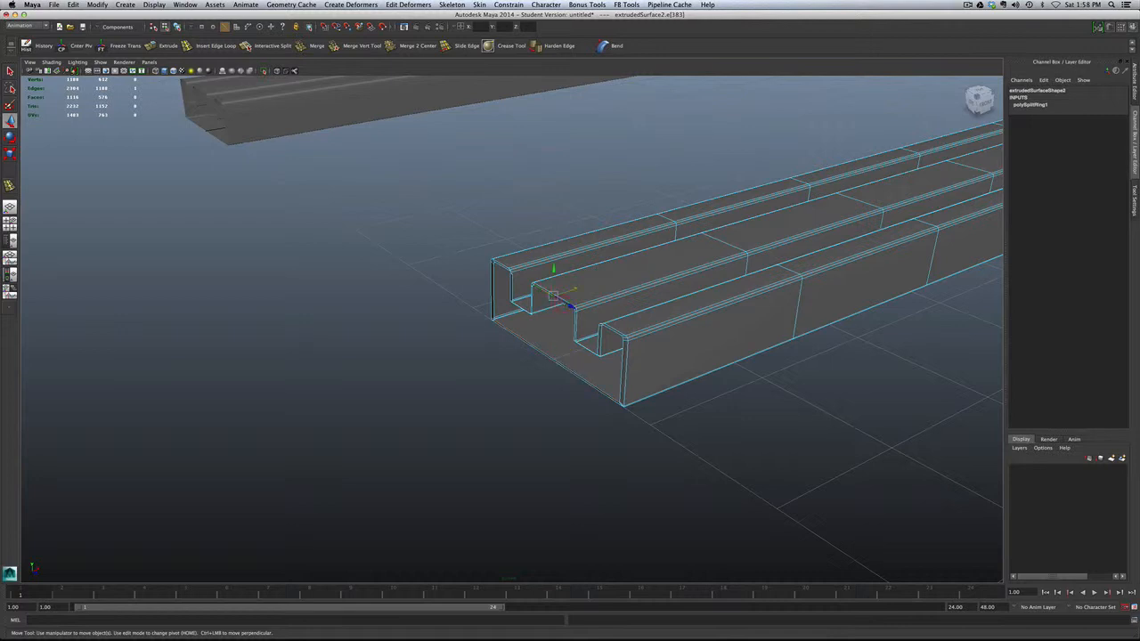
Show the textures again and examine the lettered checker pattern up close around the open end of the track piece
scroll(611, 331, down, 5)
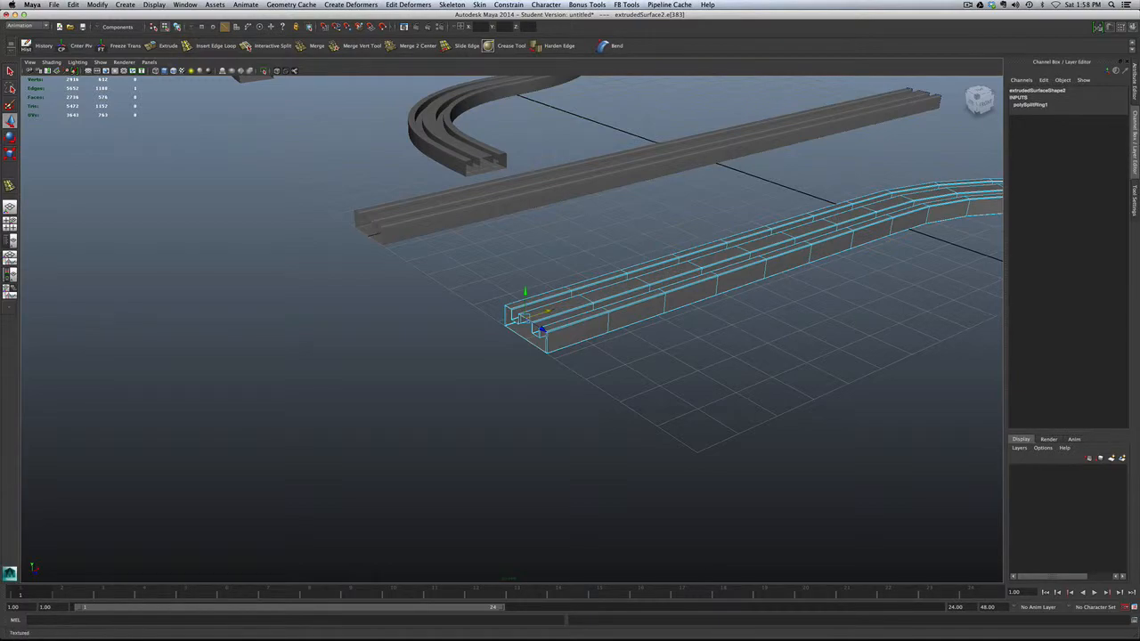
click(182, 70)
scroll(512, 329, up, 6)
scroll(512, 328, down, 2)
scroll(550, 294, up, 5)
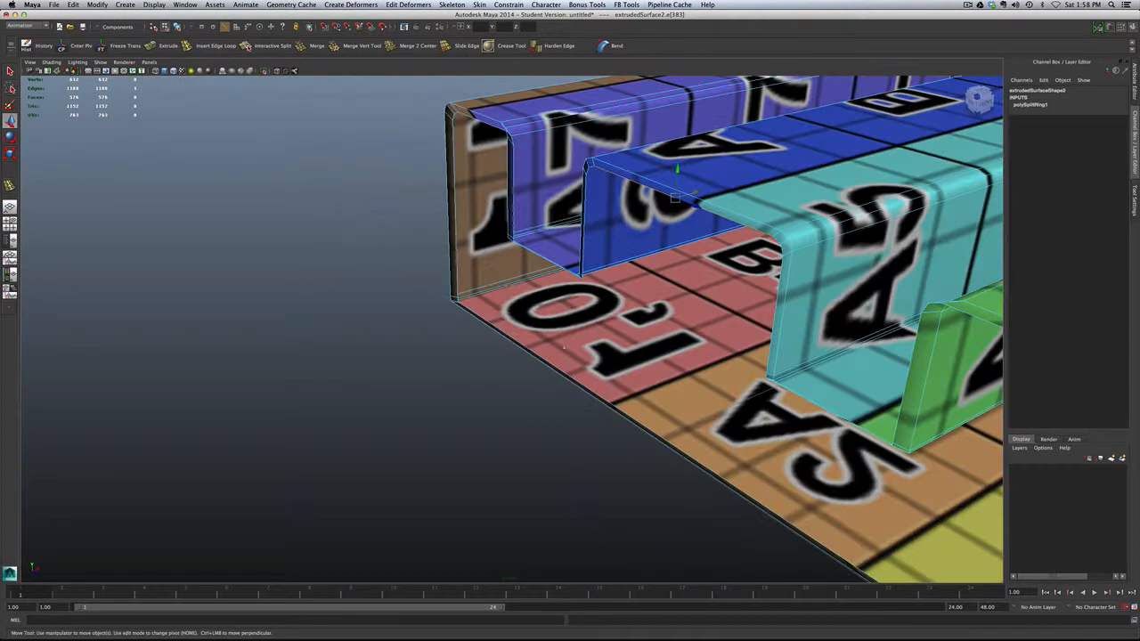
scroll(549, 293, down, 8)
scroll(543, 307, down, 5)
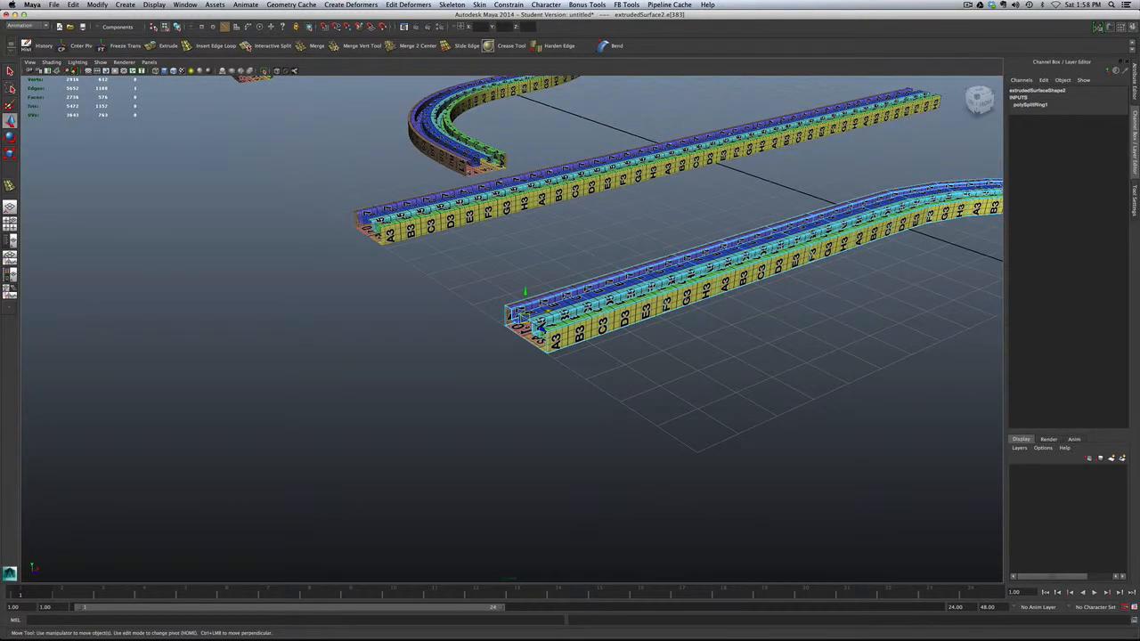
scroll(539, 328, up, 6)
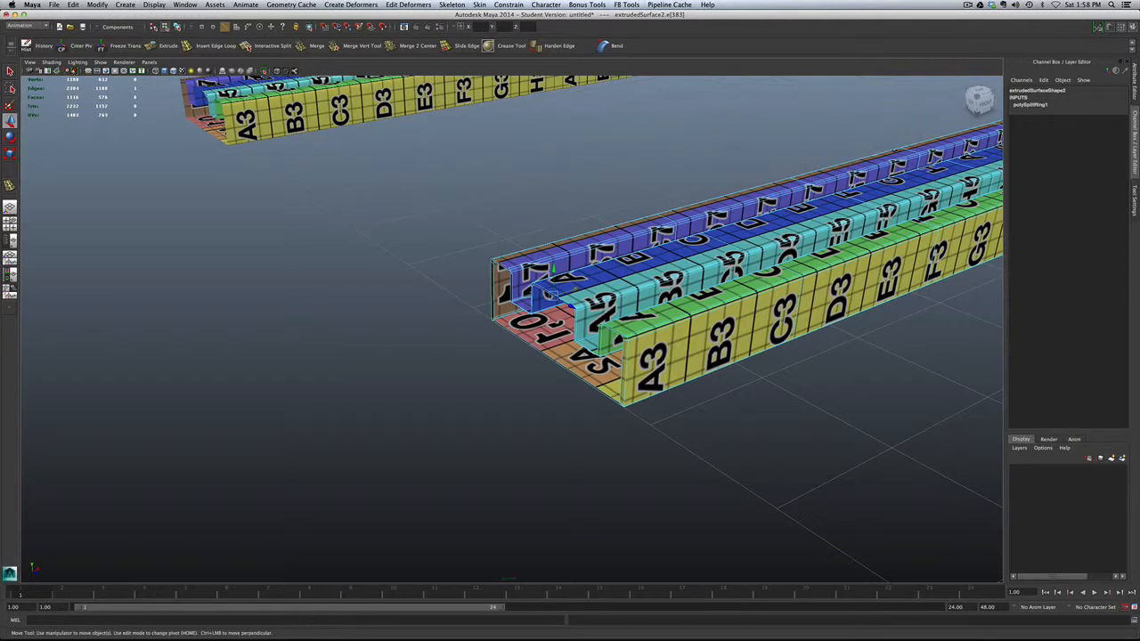
scroll(512, 285, up, 5)
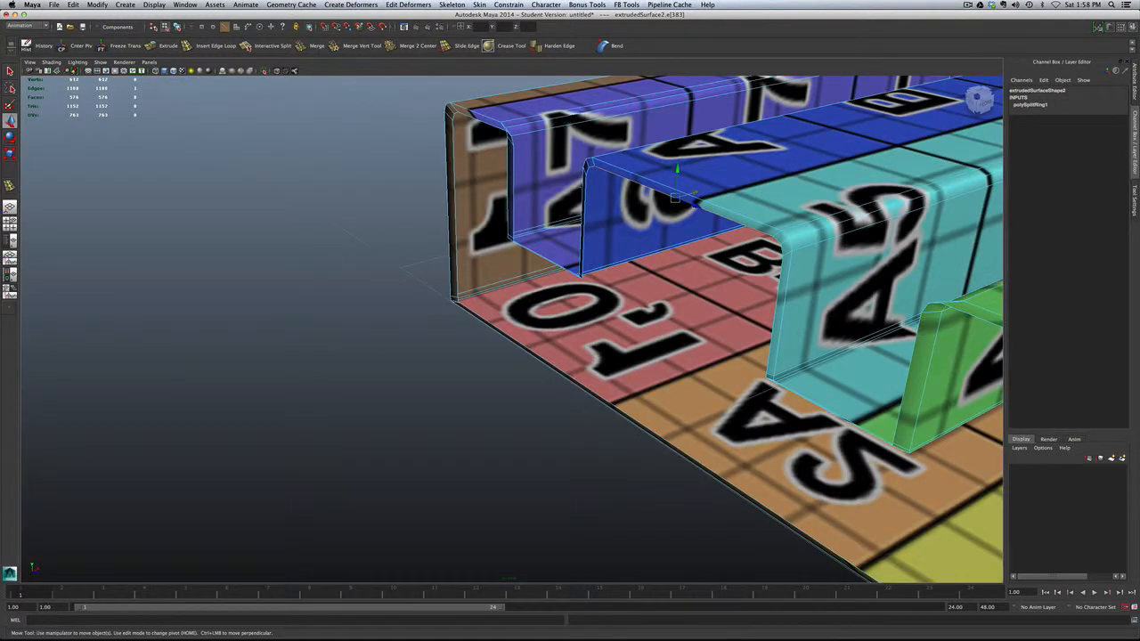
scroll(676, 293, down, 5)
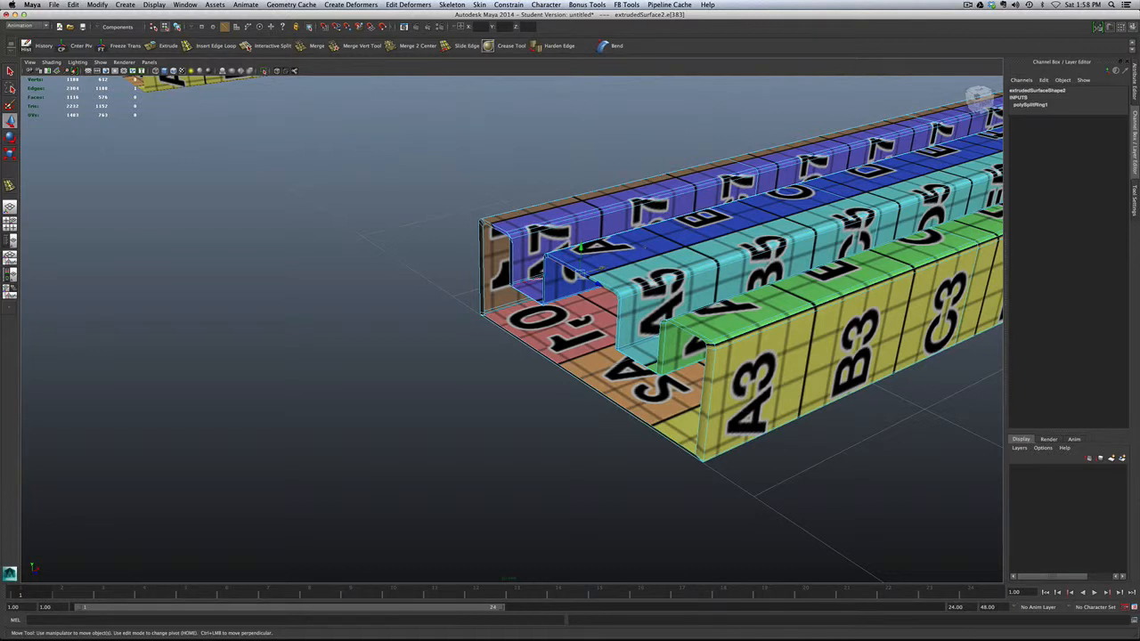
Undo the last edge selections and the smoothing change, and inspect the smoothed open end with its edge loop selected
key(z)
key(z)
key(z)
key(z)
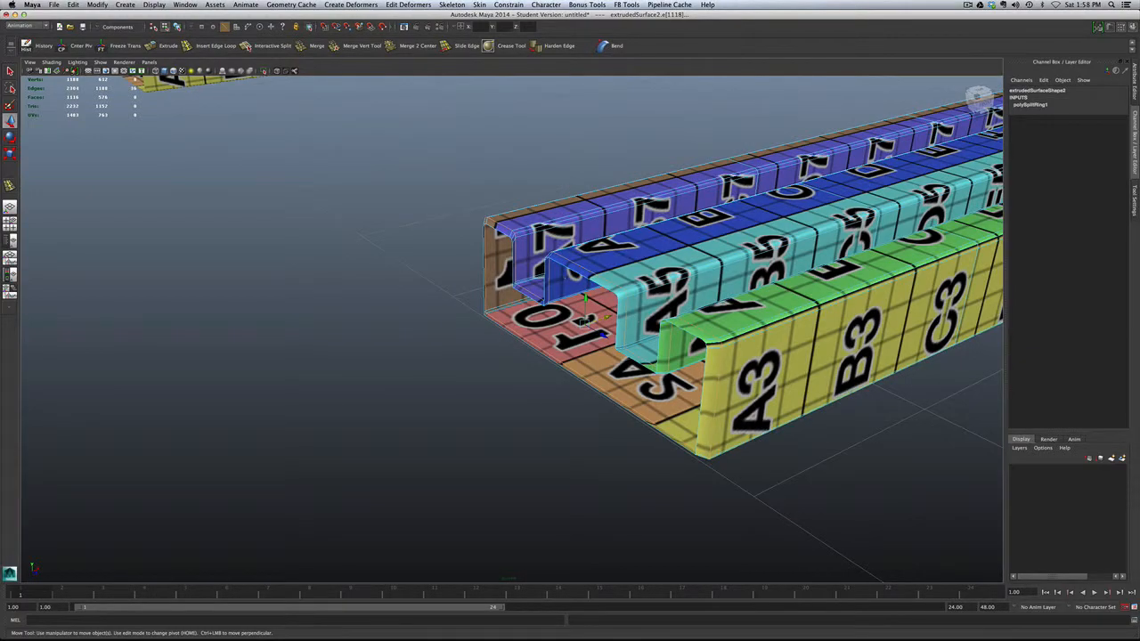
scroll(570, 330, down, 6)
scroll(569, 329, up, 10)
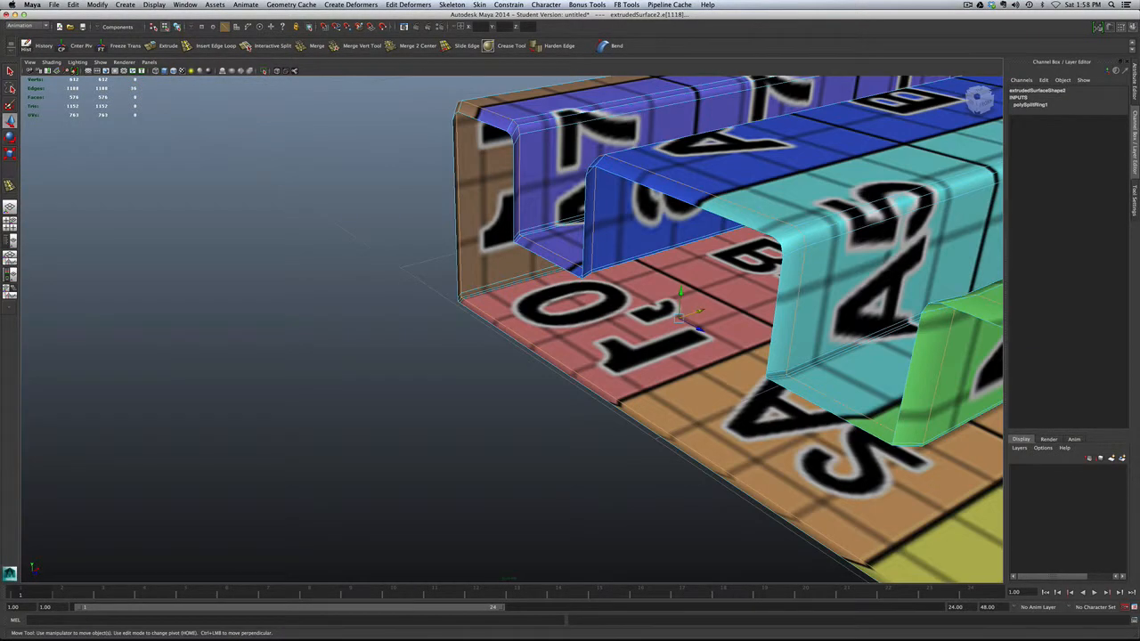
Return the track piece with the curved end to object selection, duplicate it and move the copy along Z
scroll(512, 330, down, 5)
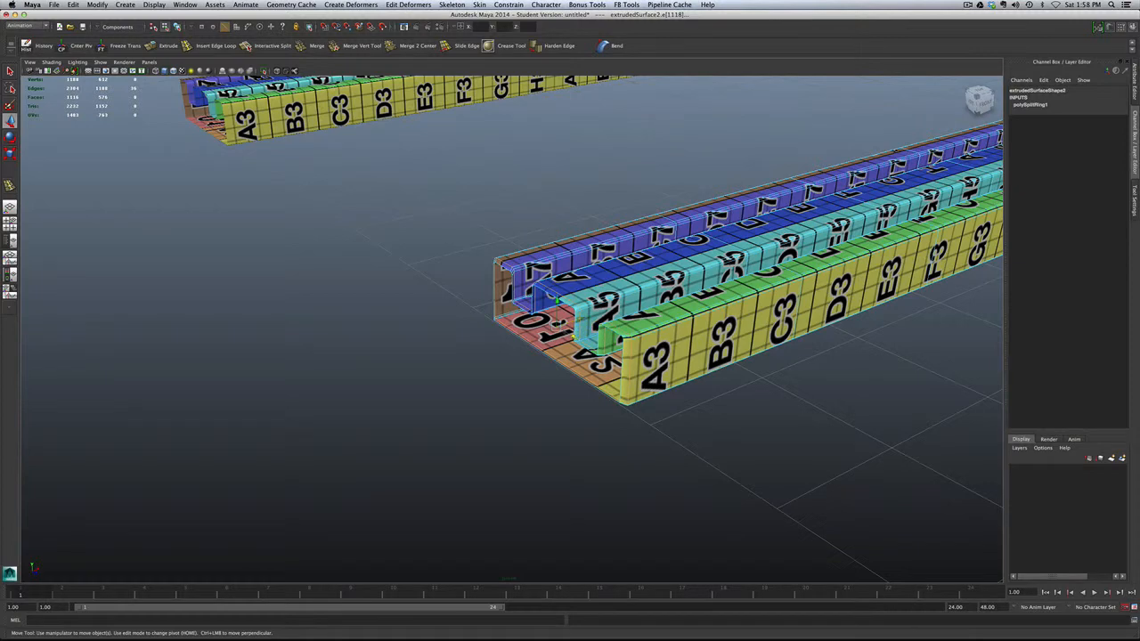
scroll(558, 324, down, 5)
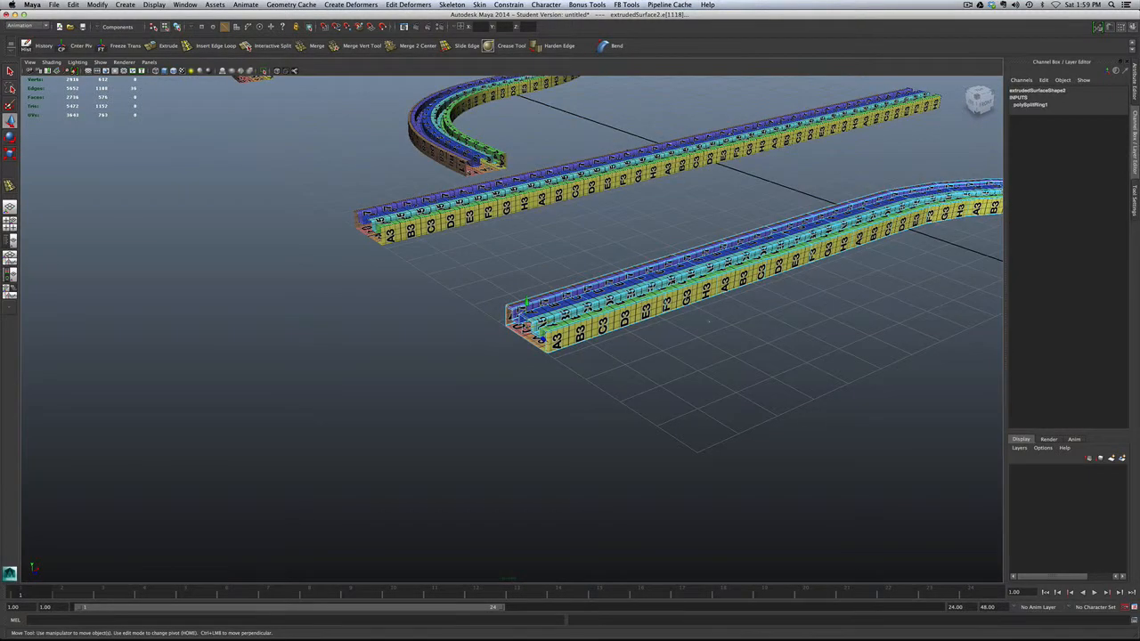
scroll(525, 325, down, 4)
right_drag(570, 317, 598, 310)
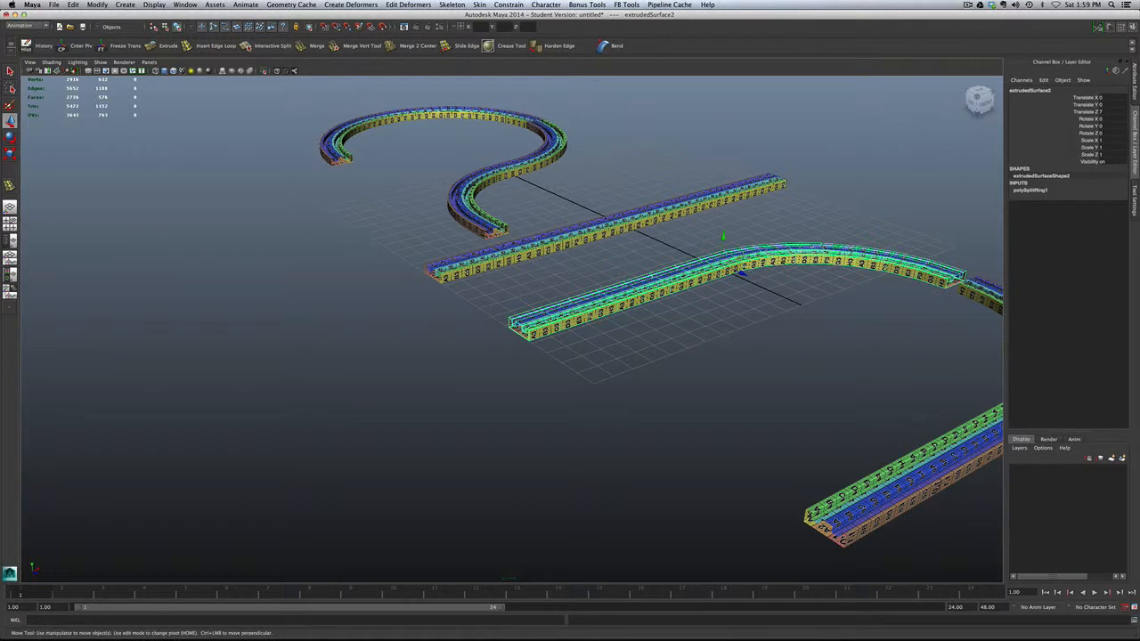
key(ctrl+d)
drag(739, 274, 779, 316)
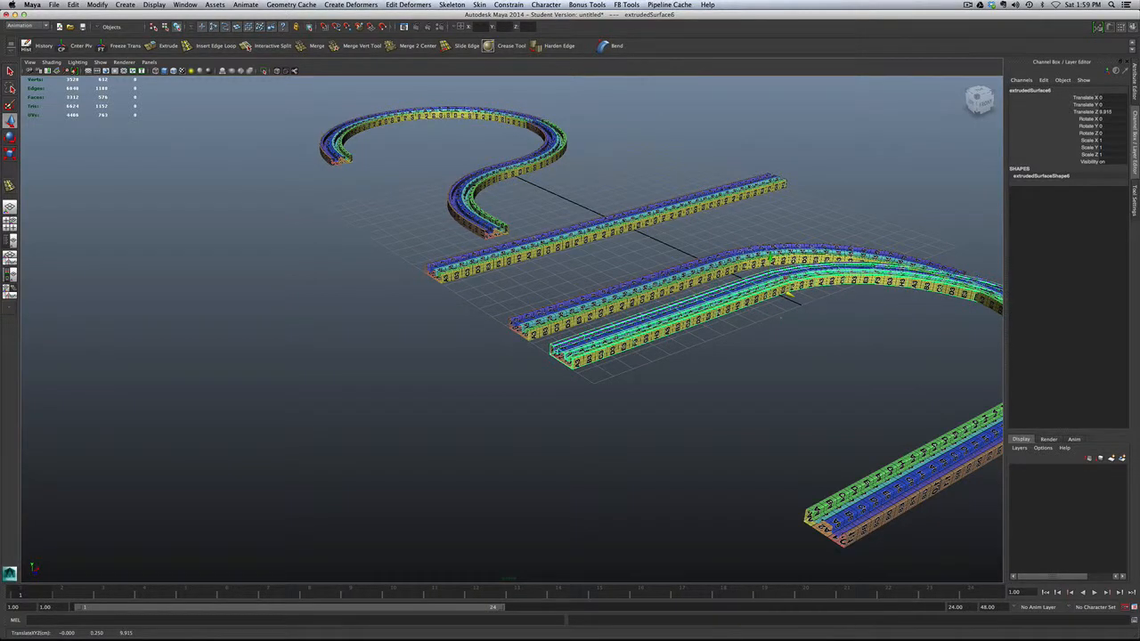
Rotate the duplicated track piece 180 degrees about Y and move it along X to -26
key(e)
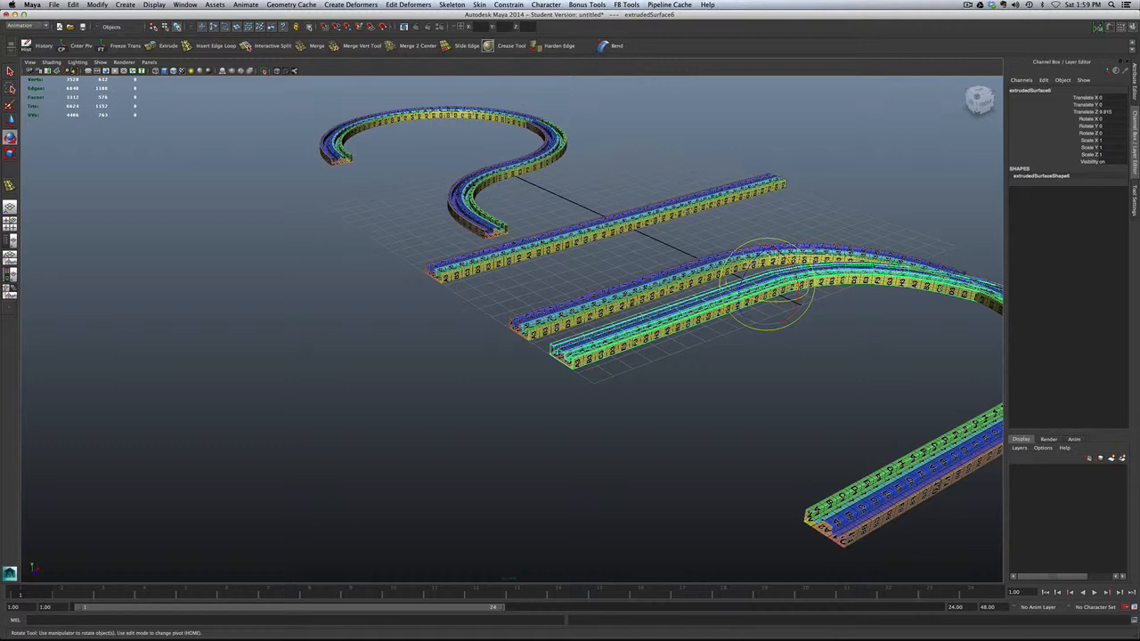
drag(776, 301, 663, 290)
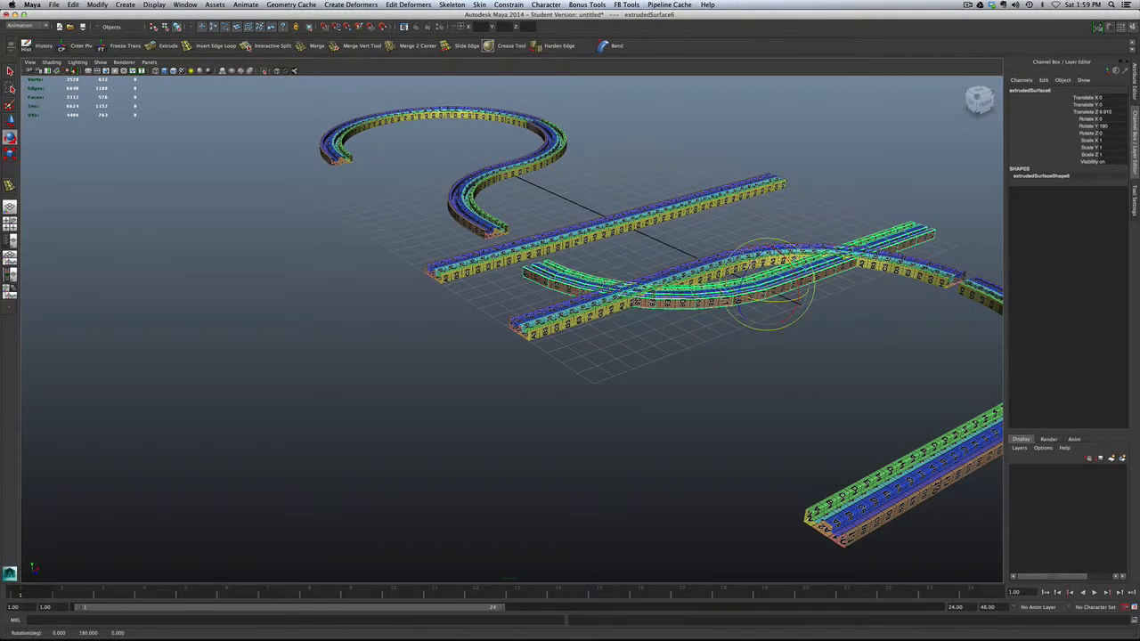
key(w)
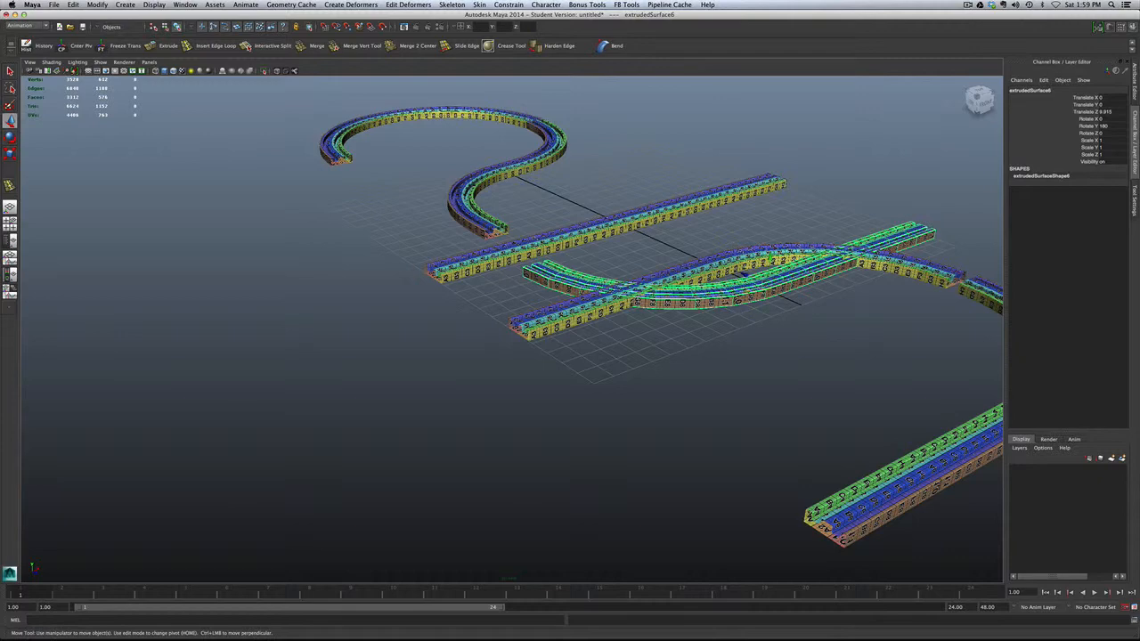
drag(745, 280, 212, 453)
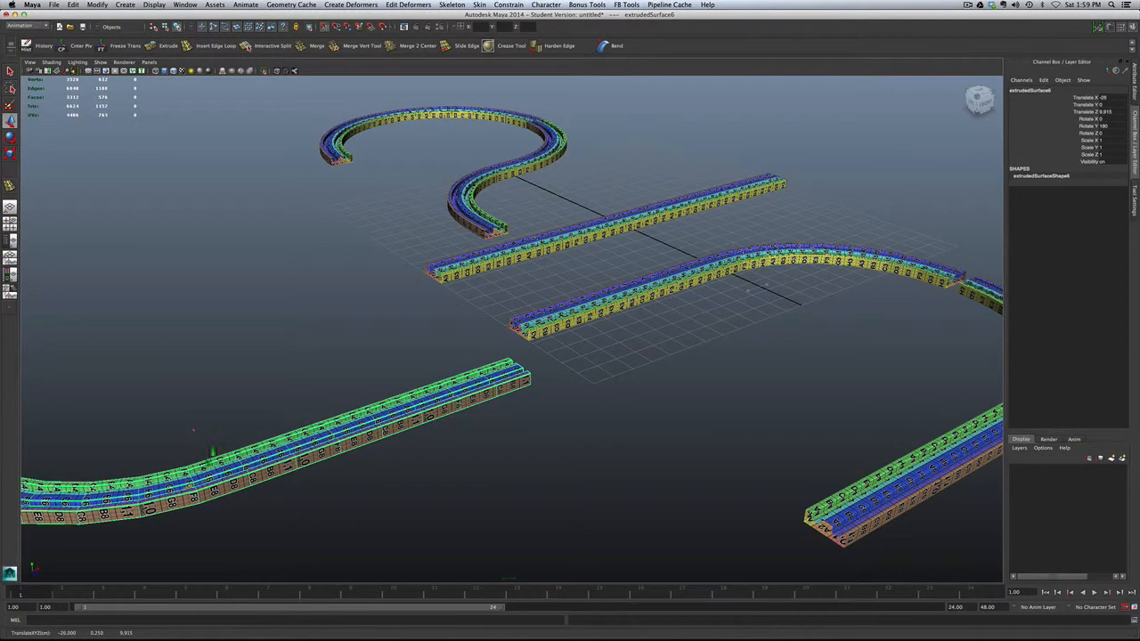
Select the original curved track piece and place its pivot on the bottom corner of its open straight end
alt+right_drag(212, 452, 345, 489)
scroll(591, 348, up, 3)
click(591, 348)
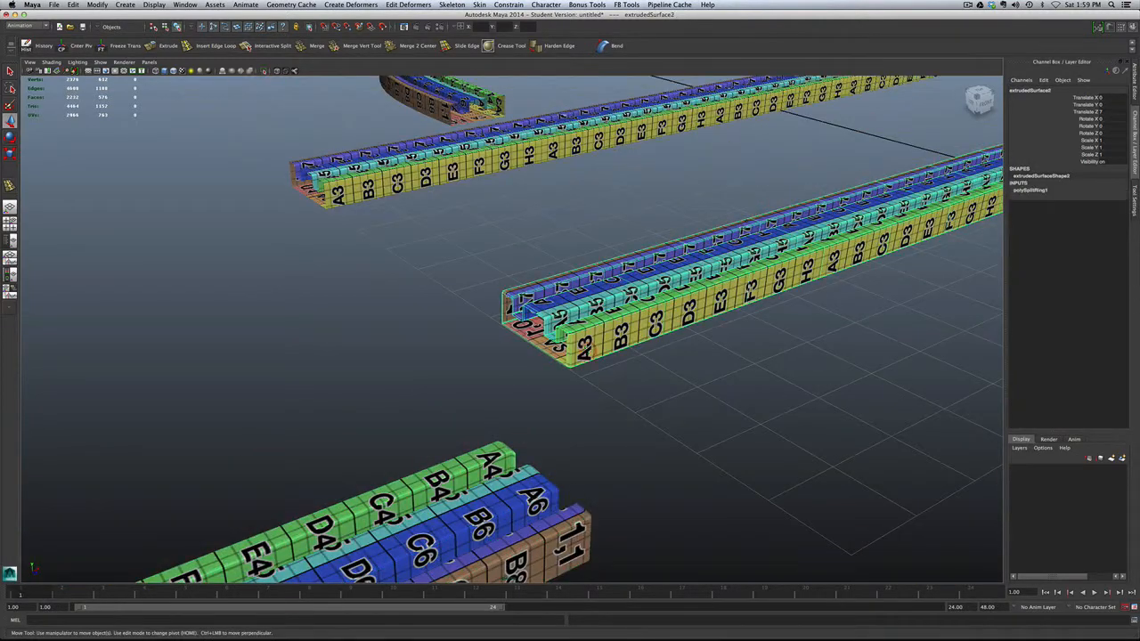
scroll(570, 347, down, 4)
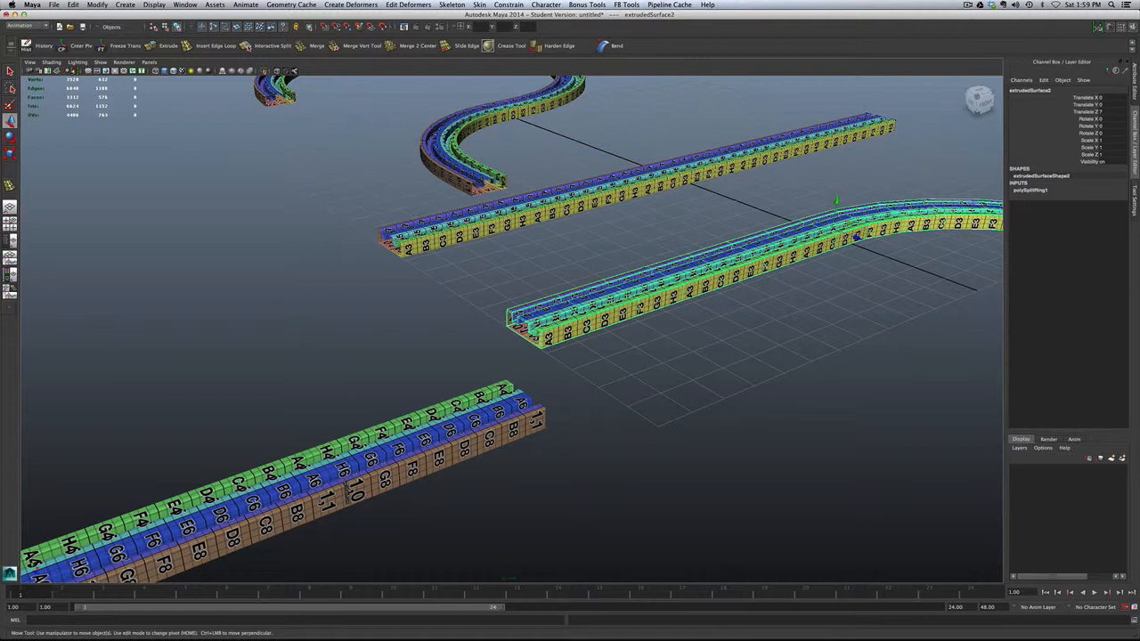
key(d)
drag(834, 230, 507, 326)
drag(505, 381, 537, 401)
alt+drag(542, 363, 528, 360)
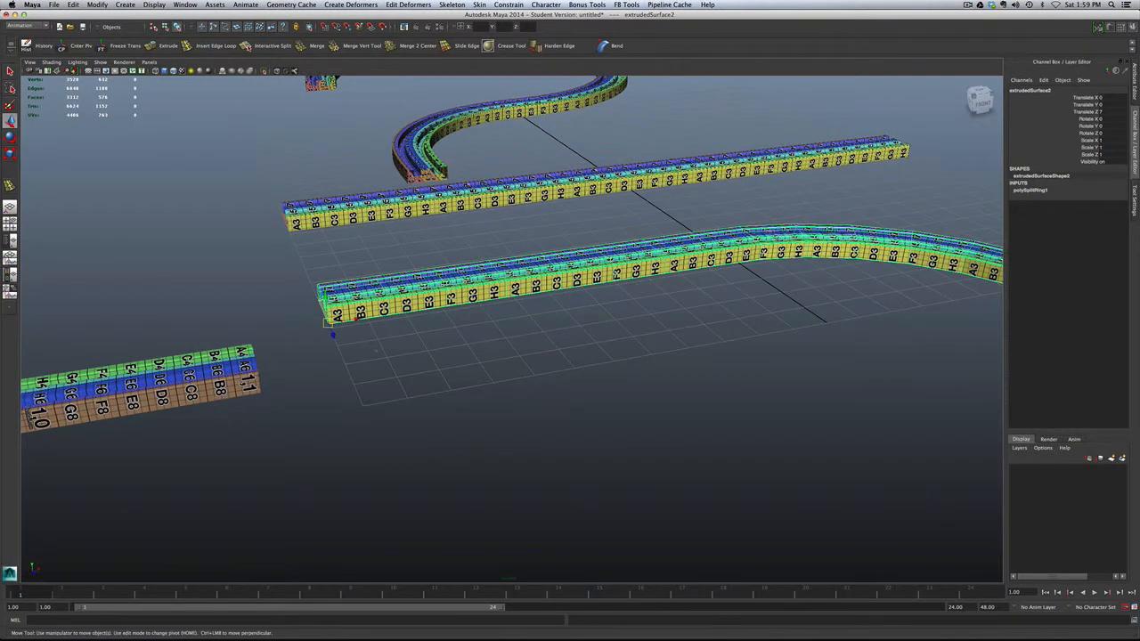
Snap the original track piece by its corner pivot onto the matching end corner of the rotated copy, and deselect it
drag(329, 325, 690, 267)
click(266, 406)
scroll(280, 422, up, 3)
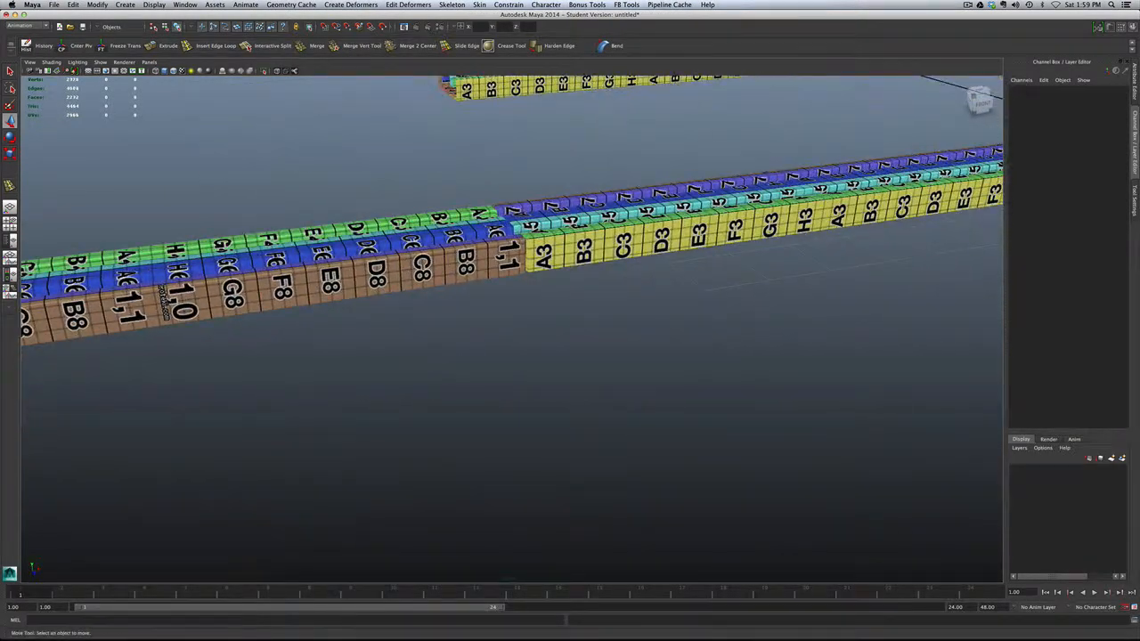
Examine the seam between the two joined track pieces up close and from above, checking the rounded ends and the lettered texture
scroll(690, 268, up, 5)
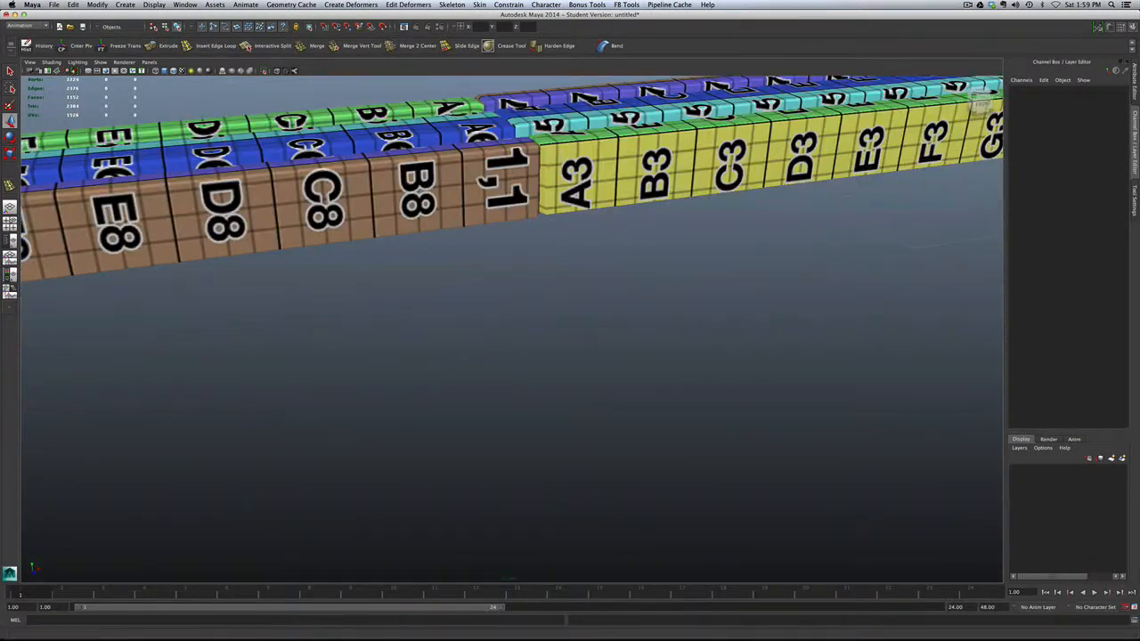
alt+middle_drag(534, 178, 466, 359)
scroll(465, 360, down, 1)
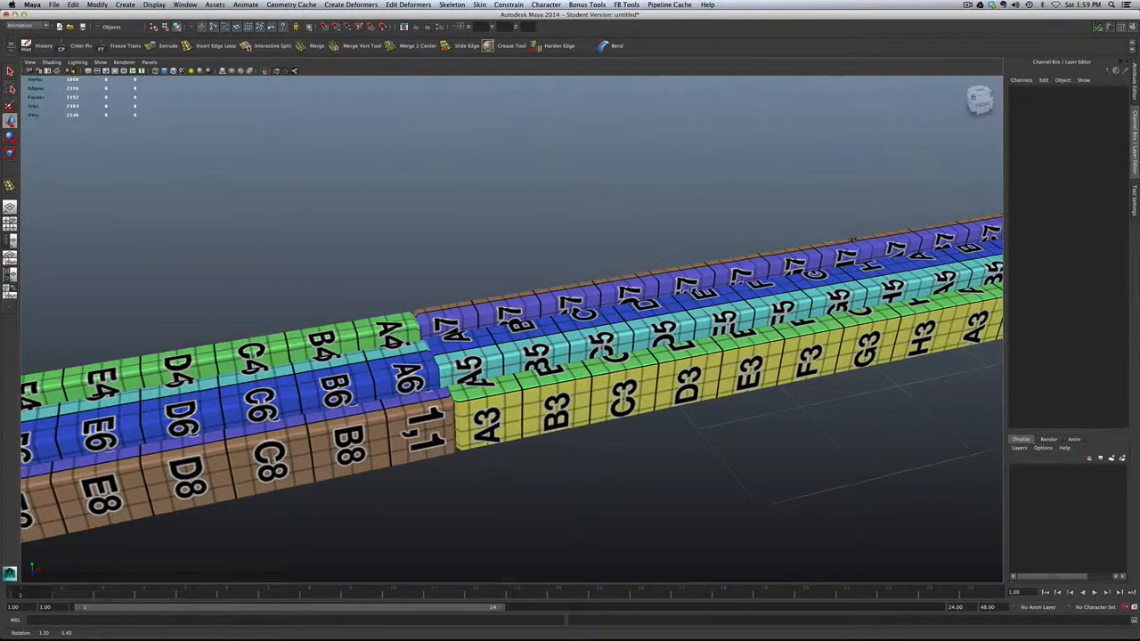
click(468, 360)
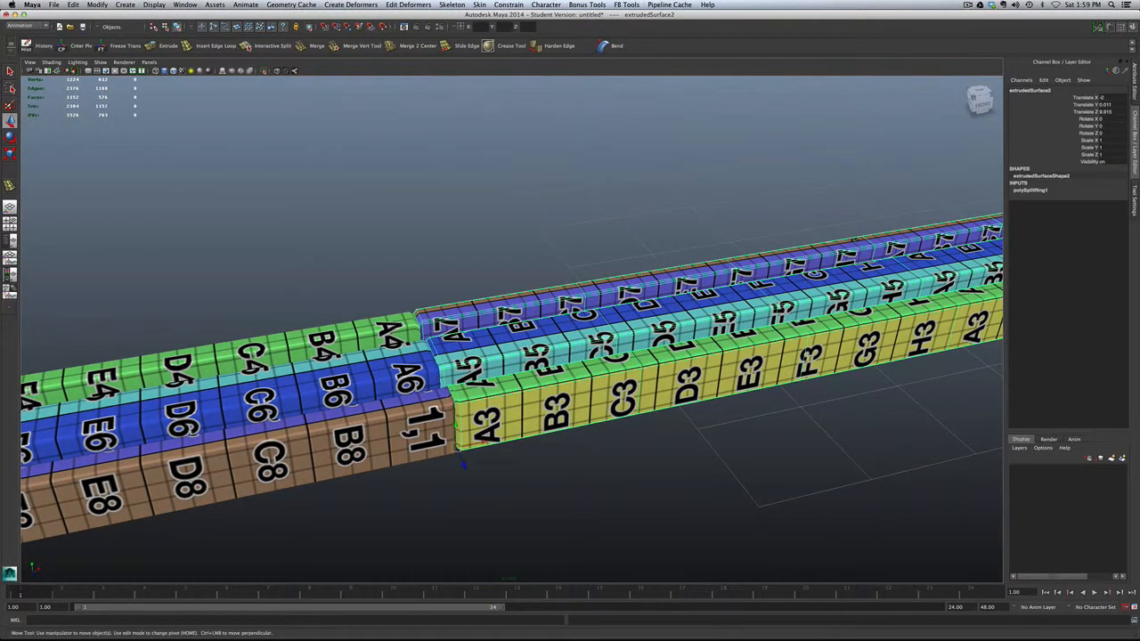
scroll(513, 356, down, 6)
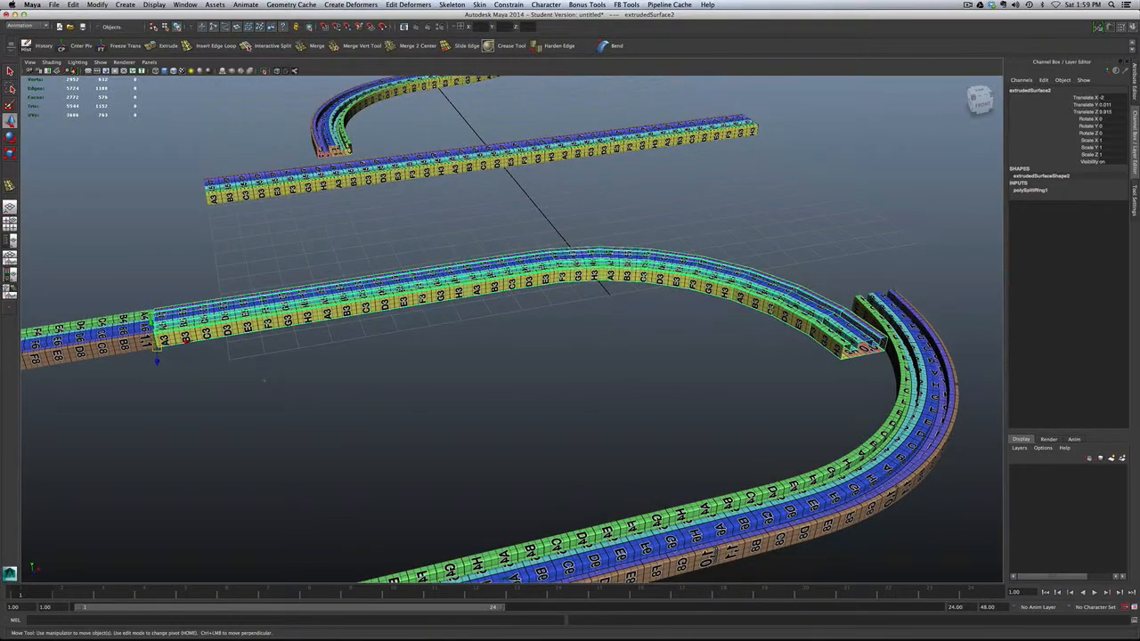
alt+middle_drag(264, 380, 453, 356)
alt+drag(661, 356, 610, 445)
alt+right_drag(610, 446, 681, 445)
alt+middle_drag(681, 445, 657, 485)
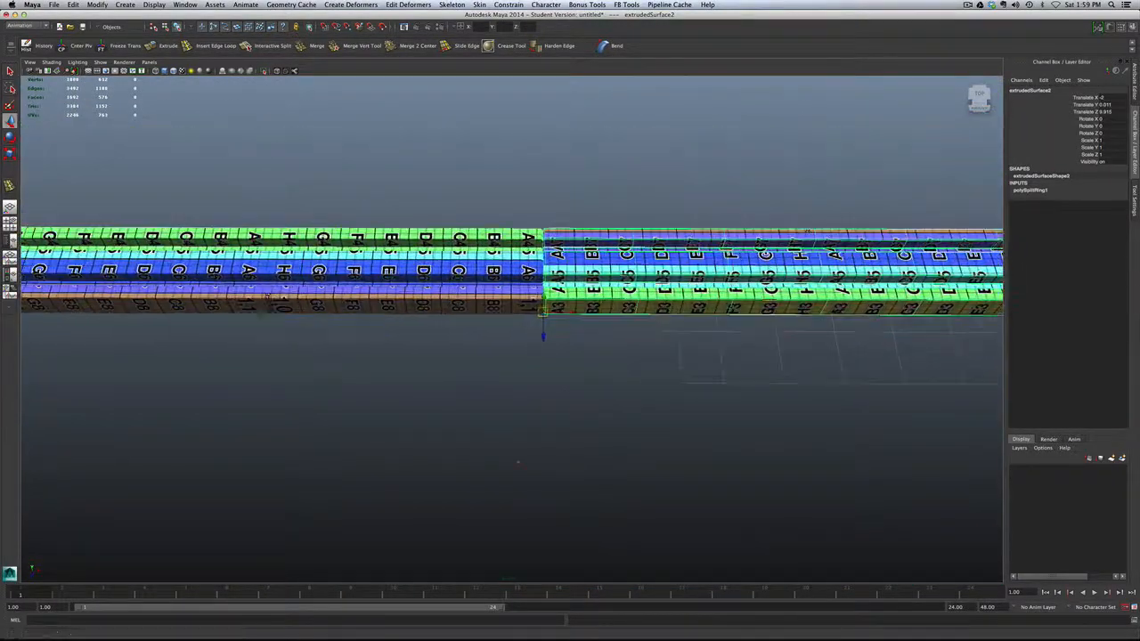
scroll(518, 462, up, 4)
alt+middle_drag(541, 395, 486, 468)
scroll(485, 468, up, 5)
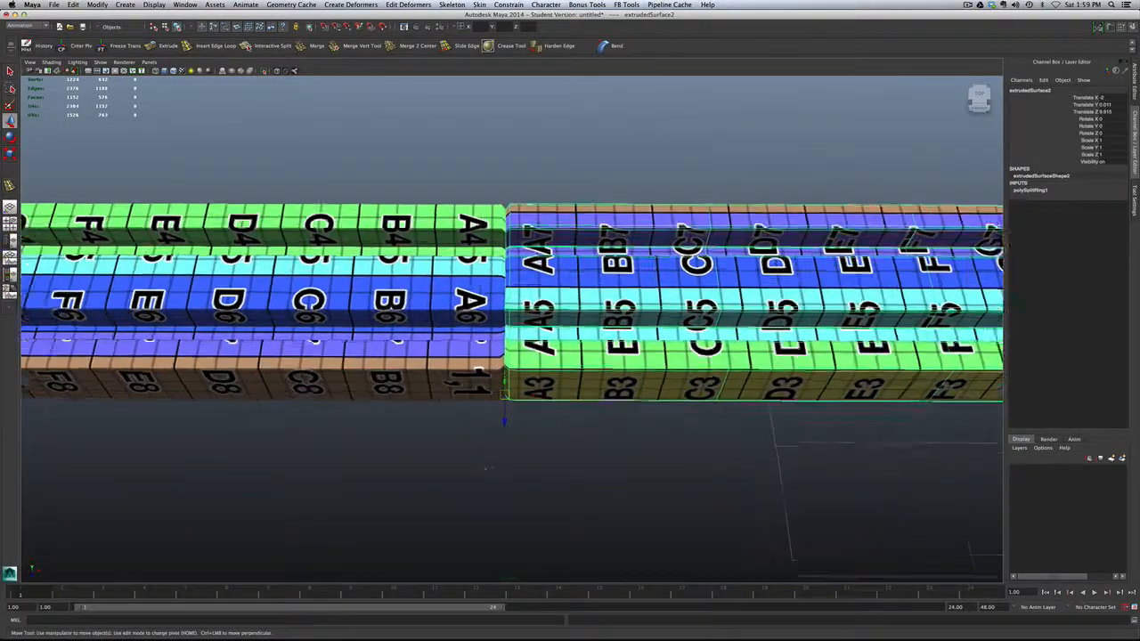
scroll(485, 468, up, 1)
alt+drag(471, 419, 469, 480)
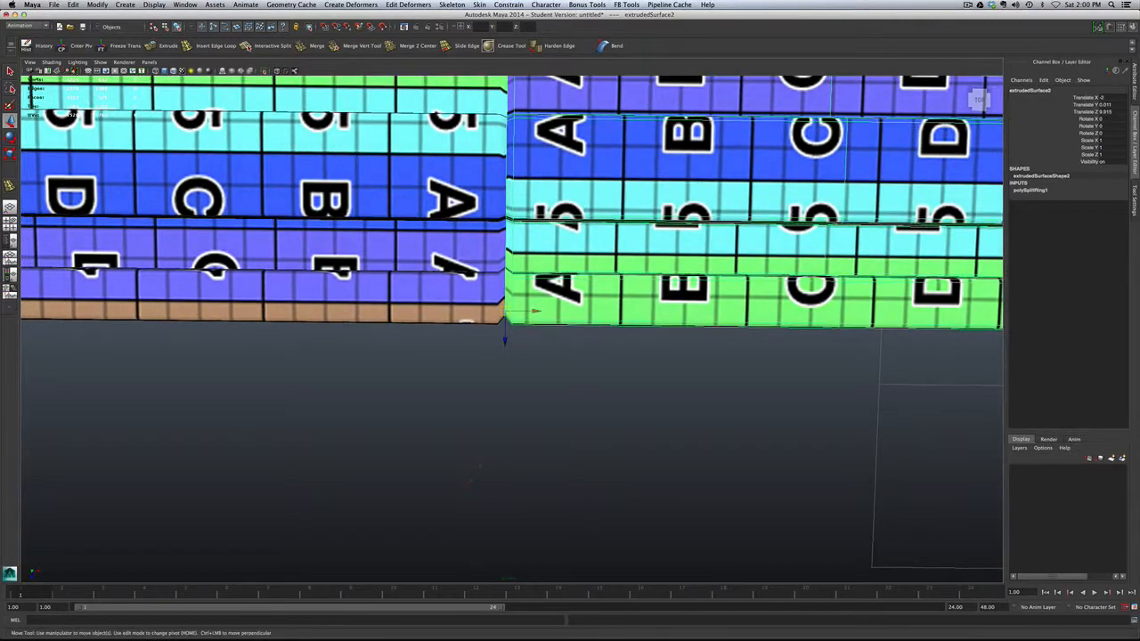
alt+middle_drag(472, 476, 452, 557)
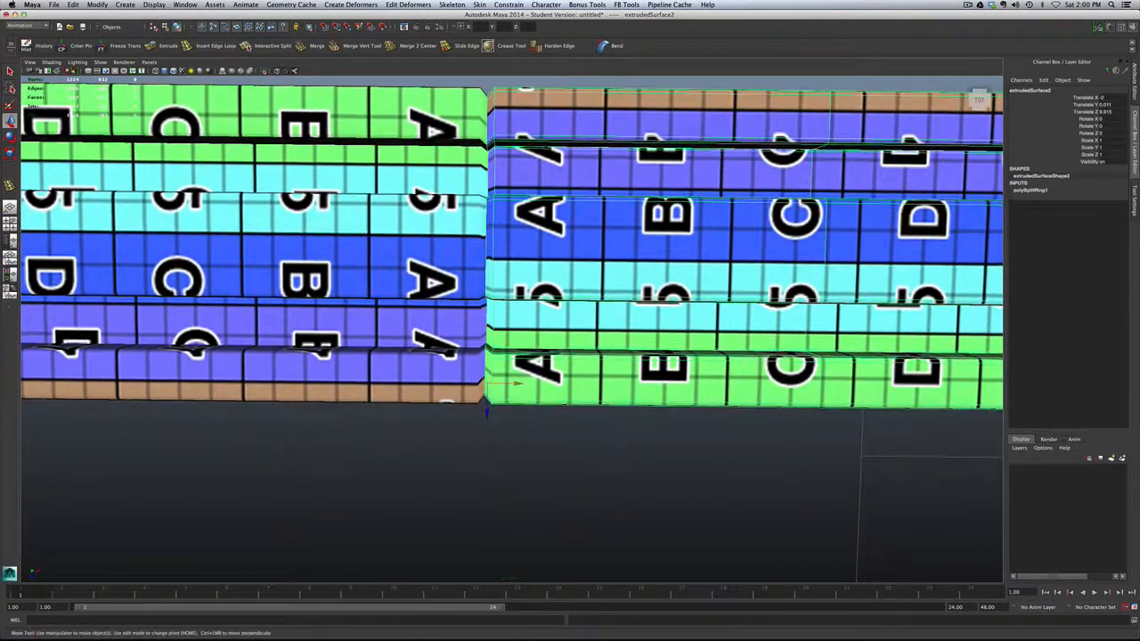
mouse_move(498, 477)
alt+mouse_down()
mouse_move(509, 478)
mouse_move(496, 479)
alt+mouse_up()
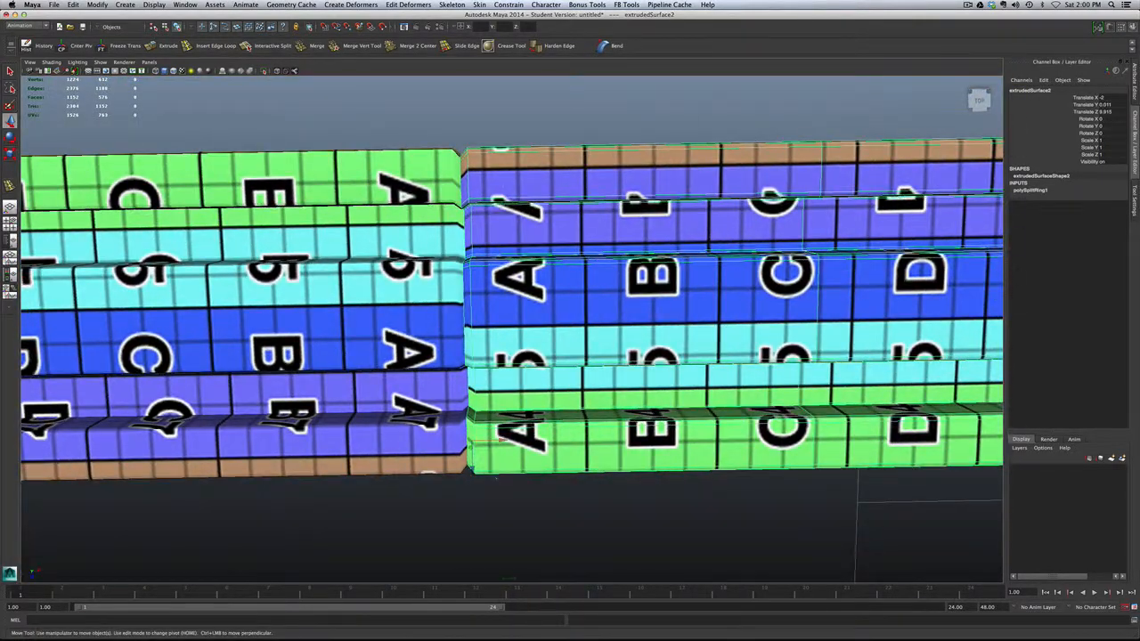
Select the original piece's centre-rail vertices at the seam and inspect the joint from the opposite side
right_click(479, 367)
right_drag(462, 366, 458, 365)
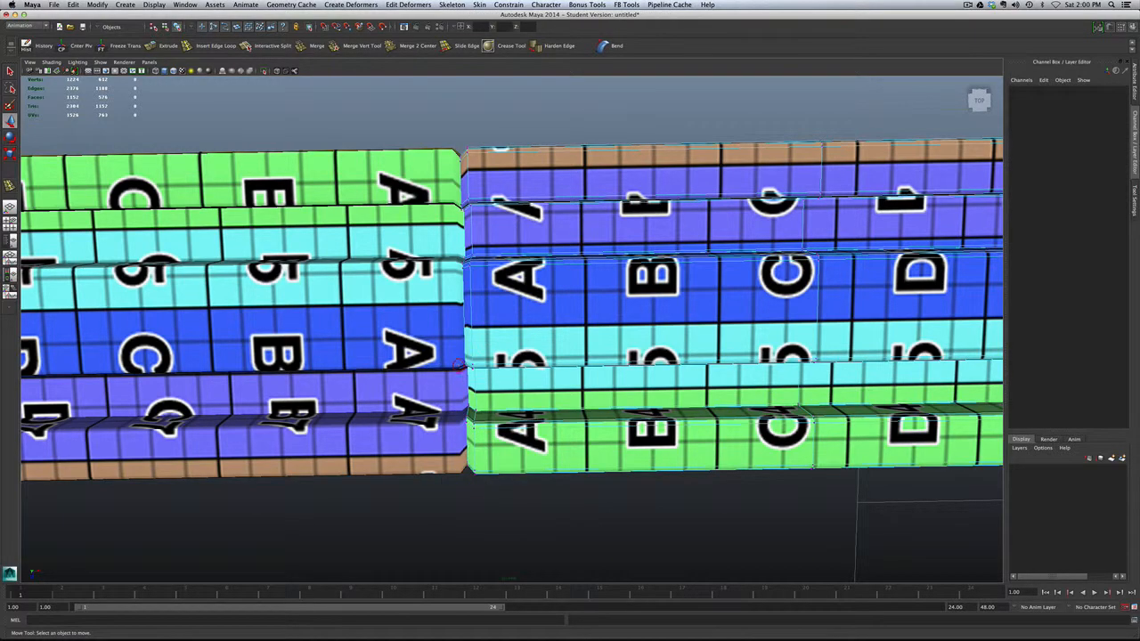
click(467, 366)
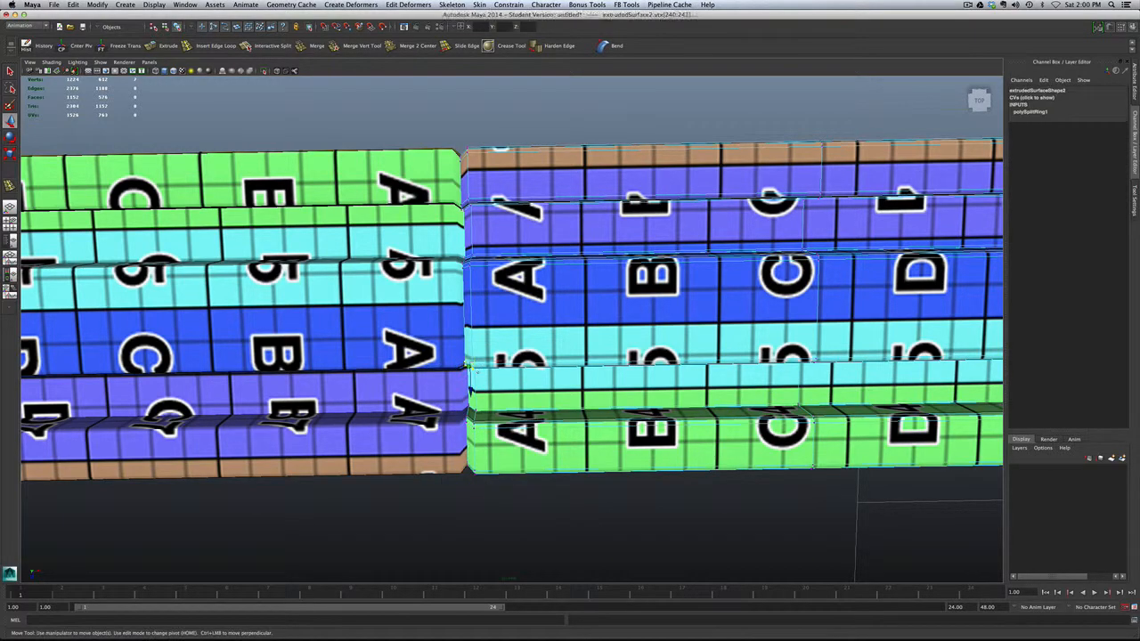
key(f)
scroll(512, 329, down, 10)
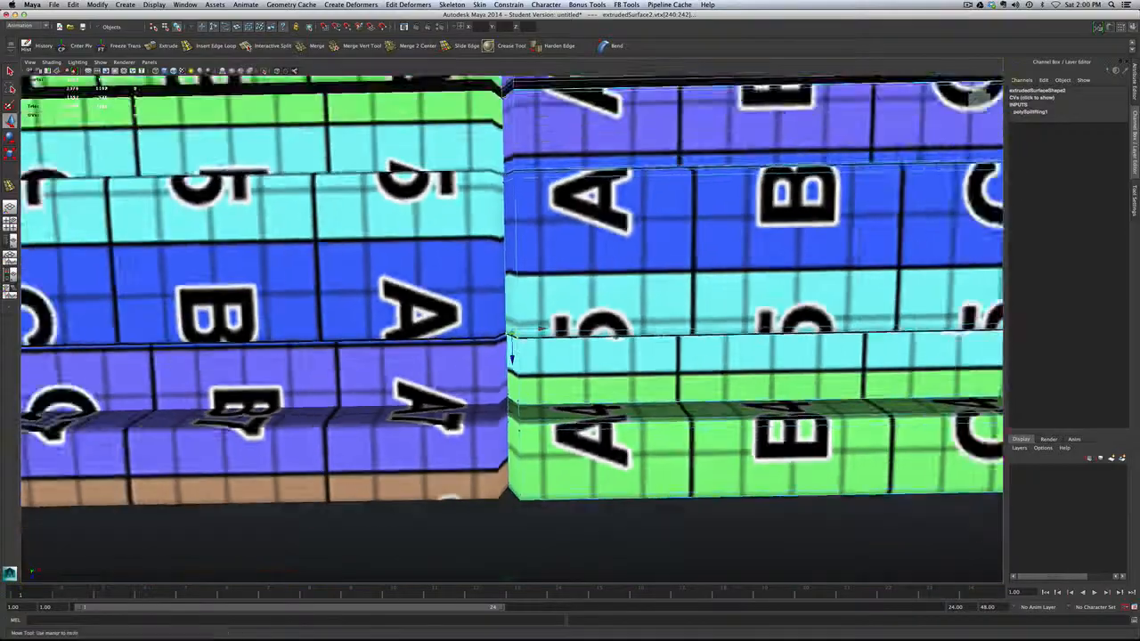
scroll(512, 329, down, 6)
alt+drag(570, 356, 445, 222)
alt+drag(511, 303, 481, 331)
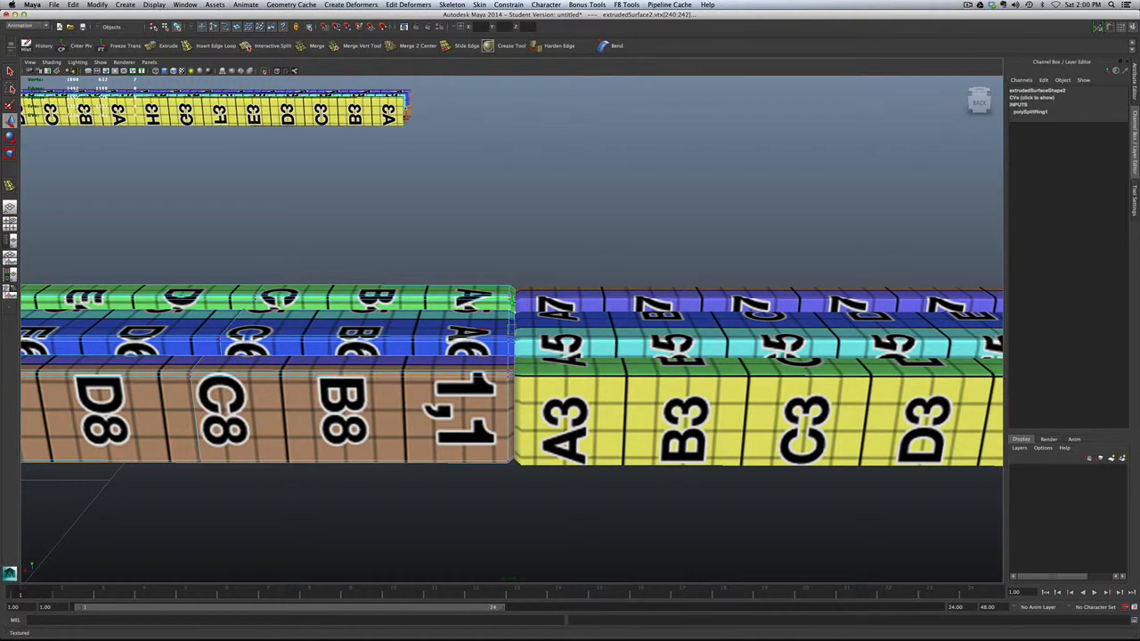
Hide the textures, clear the vertex selection and examine the plain shaded seam from several angles
click(182, 71)
click(534, 258)
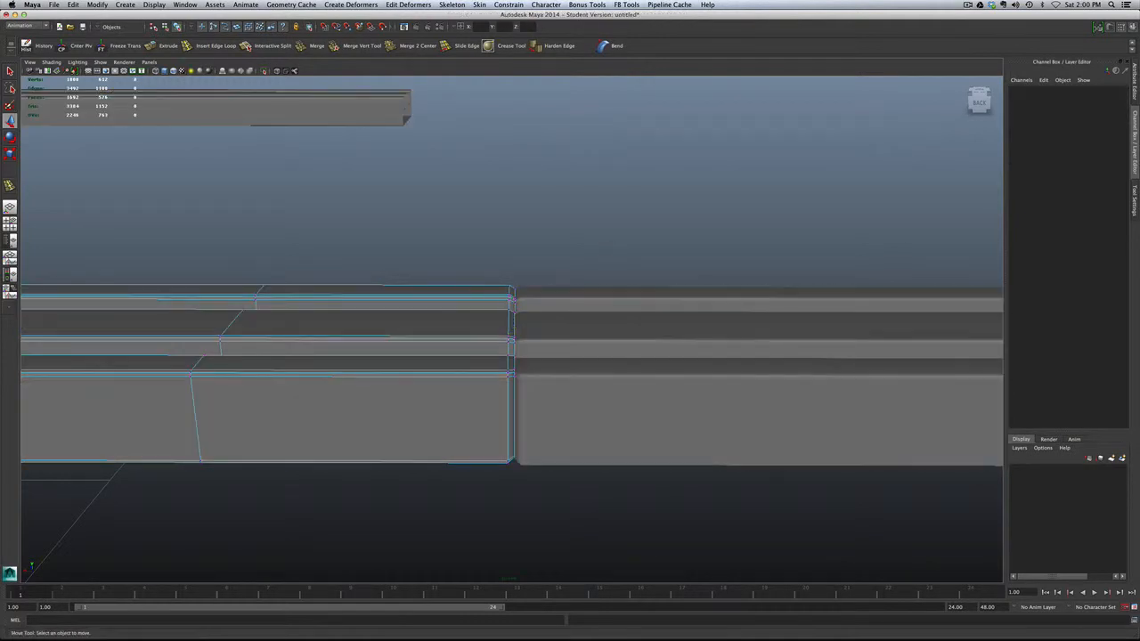
alt+drag(512, 330, 595, 339)
right_drag(484, 330, 529, 318)
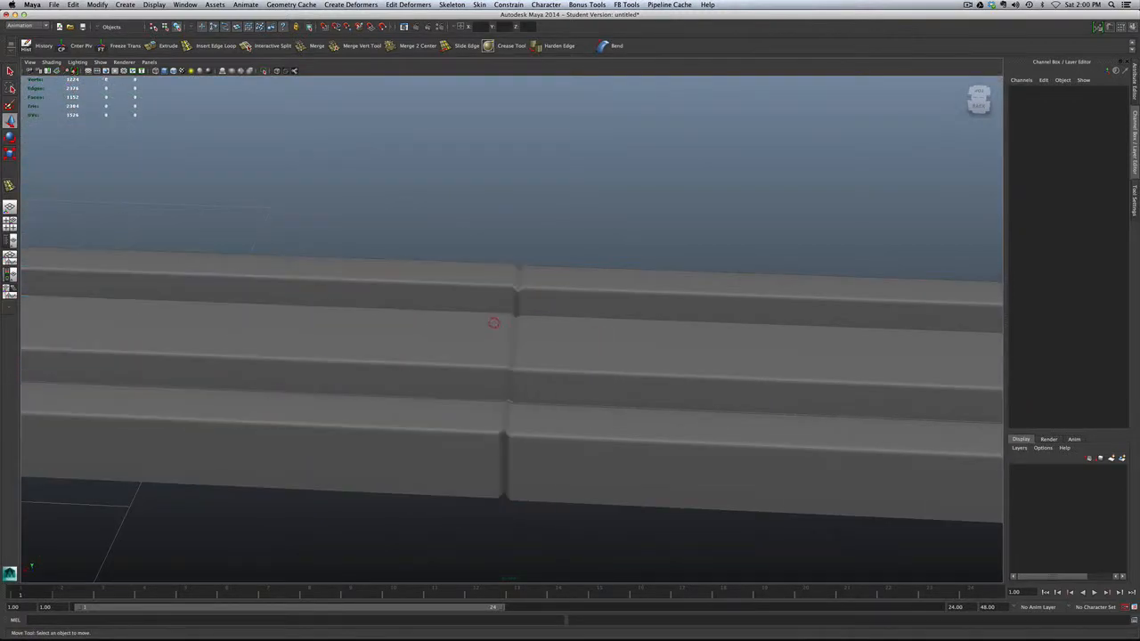
scroll(512, 374, down, 3)
alt+drag(481, 356, 512, 325)
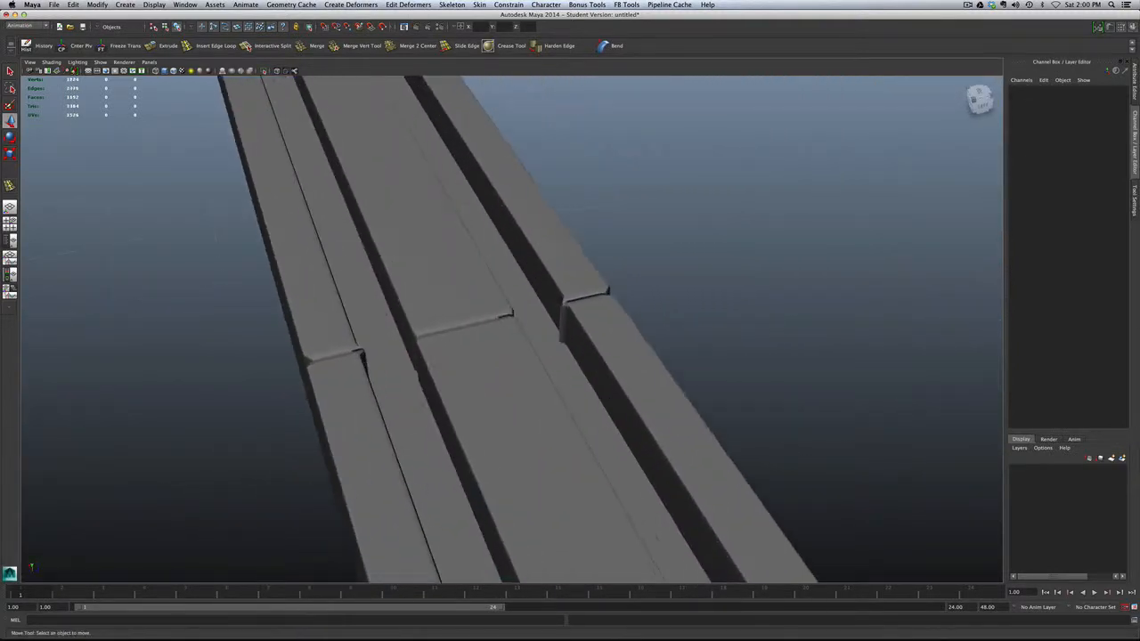
Edit the rotated copy's vertices, nudging the end vertices beside its channels into line with the adjoining track piece
click(566, 312)
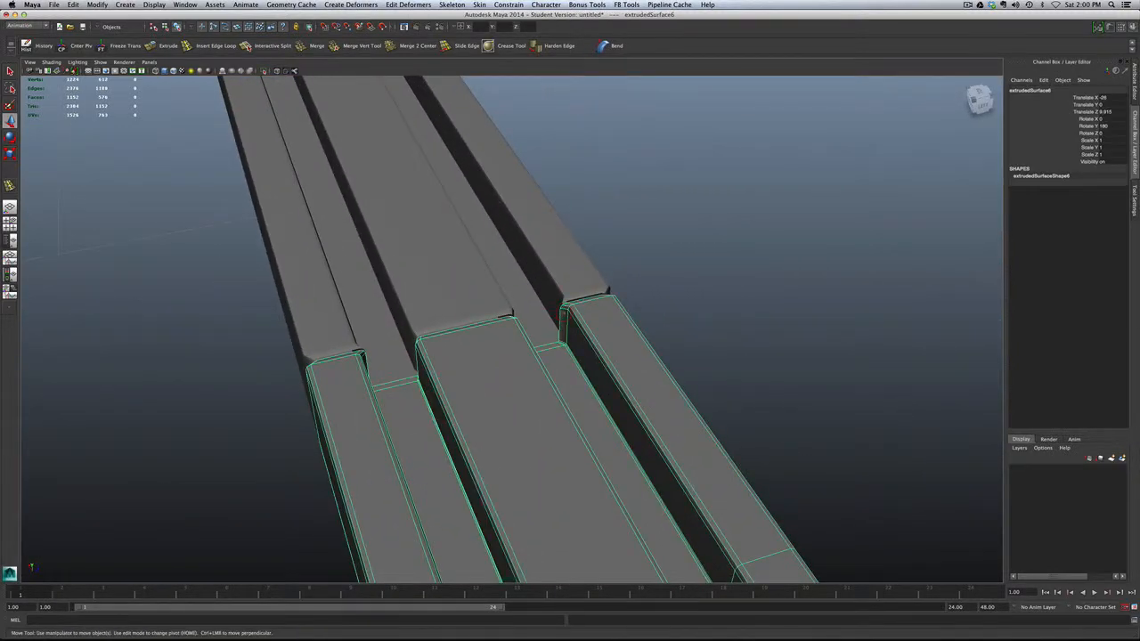
right_click(570, 322)
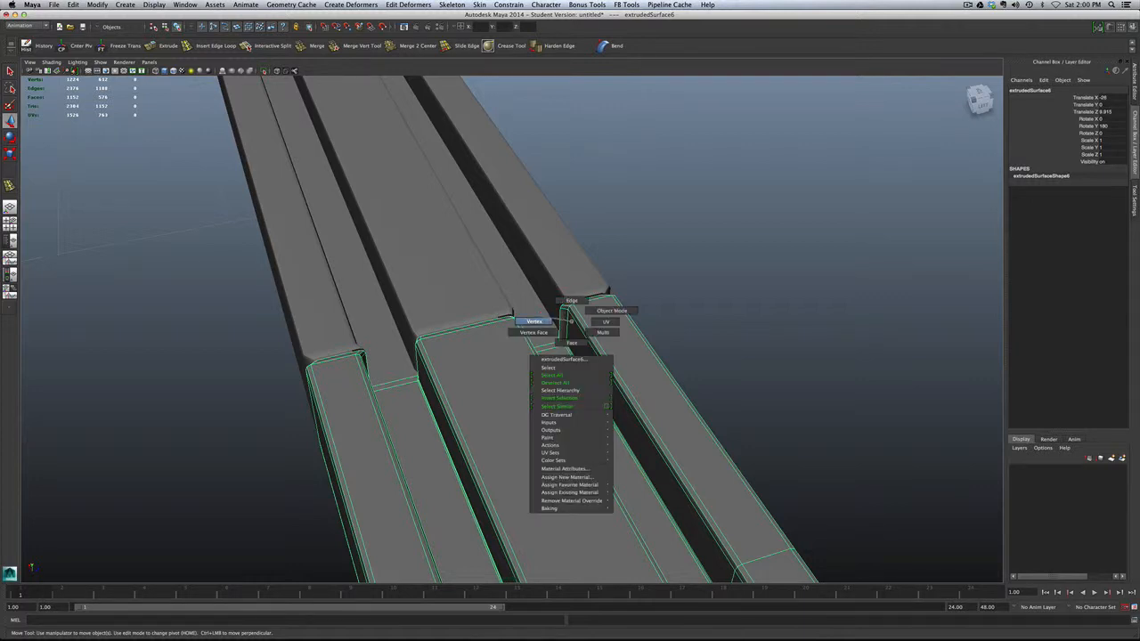
right_drag(539, 321, 537, 322)
alt+drag(536, 322, 553, 367)
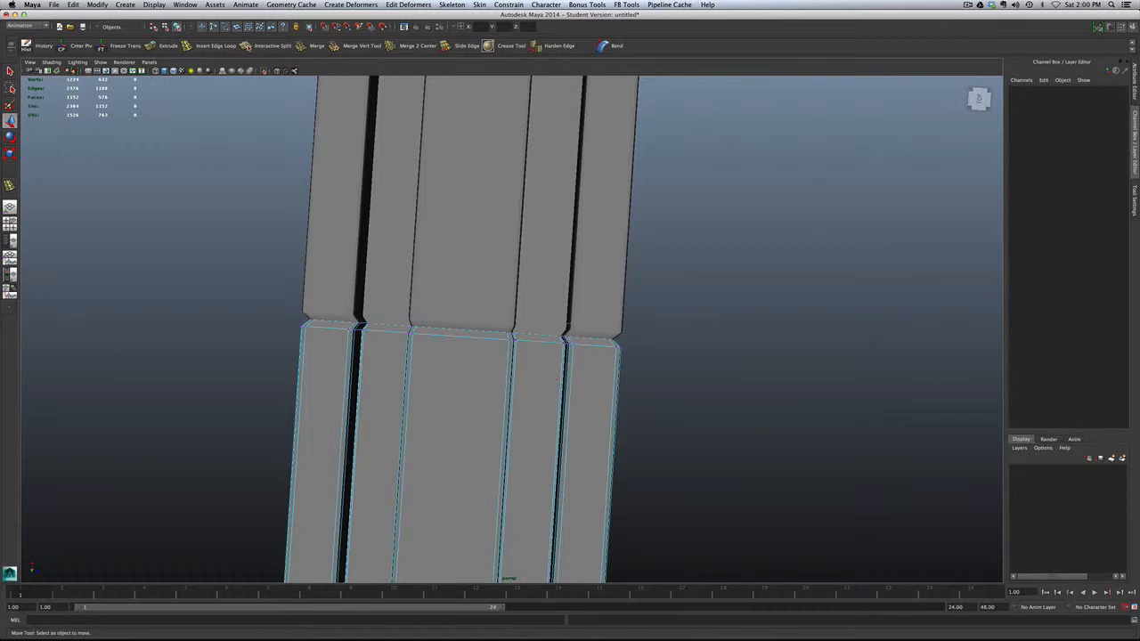
click(563, 338)
drag(561, 336, 565, 338)
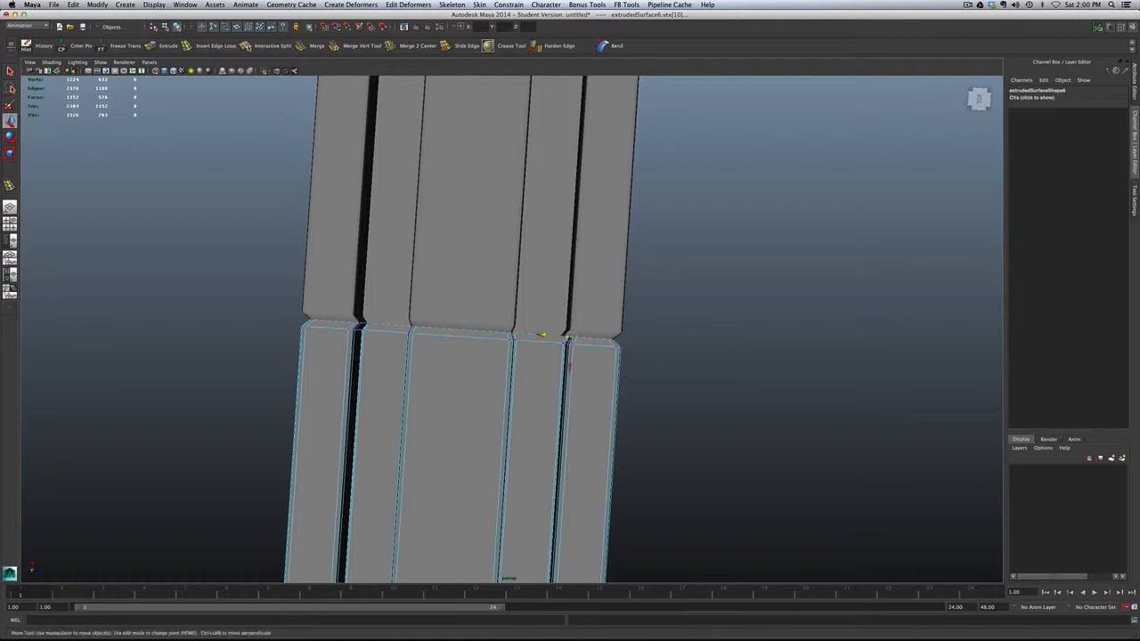
click(321, 327)
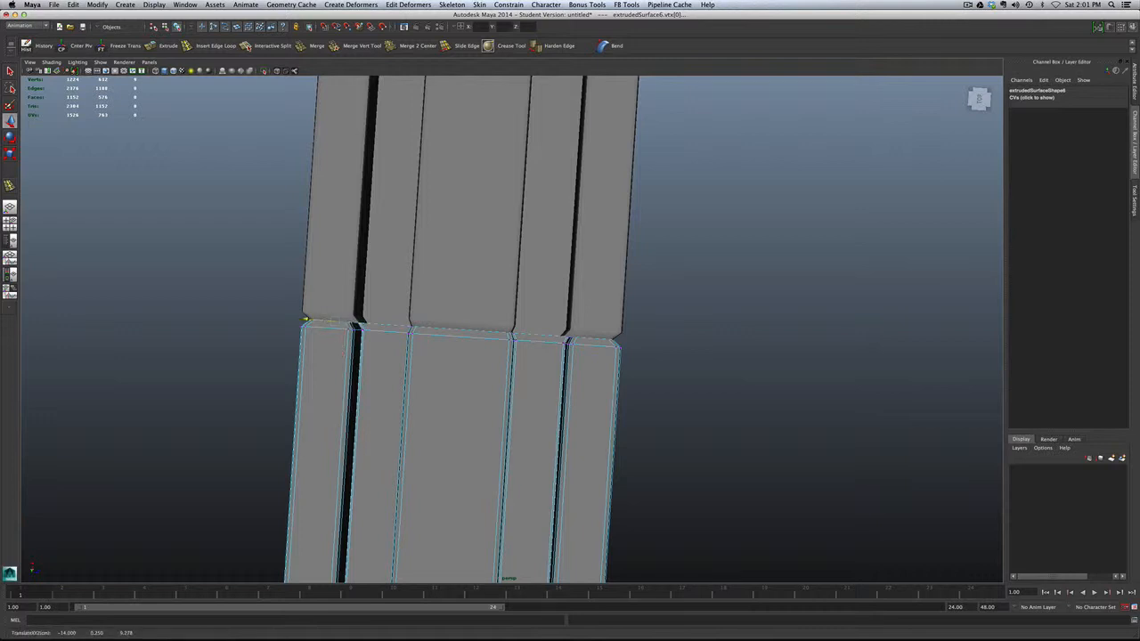
click(467, 249)
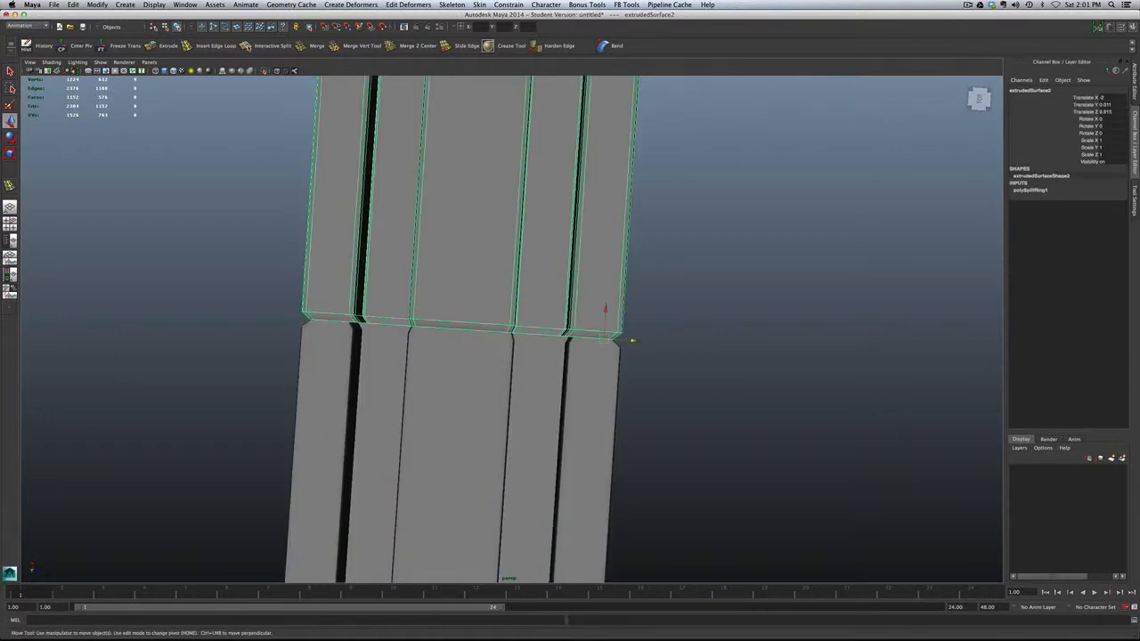
right_click(447, 298)
right_drag(409, 299, 395, 297)
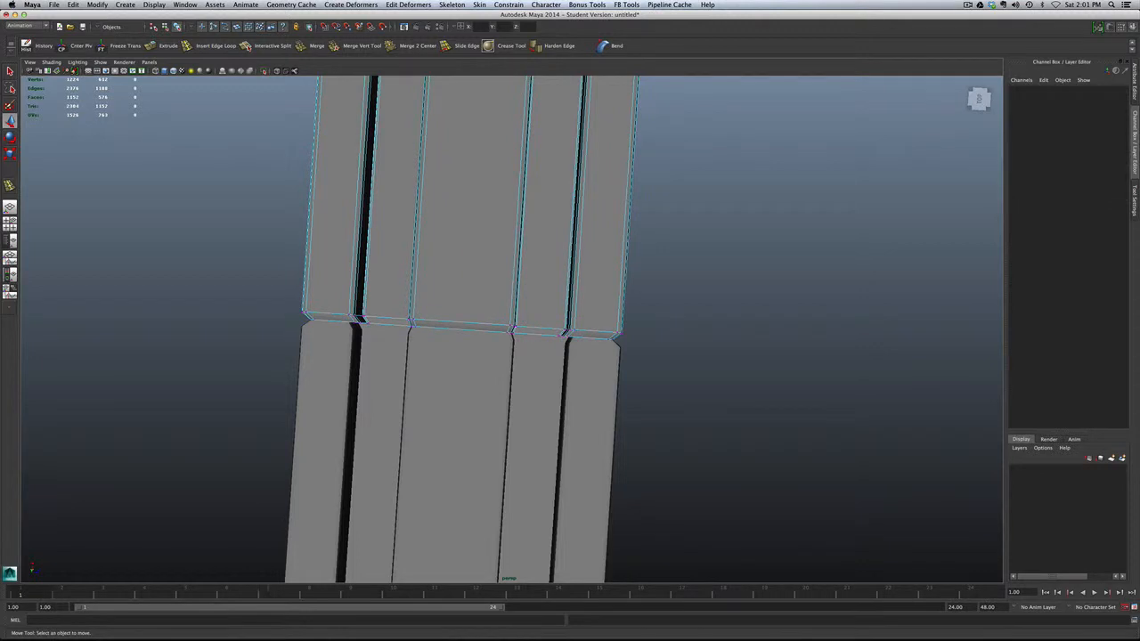
key(F8)
click(373, 339)
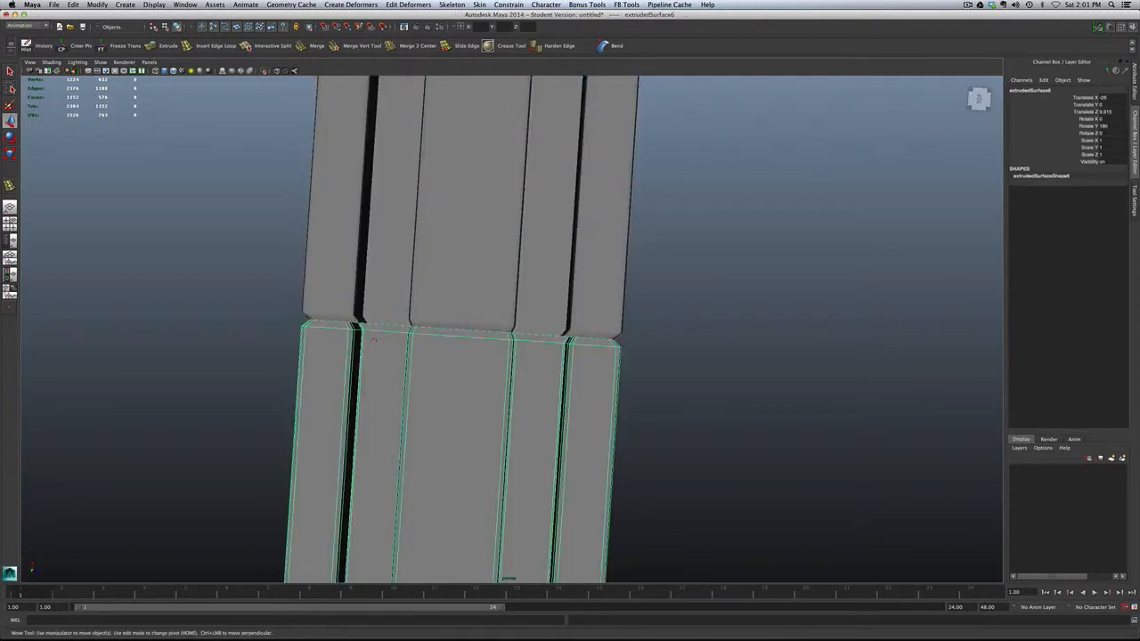
Edit the original track piece's vertices, nudging the end vertices beside both channels into line with the rotated copy
click(343, 304)
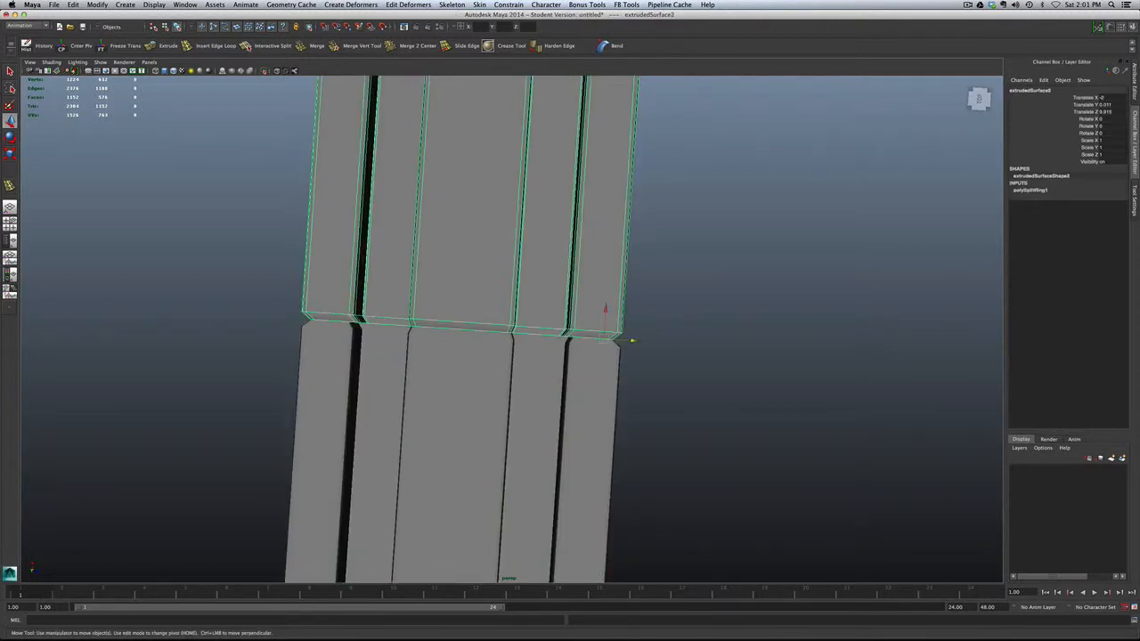
right_drag(369, 306, 354, 304)
click(360, 319)
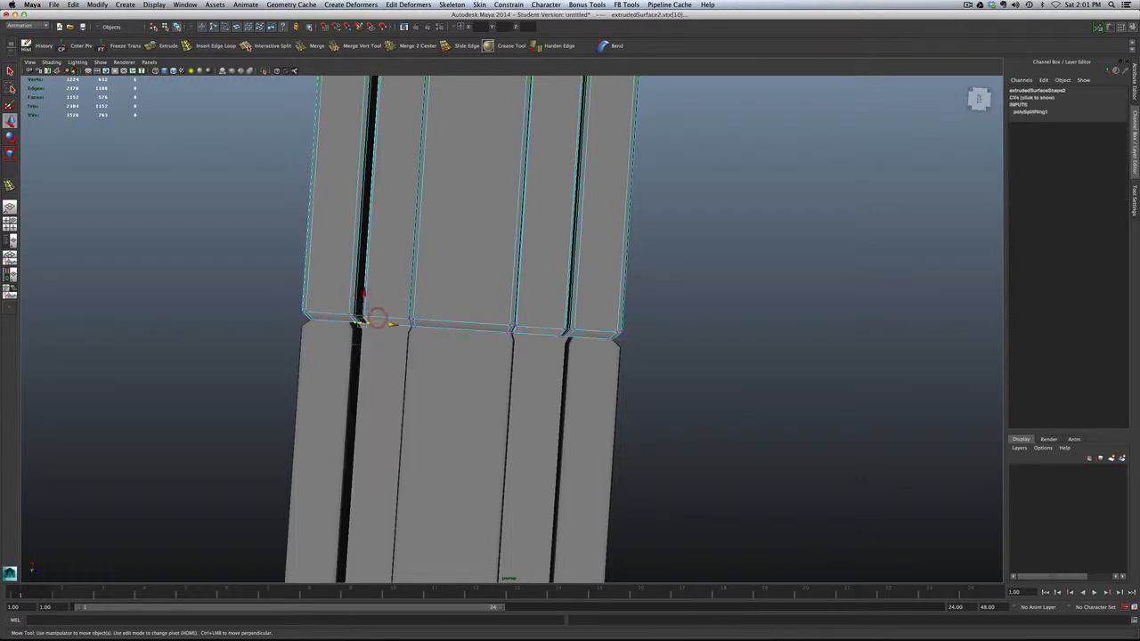
drag(377, 318, 378, 318)
click(565, 336)
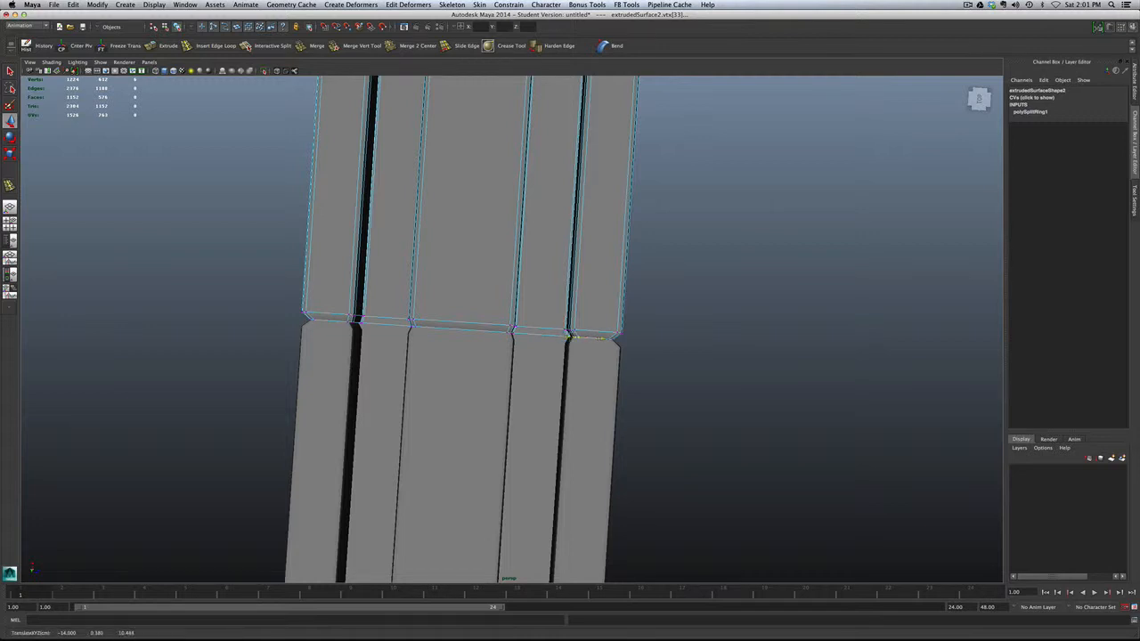
click(585, 367)
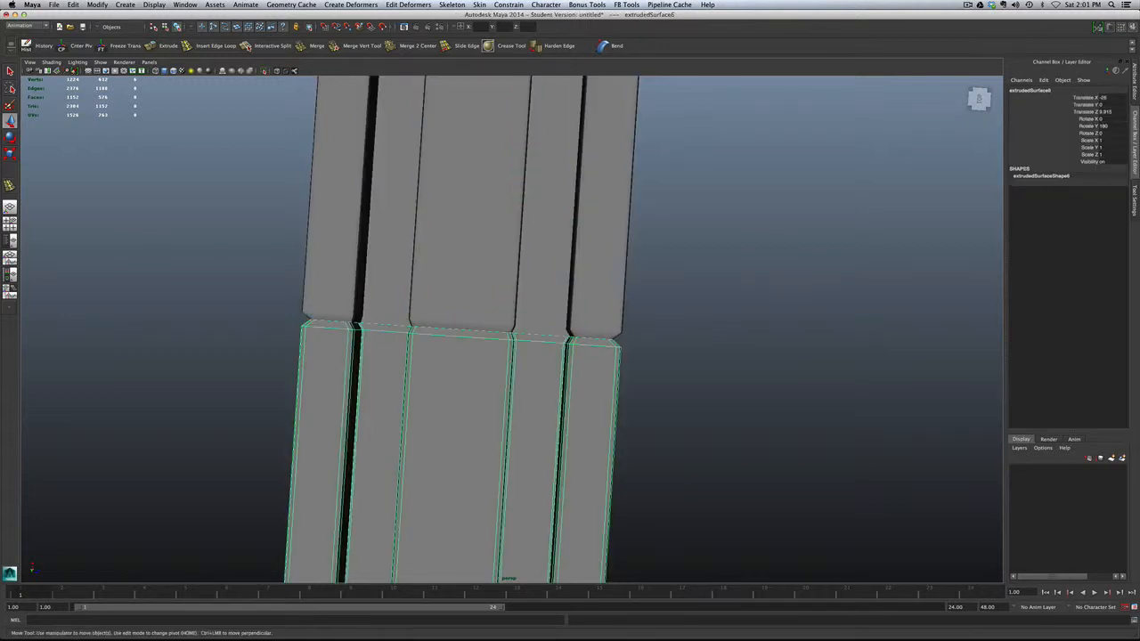
key(Escape)
Turn on smooth mesh preview for both joined track pieces, the original and its rotated copy
scroll(512, 329, down, 3)
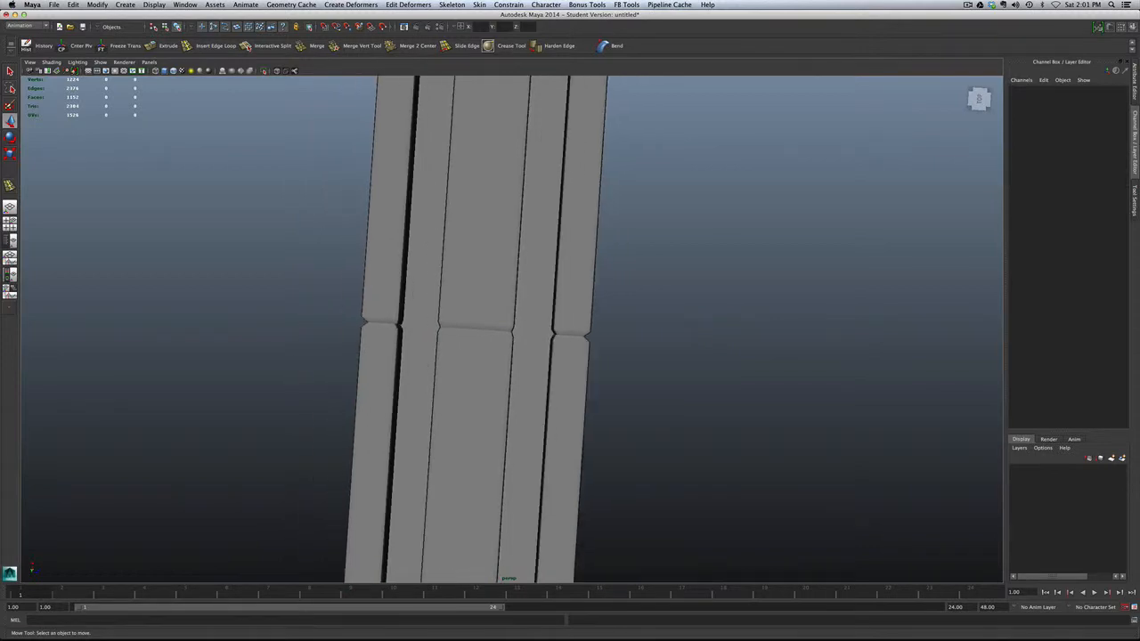
alt+drag(512, 329, 748, 183)
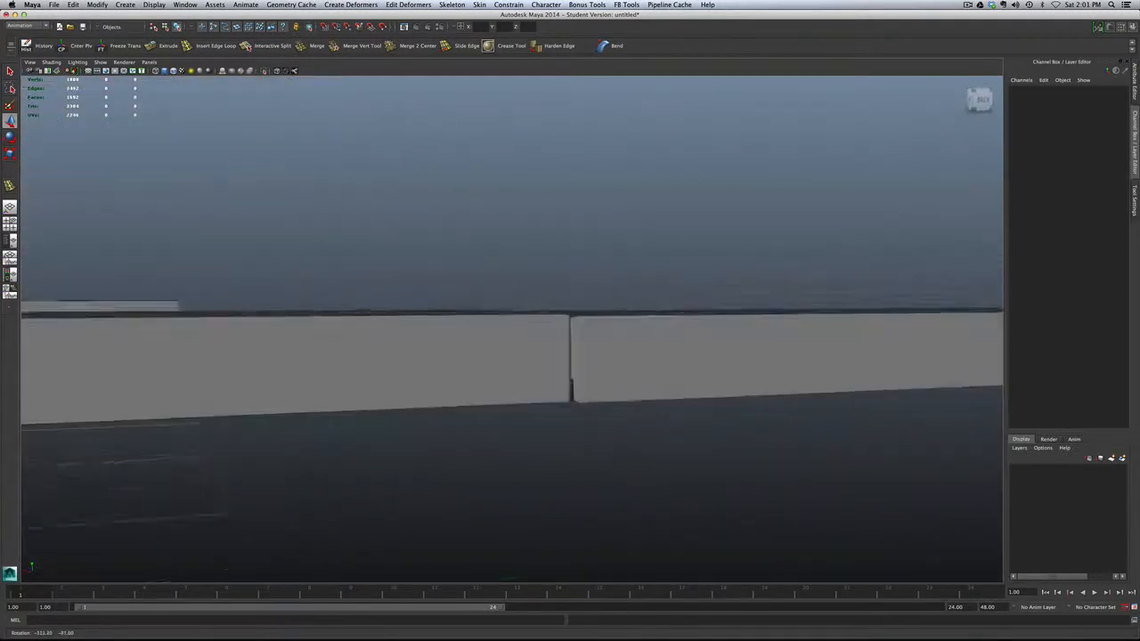
alt+drag(401, 254, 477, 294)
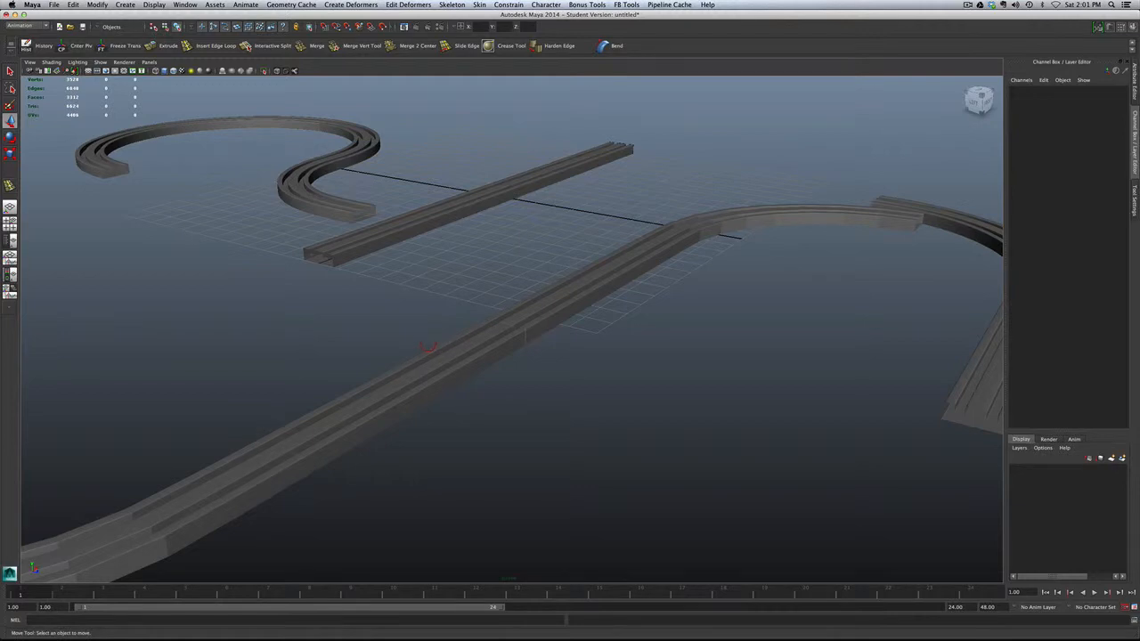
click(529, 325)
key(3)
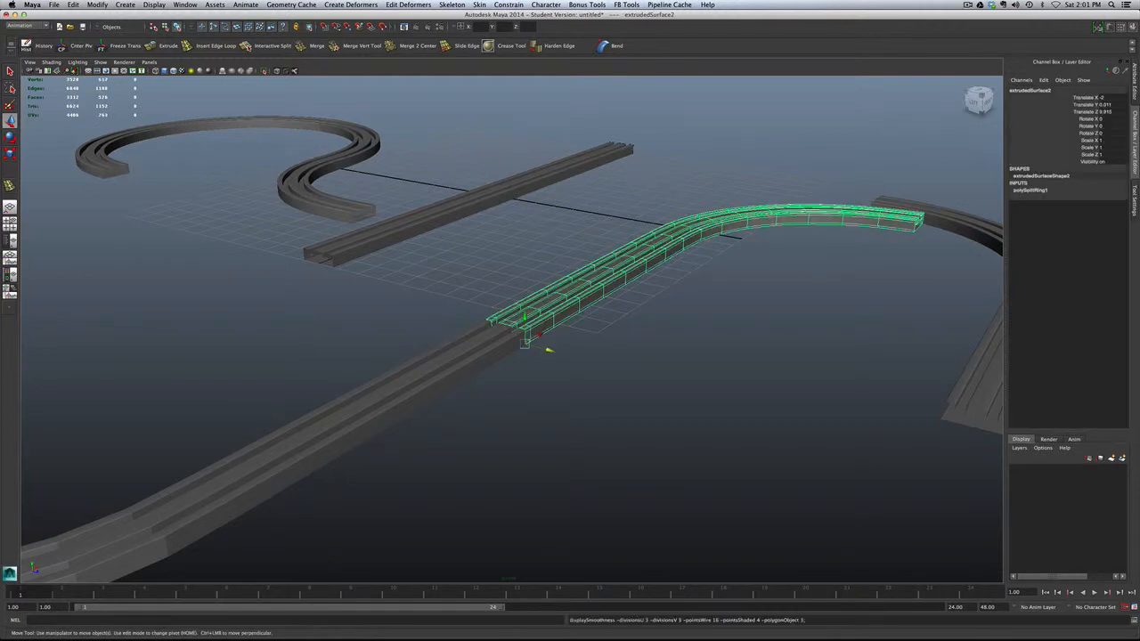
click(384, 393)
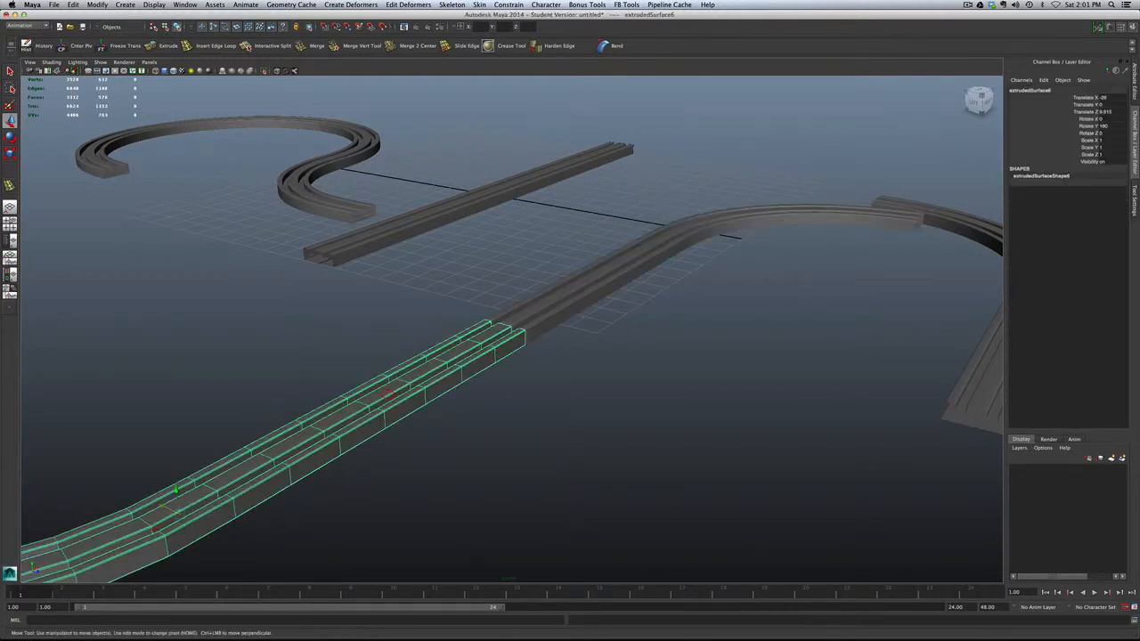
key(3)
click(456, 403)
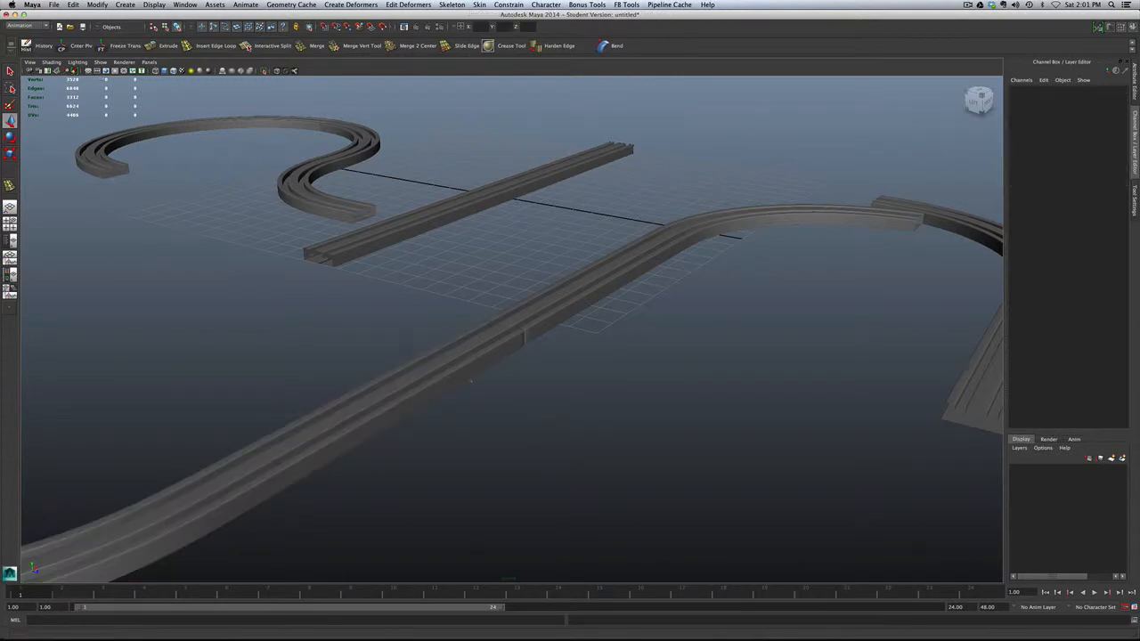
Examine the smoothed track pieces and their seam from several angles, near and far
alt+drag(470, 380, 868, 269)
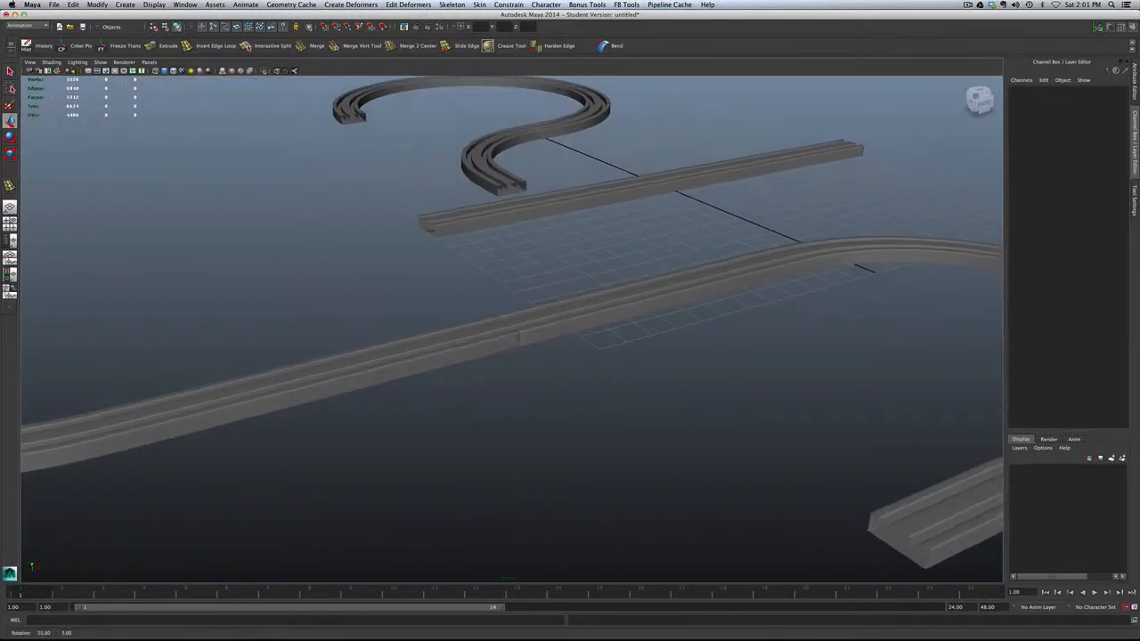
alt+drag(412, 407, 457, 378)
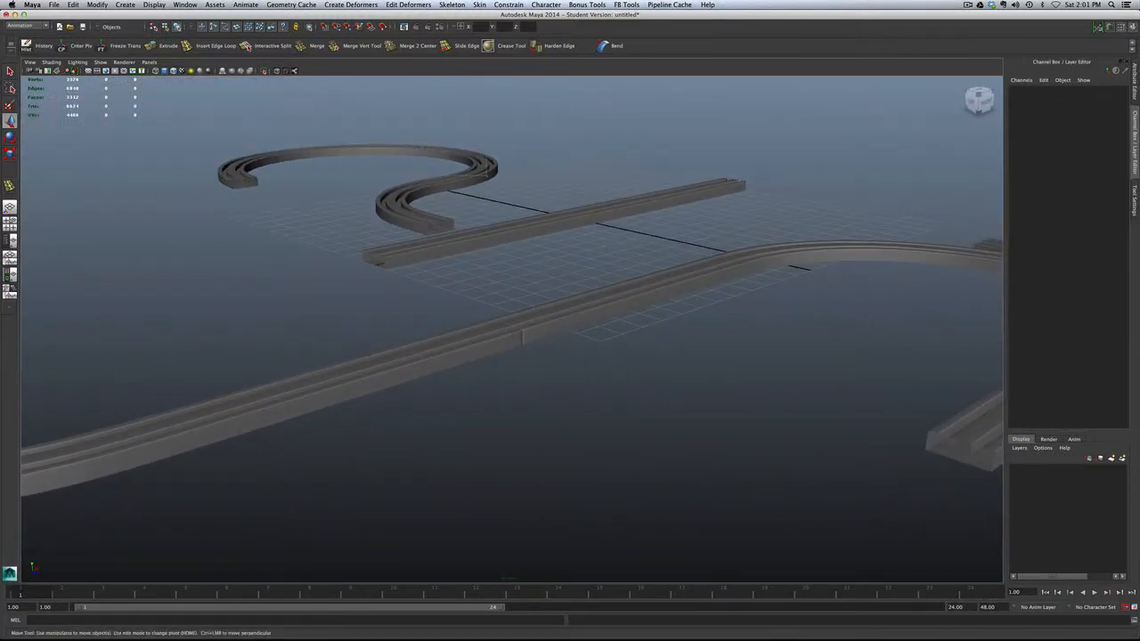
click(481, 169)
click(327, 200)
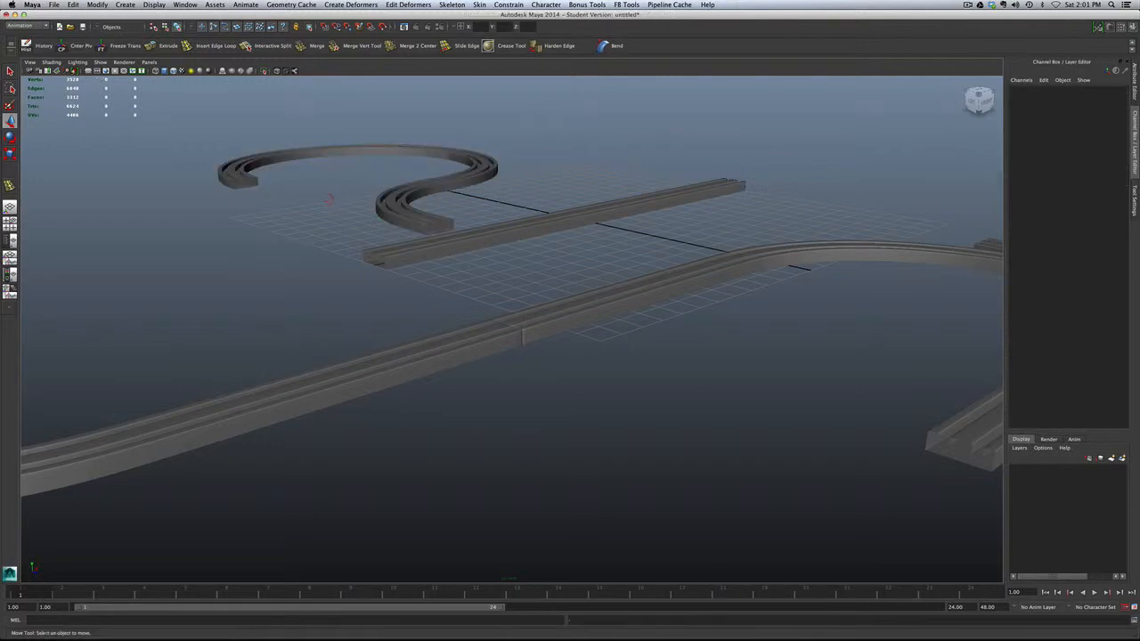
alt+drag(328, 200, 407, 345)
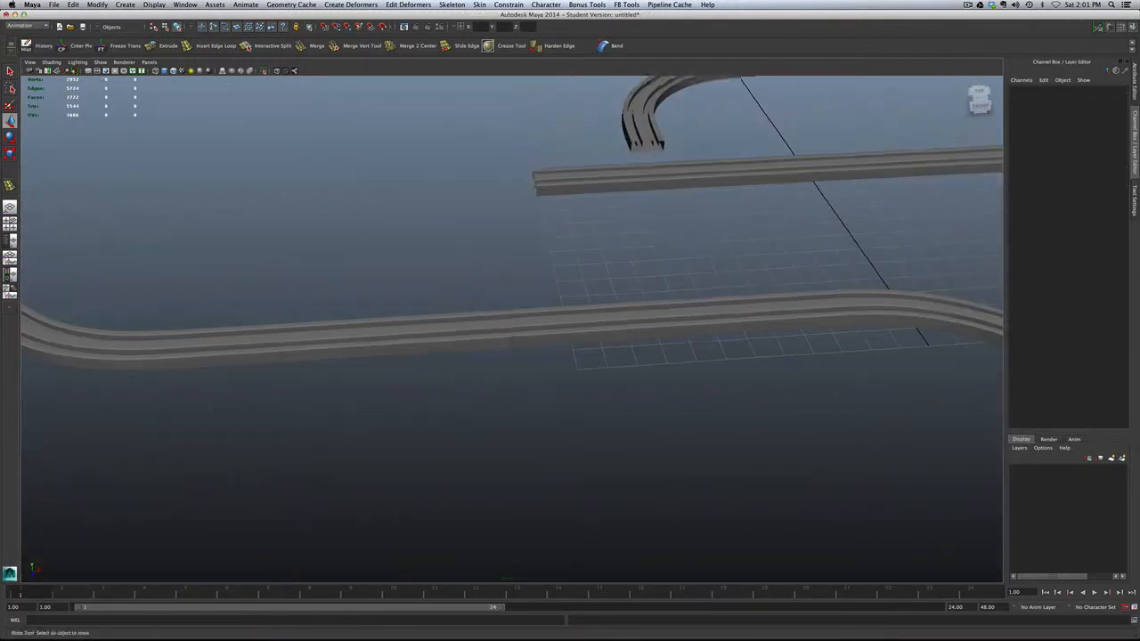
scroll(407, 345, up, 5)
alt+drag(203, 400, 746, 335)
scroll(516, 337, down, 6)
scroll(516, 337, up, 4)
alt+drag(525, 331, 527, 332)
Select the rotated copy to check where it meets the original piece, view the whole track layout from above and clear the selection
click(552, 353)
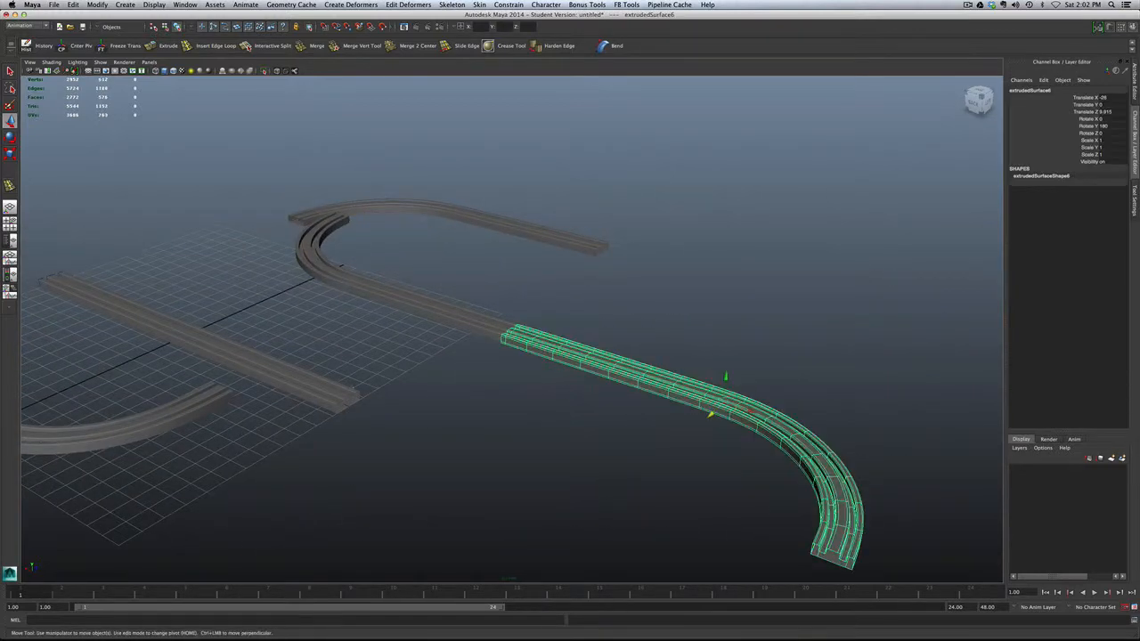
click(433, 392)
click(514, 332)
alt+drag(710, 414, 363, 309)
alt+drag(550, 338, 563, 389)
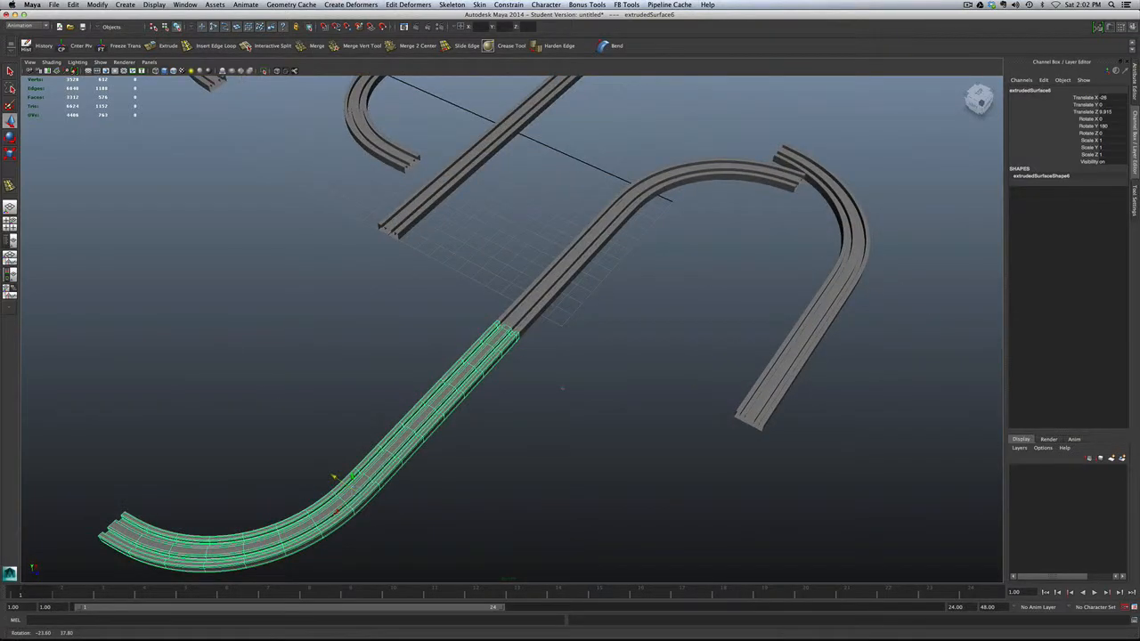
scroll(563, 389, down, 5)
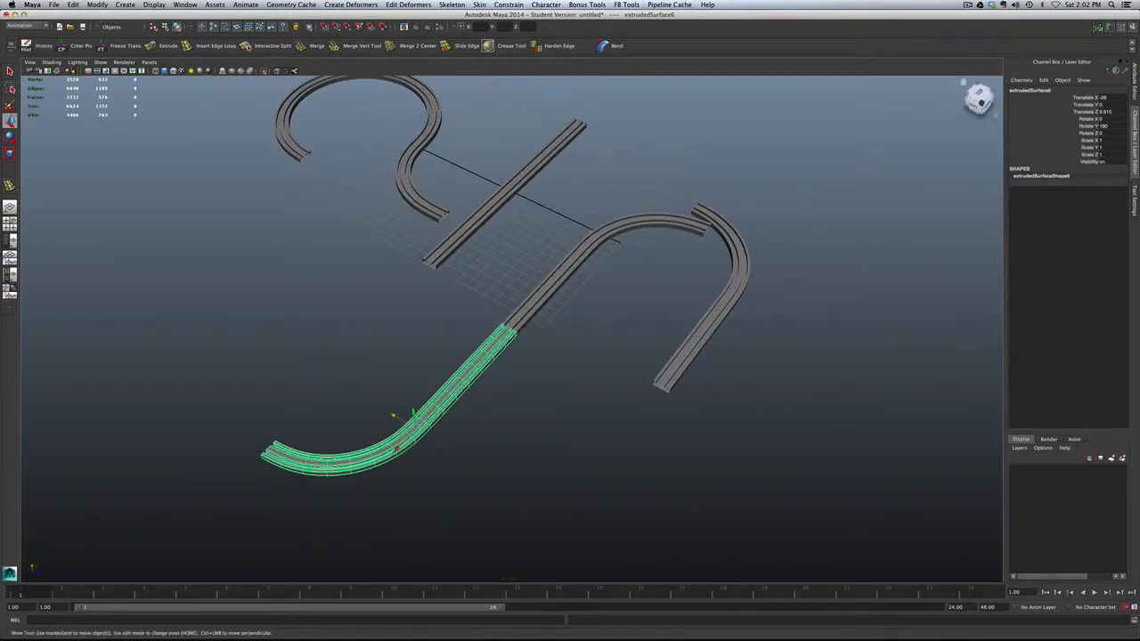
click(744, 157)
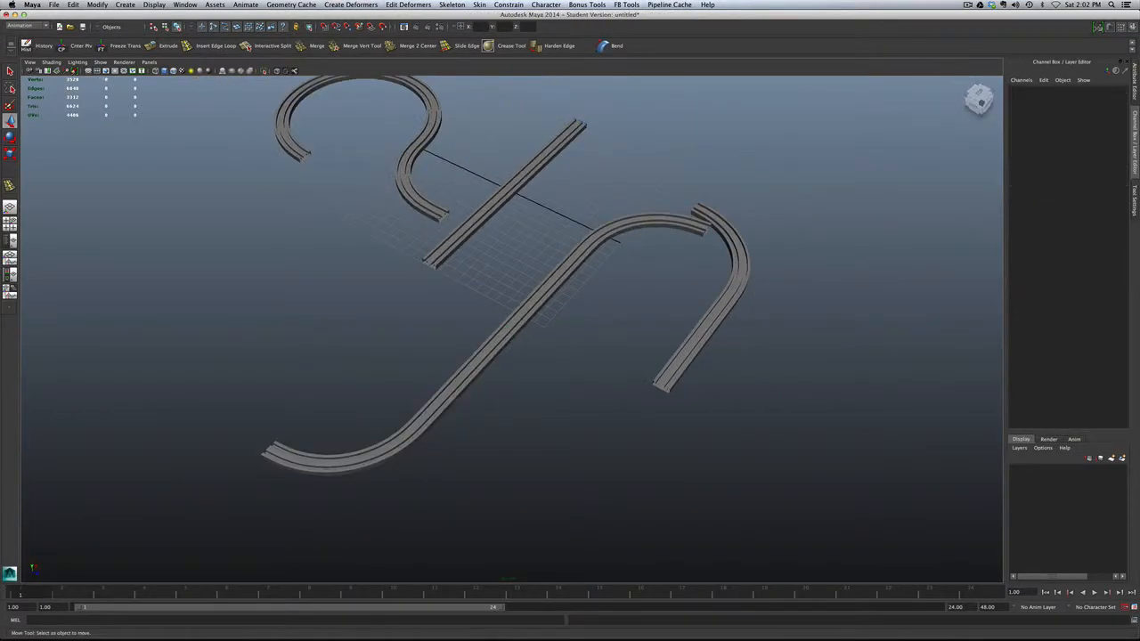